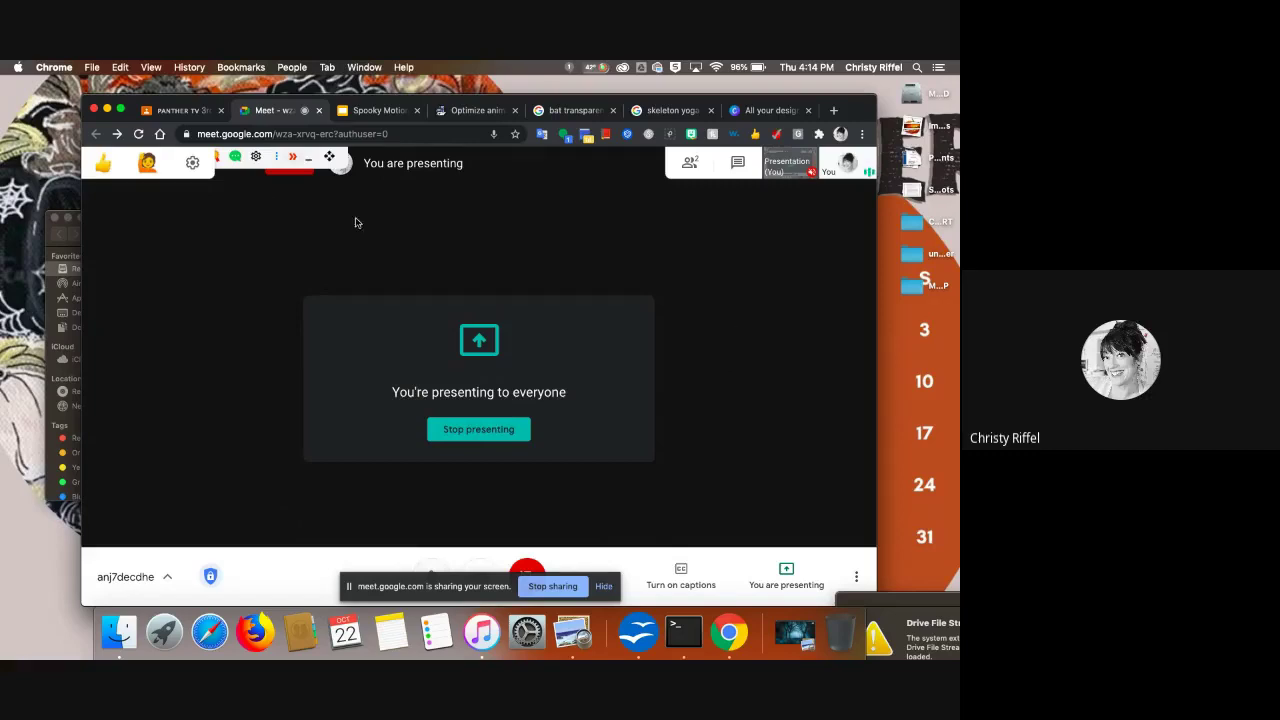
- Review the example banner in the PANTHER TV class stream, its bat image source, and the three slides of Spooky Motion Banner
left_click(178, 110)
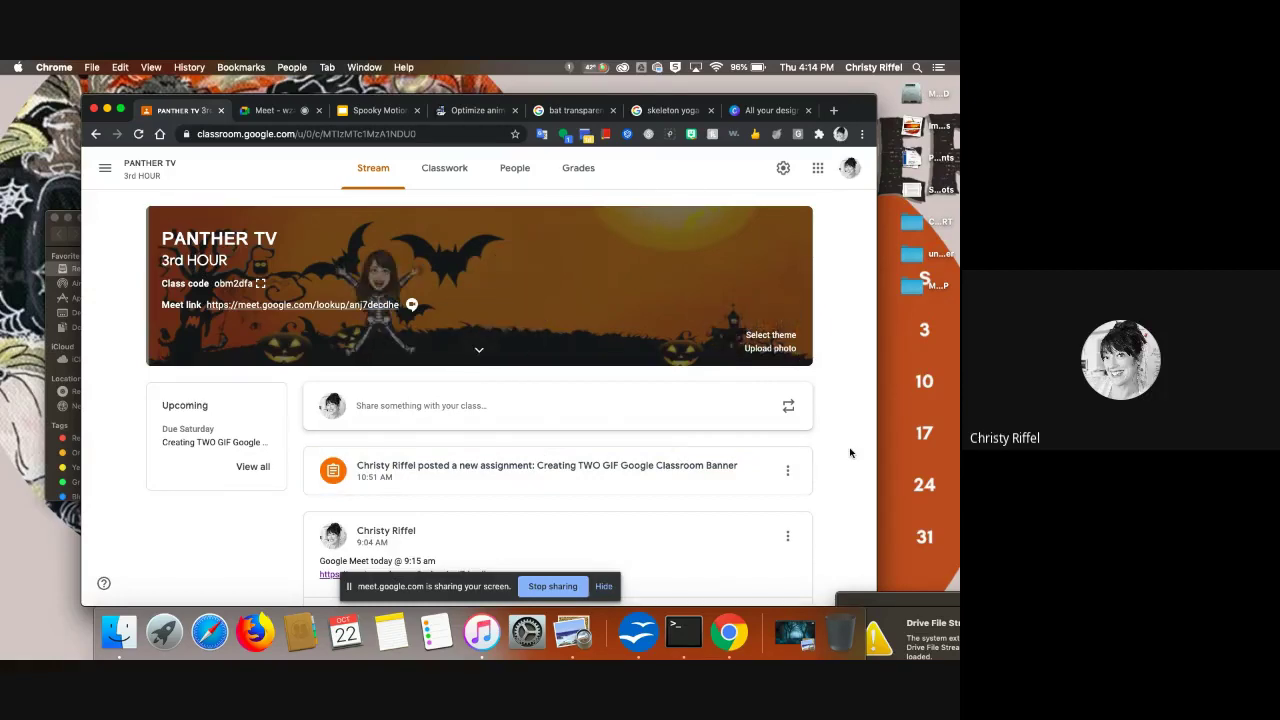
left_click(568, 113)
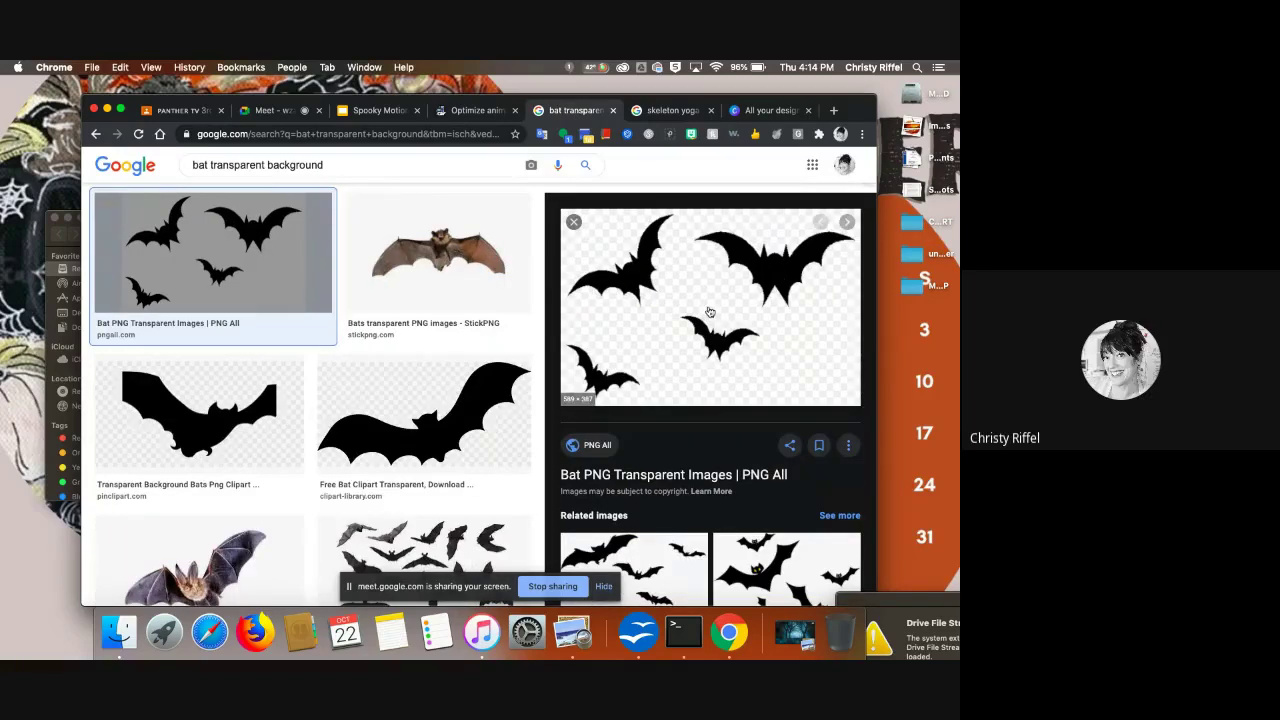
left_click(380, 112)
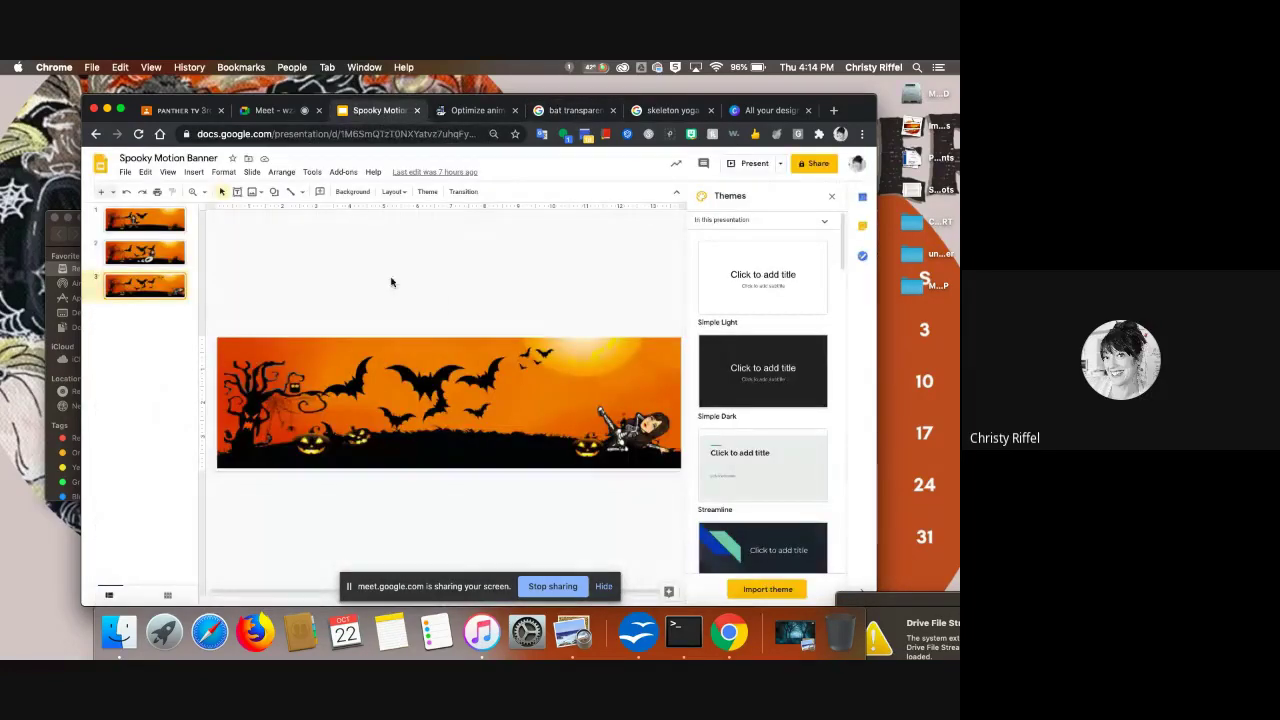
left_click(143, 223)
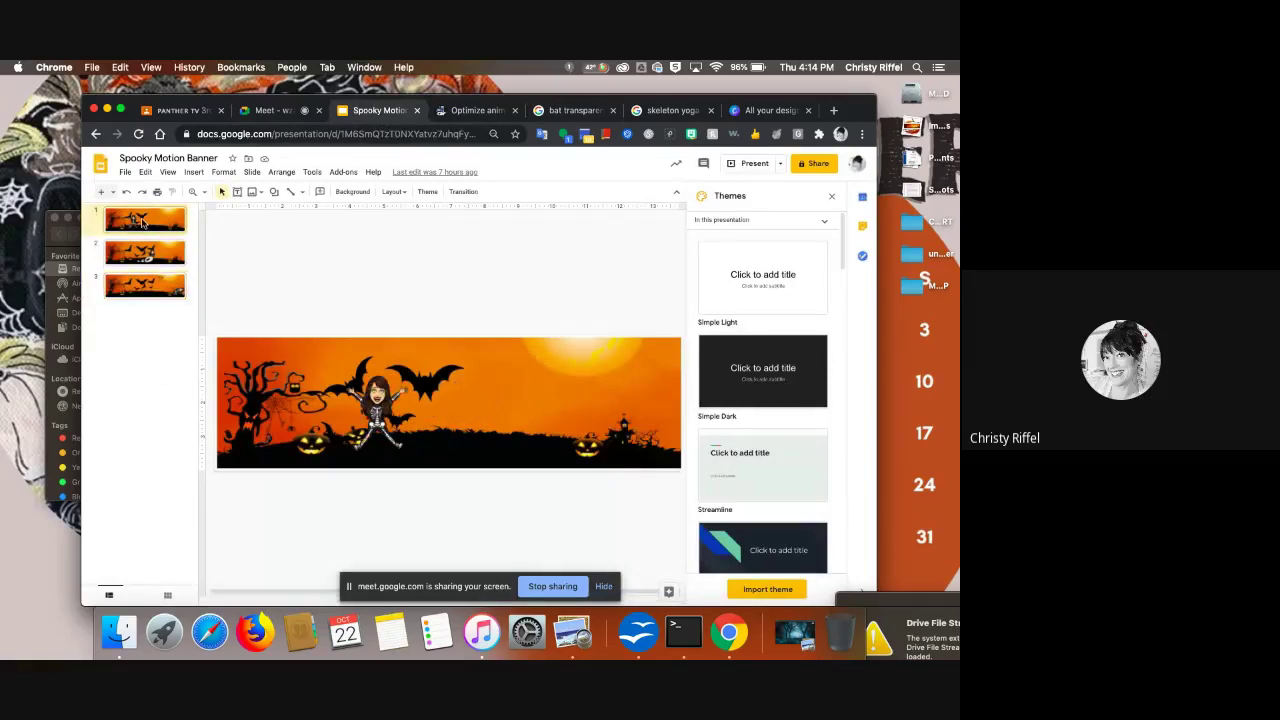
left_click(145, 253)
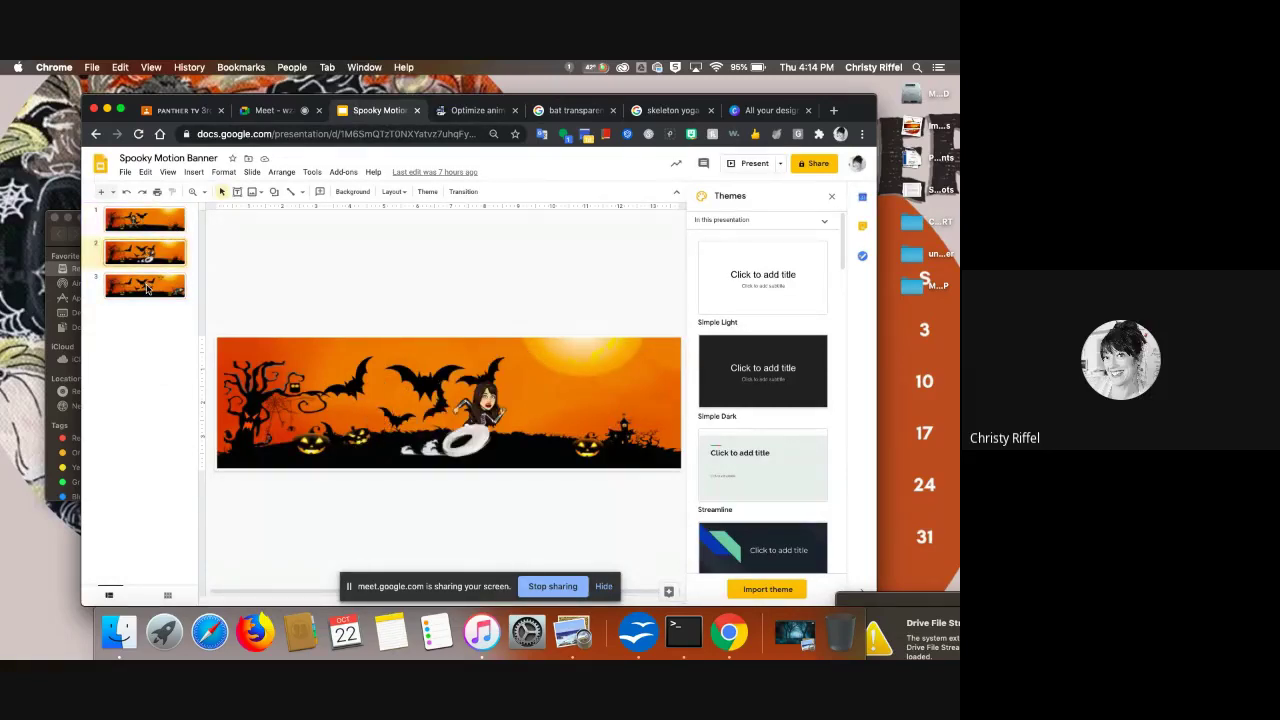
left_click(147, 287)
left_click(152, 220)
left_click(152, 257)
left_click(151, 290)
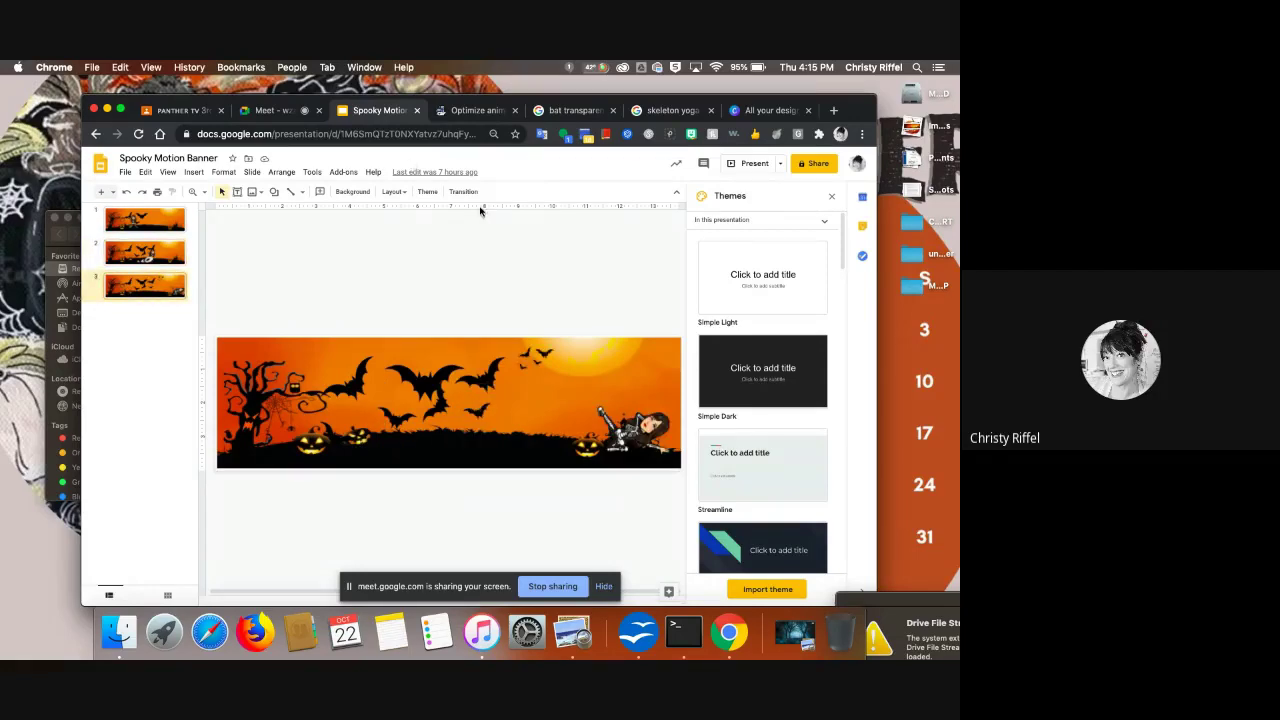
- Switch to Canva and search for "google classroom header"
left_click(764, 111)
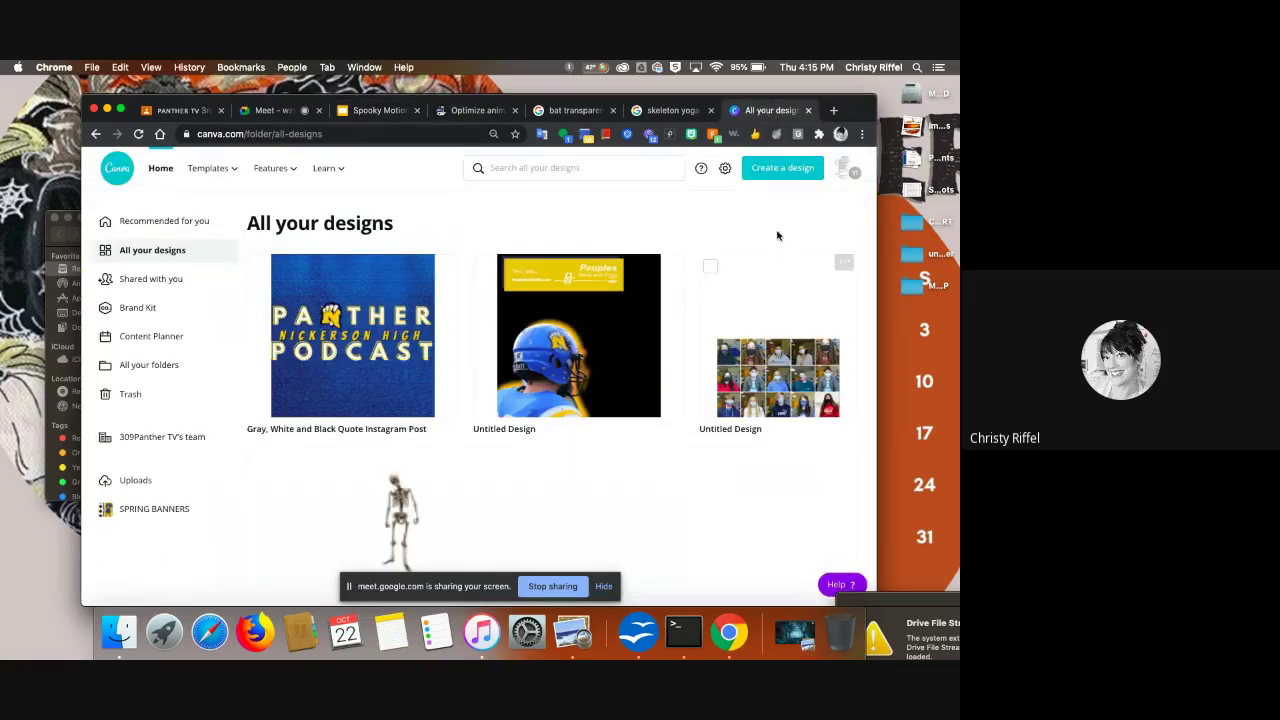
left_click(518, 170)
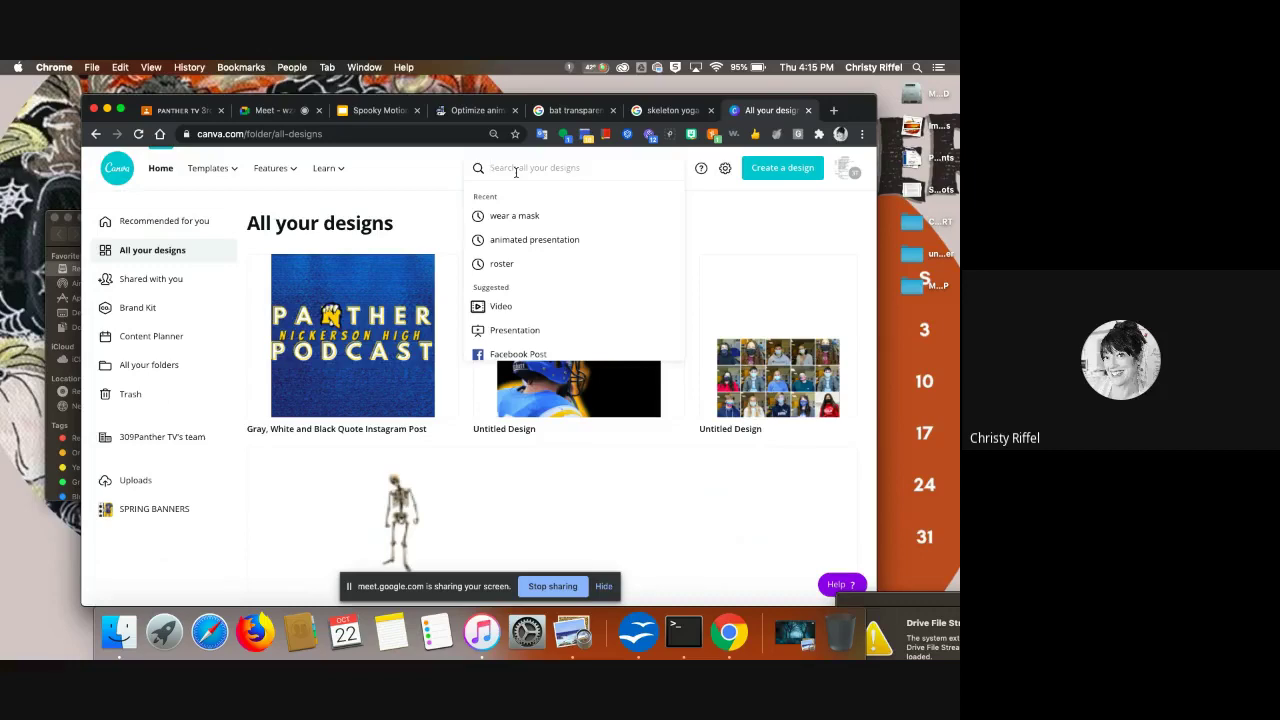
type("google")
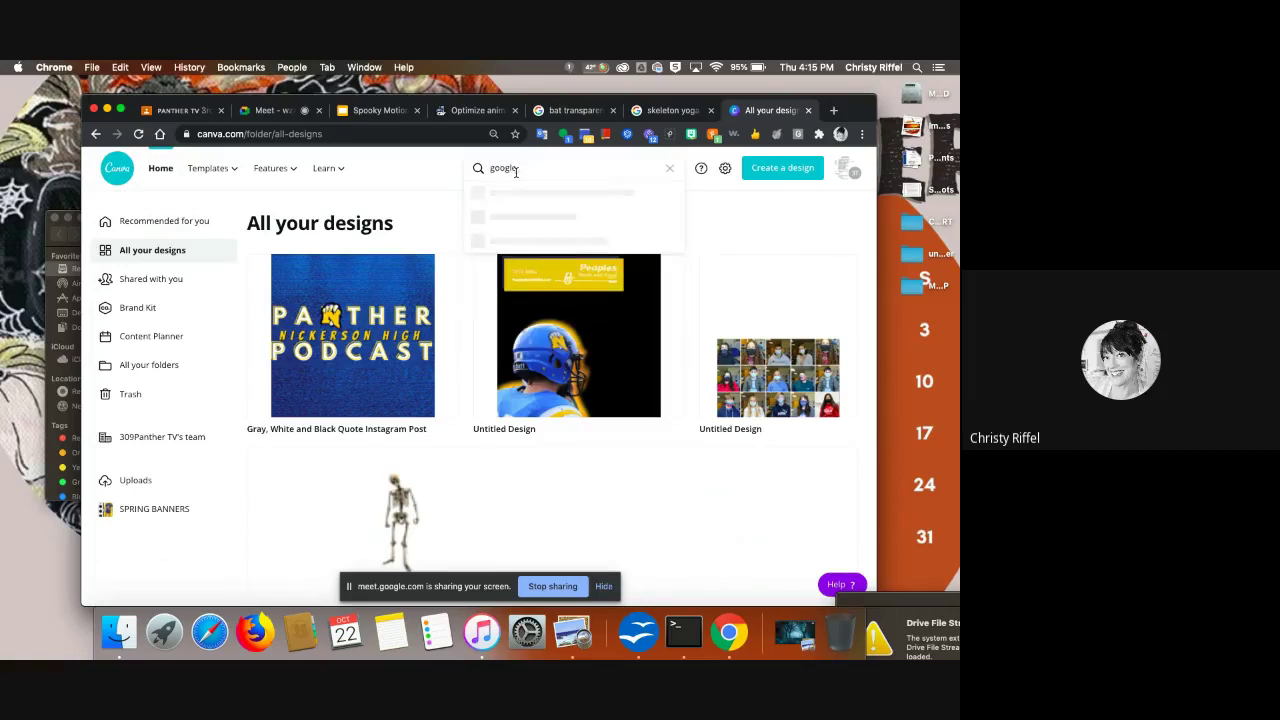
type(" cla")
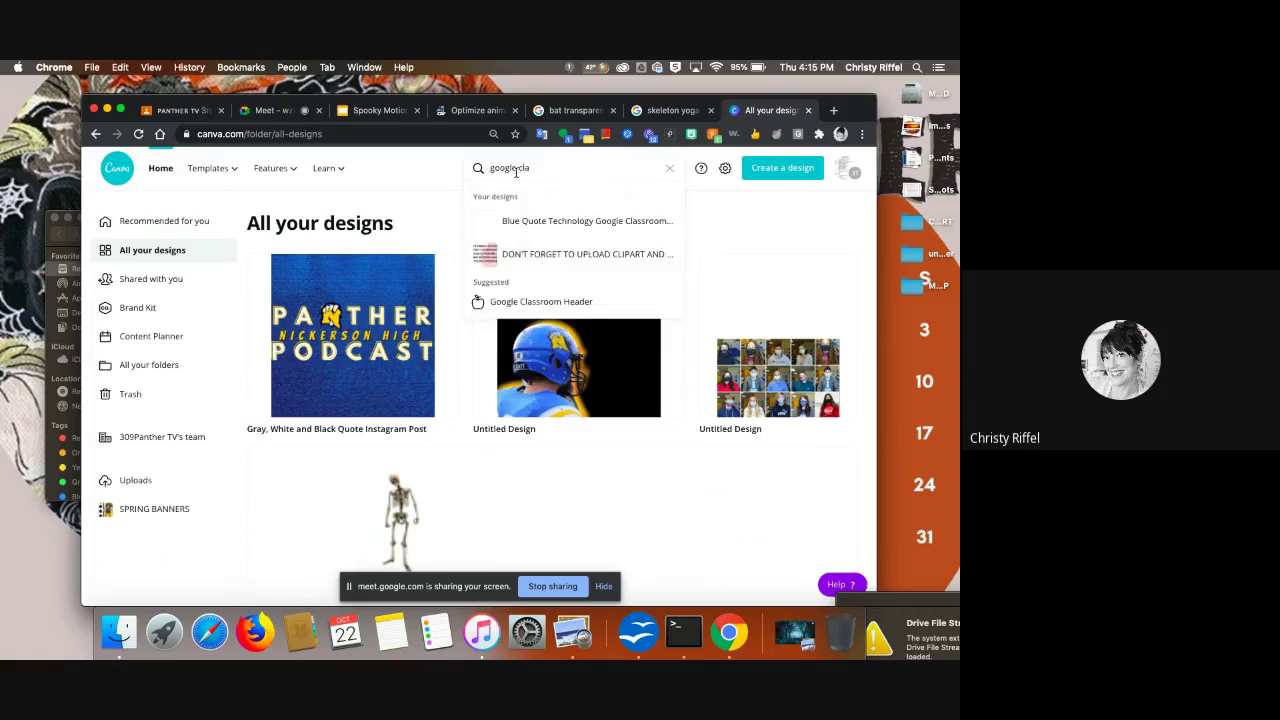
type("ss")
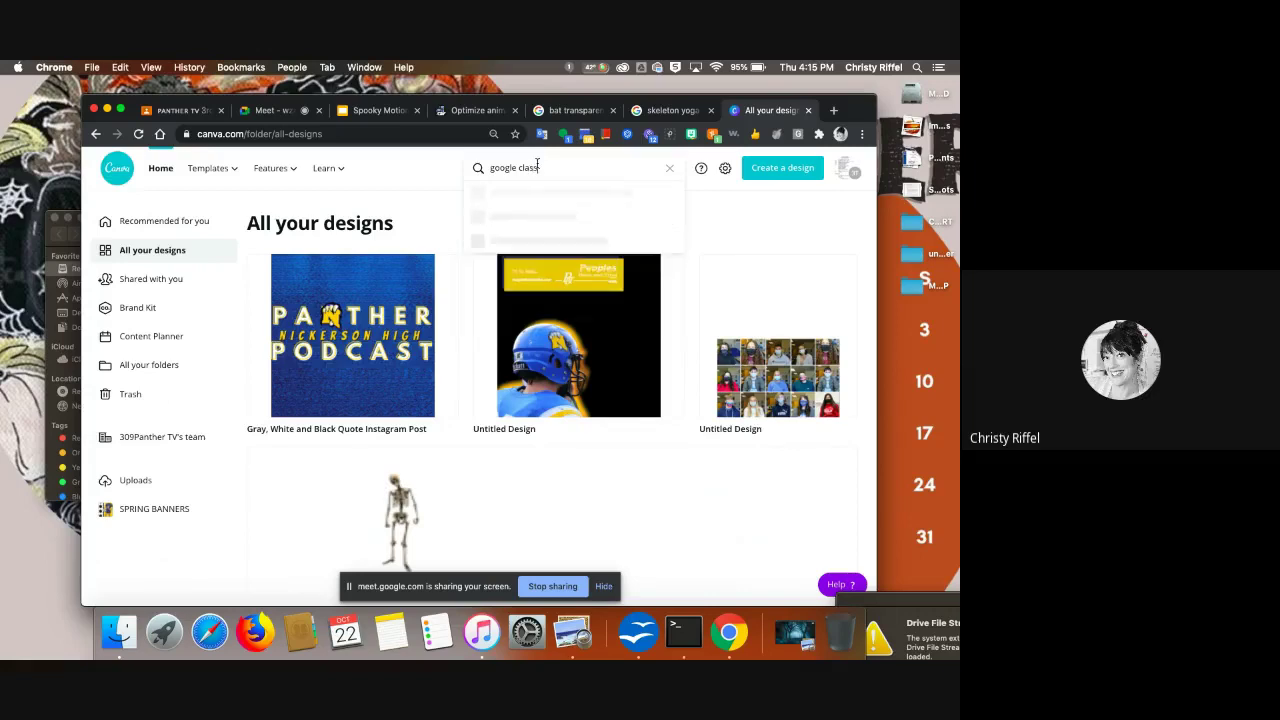
type("room header")
key("Return")
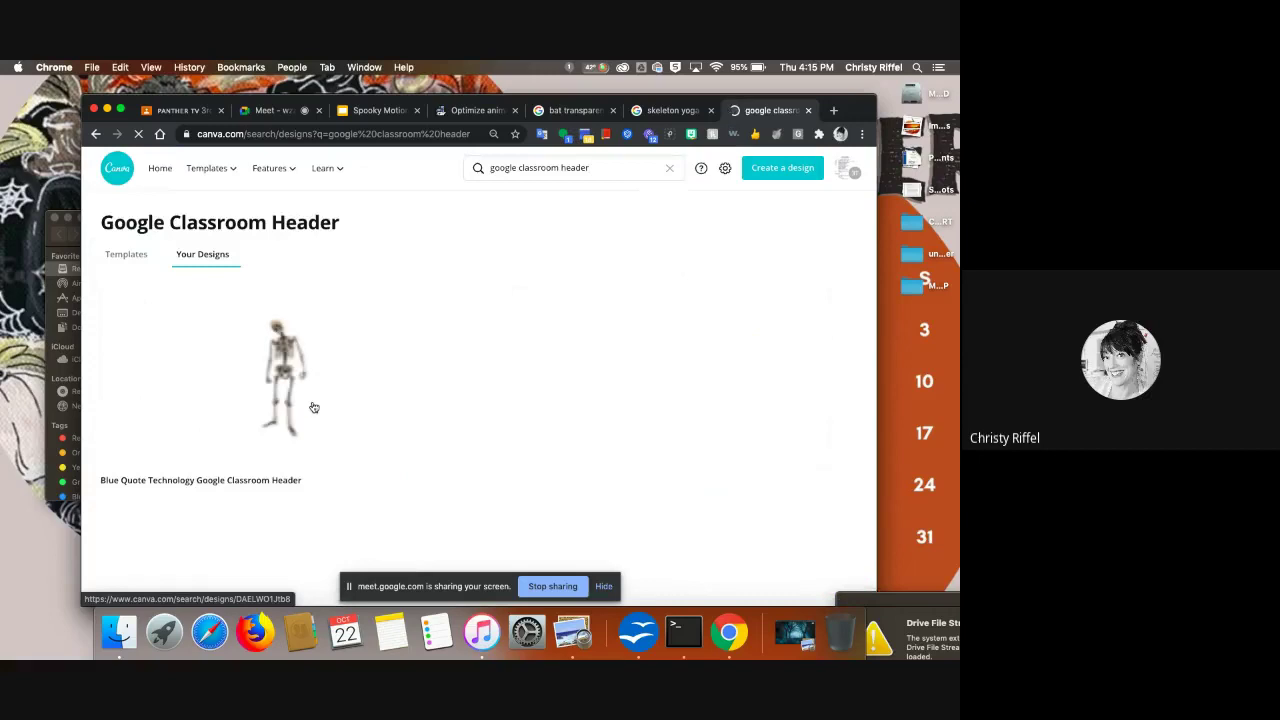
- Browse the available templates for the Google Classroom Header search
left_click(128, 256)
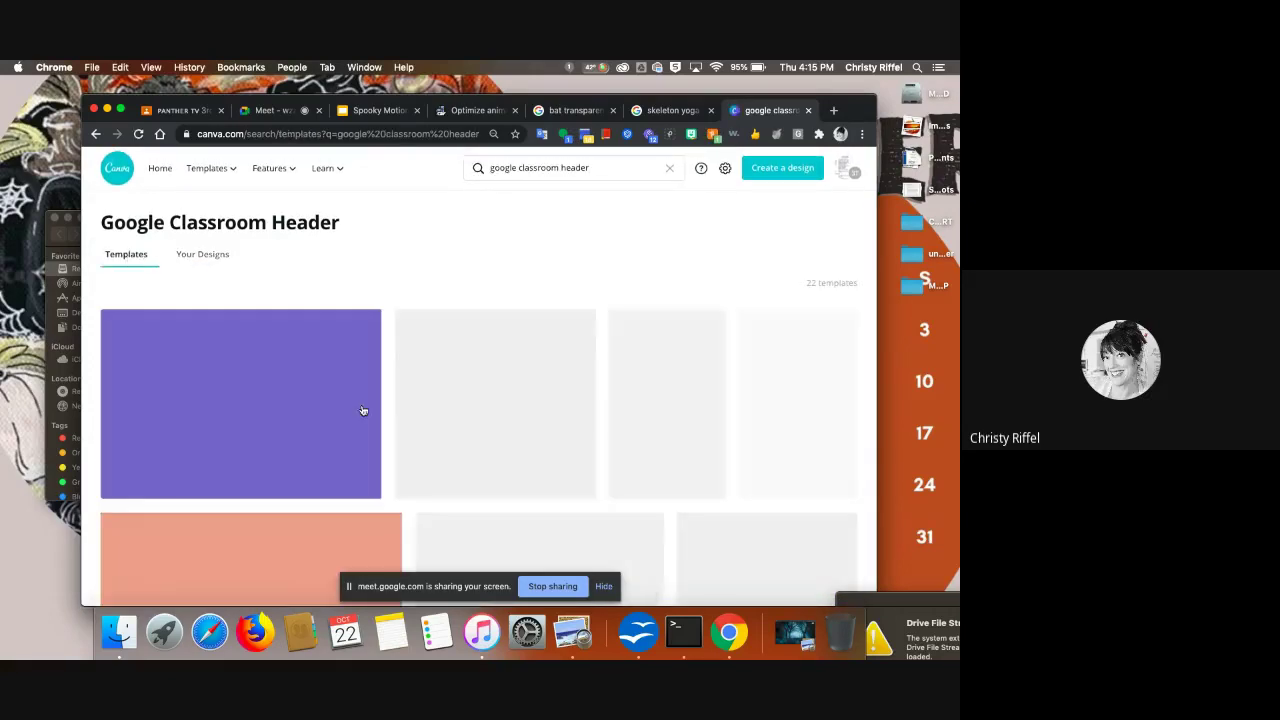
scroll(376, 431, "down", 5)
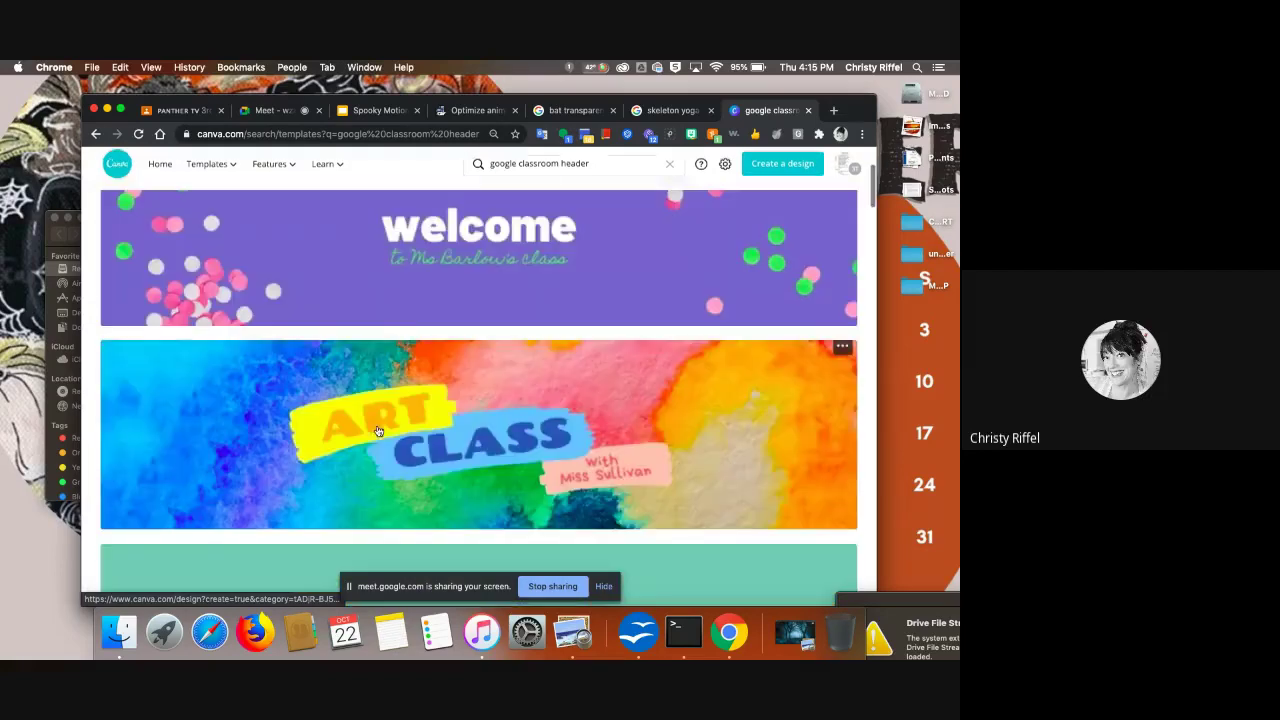
scroll(378, 431, "down", 15)
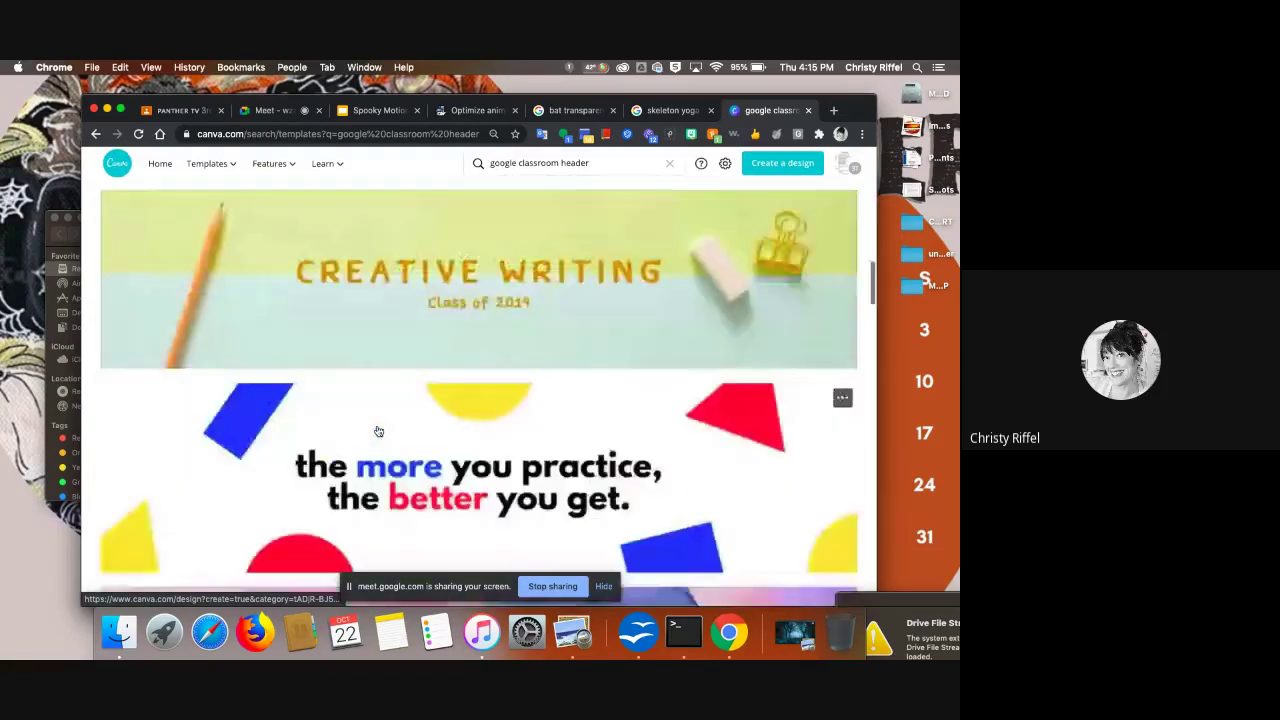
scroll(378, 431, "down", 4)
scroll(378, 431, "up", 4)
scroll(378, 431, "up", 8)
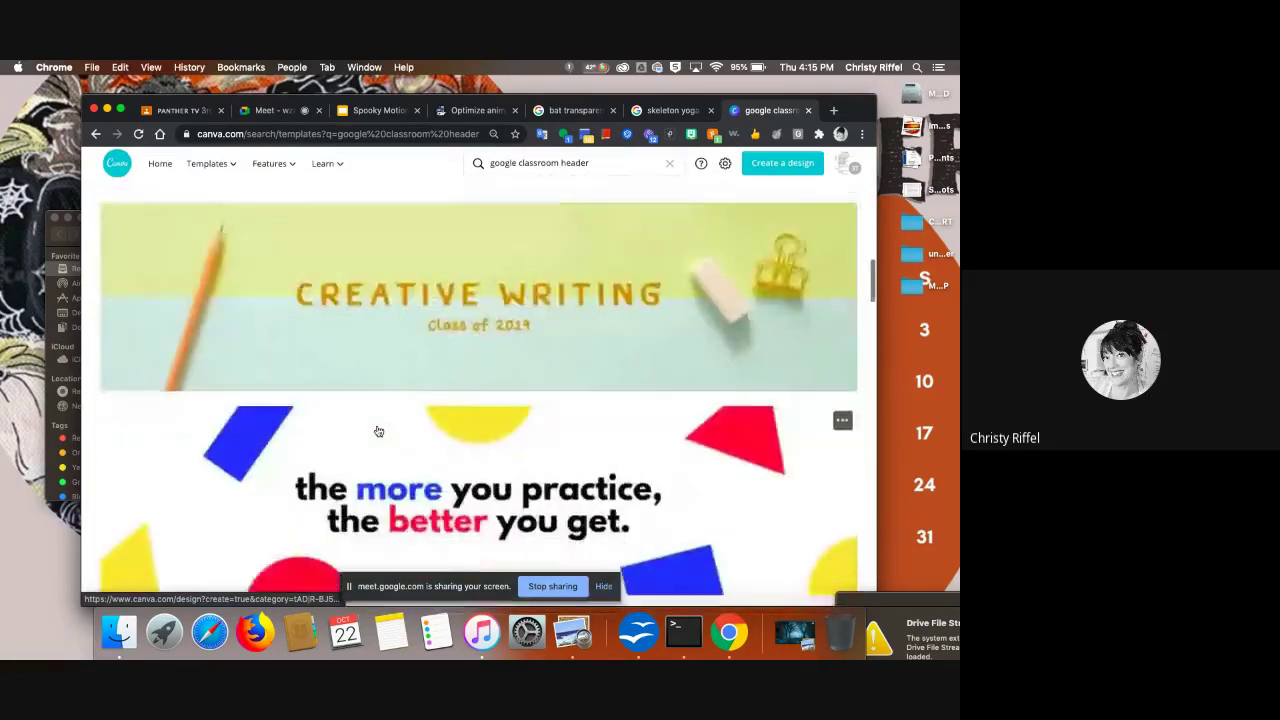
scroll(378, 431, "down", 2)
scroll(378, 431, "down", 2)
scroll(378, 431, "up", 1)
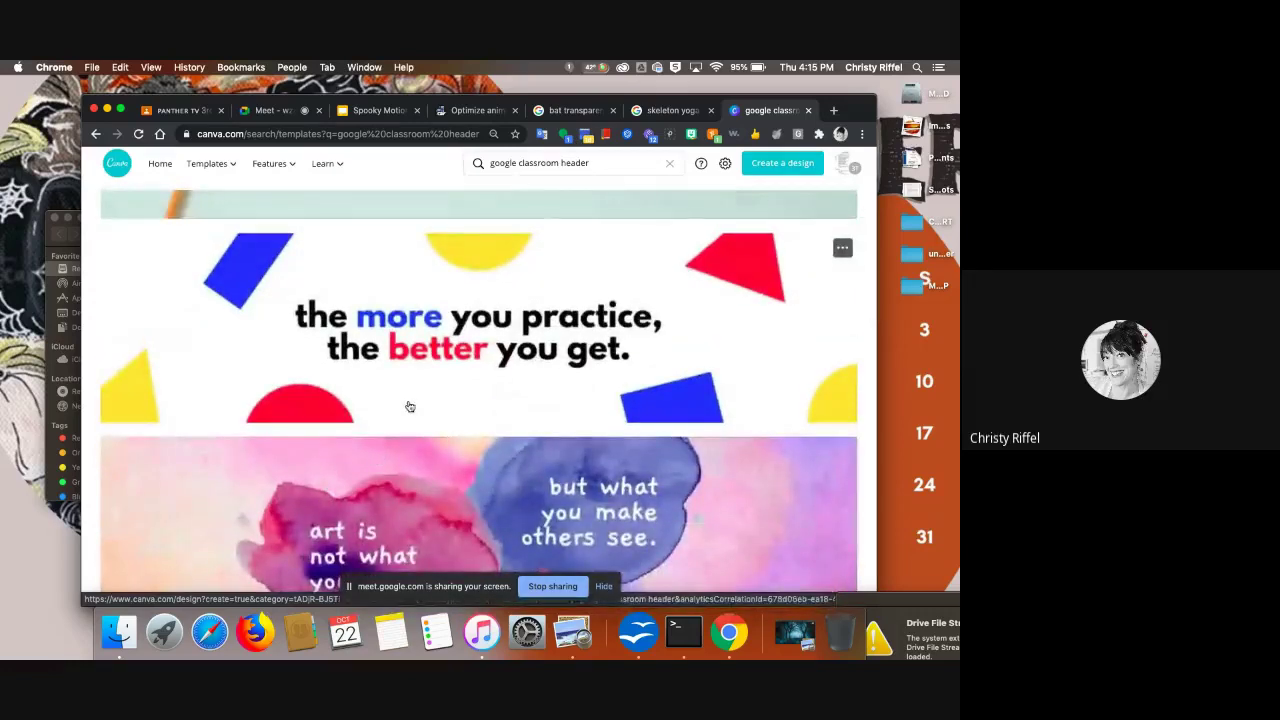
scroll(409, 406, "down", 12)
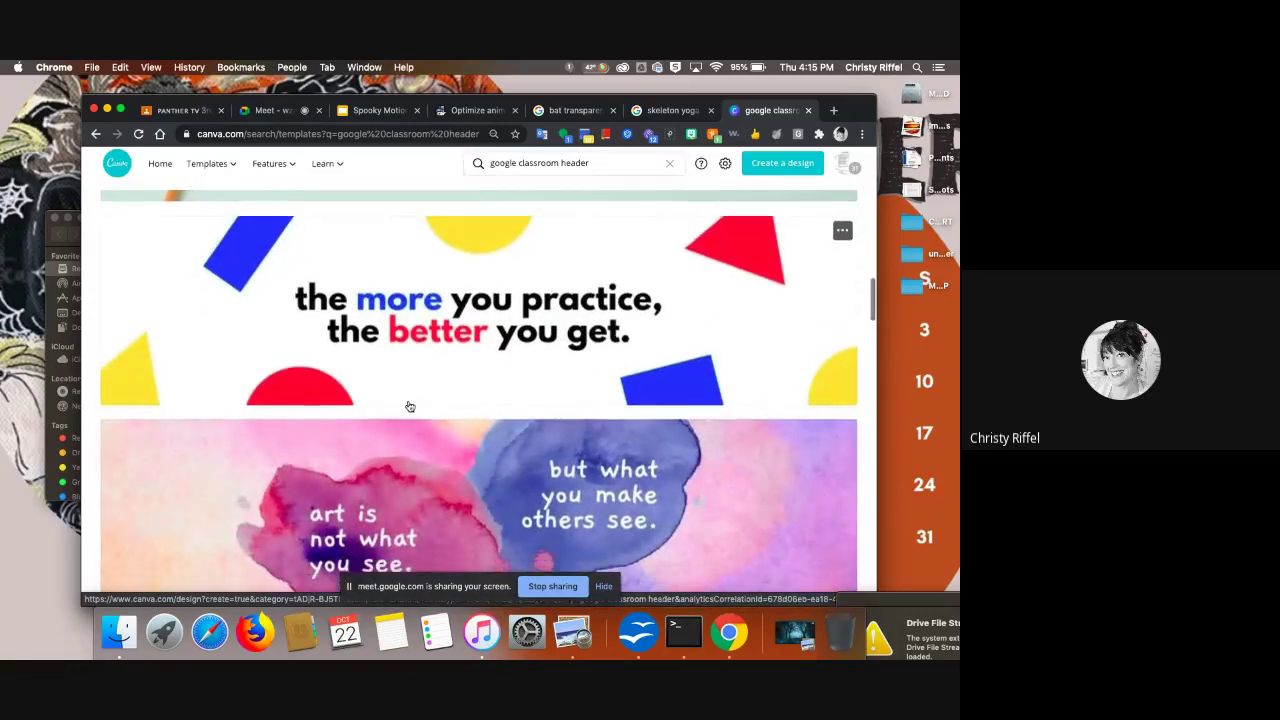
scroll(408, 405, "down", 5)
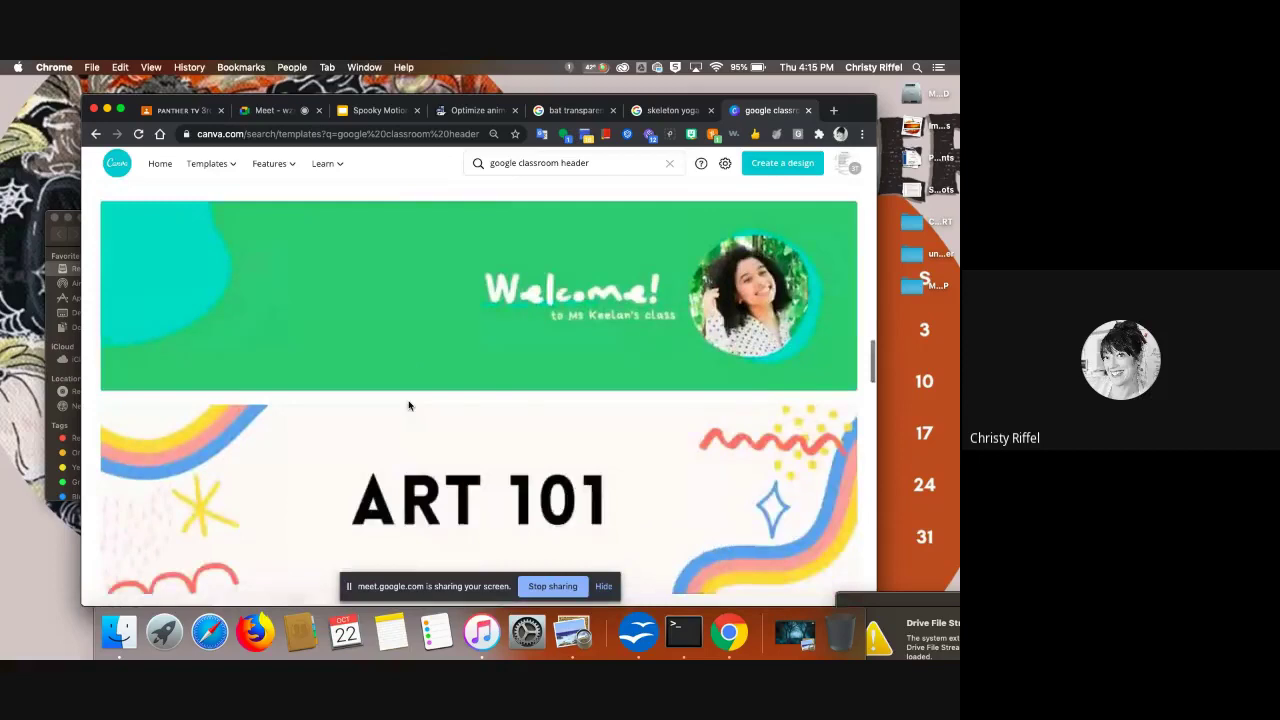
scroll(409, 406, "down", 6)
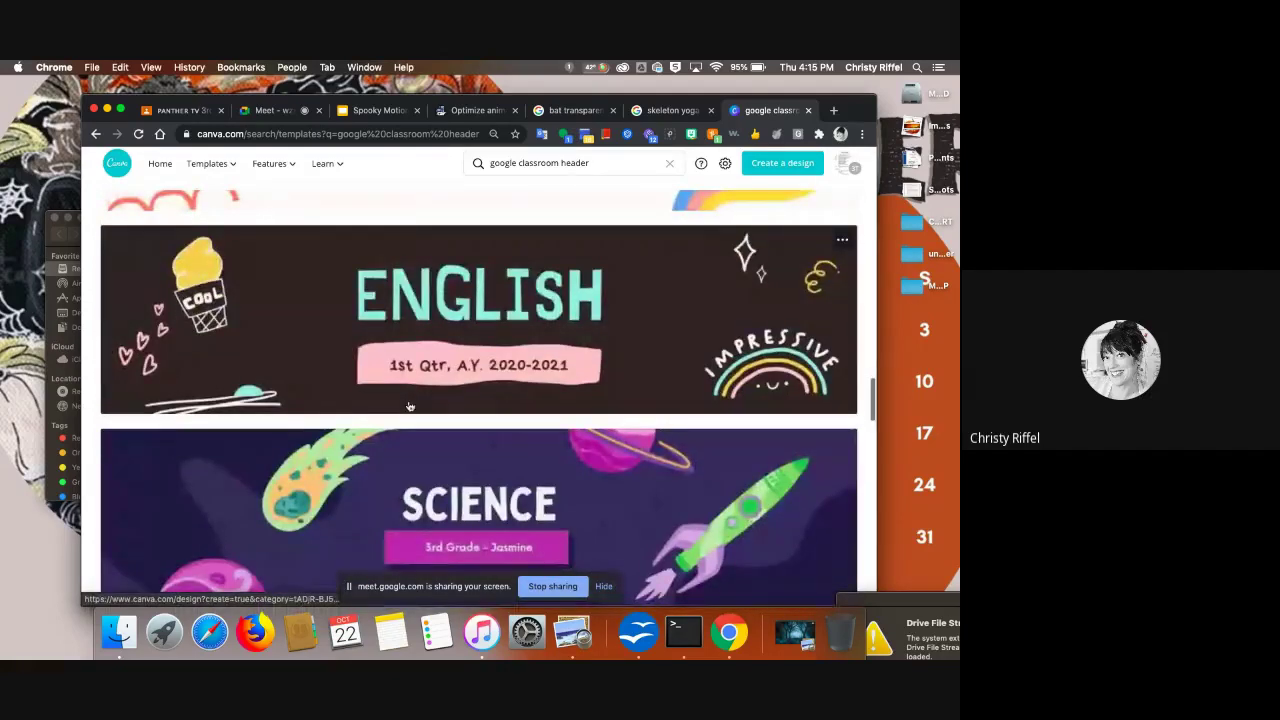
scroll(409, 406, "down", 2)
scroll(409, 406, "up", 20)
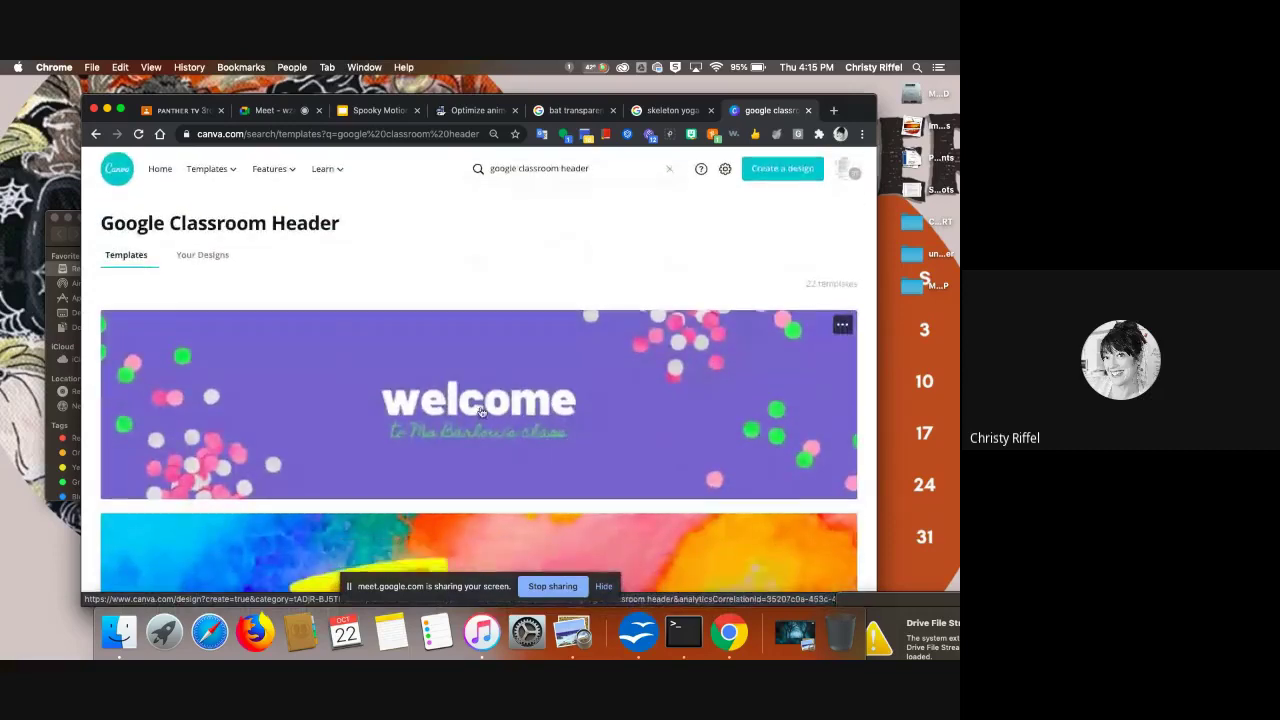
- Open the purple confetti "welcome" header template and delete its remaining text and all confetti images to leave a blank page
left_click(486, 360)
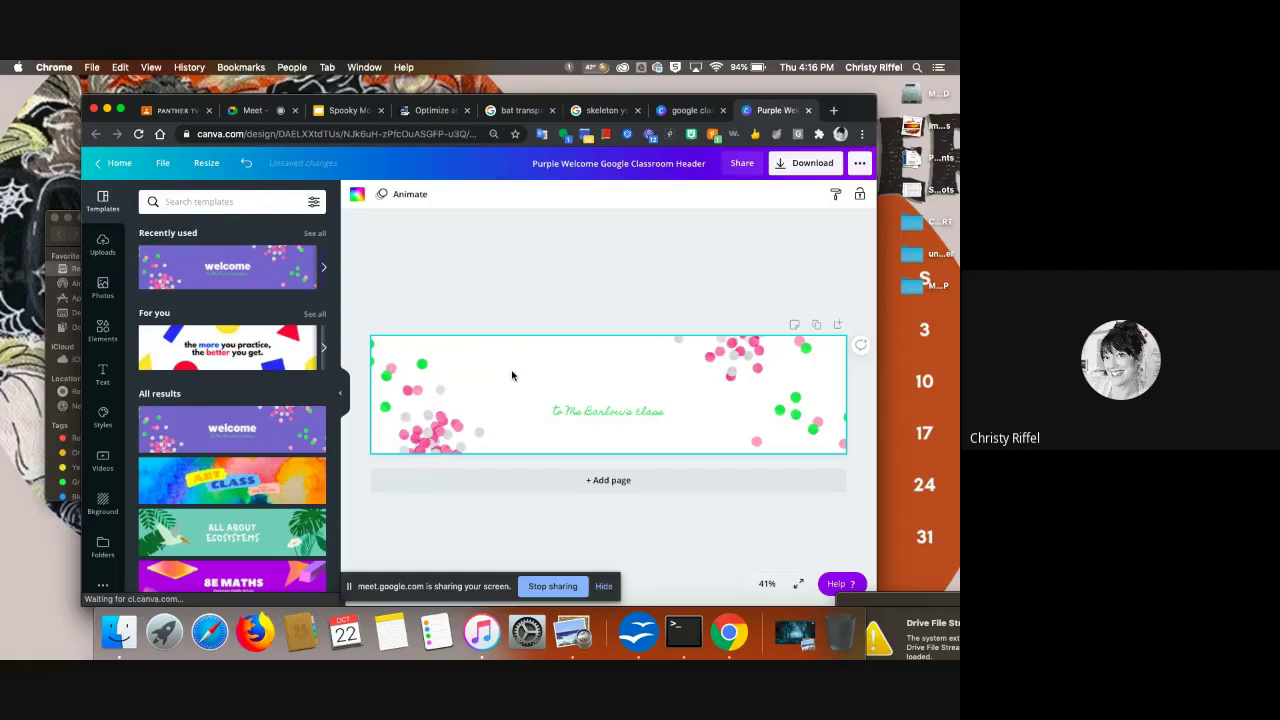
left_click(452, 397)
key("Delete")
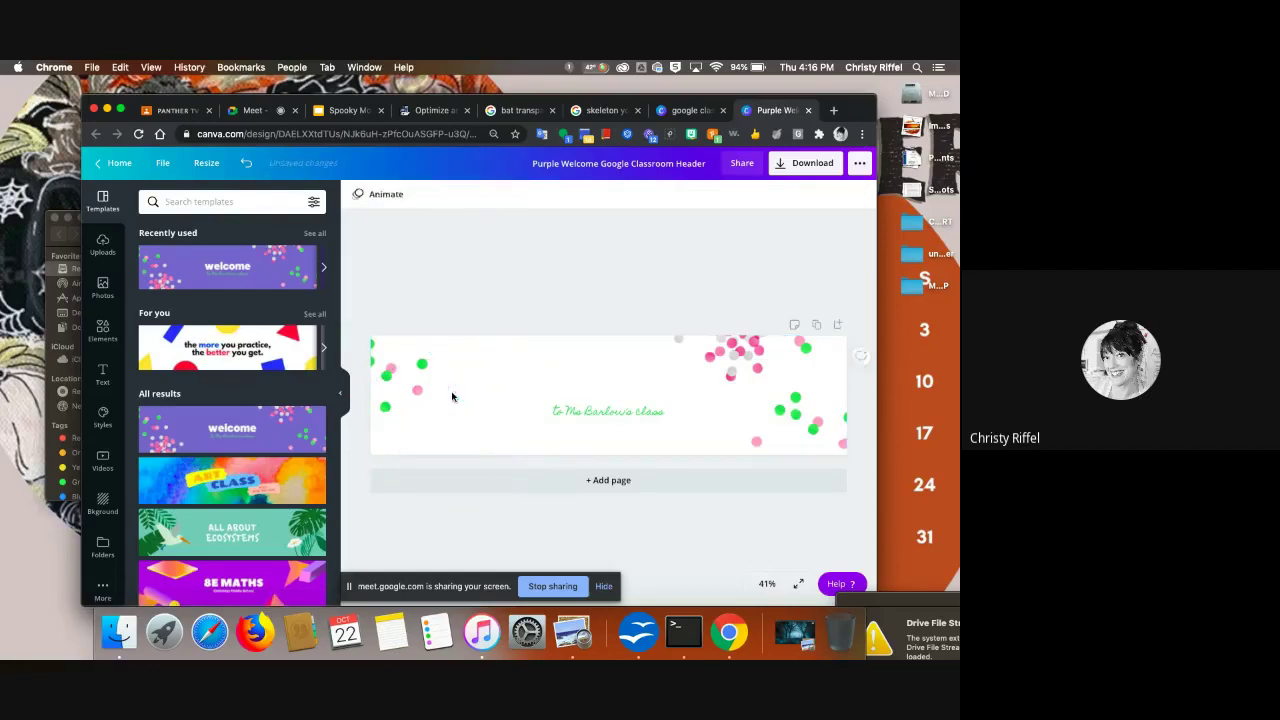
left_click(591, 411)
key("Delete")
left_click(672, 355)
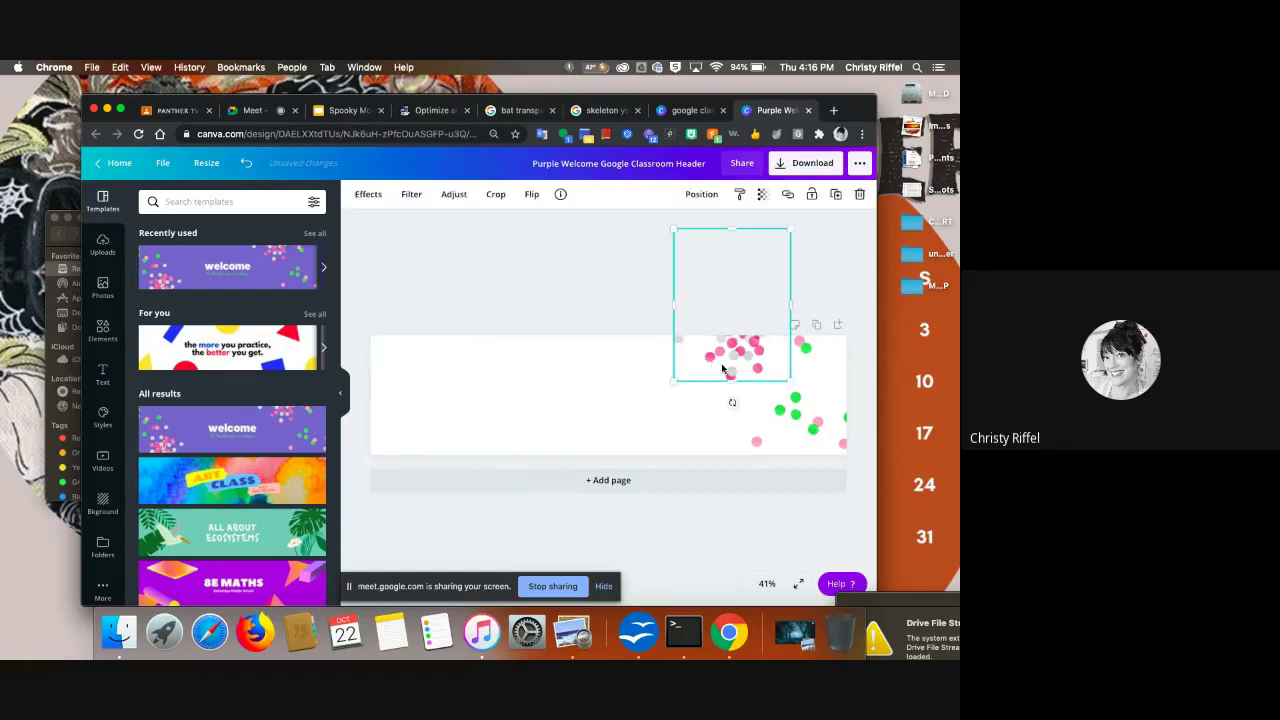
key("Delete")
left_click(812, 420)
key("Delete")
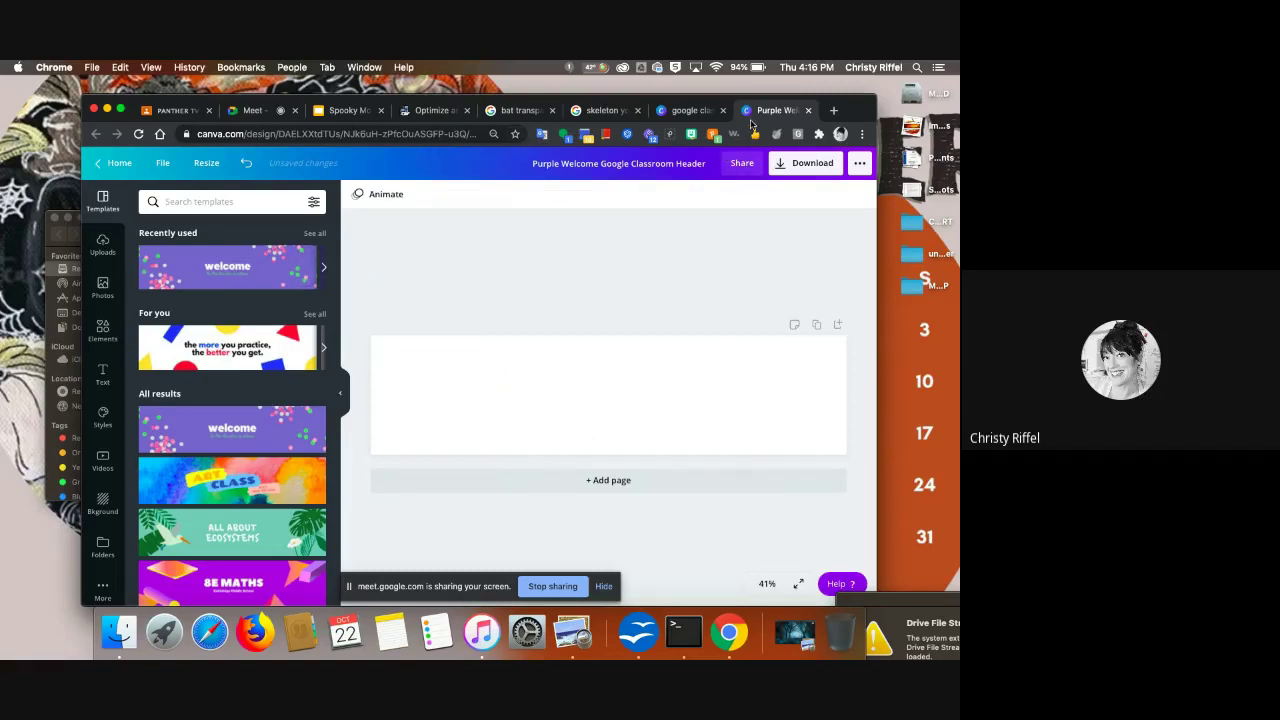
- From the "skeleton yoga poses" image results, save the Skeleton Yoga Pose 158 picture to the Desktop as a JPEG named 79MUSCLES-WHITE_thumb
left_click(599, 111)
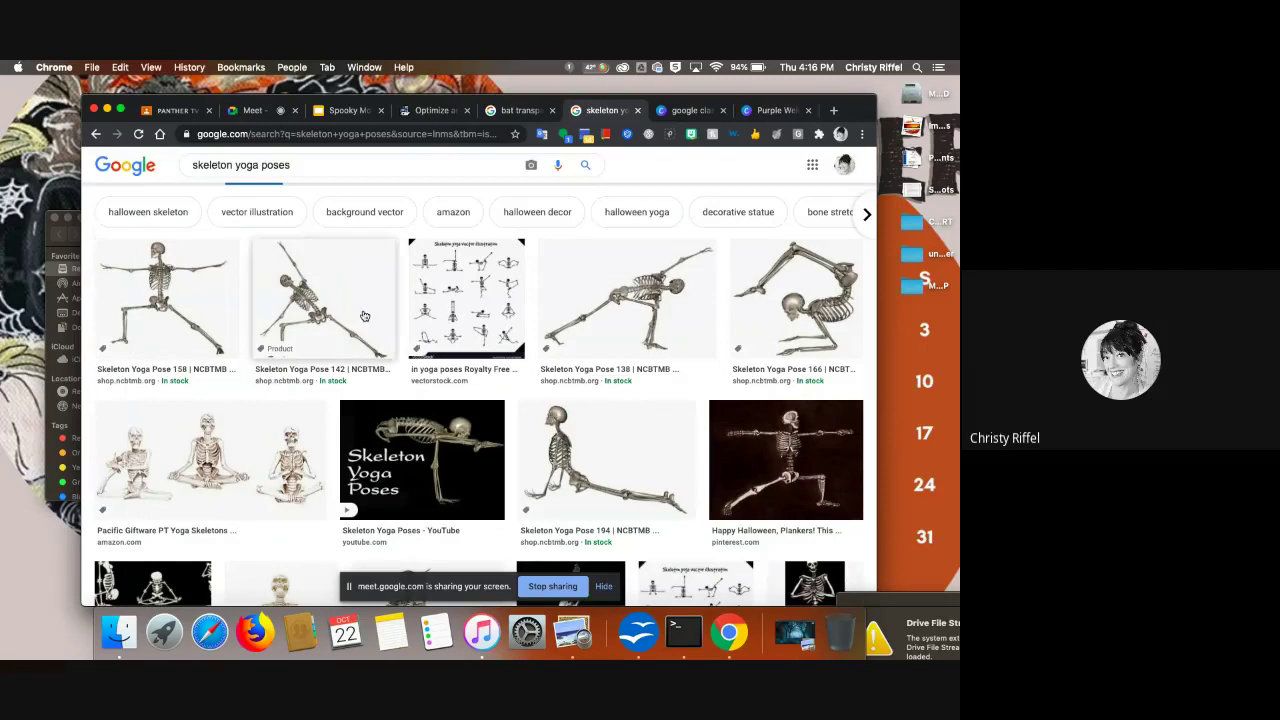
left_click(175, 291)
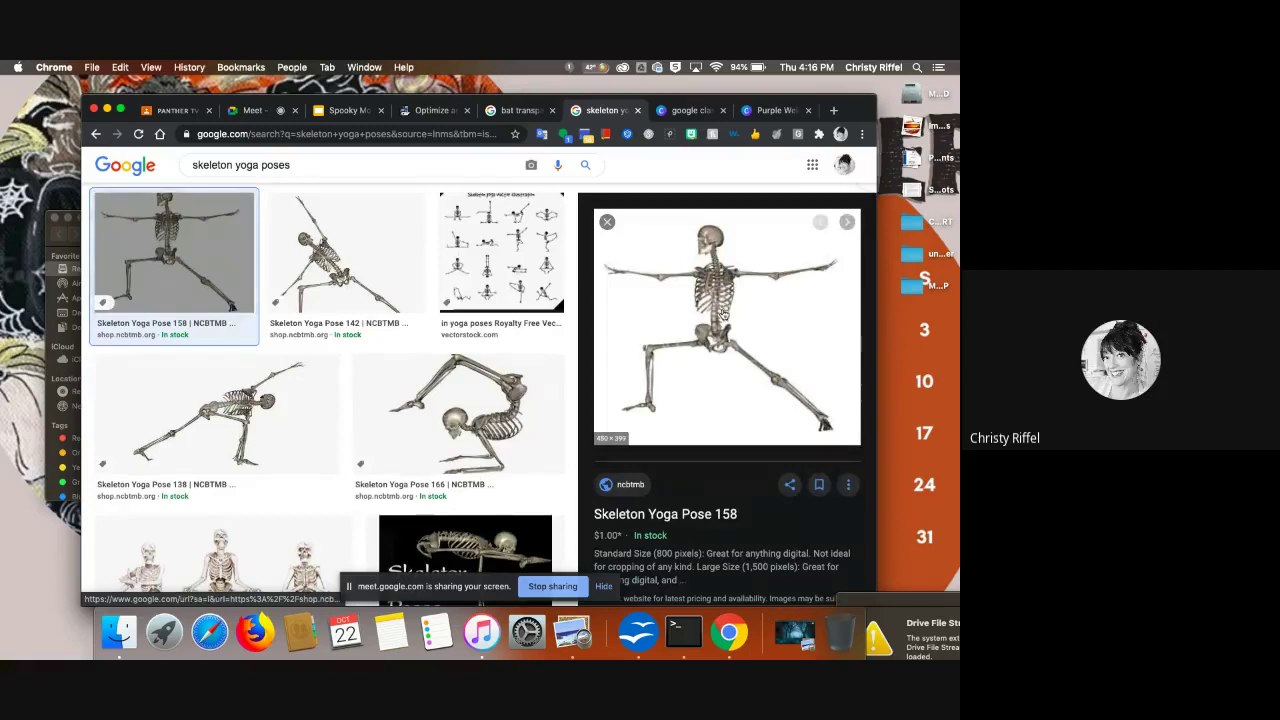
right_click(723, 313)
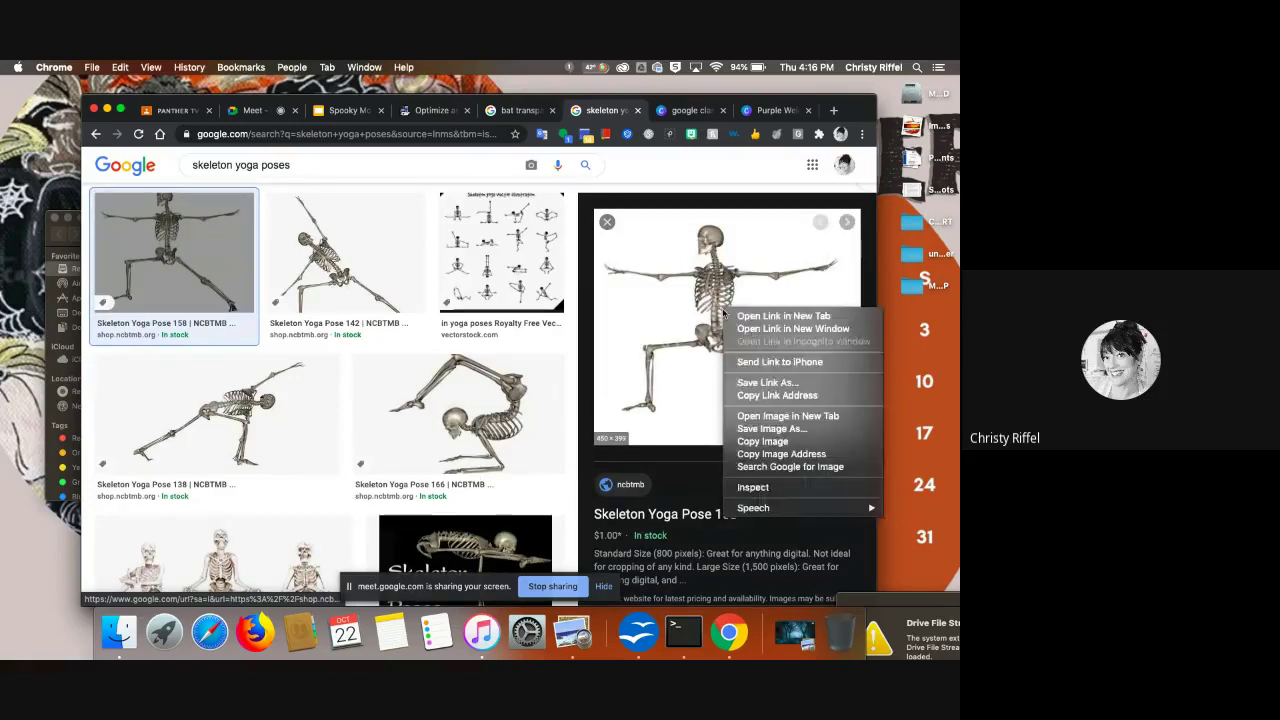
left_click(748, 432)
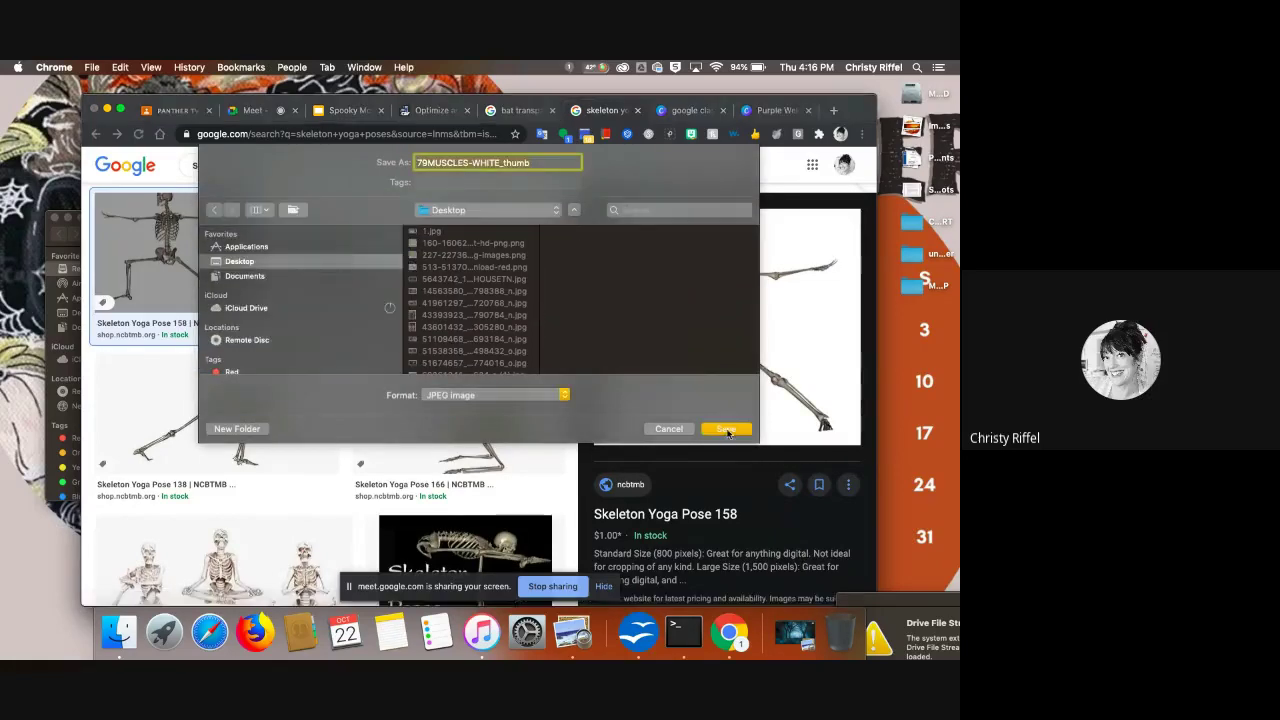
left_click(728, 428)
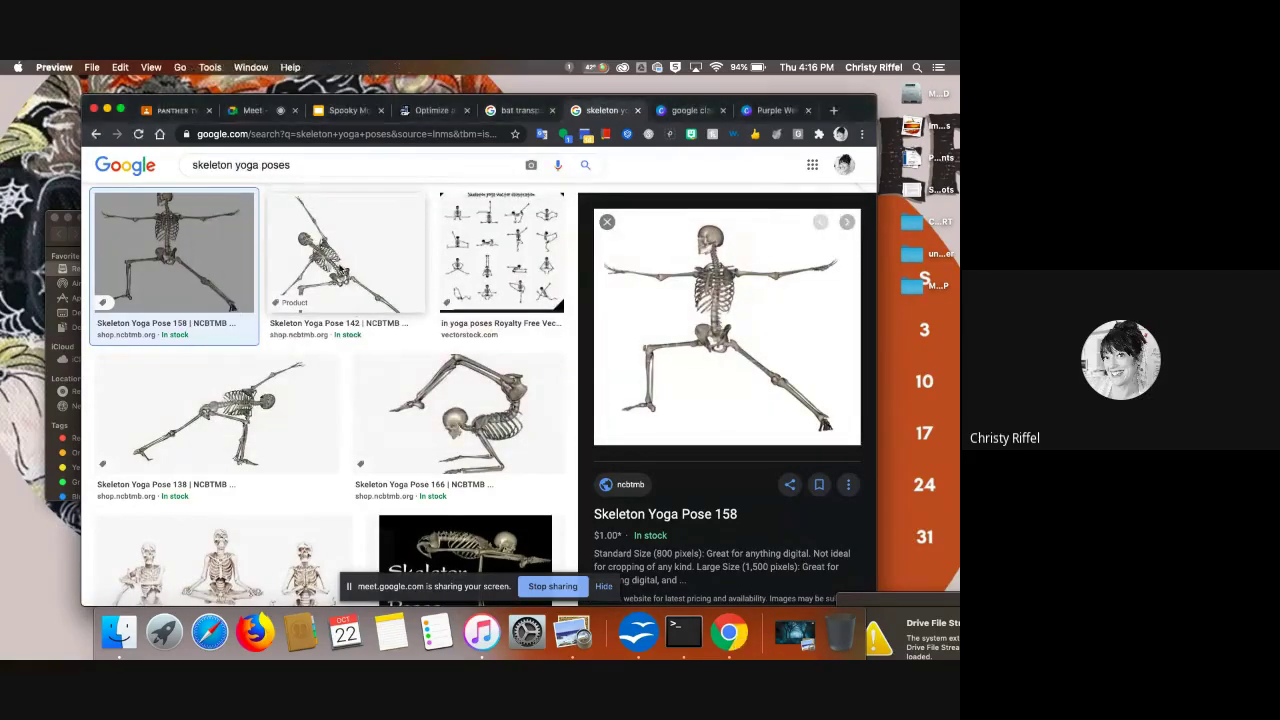
- Save the Skeleton Yoga Pose 142 picture as 71MUSCLES-WHITE_thumb.jpg and close its preview window
left_click(340, 270)
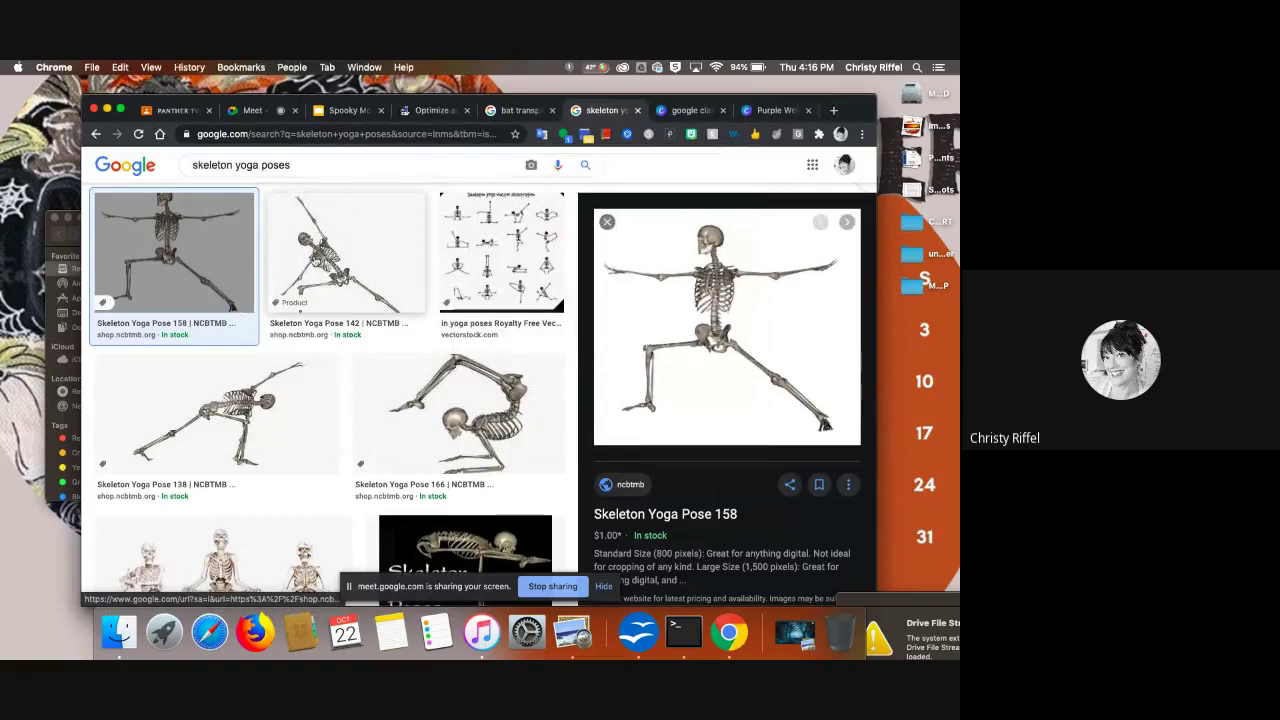
left_click(336, 262)
right_click(716, 346)
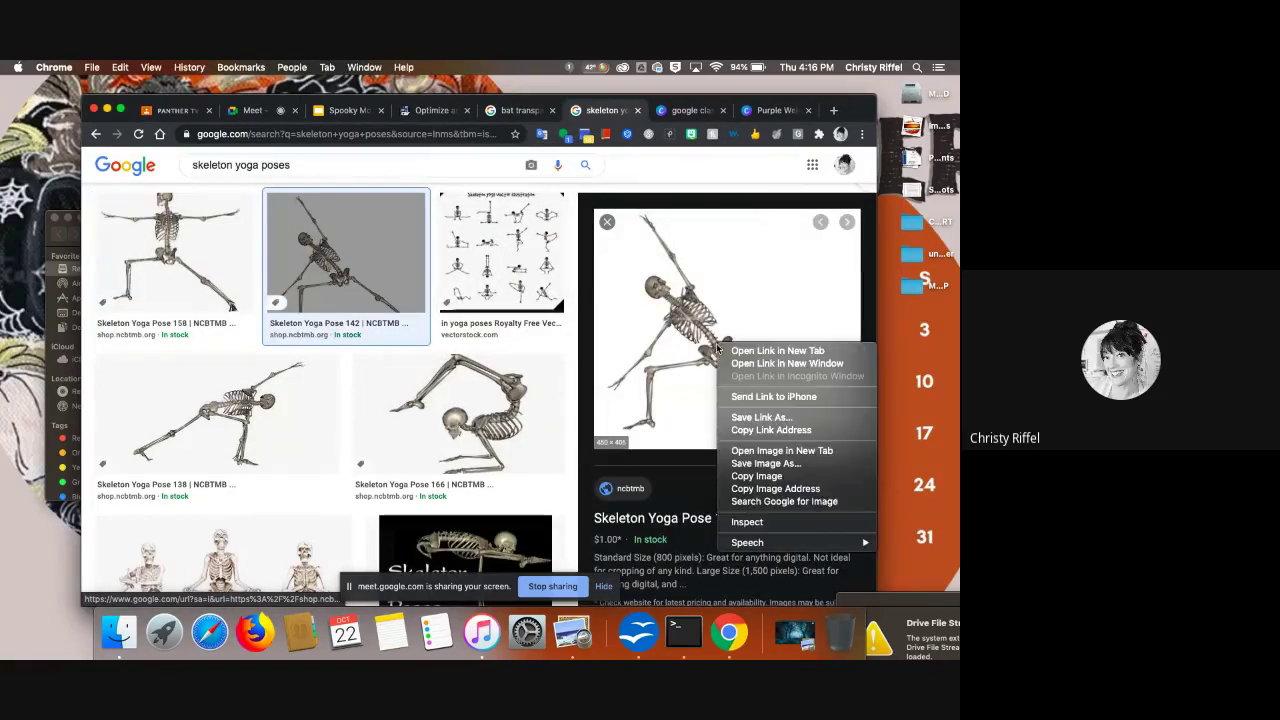
left_click(765, 463)
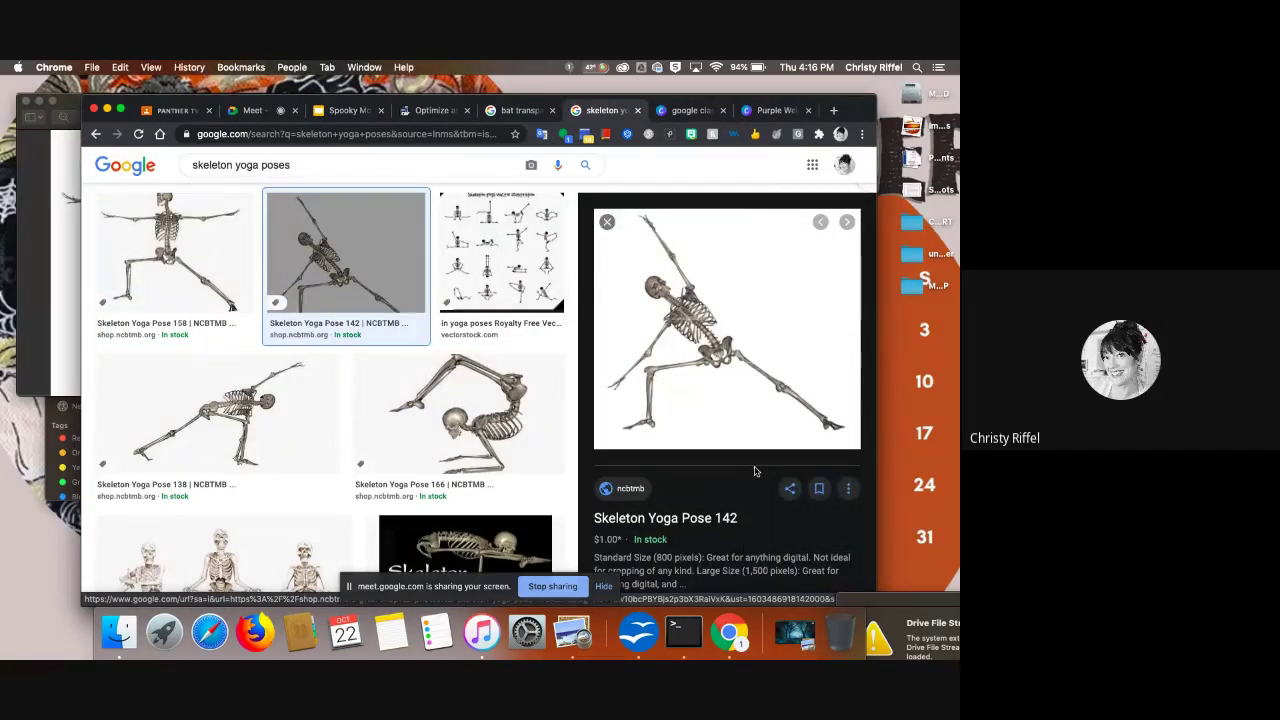
key("Return")
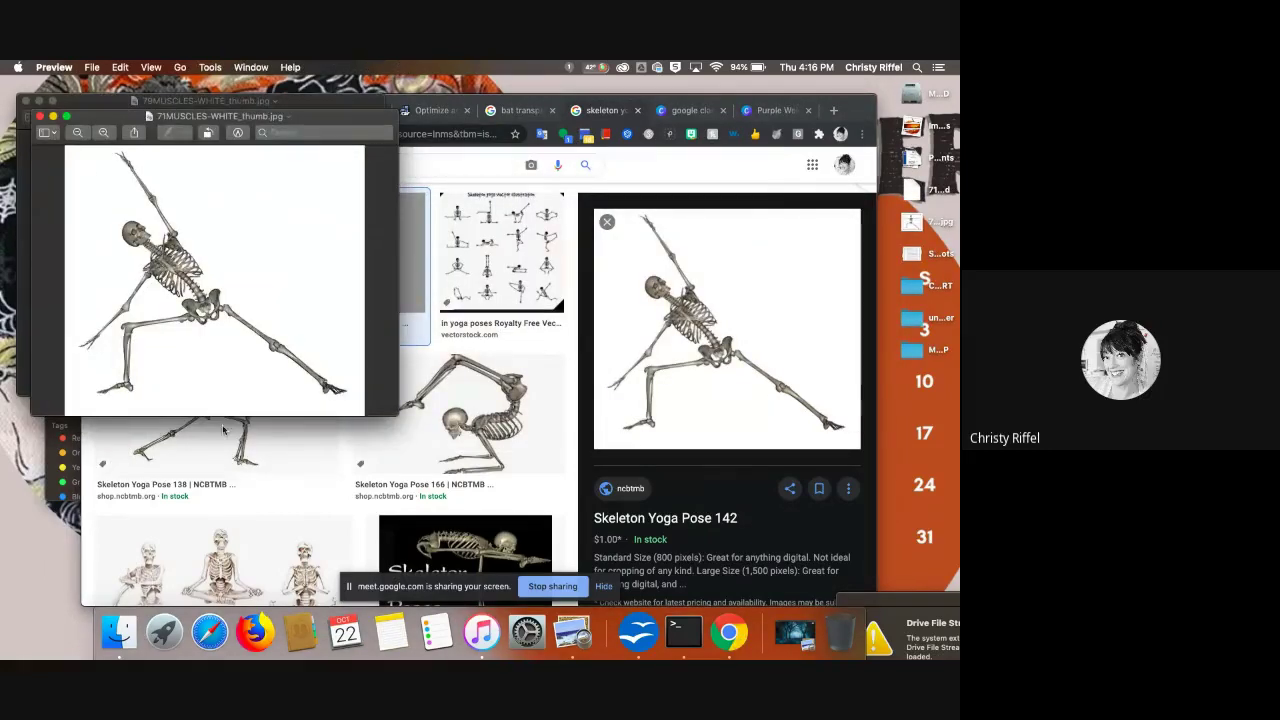
left_click(40, 117)
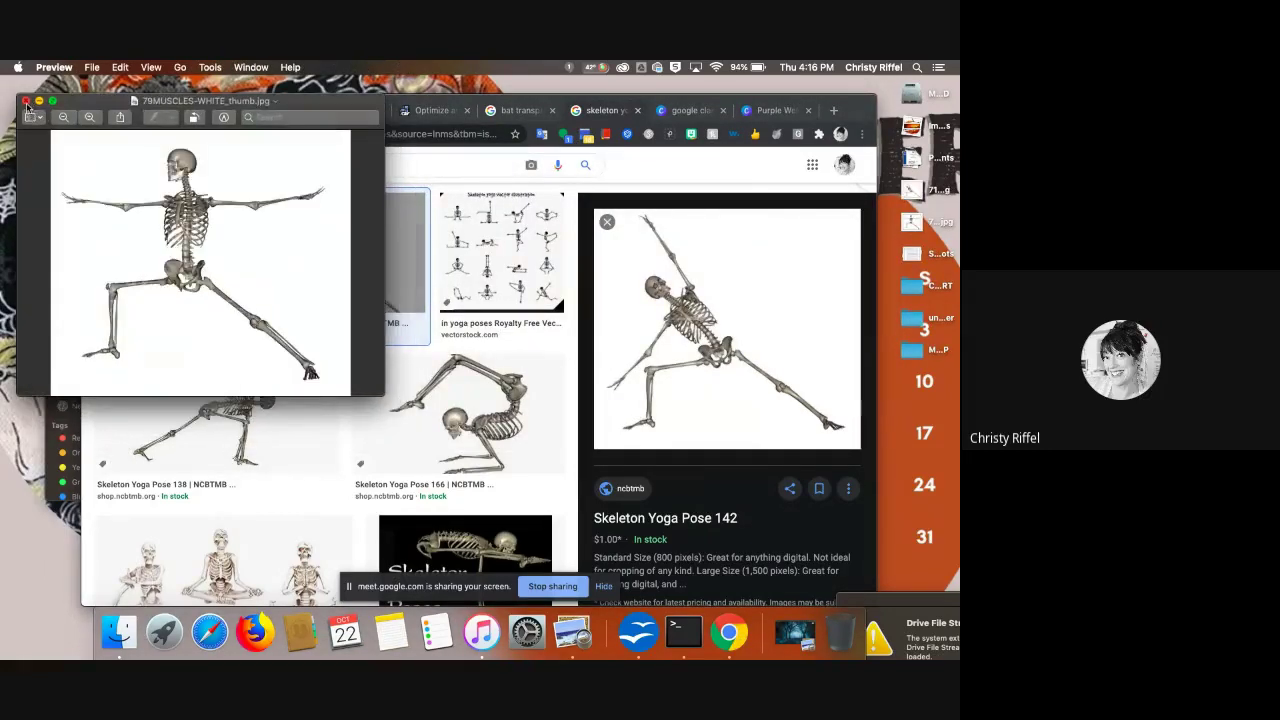
- Save the Skeleton Yoga Pose 138 picture to the Desktop as a JPEG named 69MUSCLES-WHITE_thumb, closing the open preview windows
left_click(26, 102)
left_click(222, 420)
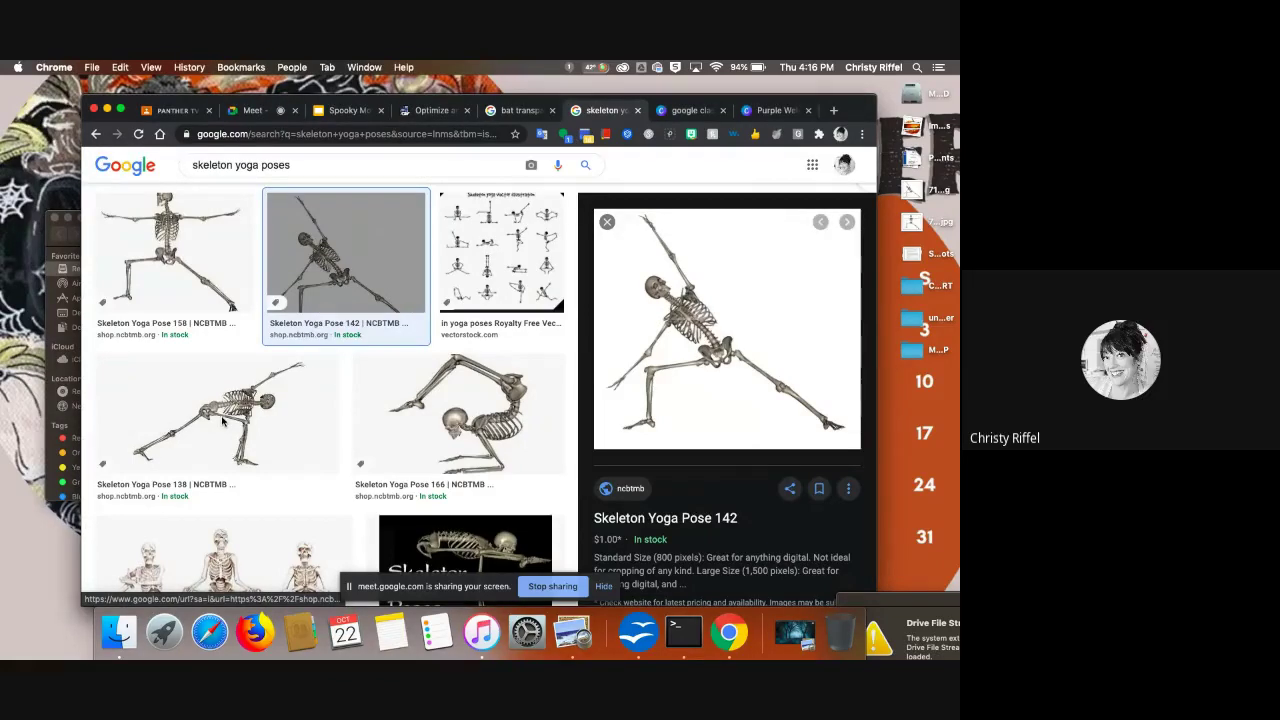
left_click(222, 420)
right_click(741, 285)
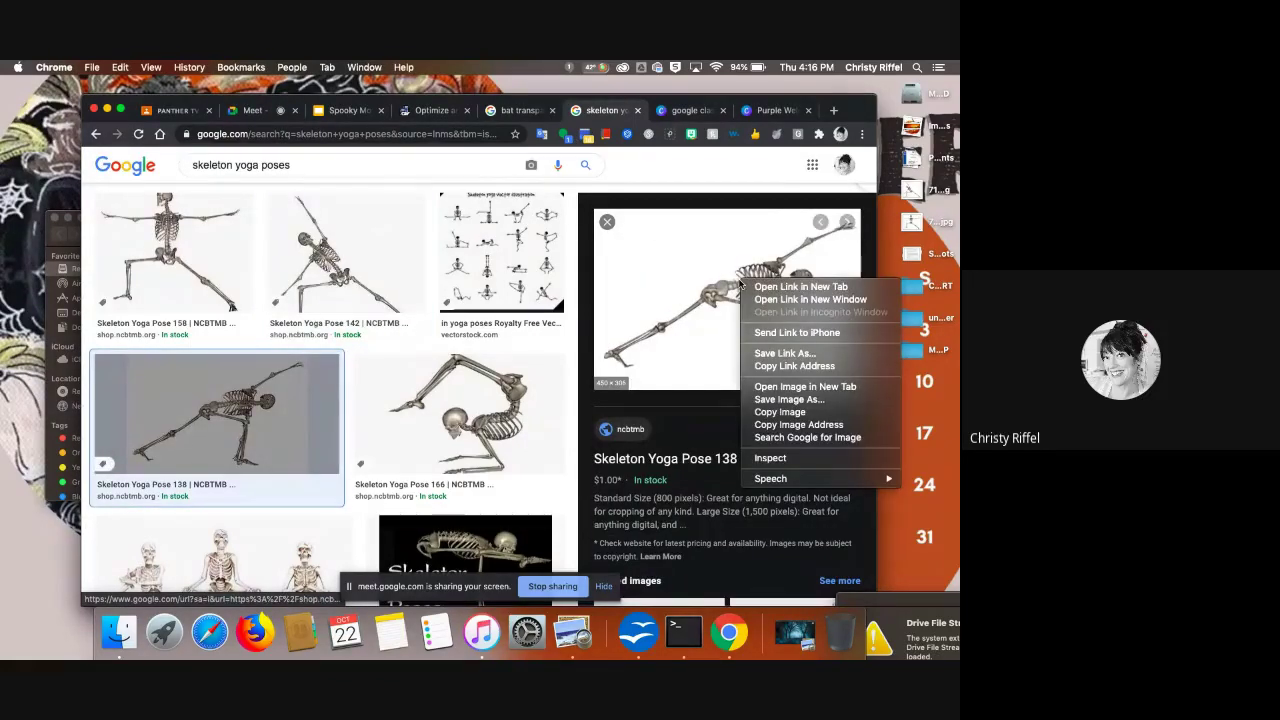
left_click(789, 399)
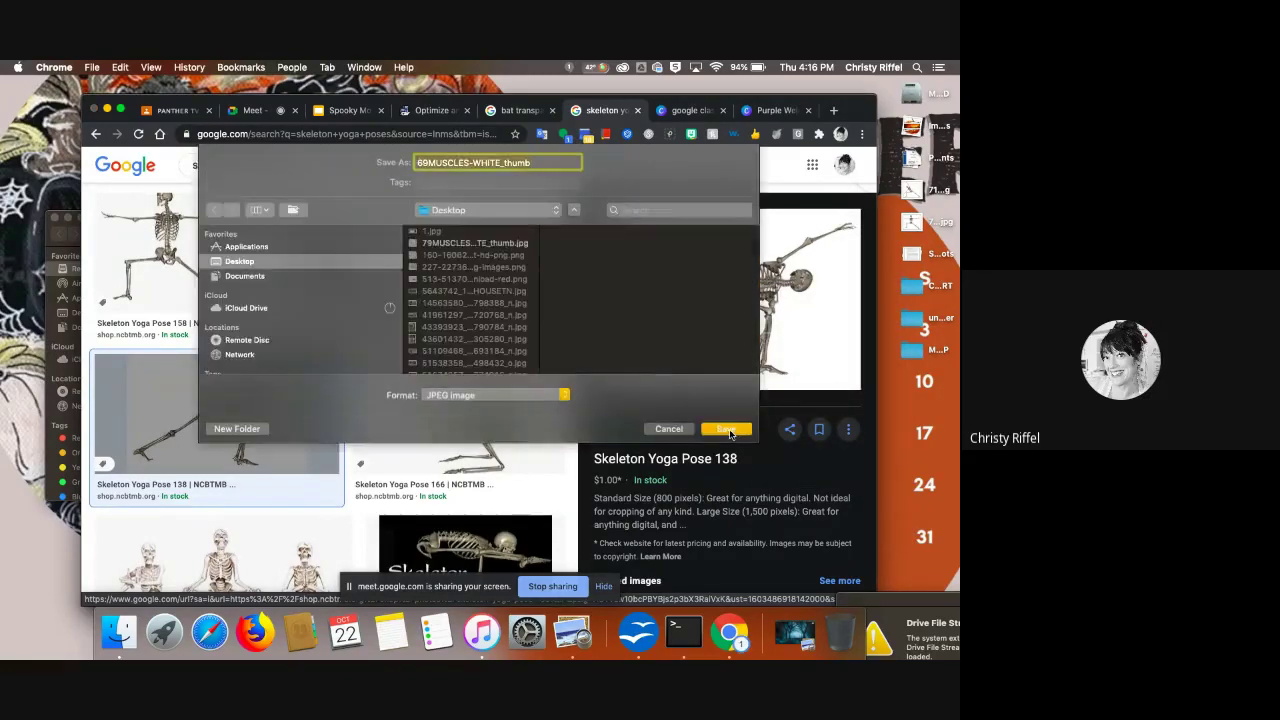
left_click(726, 429)
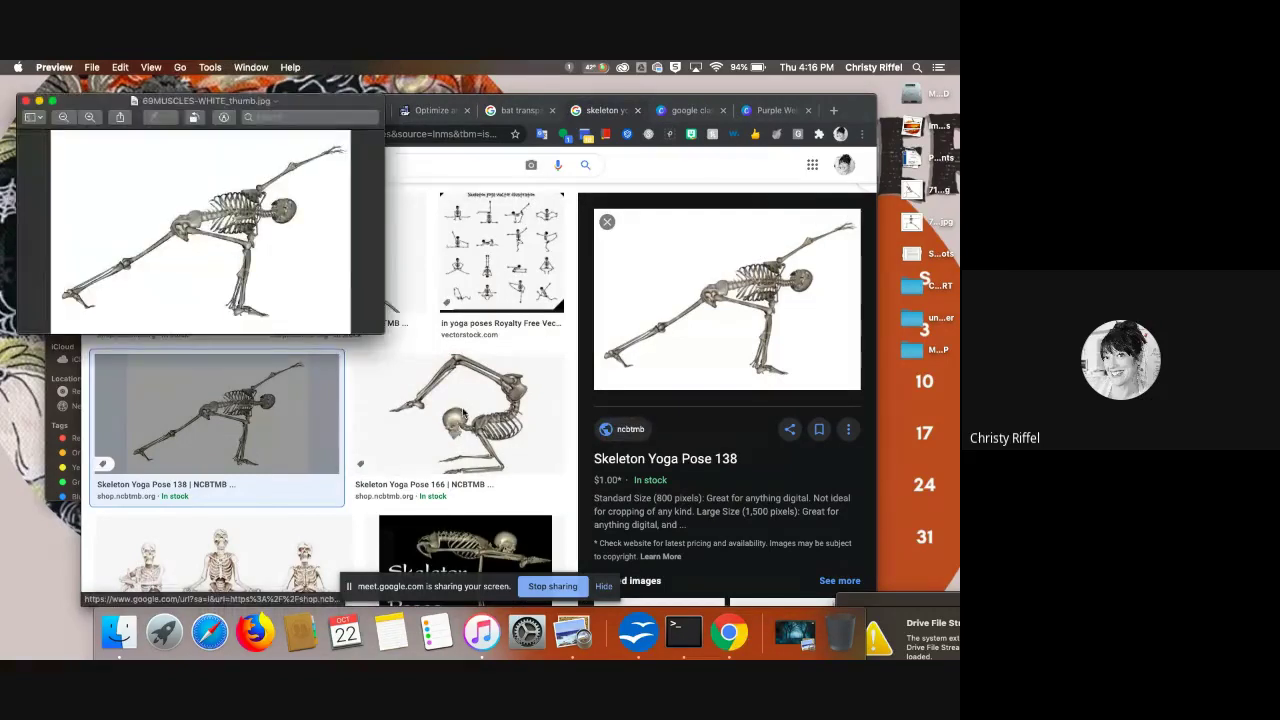
left_click(27, 102)
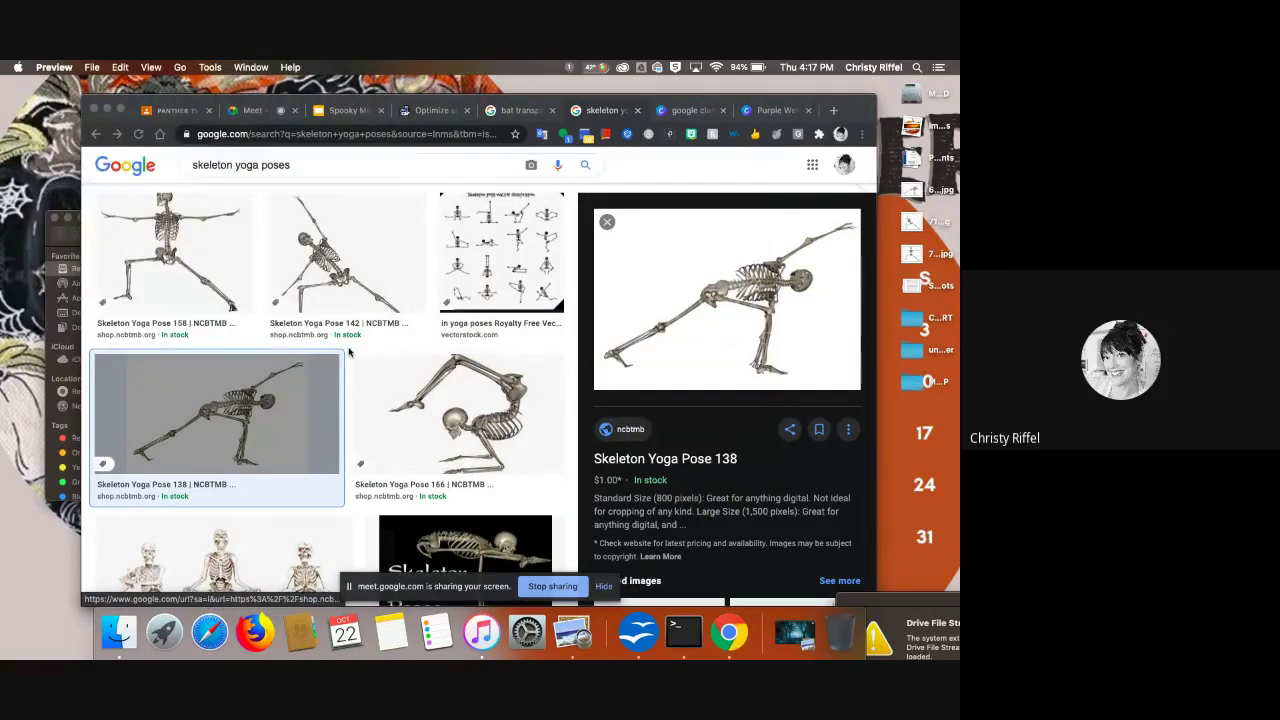
- Save the Skeleton Yoga Pose 166 picture to the Desktop as a JPEG named 83MUSCLES-WHITE_thumb and close its preview window
left_click(446, 402)
left_click(446, 402)
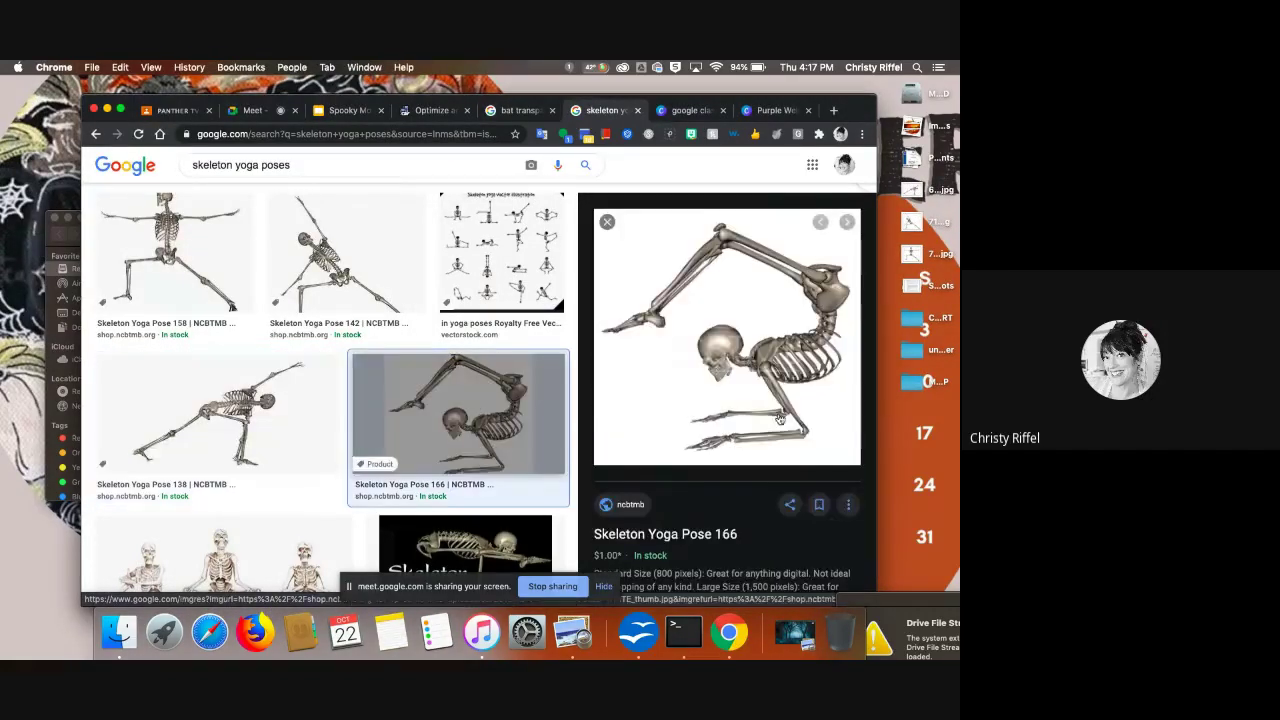
right_click(755, 383)
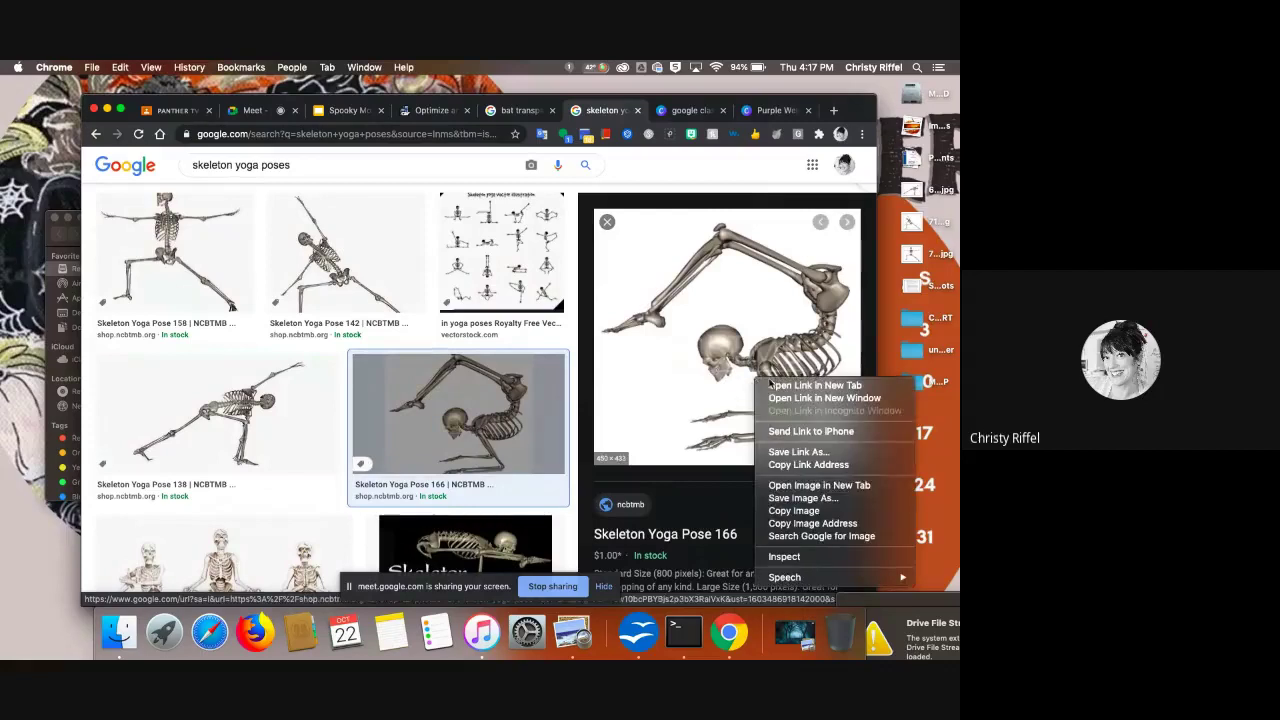
left_click(793, 497)
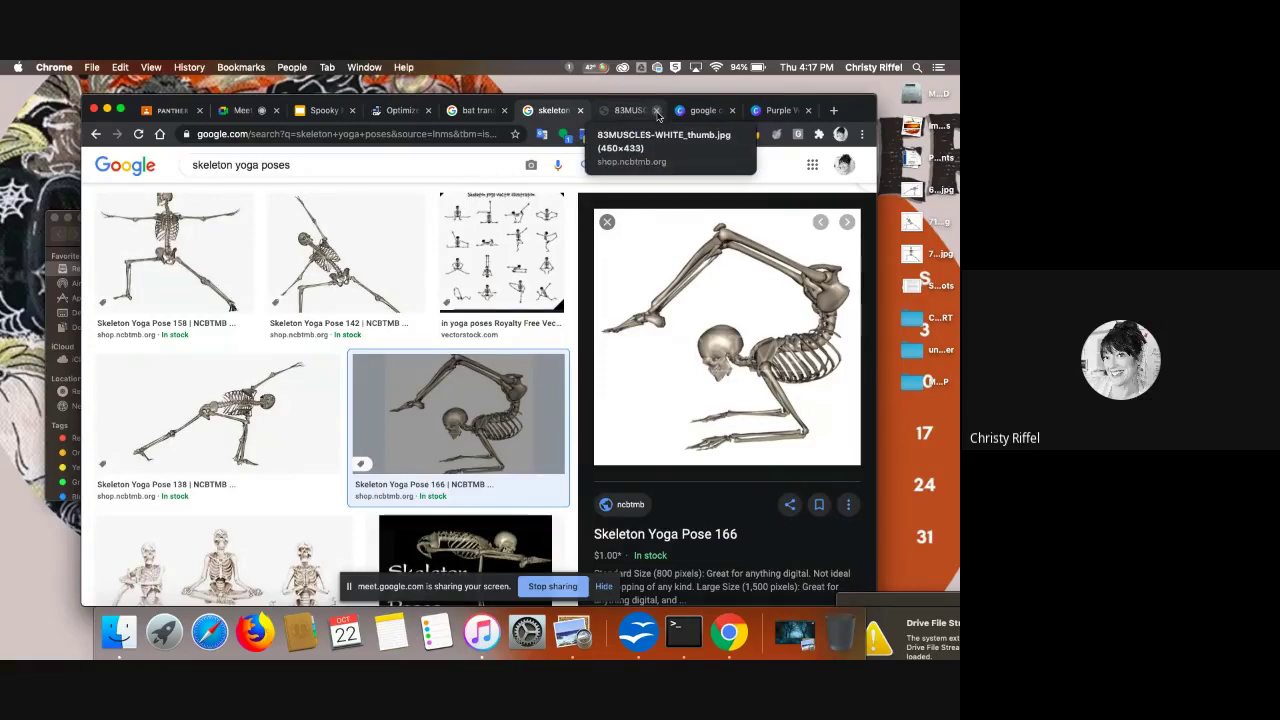
right_click(686, 368)
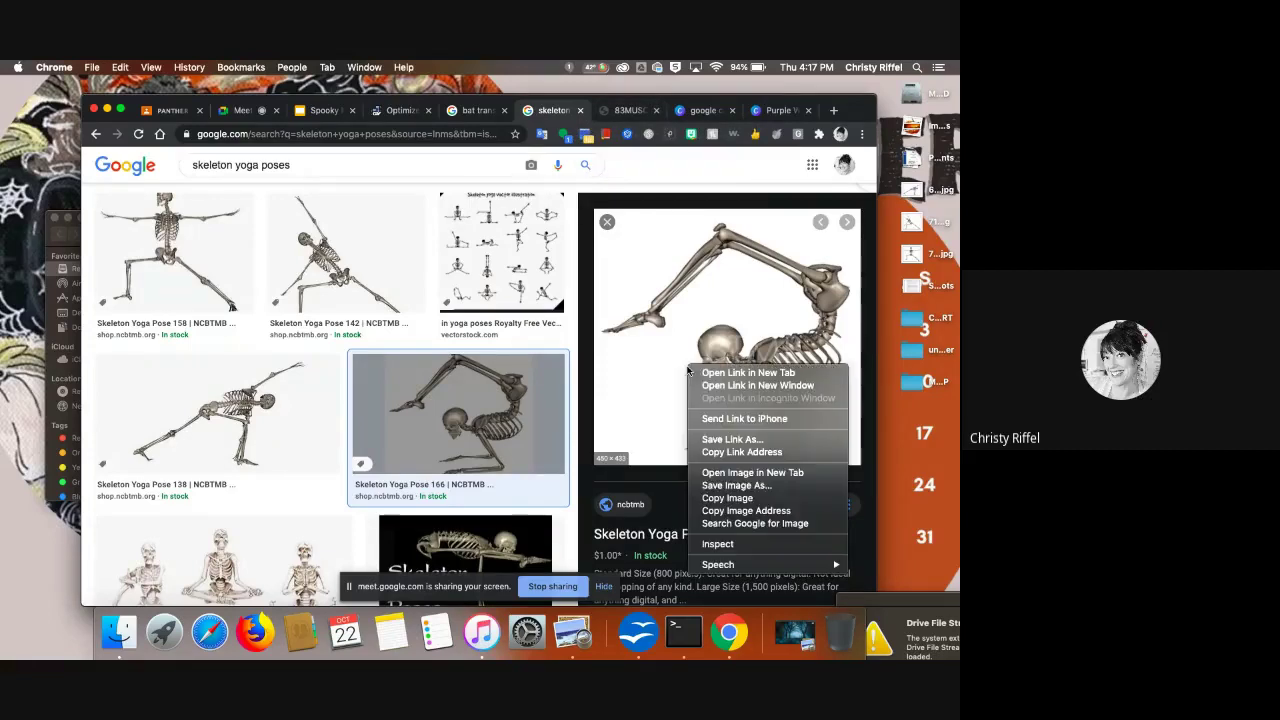
left_click(726, 486)
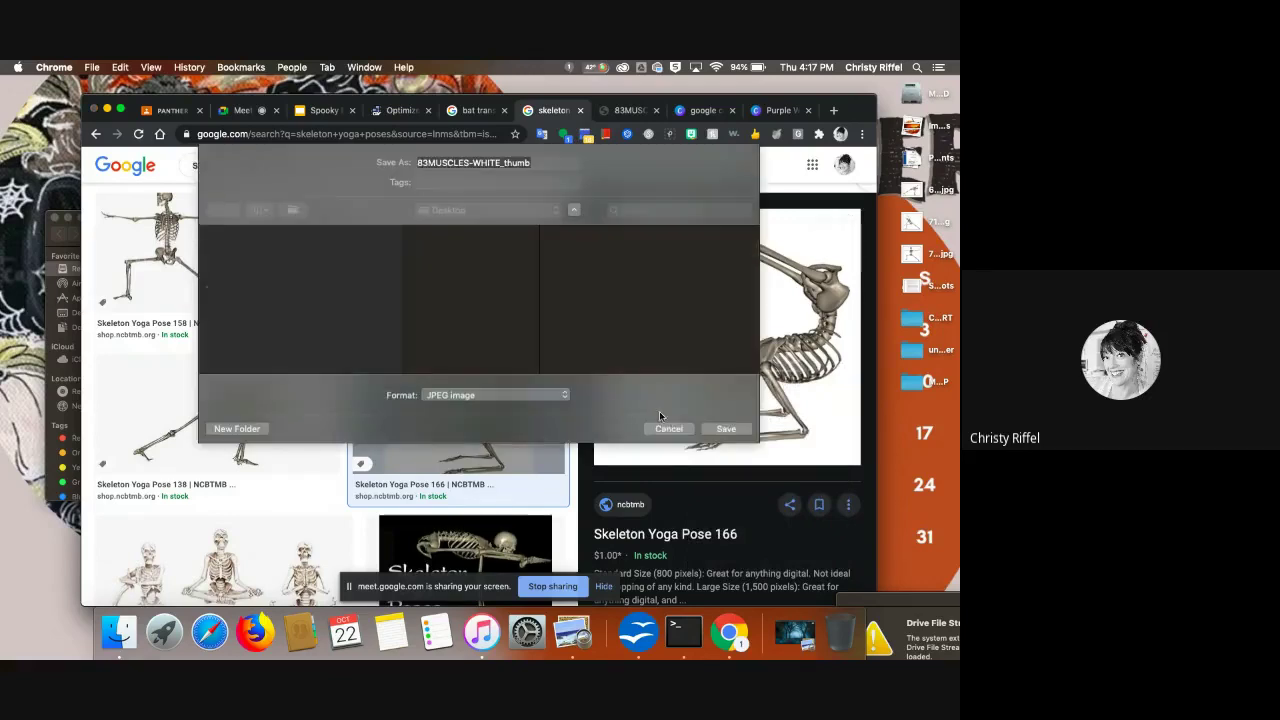
left_click(727, 430)
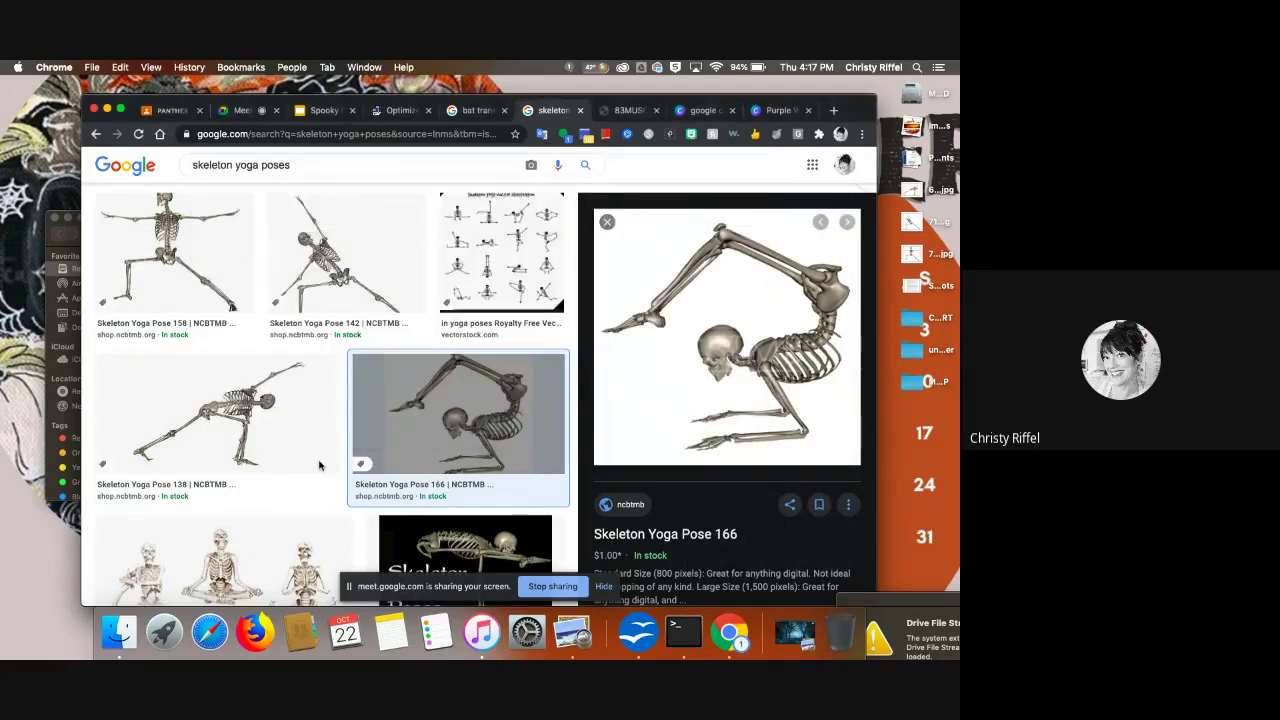
scroll(320, 465, "down", 3)
scroll(320, 465, "down", 2)
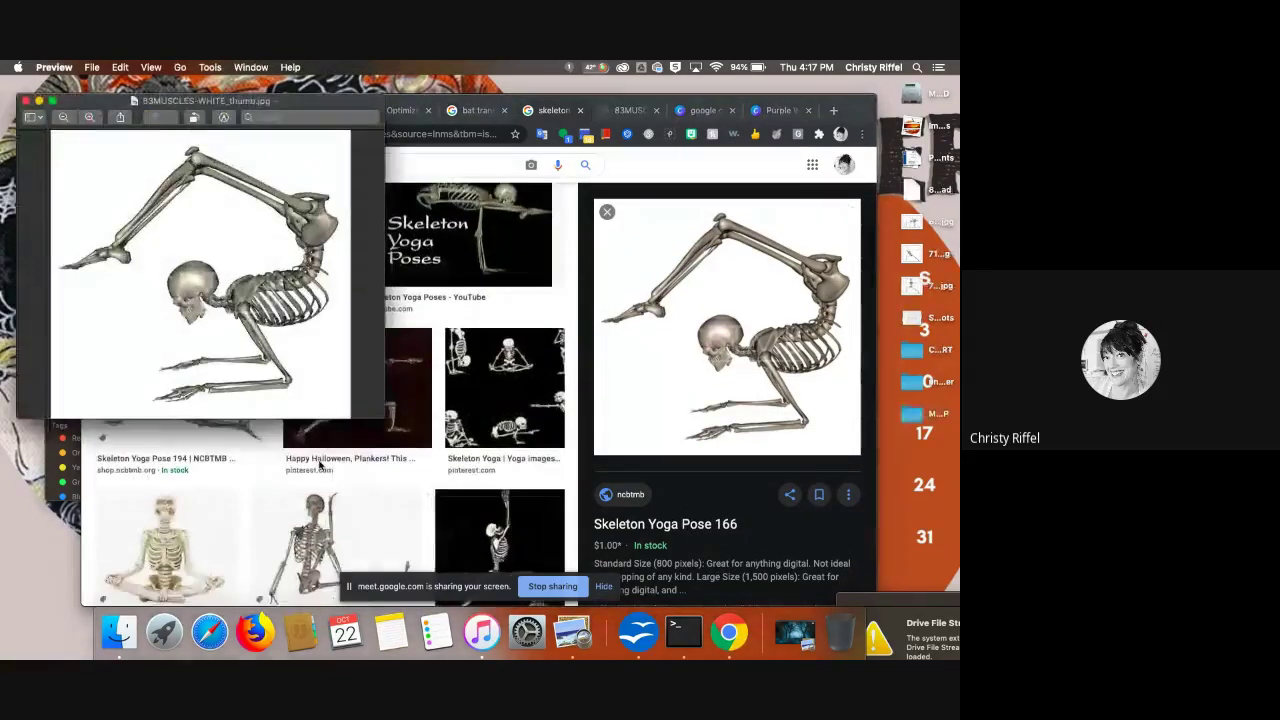
left_click(26, 101)
- Save the Skeleton Yoga Pose 194 picture to the Desktop as a JPEG named 97MUSCLES-WHITE_thumb
left_click(186, 394)
right_click(716, 304)
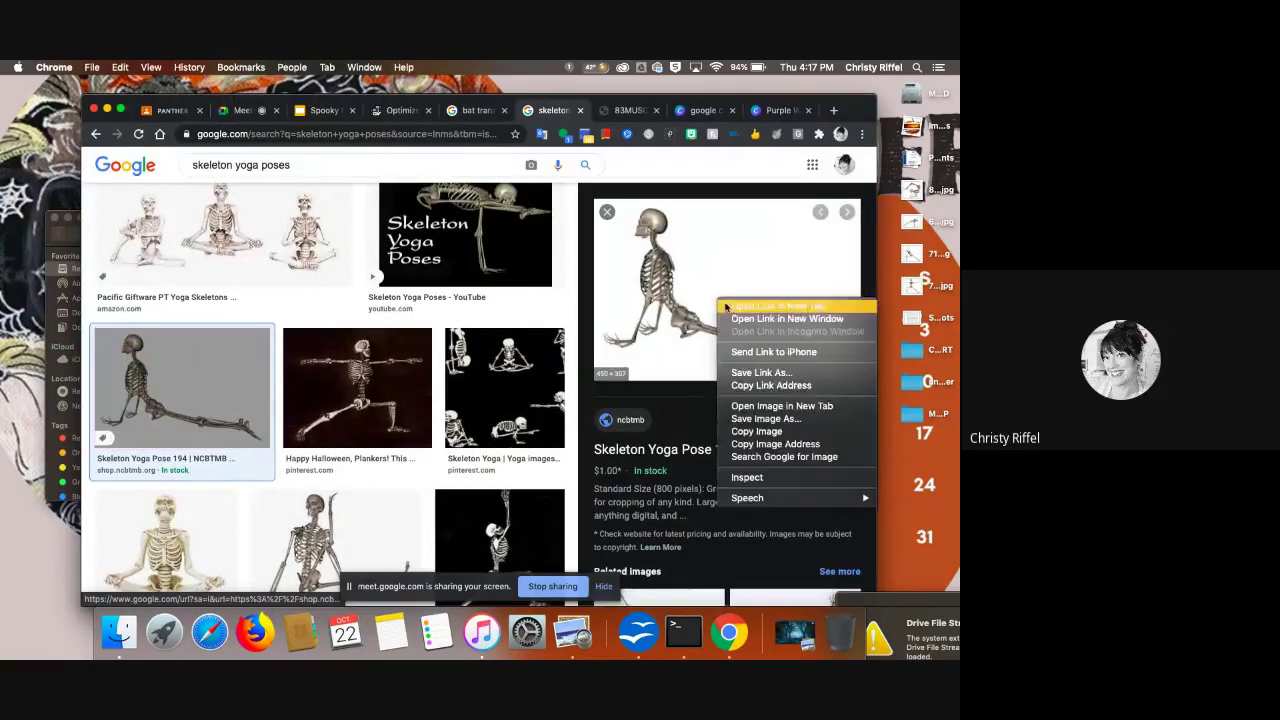
left_click(755, 418)
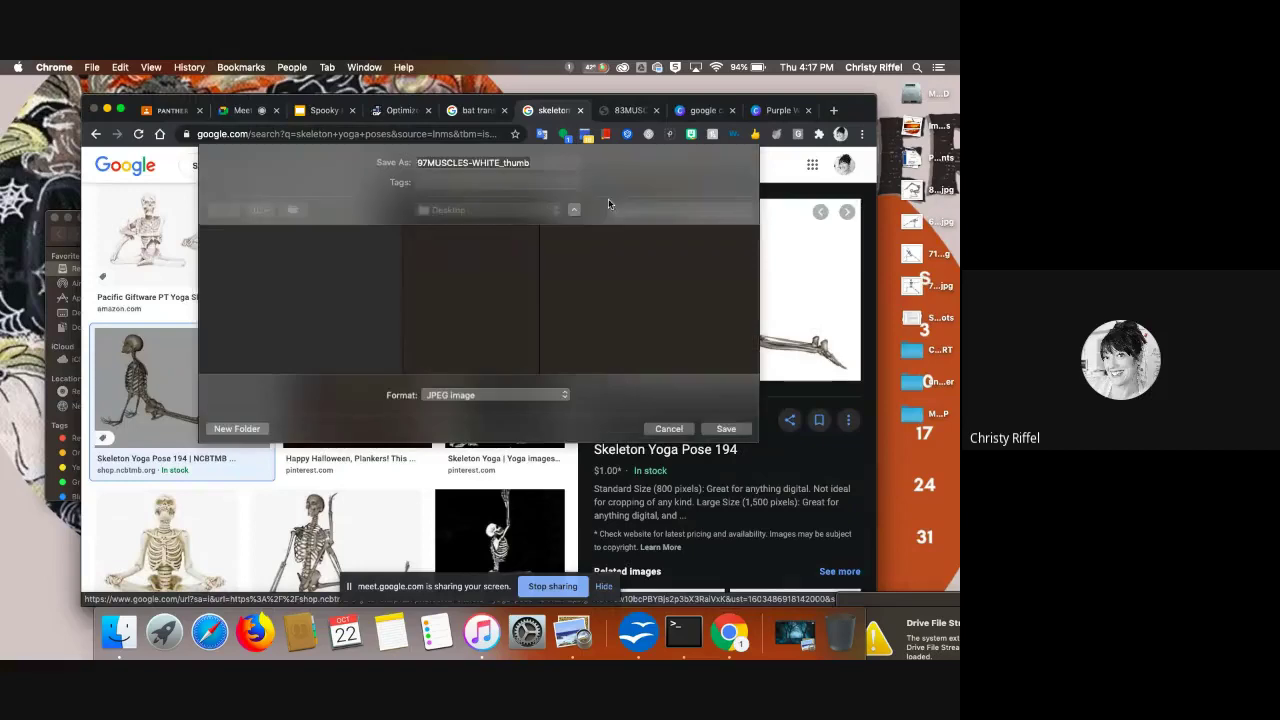
left_click(727, 429)
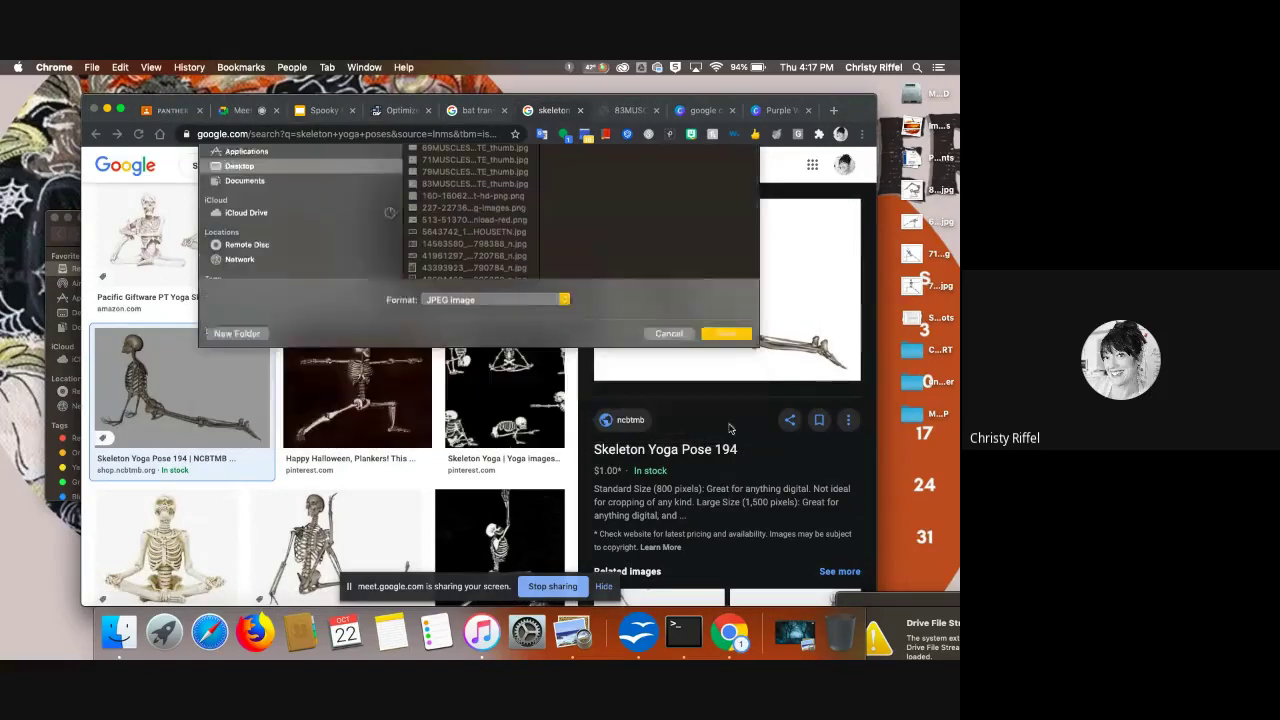
- Look through the remaining skeleton yoga poses image results for further usable skeleton pictures
scroll(380, 373, "down", 3)
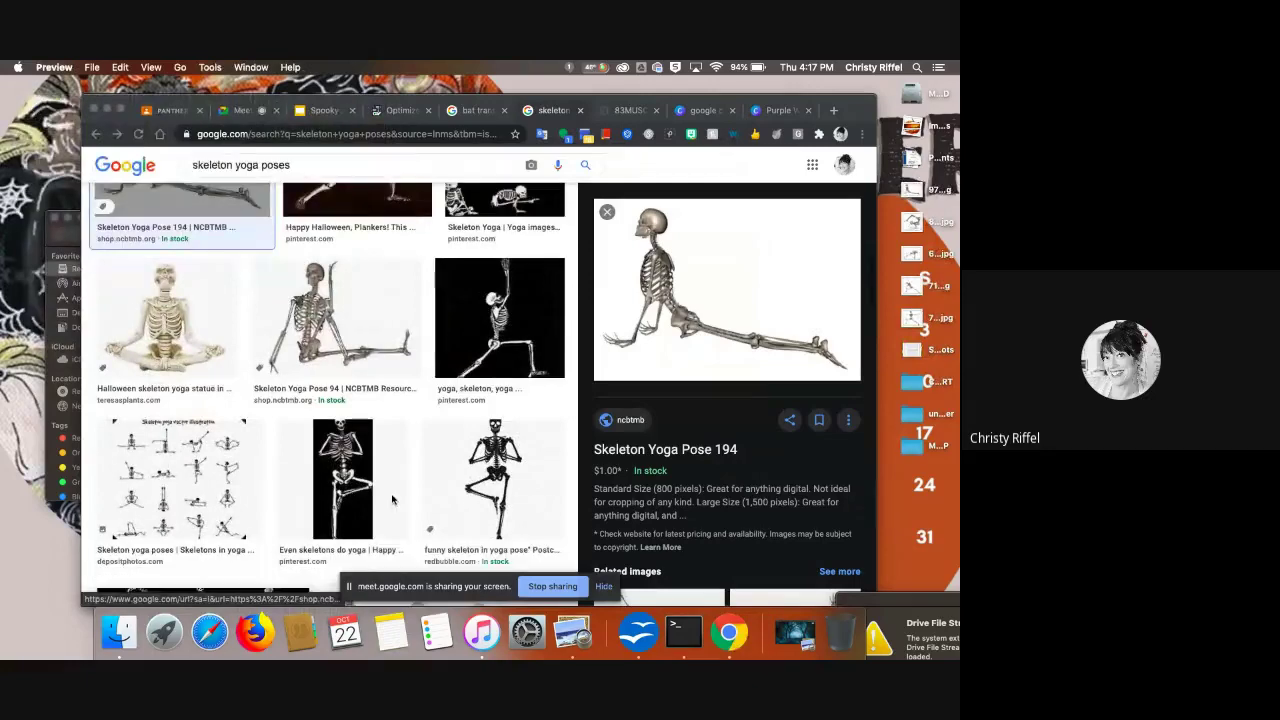
scroll(435, 483, "down", 5)
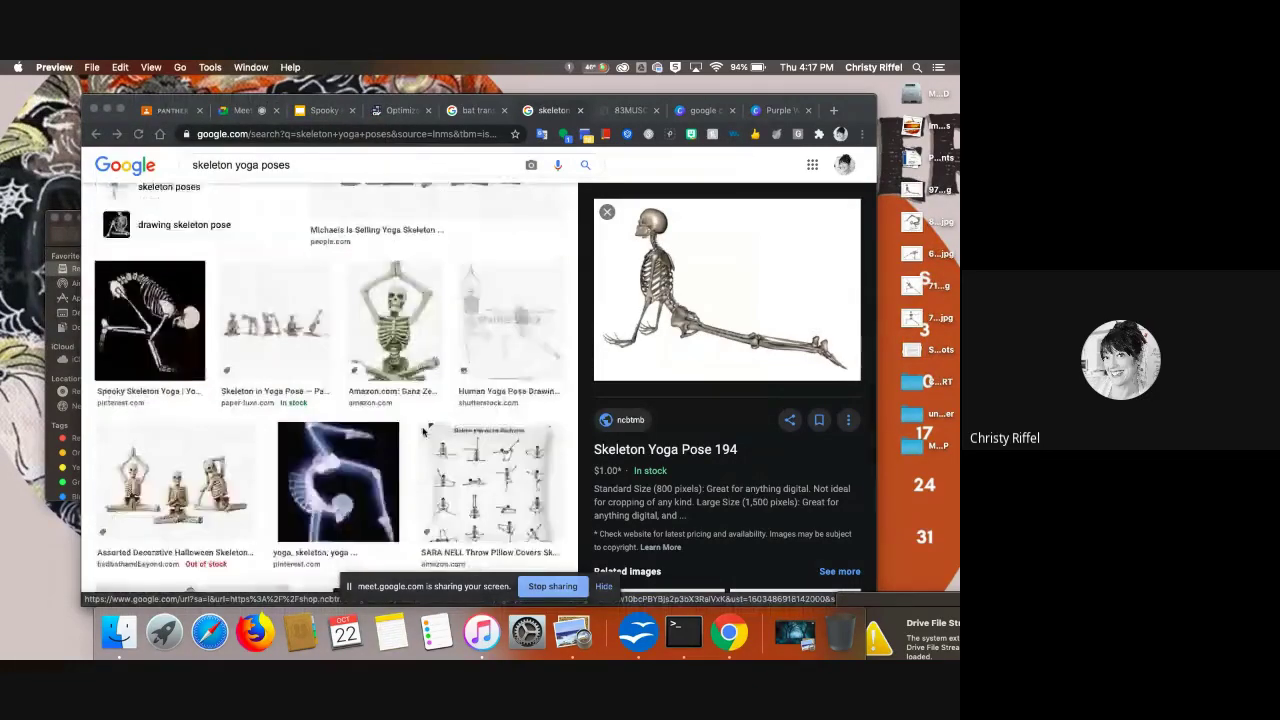
scroll(423, 432, "down", 1)
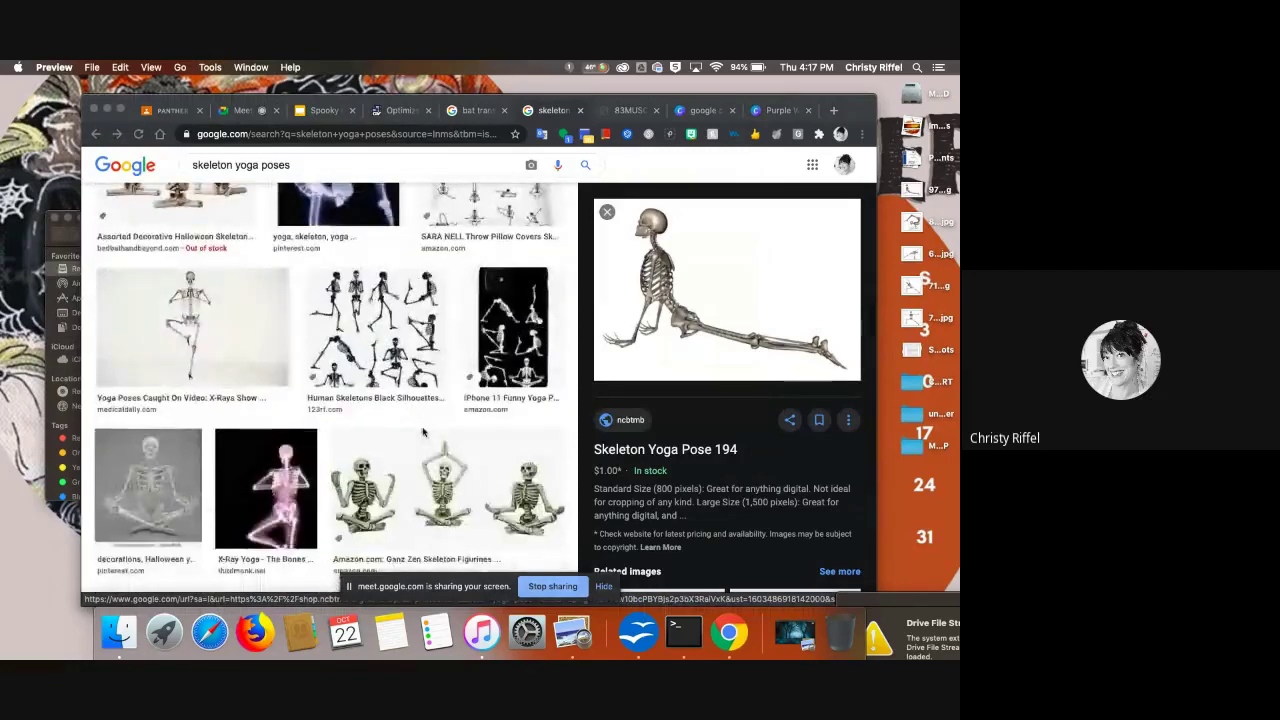
scroll(423, 432, "down", 1)
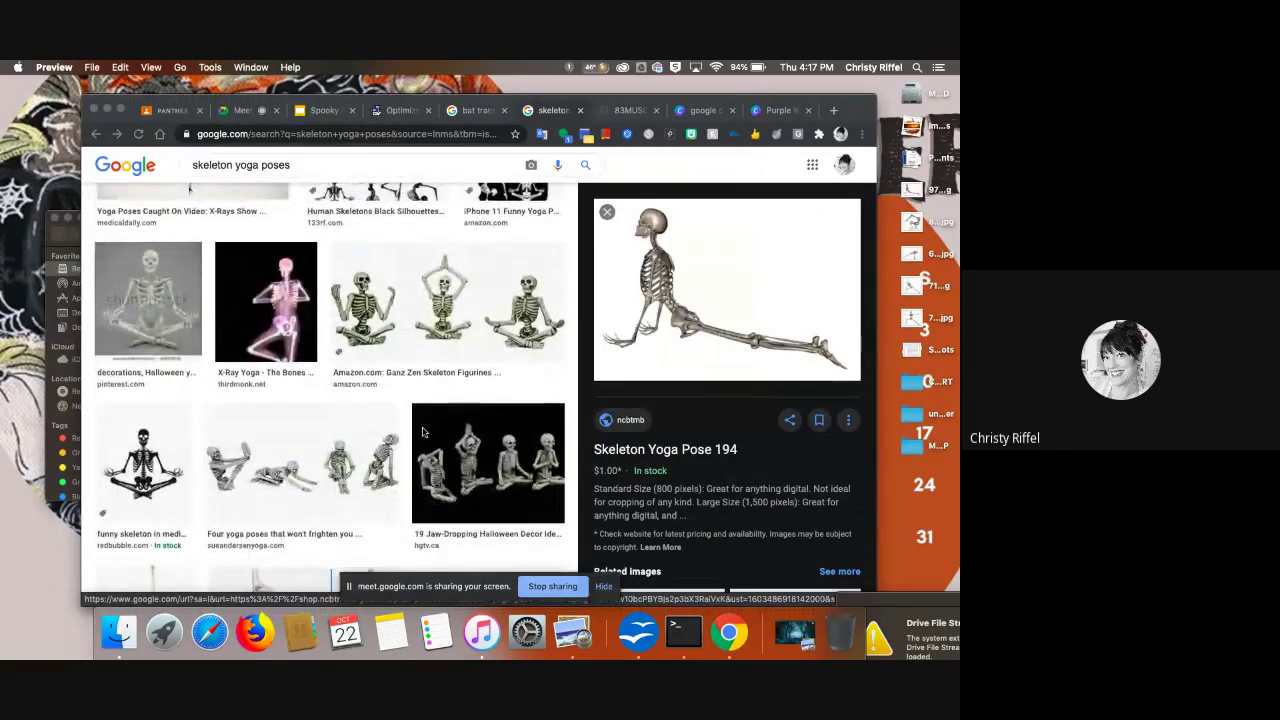
scroll(423, 432, "down", 3)
scroll(423, 432, "down", 7)
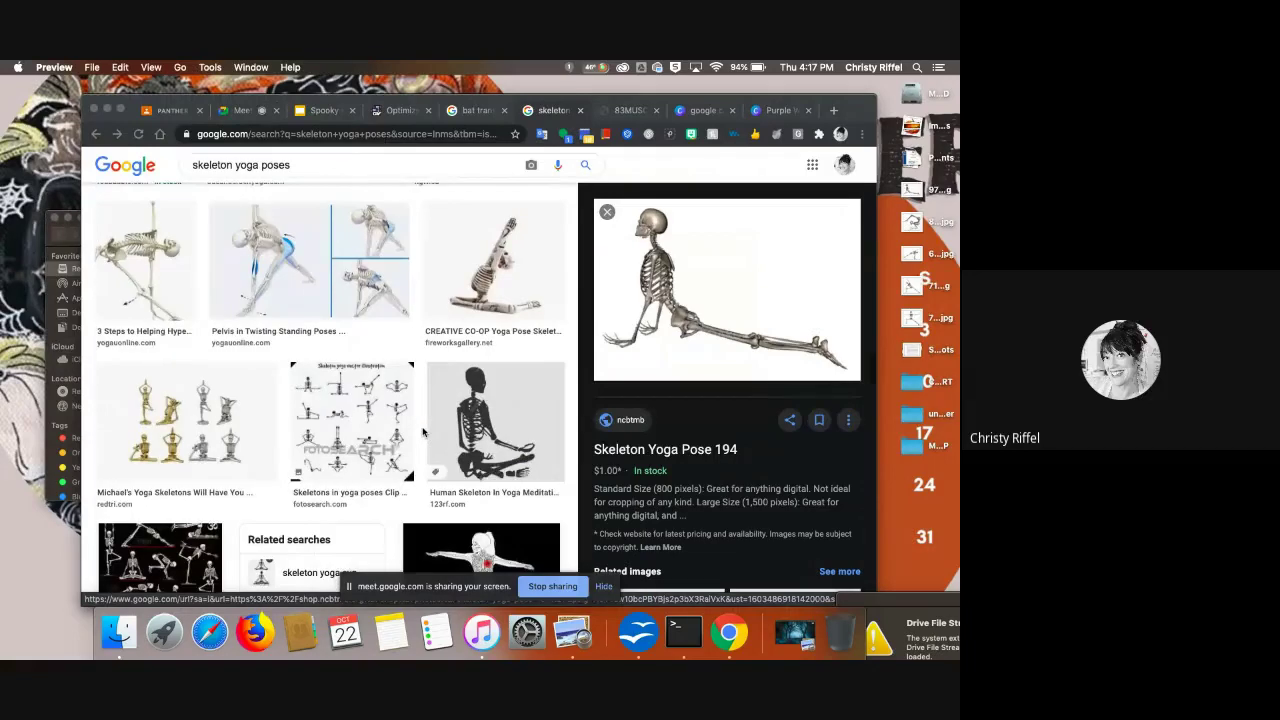
scroll(423, 432, "down", 2)
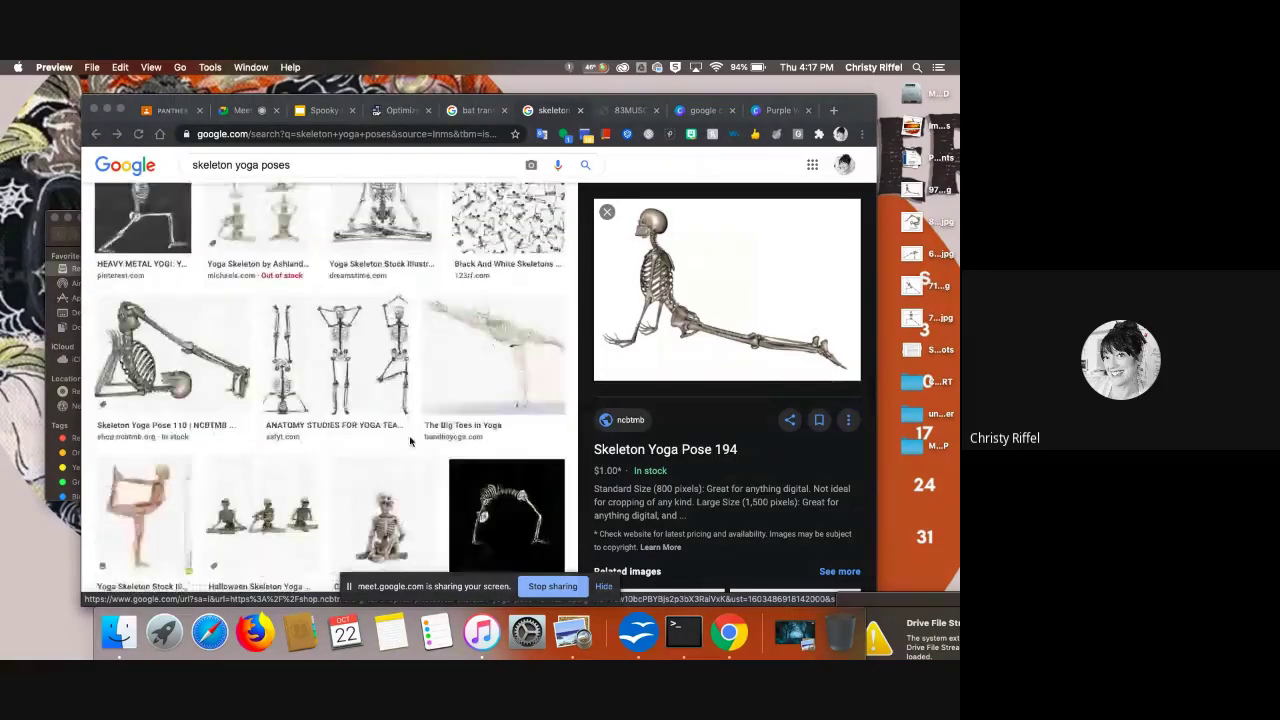
scroll(404, 463, "down", 3)
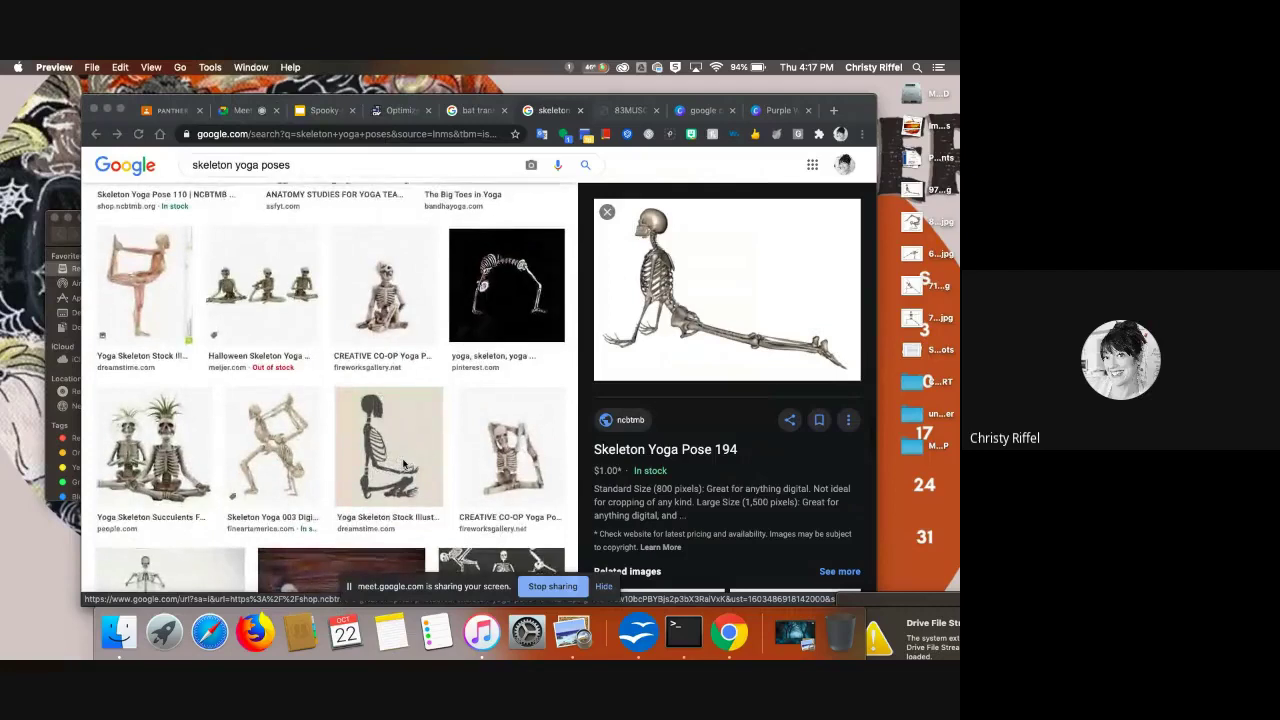
scroll(404, 463, "down", 5)
scroll(330, 390, "up", 3)
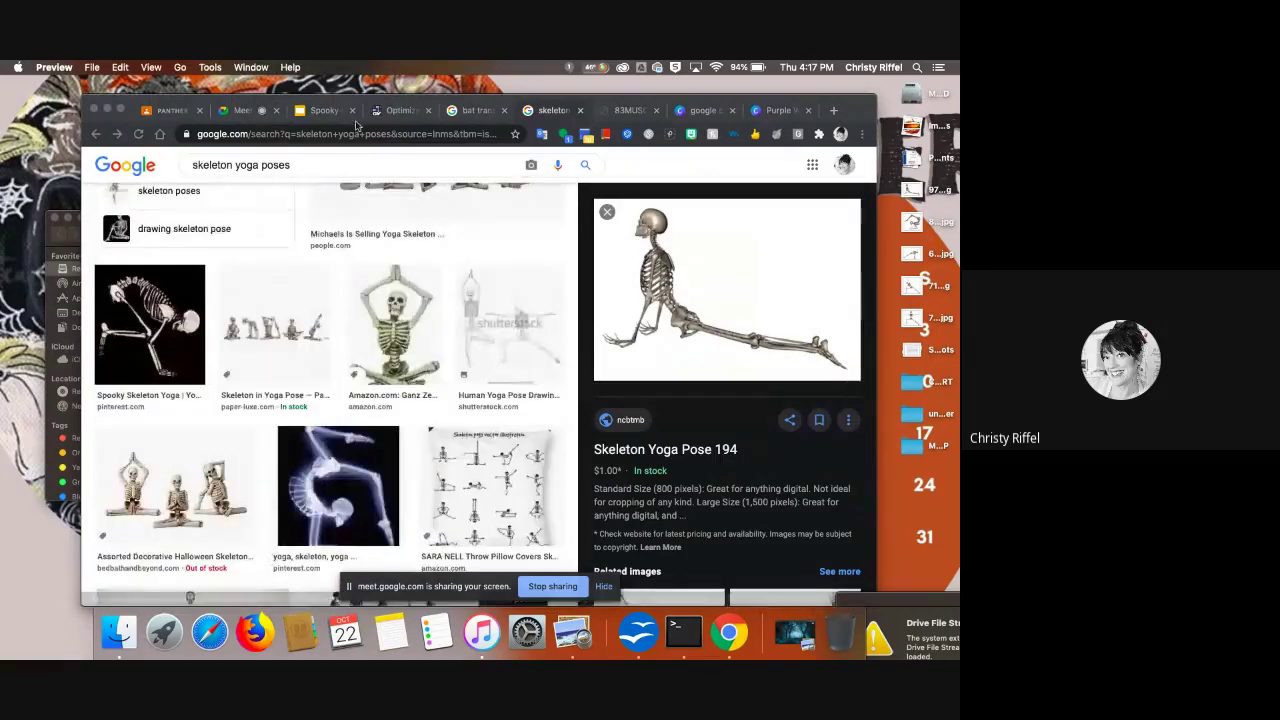
- Switch to the blank header design in Canva and upload the five MUSCLES-WHITE_thumb skeleton JPEGs from the Desktop
left_click(774, 111)
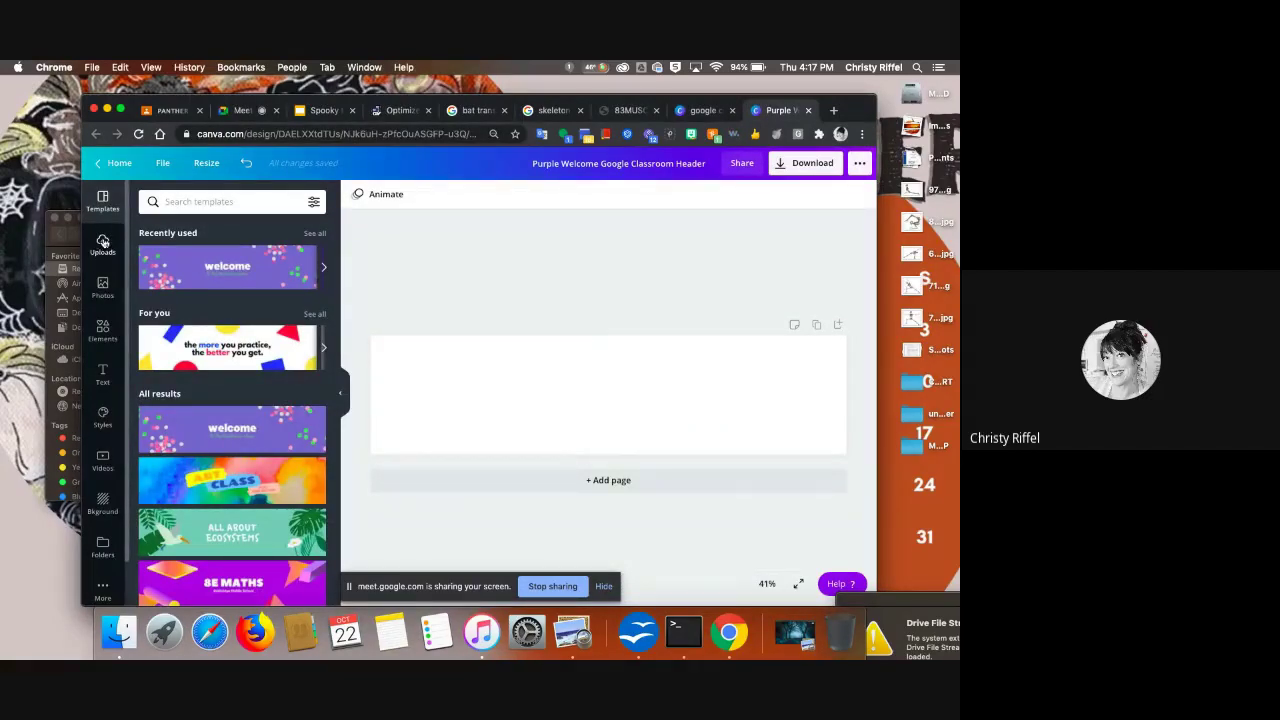
left_click(103, 243)
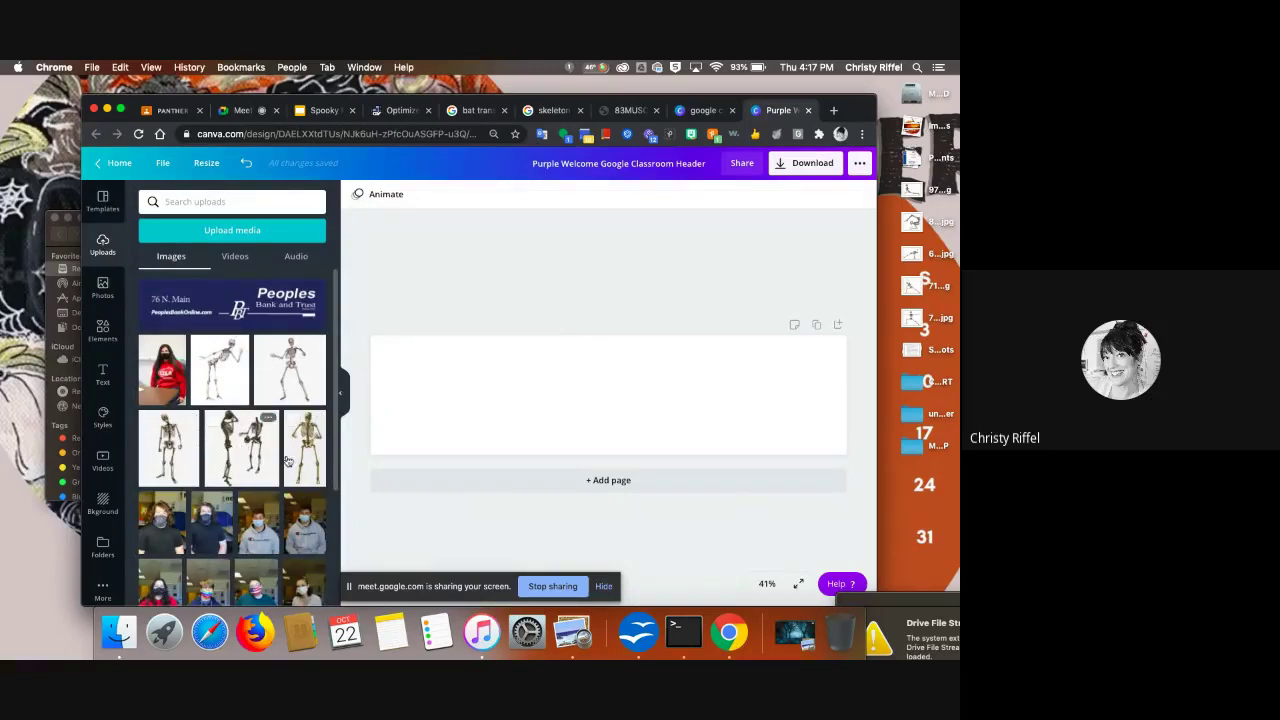
left_click(228, 232)
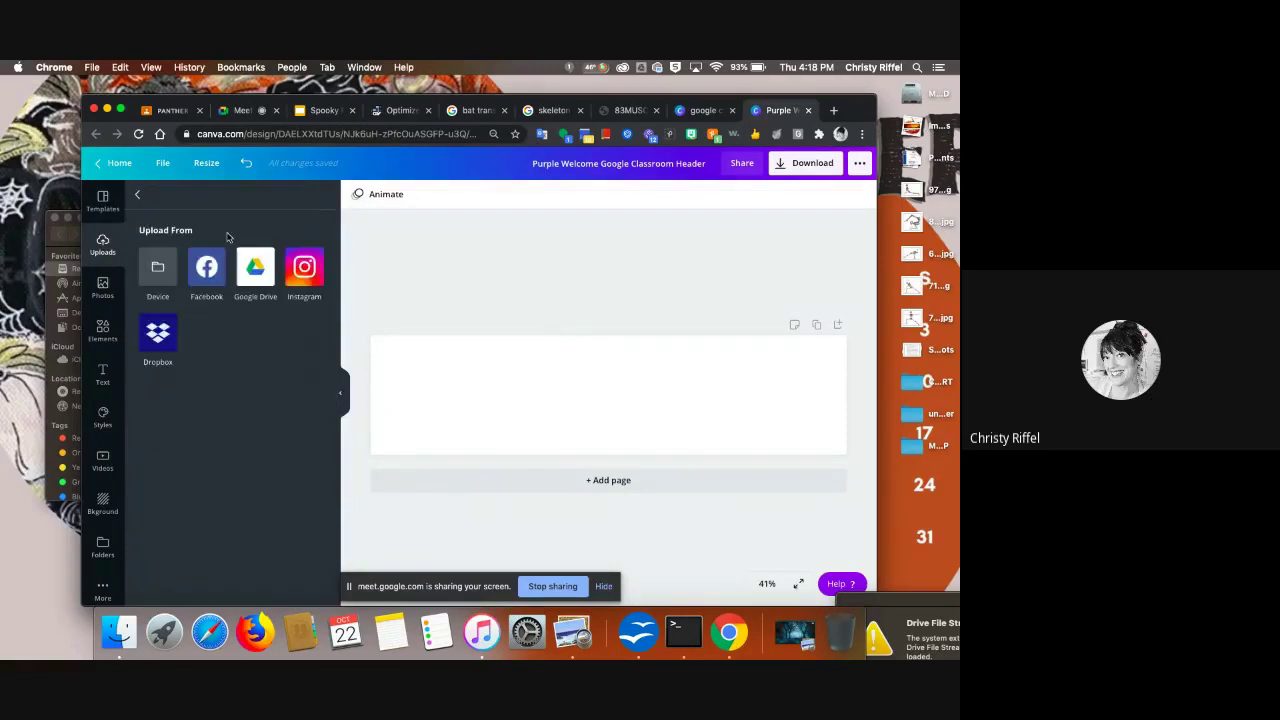
left_click(157, 272)
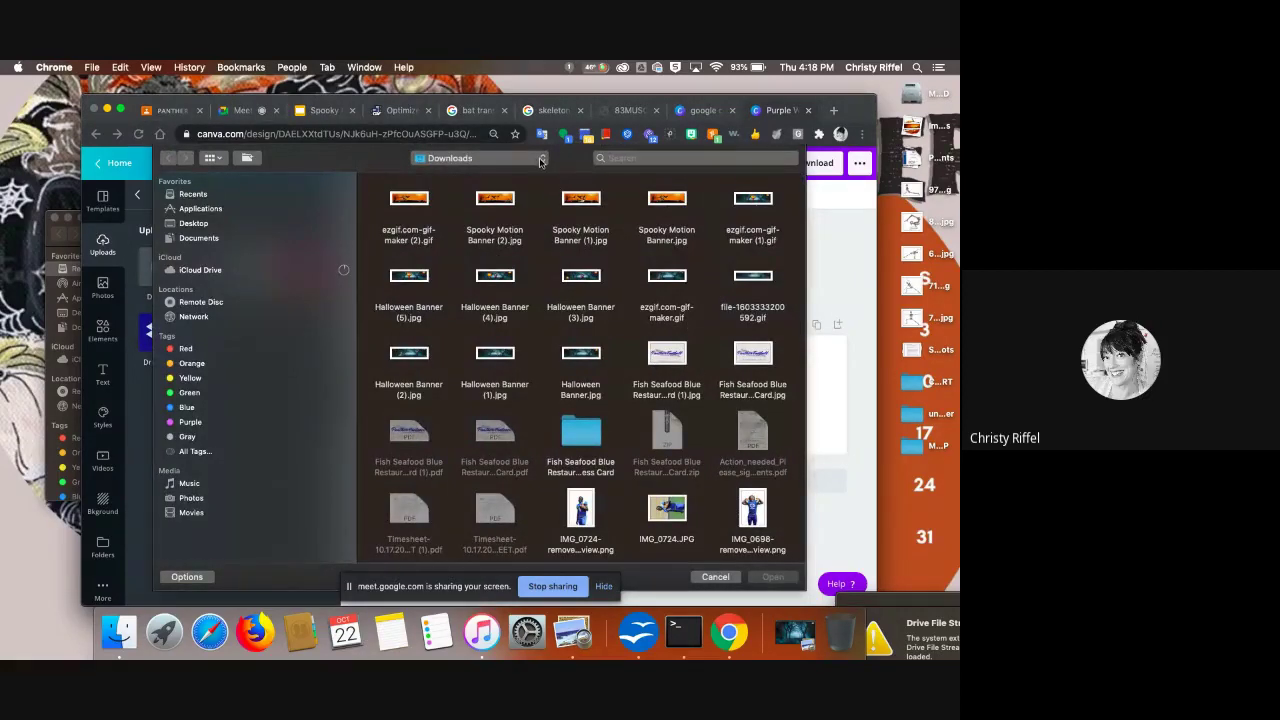
left_click(195, 223)
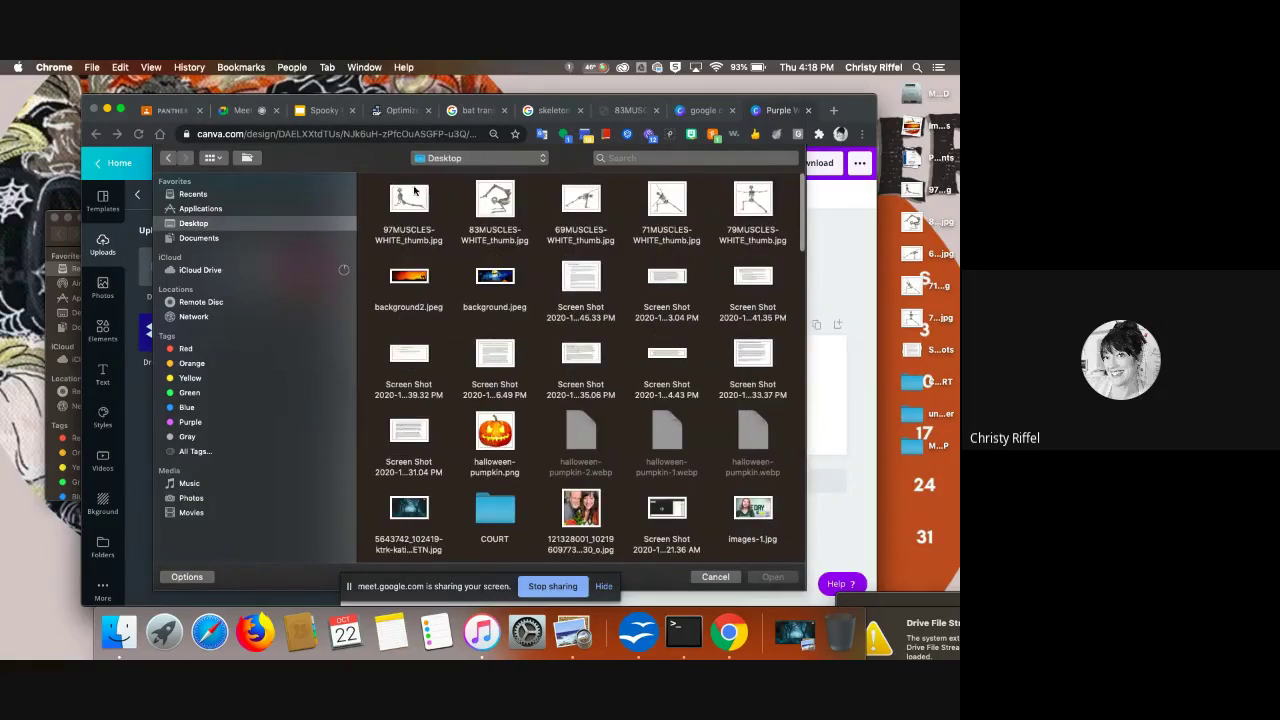
left_click_drag(370, 180, 792, 258)
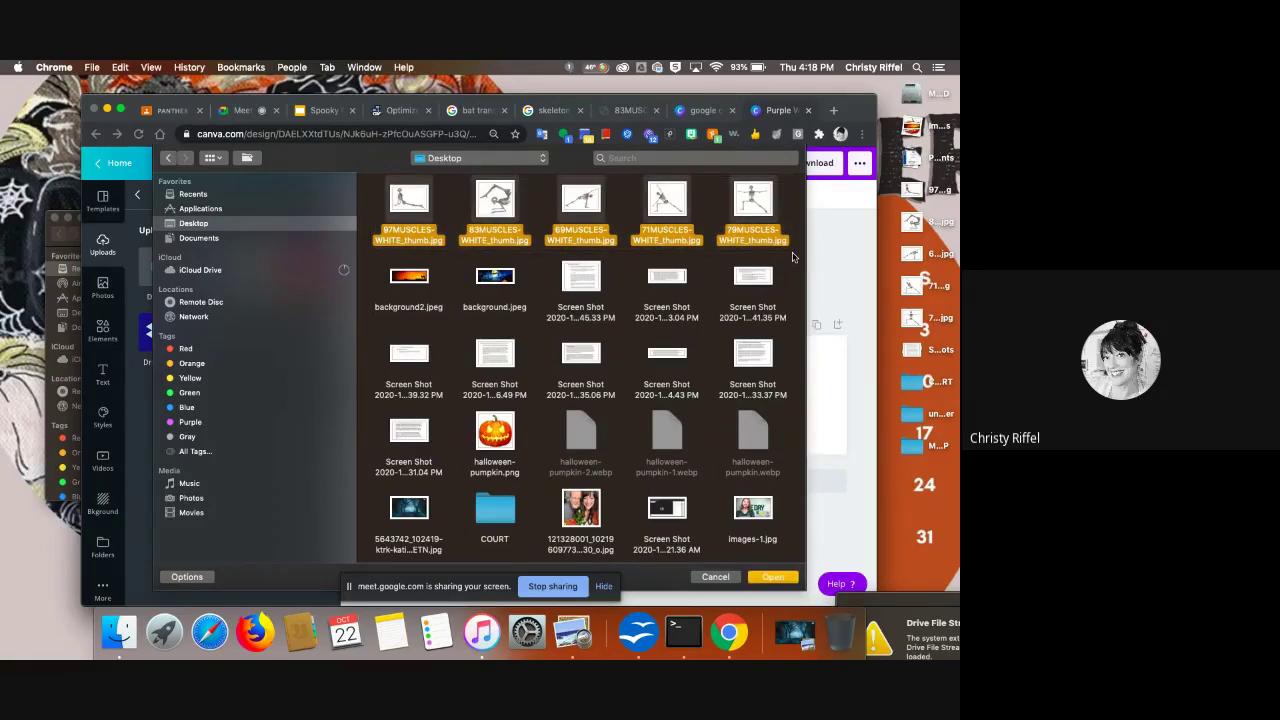
left_click(776, 578)
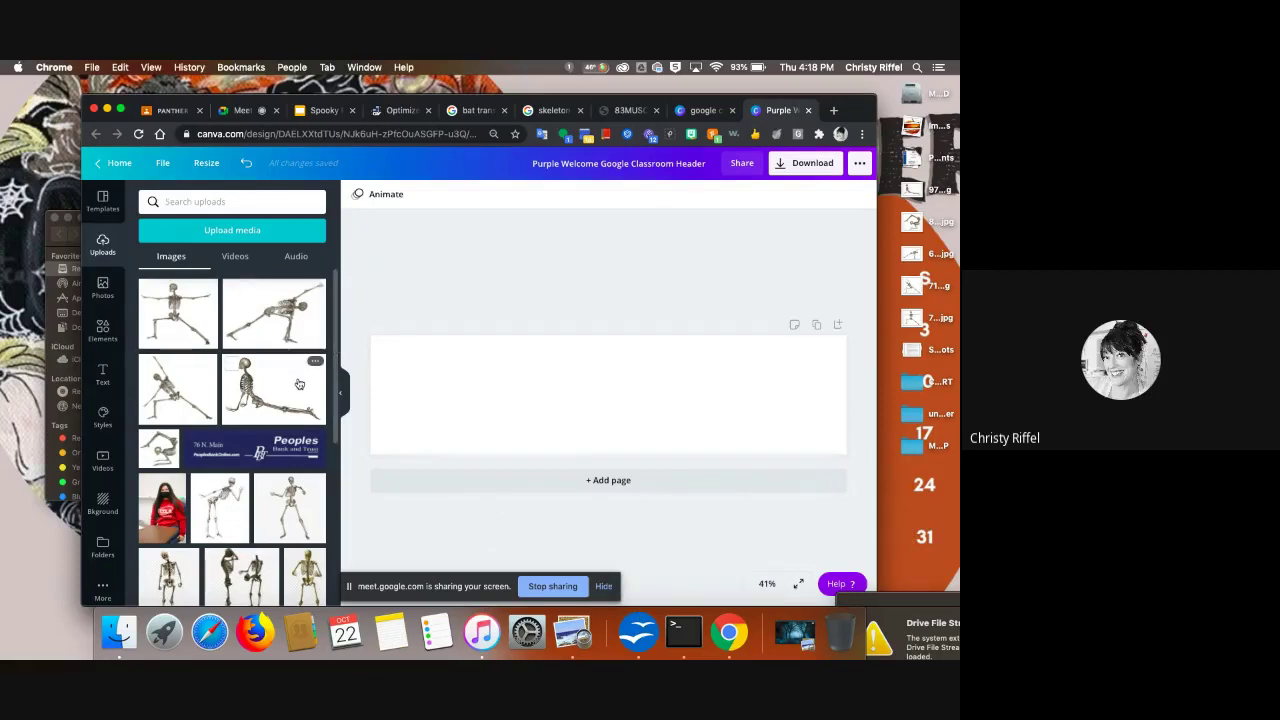
- Place the uploaded folded-over skeleton (Pose 166) toward the left end of the blank header and enlarge it to most of the page height
scroll(296, 378, "down", 3)
scroll(298, 383, "up", 1)
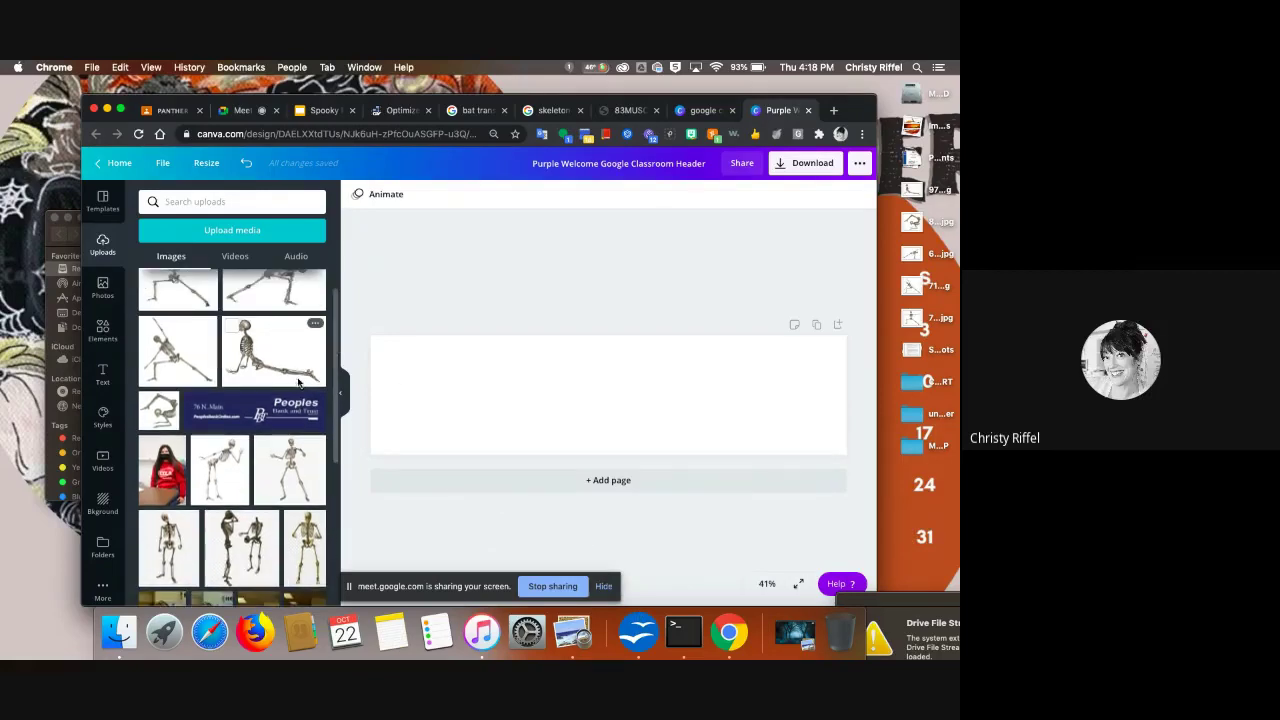
left_click(149, 402)
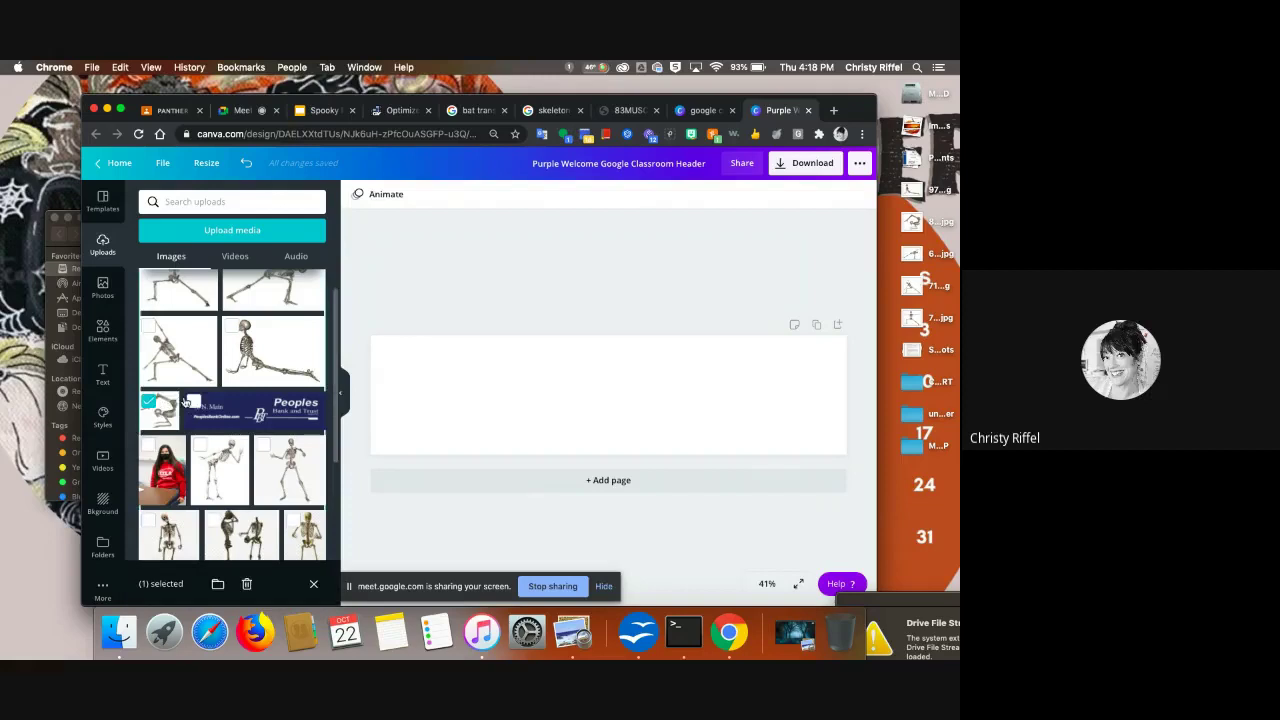
left_click_drag(160, 415, 440, 398)
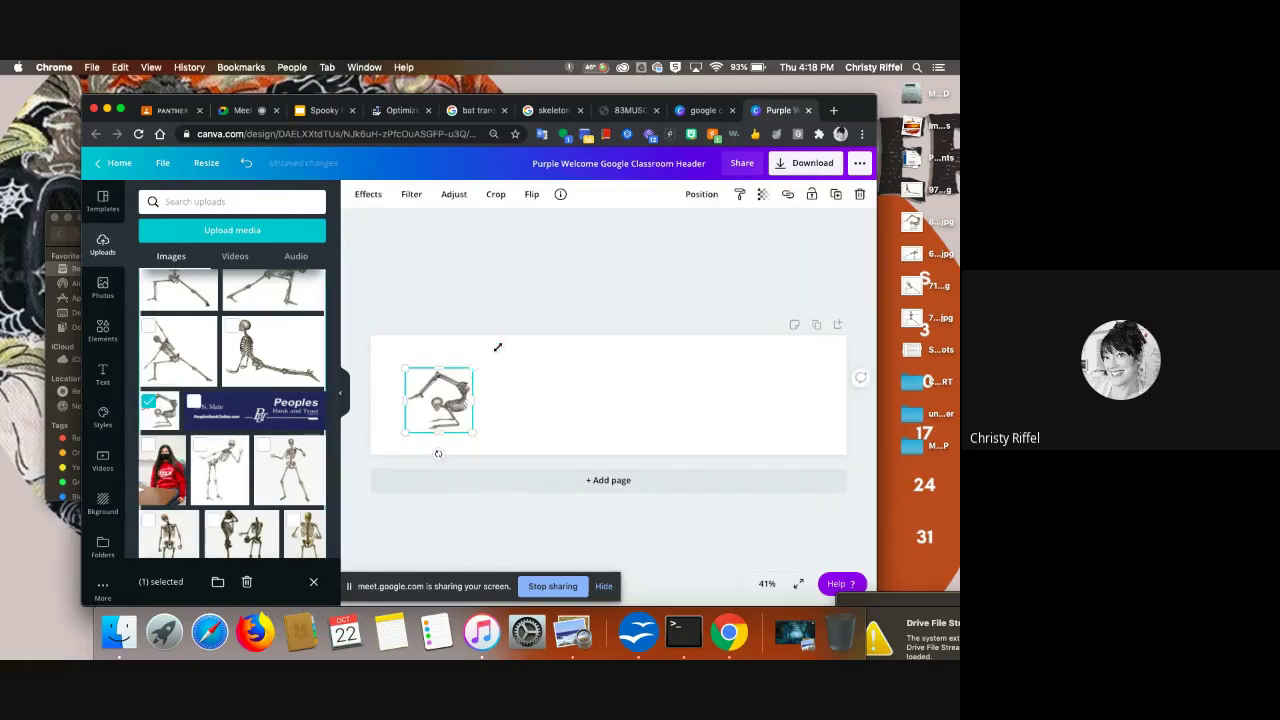
left_click_drag(497, 347, 508, 337)
left_click_drag(472, 383, 468, 394)
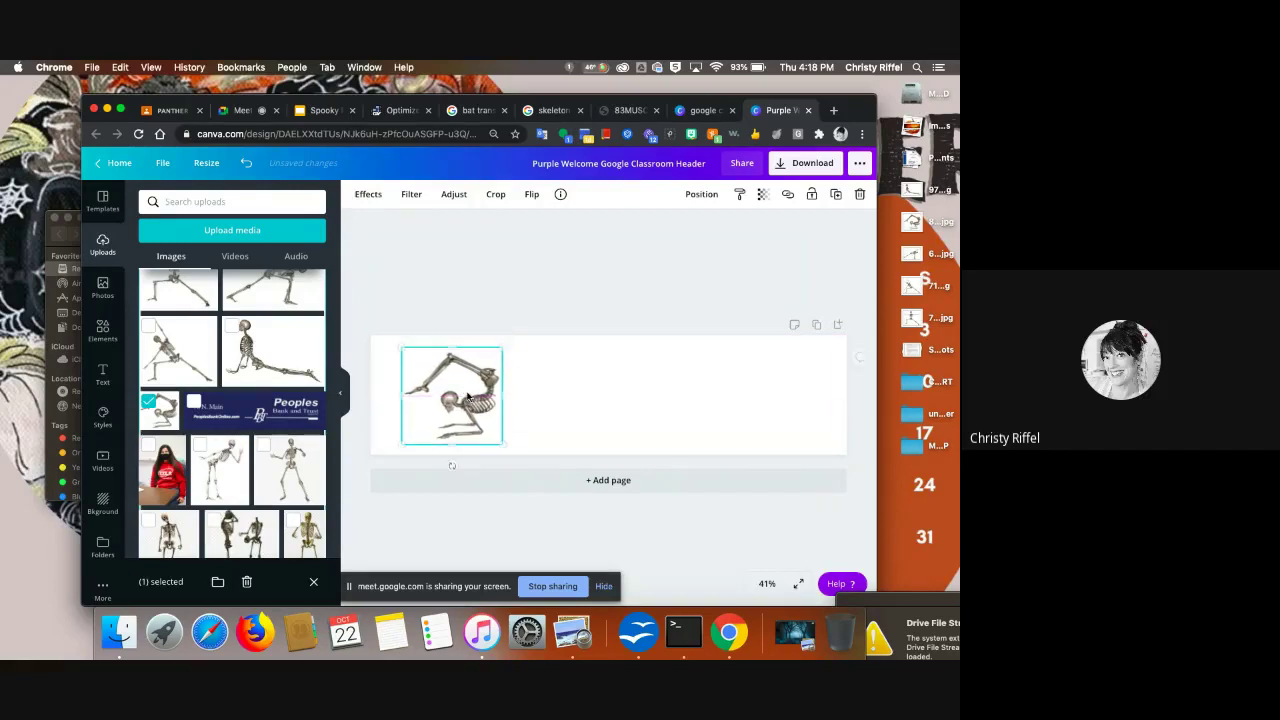
- Remove the background from the folded-over skeleton picture on the header with Background Remover
left_click(369, 196)
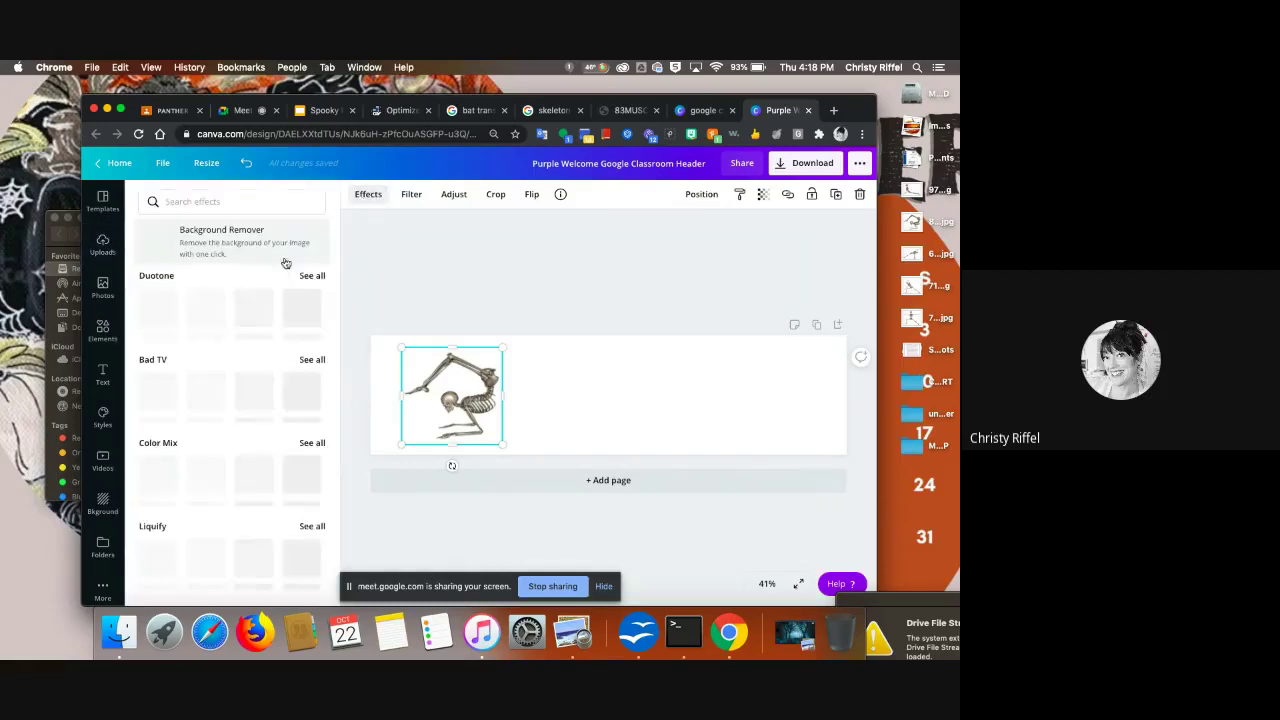
left_click(268, 250)
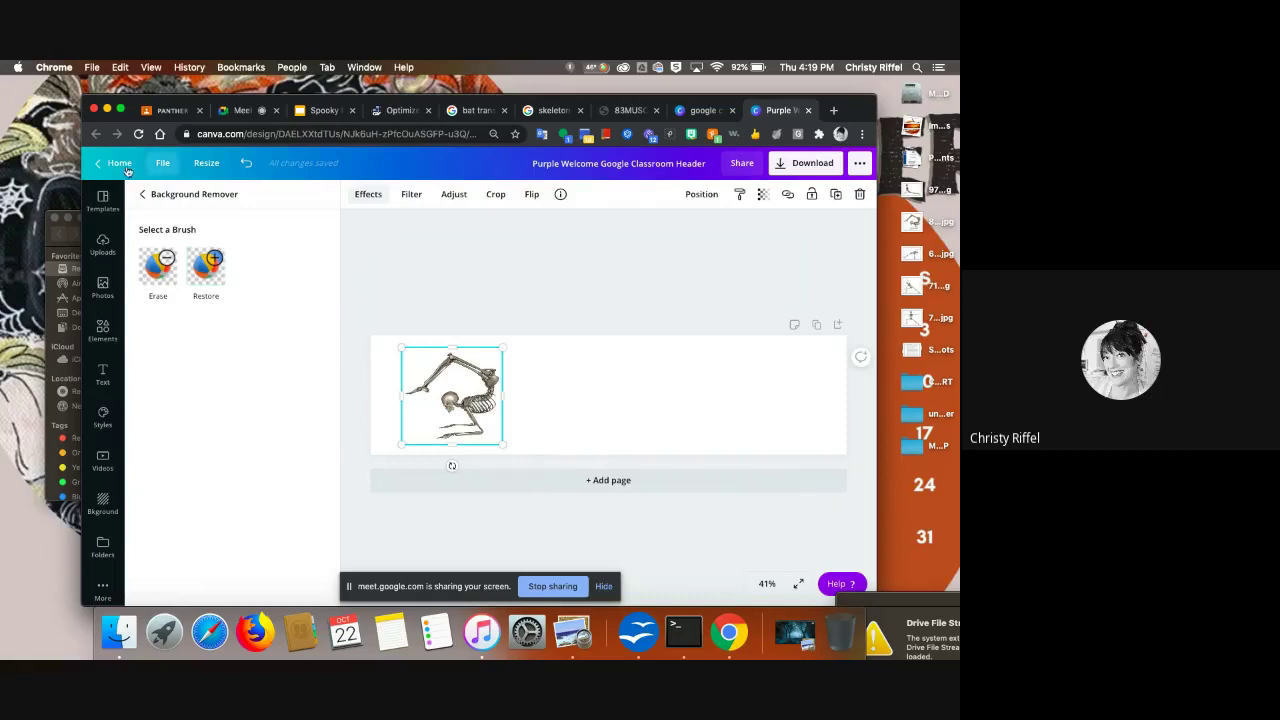
left_click(143, 194)
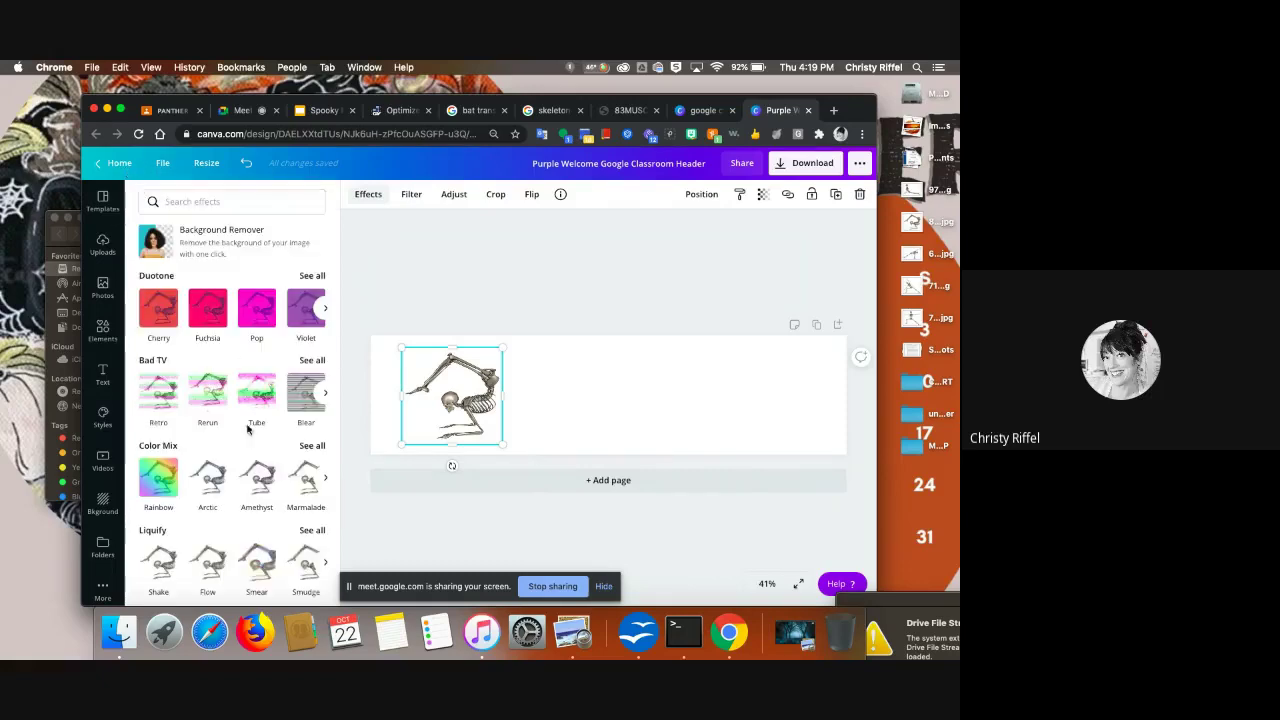
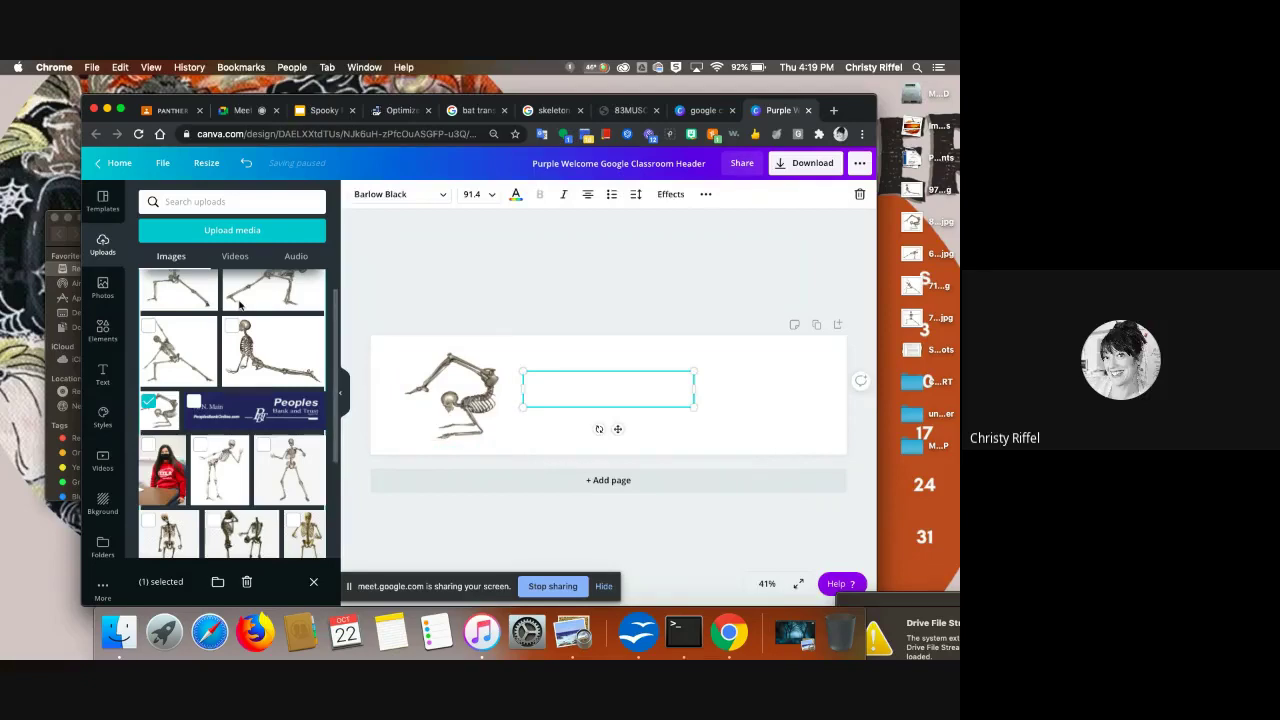
key("Escape")
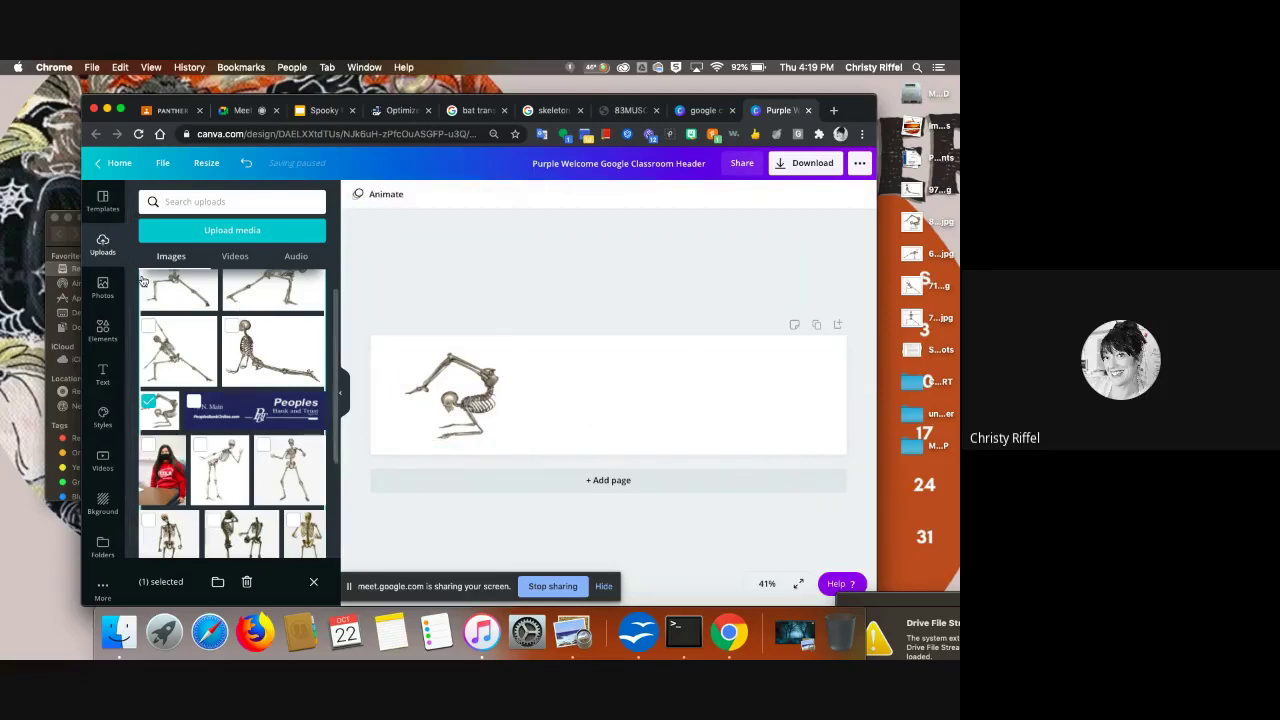
- Place the uploaded side-bending skeleton at the right end of the header and enlarge it to the full page height
scroll(143, 283, "up", 2)
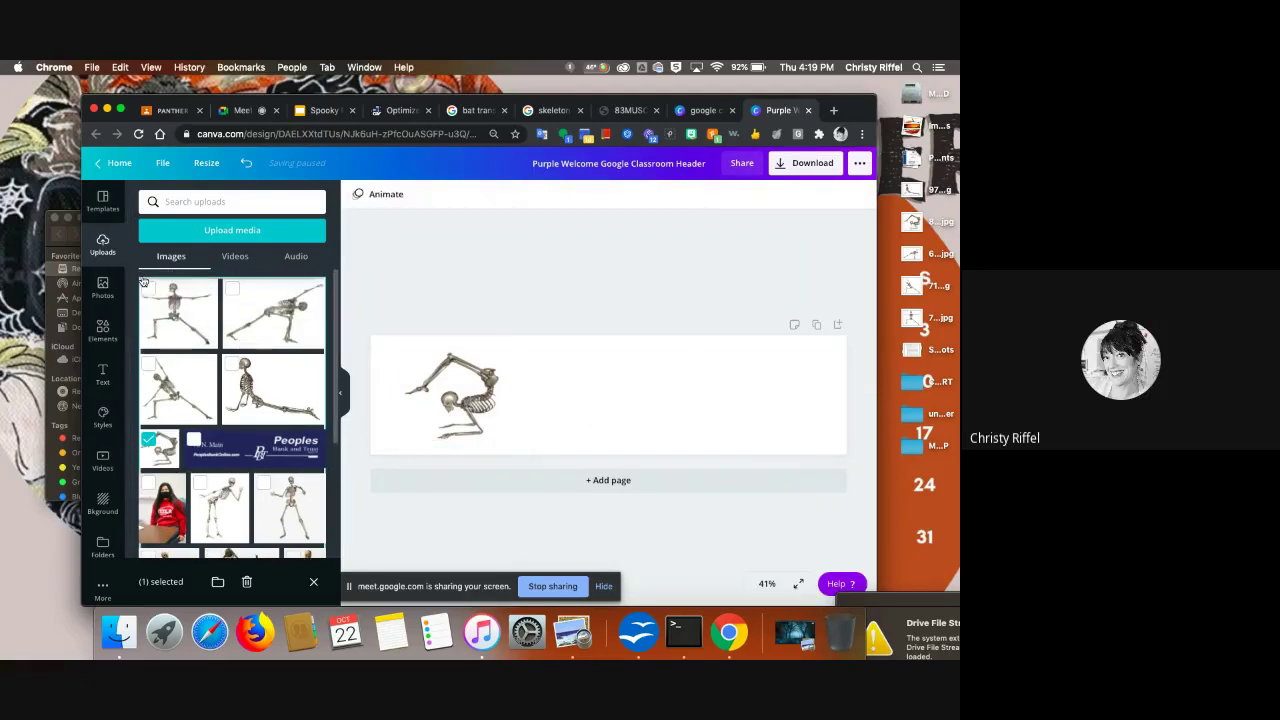
left_click(177, 386)
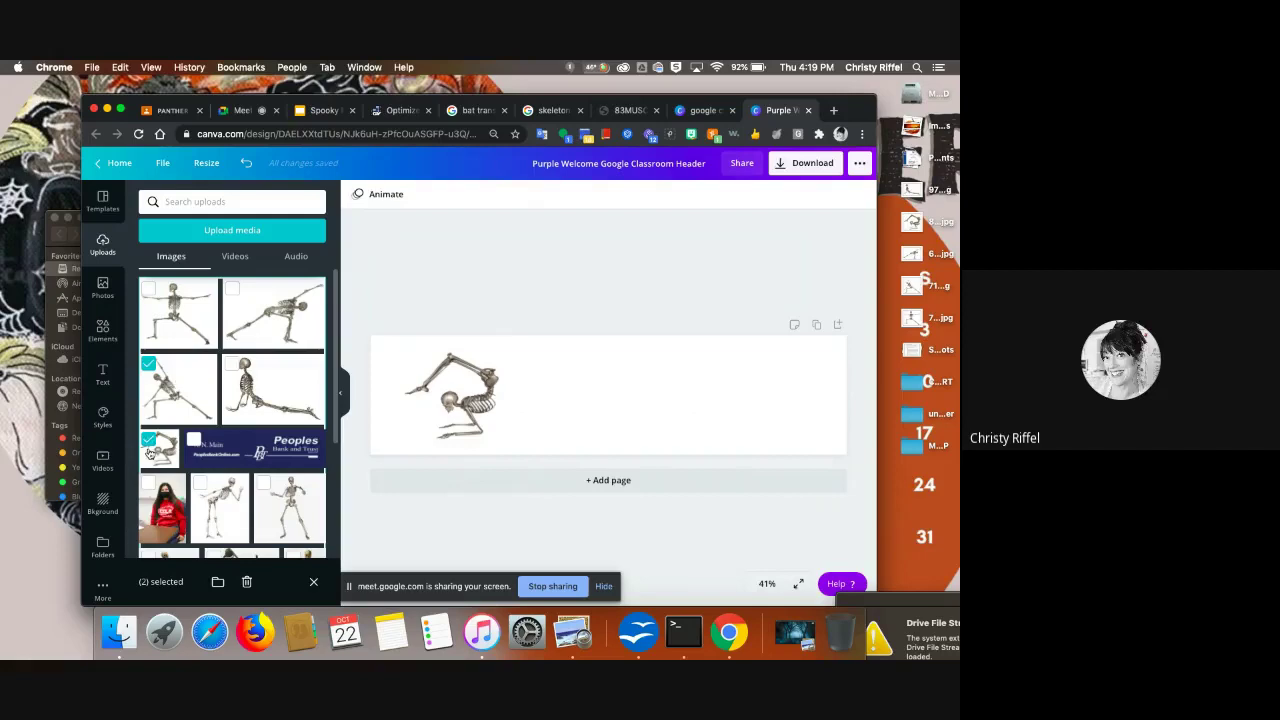
left_click_drag(175, 400, 523, 453)
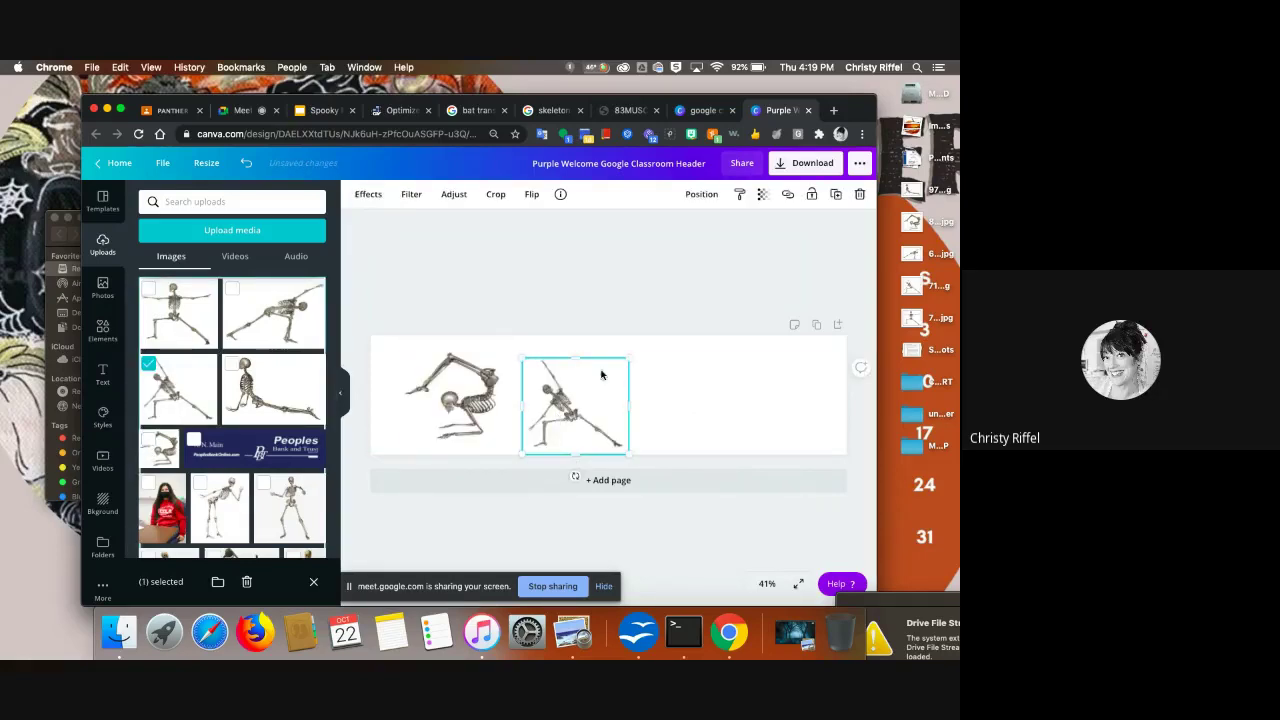
left_click_drag(625, 362, 822, 362)
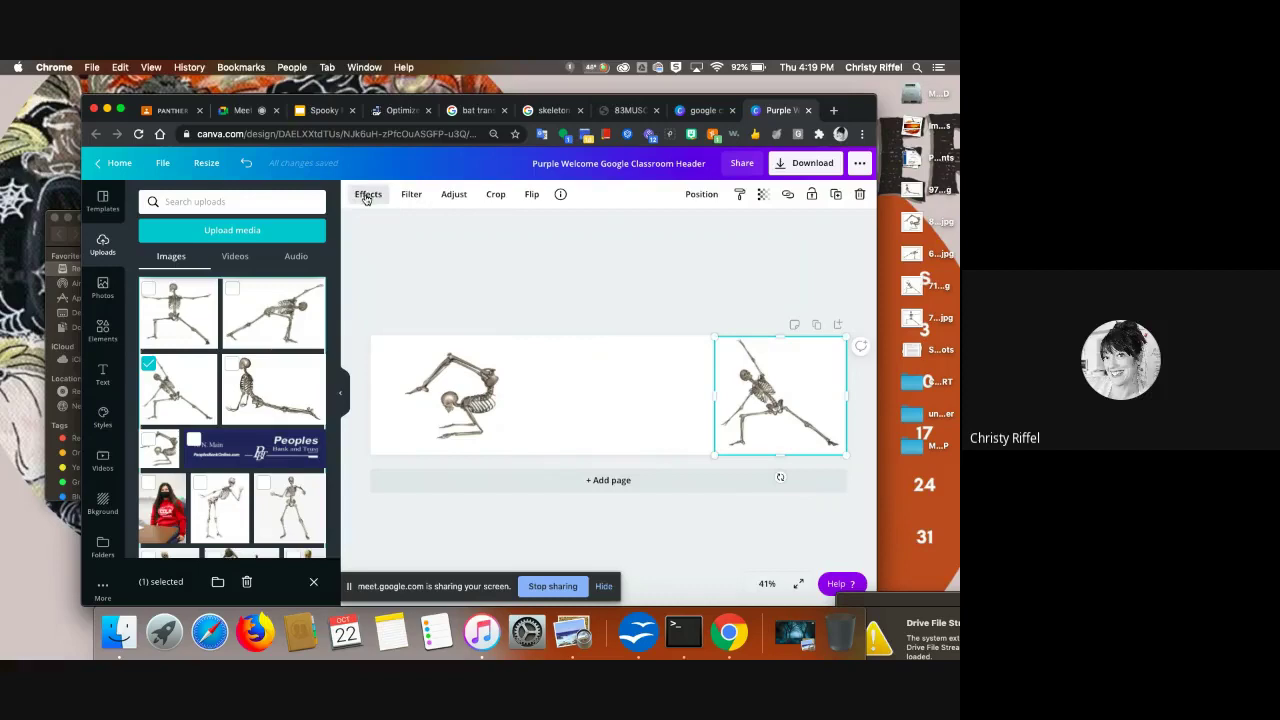
- Remove the background from the side-bending skeleton and return to the uploaded images with none of them selected
left_click(367, 195)
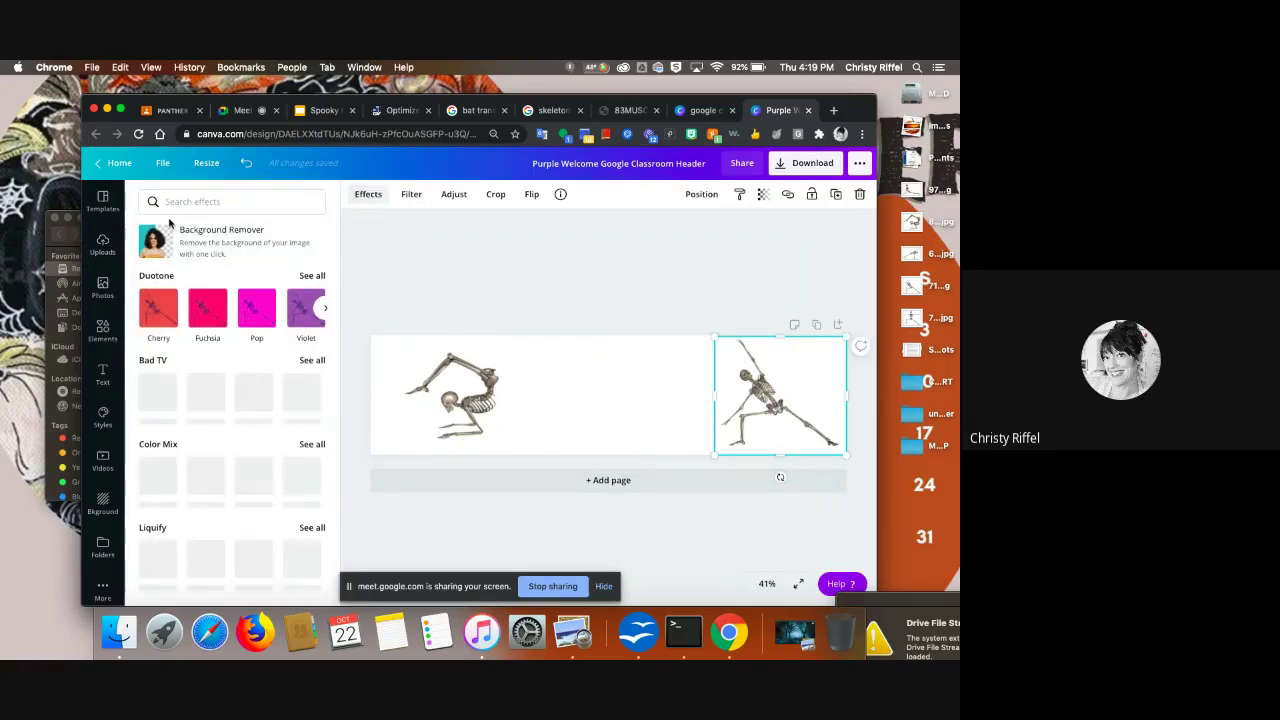
left_click(196, 244)
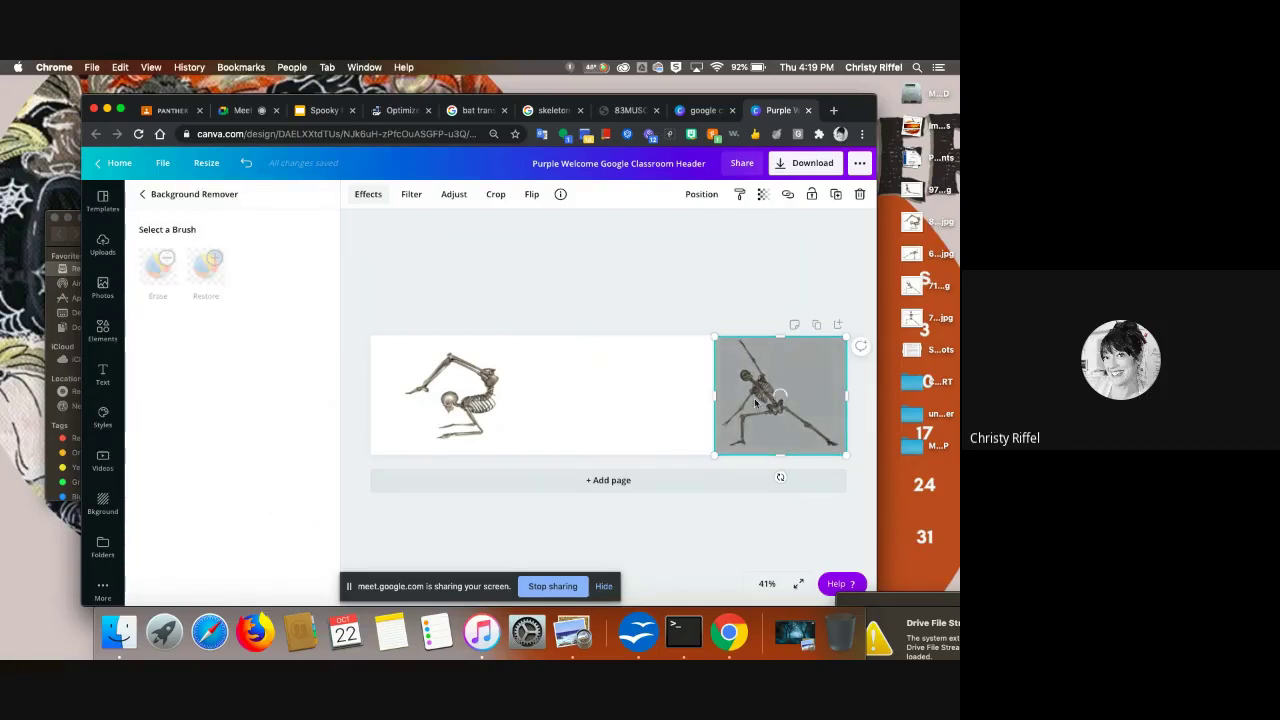
left_click(102, 245)
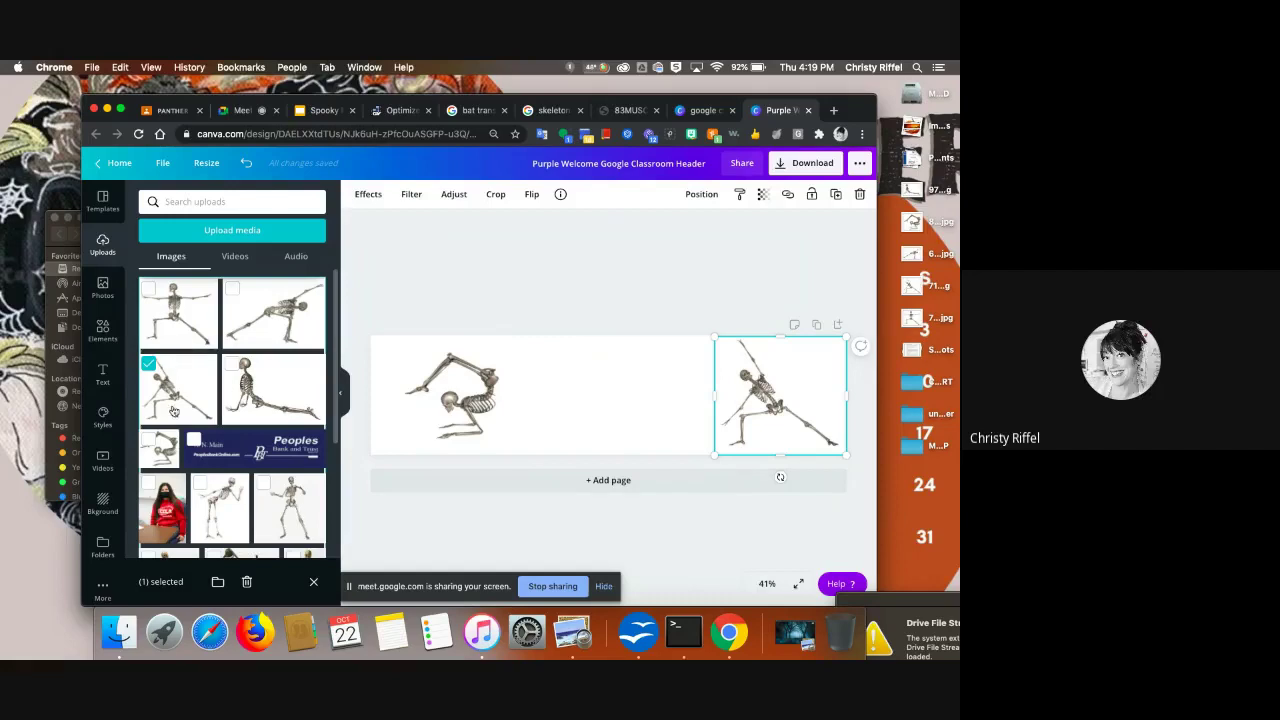
left_click(149, 365)
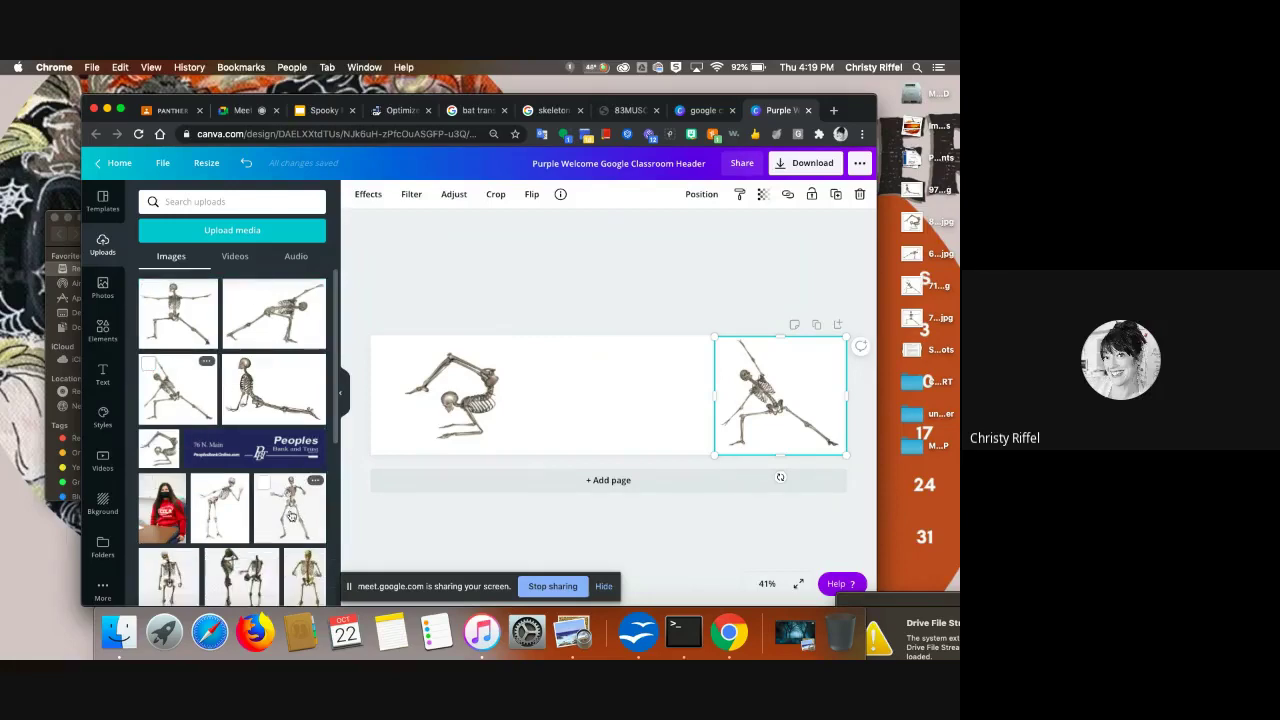
- Place the uploaded standing skeleton in the middle of the header at full page height and remove its background
left_click_drag(289, 508, 659, 467)
left_click_drag(660, 357, 677, 323)
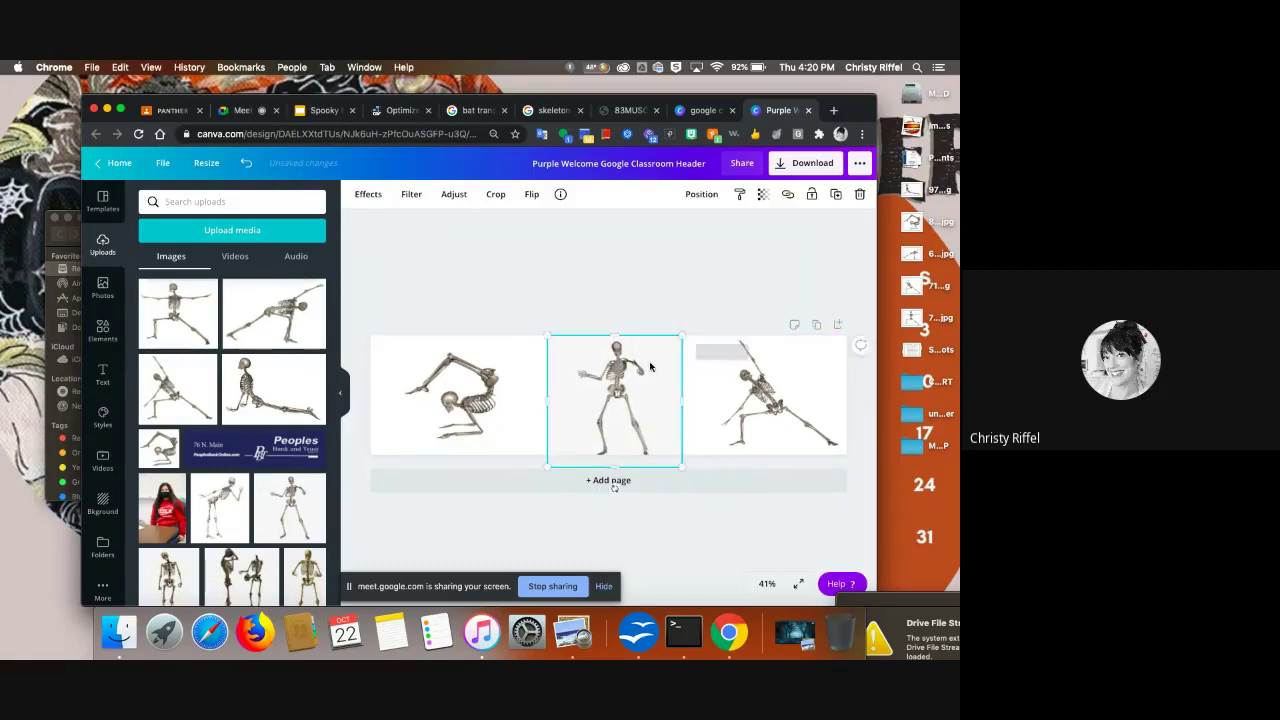
left_click_drag(634, 372, 619, 364)
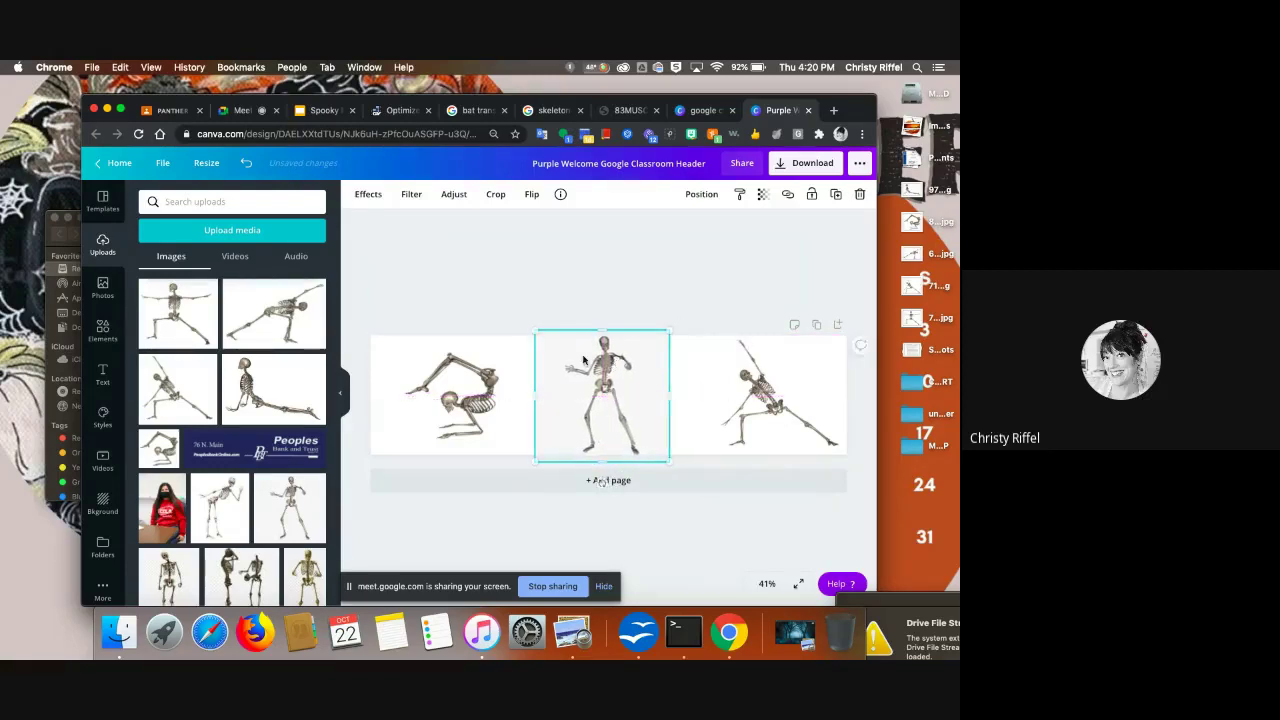
left_click(367, 195)
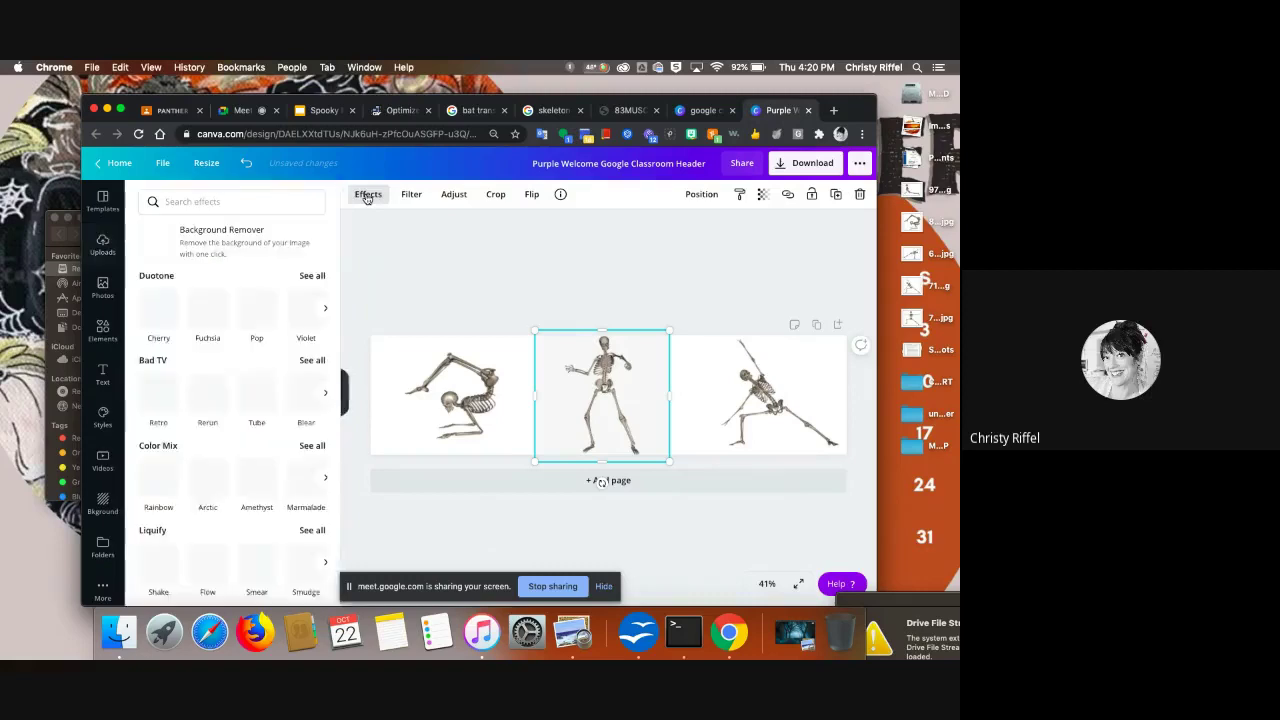
left_click(213, 248)
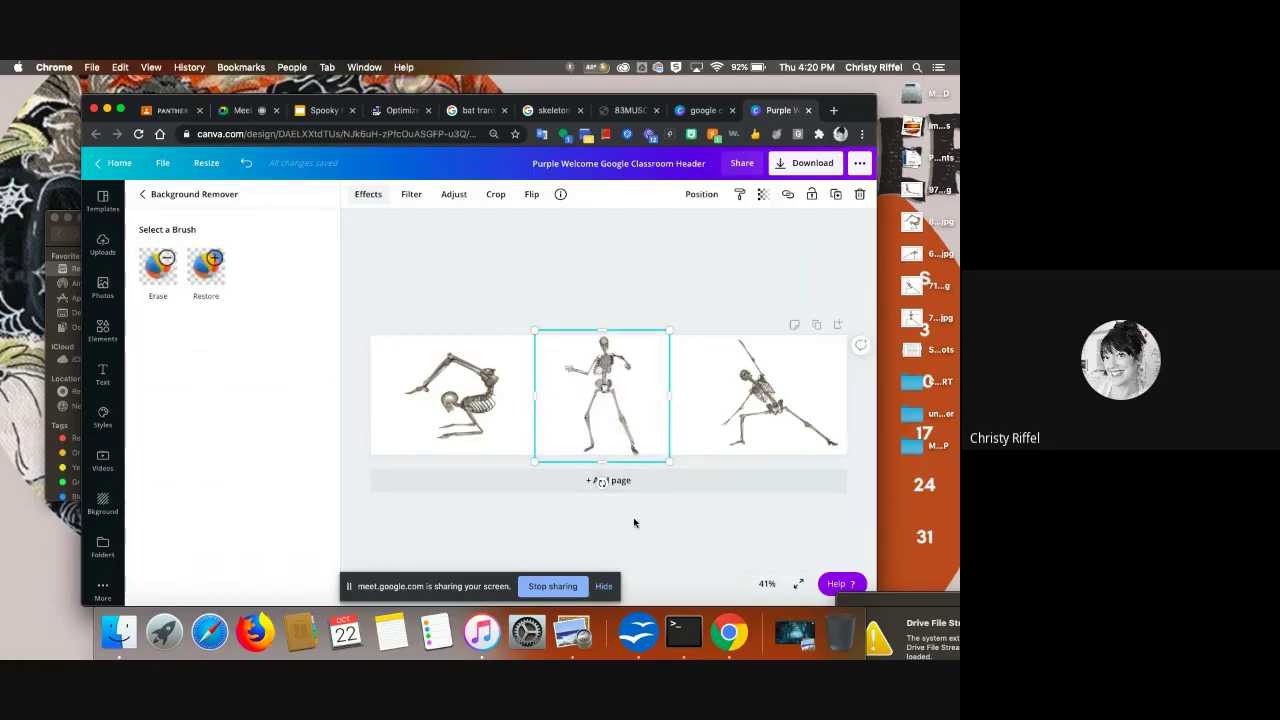
- Duplicate the header page and replace the copy's skeletons, left to right, with the upward-facing floor stretch, arms-out lunge and forward-leaning twist poses
left_click(817, 328)
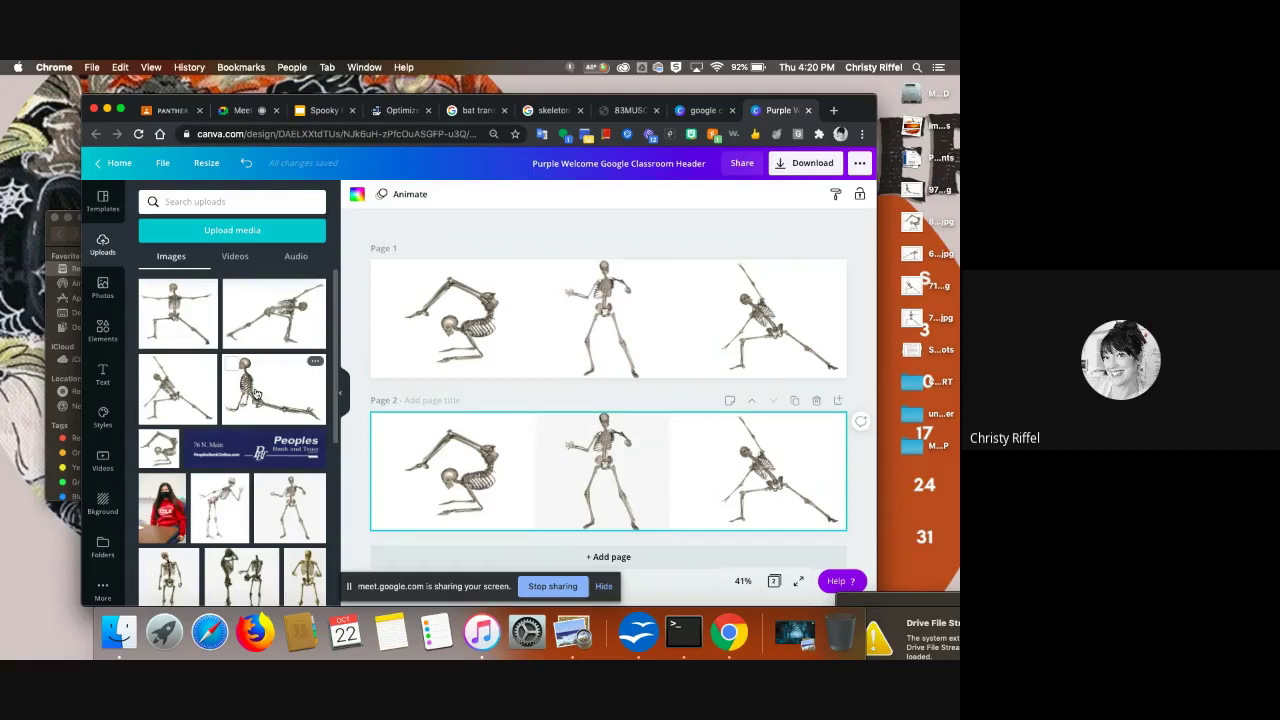
left_click_drag(255, 393, 428, 465)
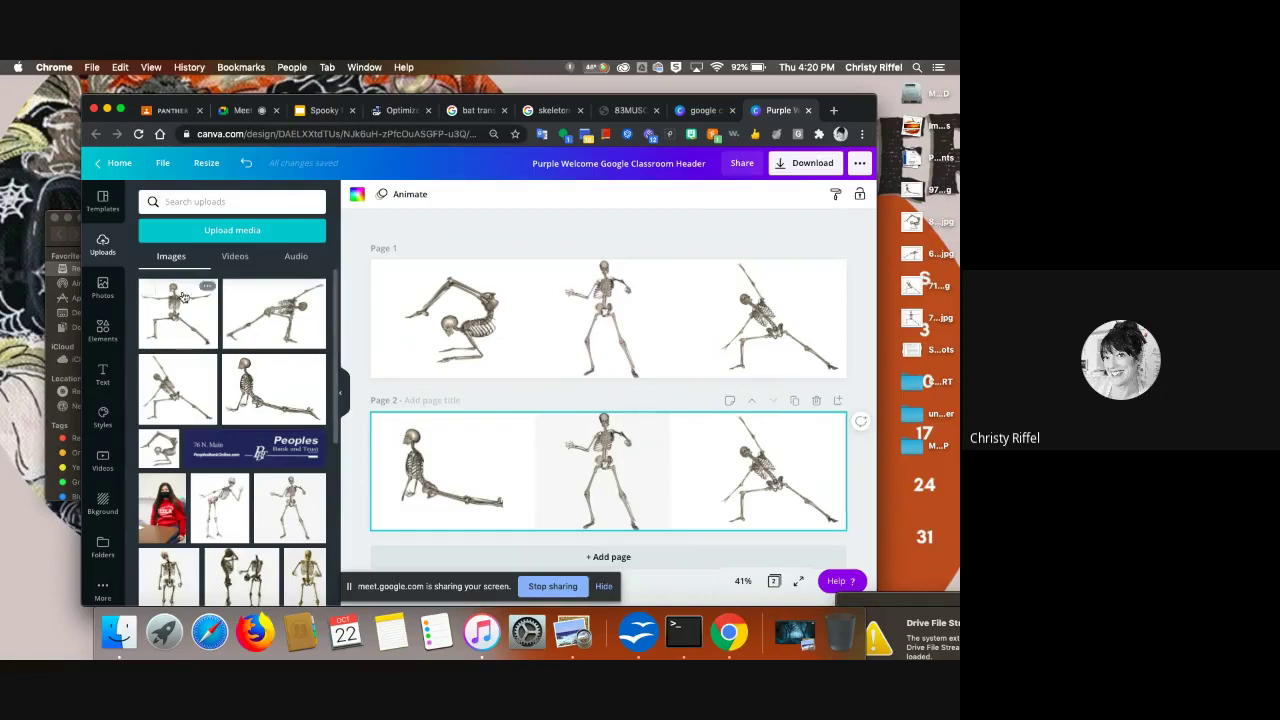
left_click_drag(265, 318, 752, 482)
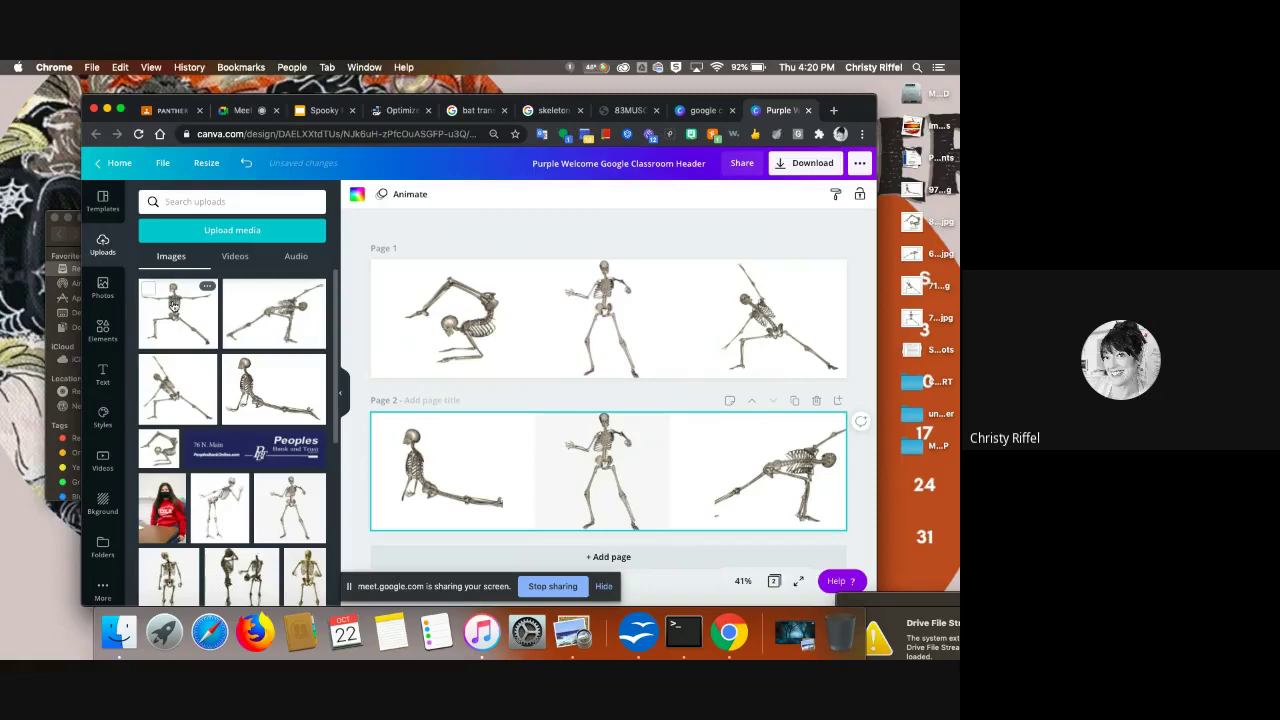
left_click_drag(173, 305, 578, 482)
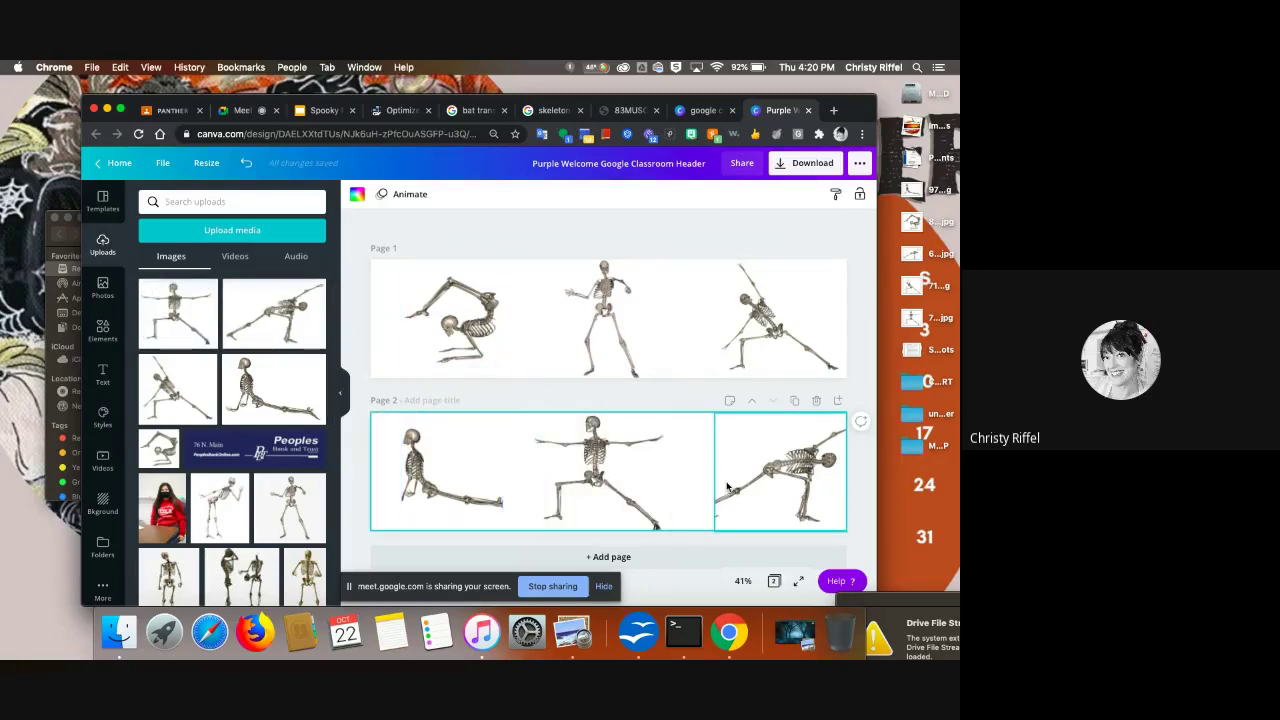
- Duplicate page 2 and replace the copy's leftmost skeleton with the leaning, waving skeleton, sized to slightly more than the page height
left_click(795, 401)
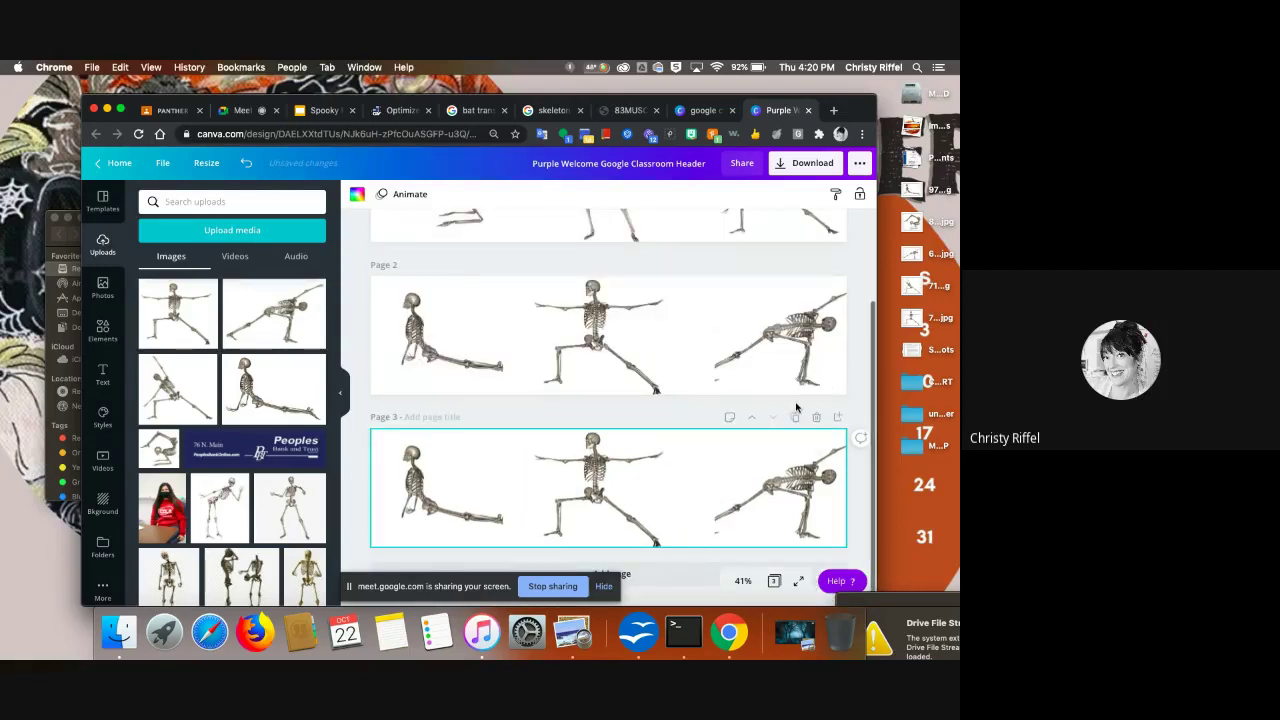
scroll(268, 515, "down", 2)
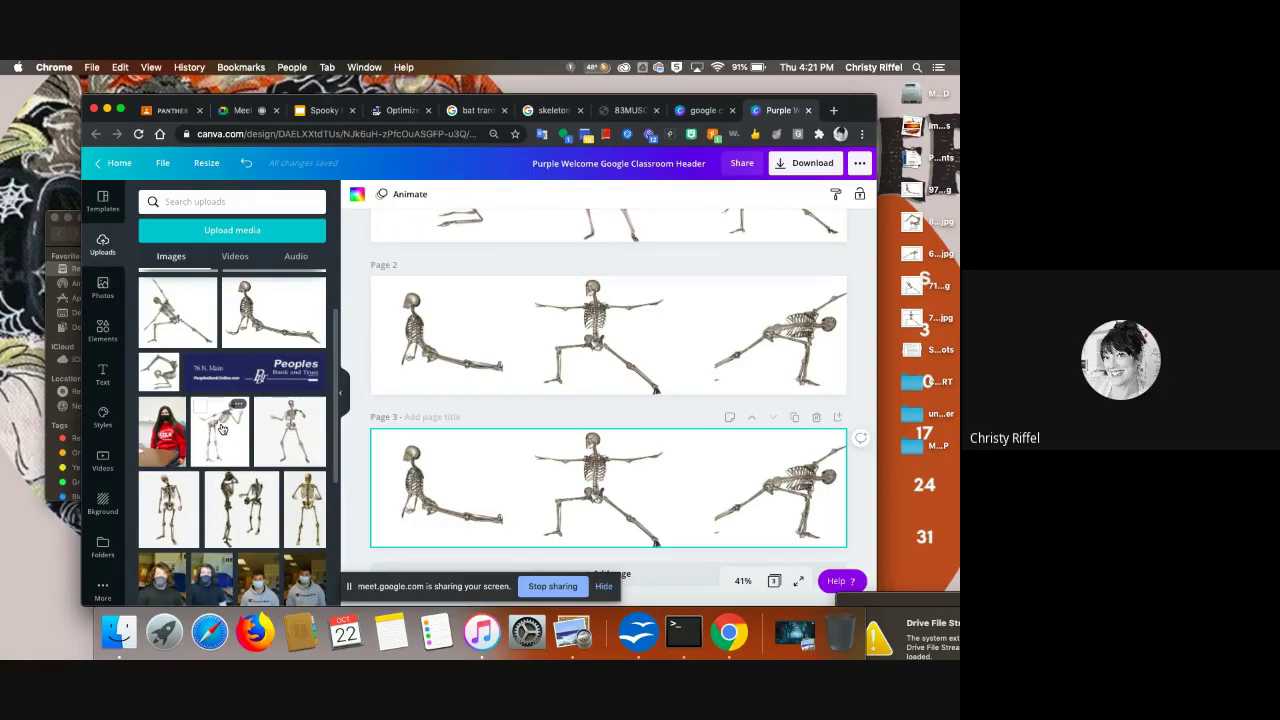
left_click_drag(222, 428, 515, 429)
left_click(491, 447)
left_click_drag(396, 540, 391, 549)
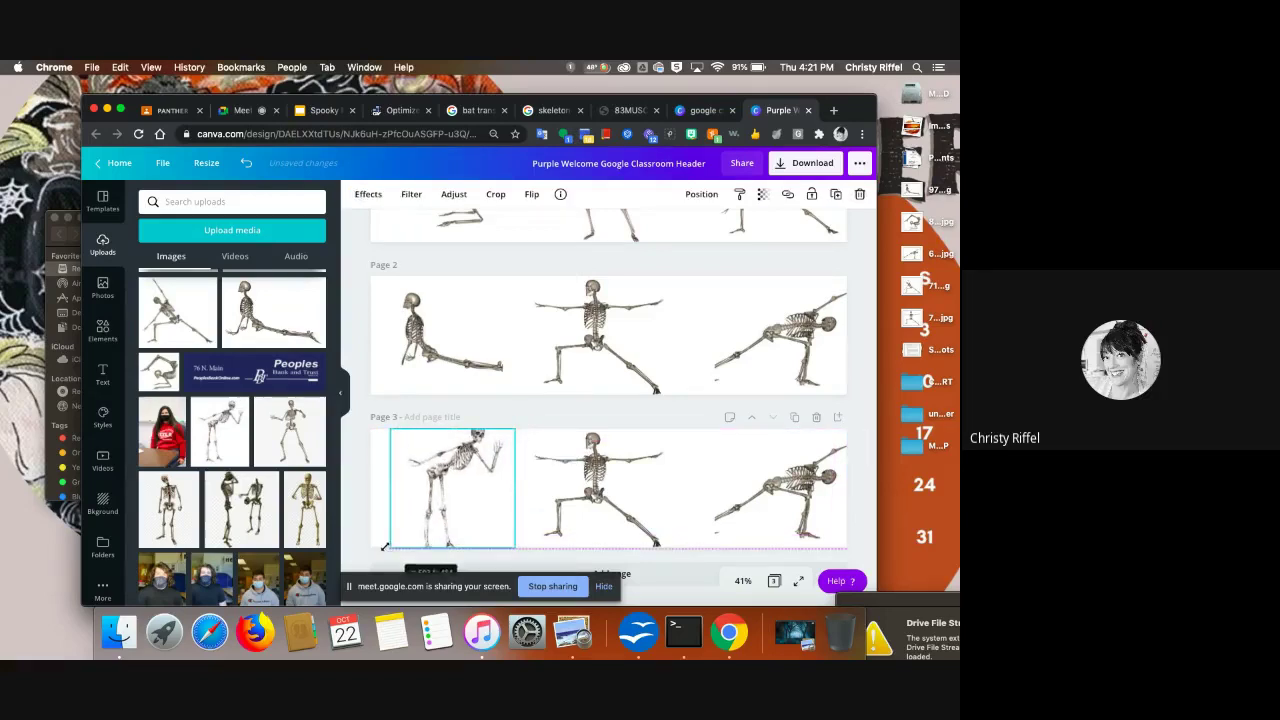
left_click_drag(459, 475, 445, 431)
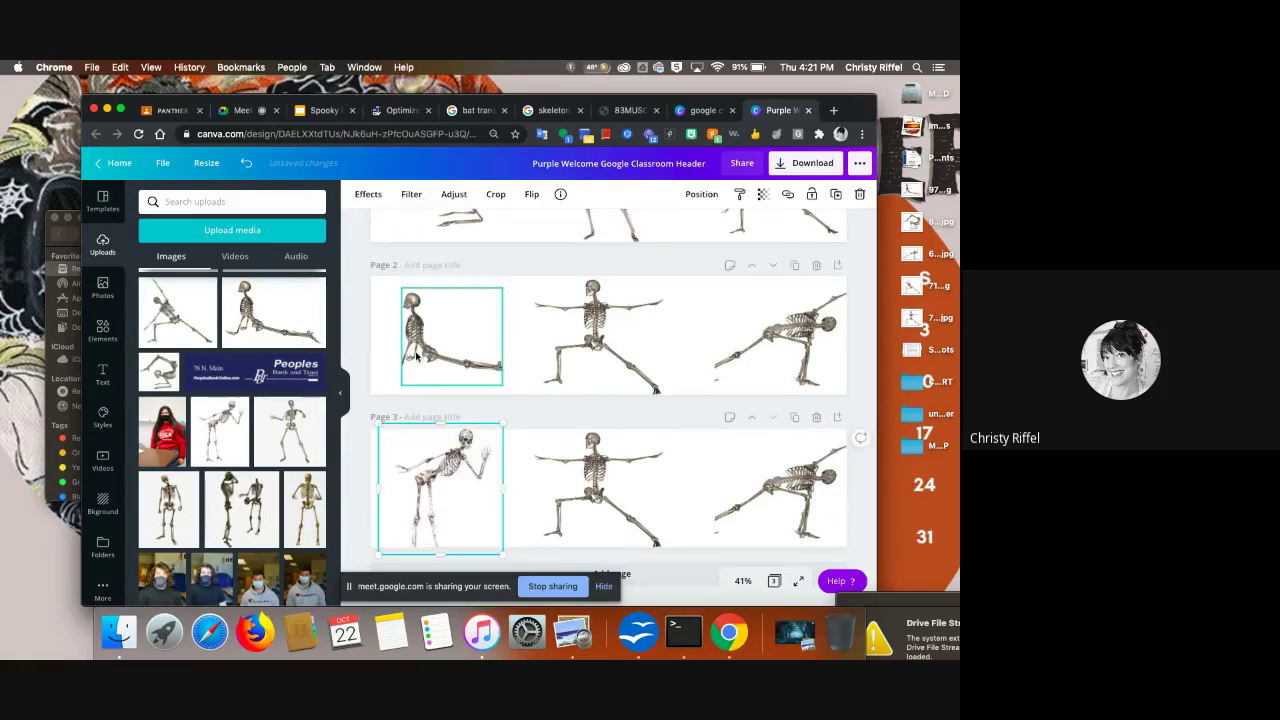
- Delete the middle skeleton from page 3 and widen the crop of page 2's rightmost skeleton leftward to about 663 to show its foot
left_click(598, 490)
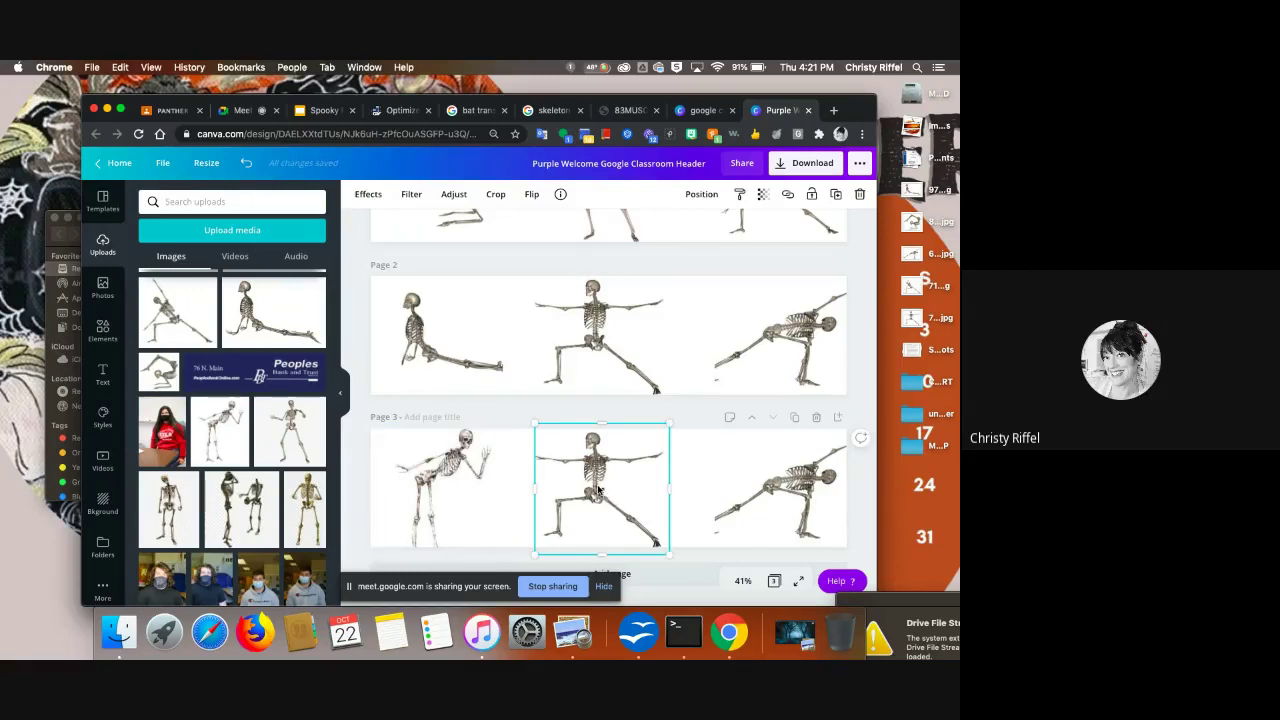
key("Delete")
left_click(786, 500)
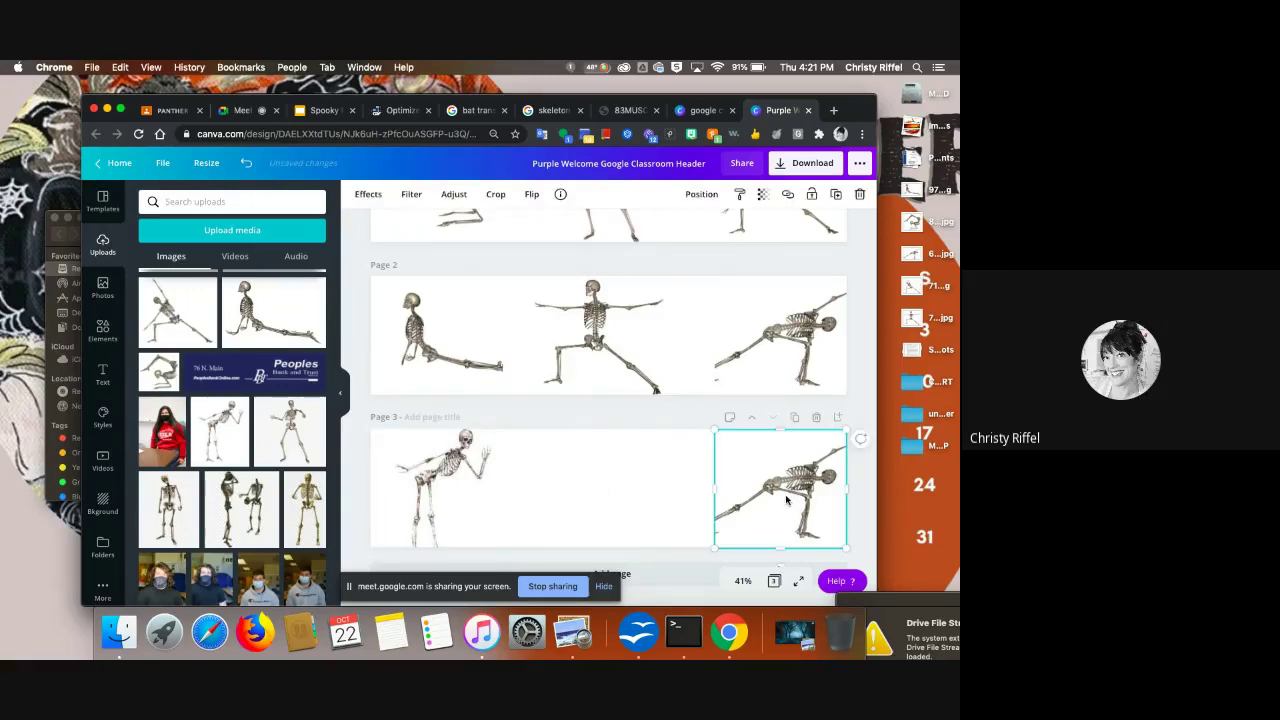
left_click(716, 336)
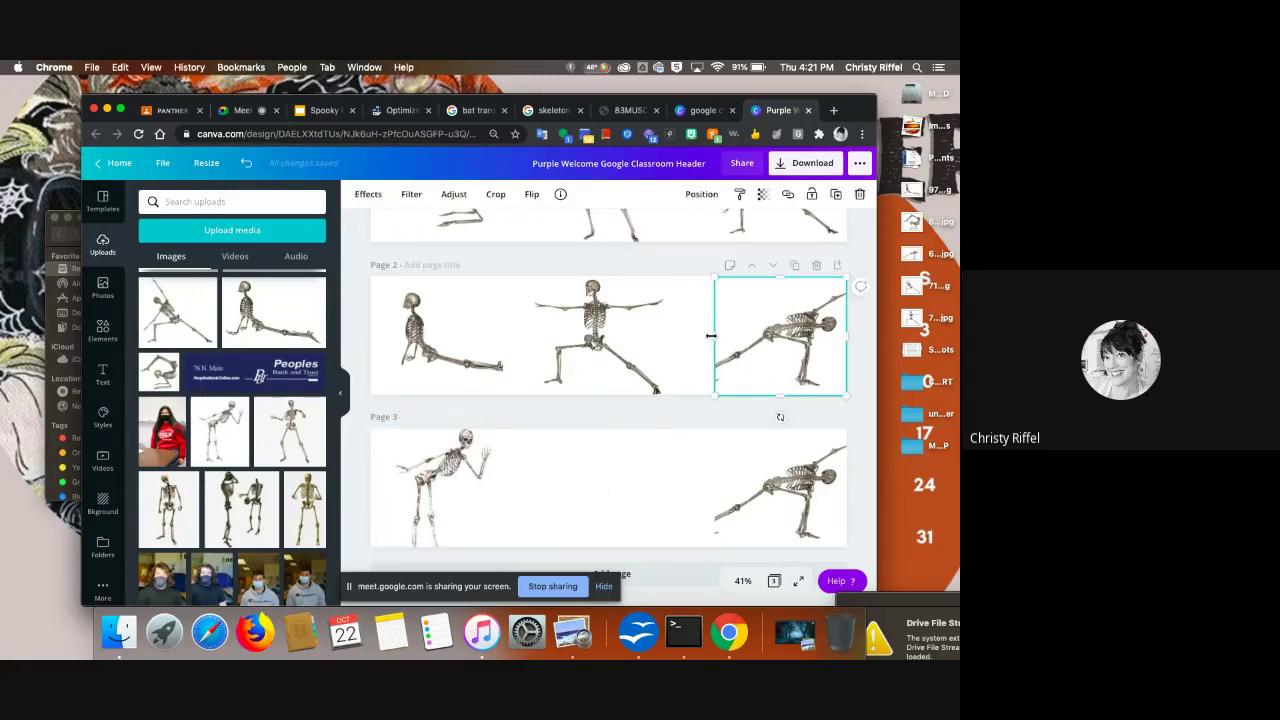
left_click_drag(710, 336, 685, 336)
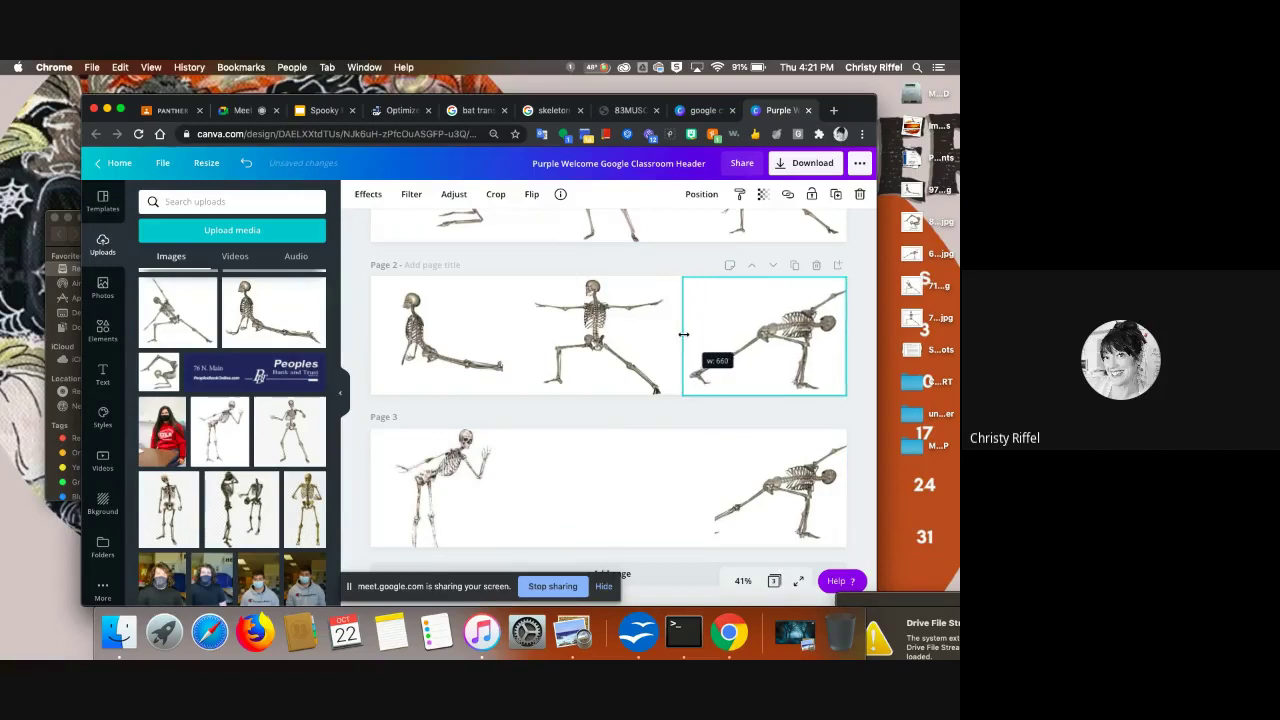
- Replace page 3's rightmost skeleton with the uploaded two-skeleton picture, placed right of centre and enlarged beyond the page height
left_click(797, 511)
key("Delete")
left_click_drag(242, 512, 551, 543)
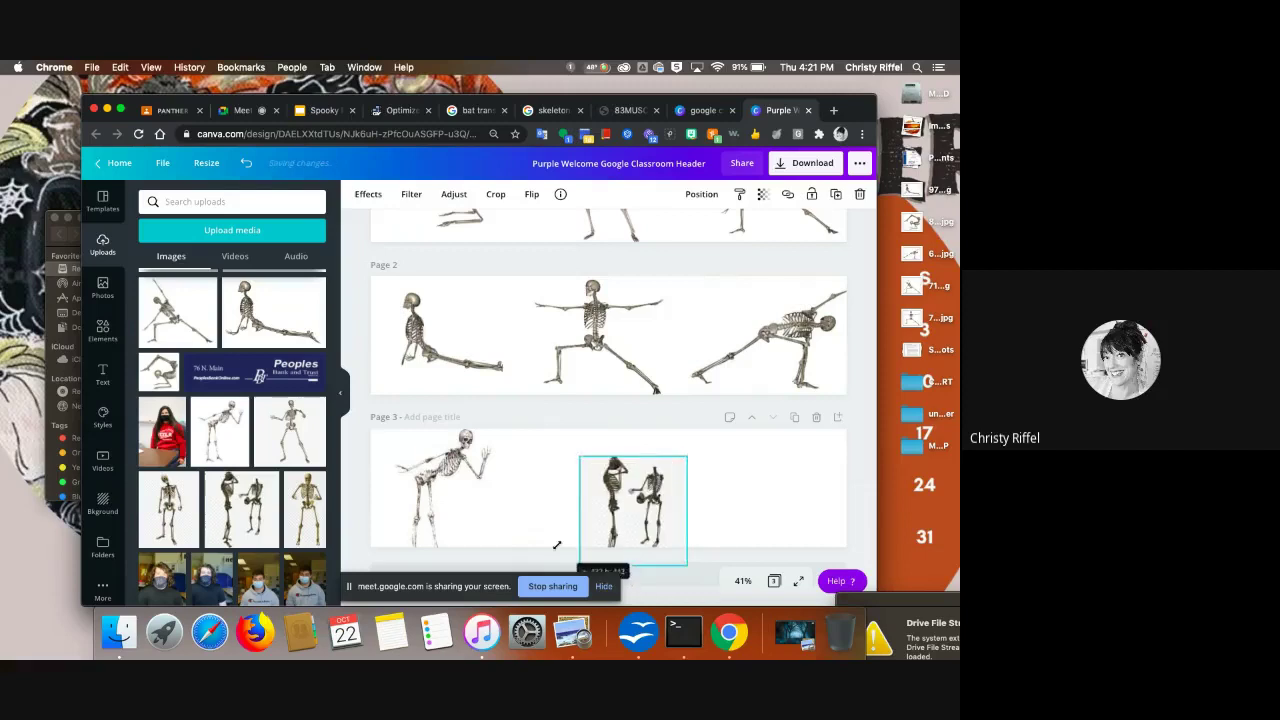
left_click_drag(686, 451, 737, 466)
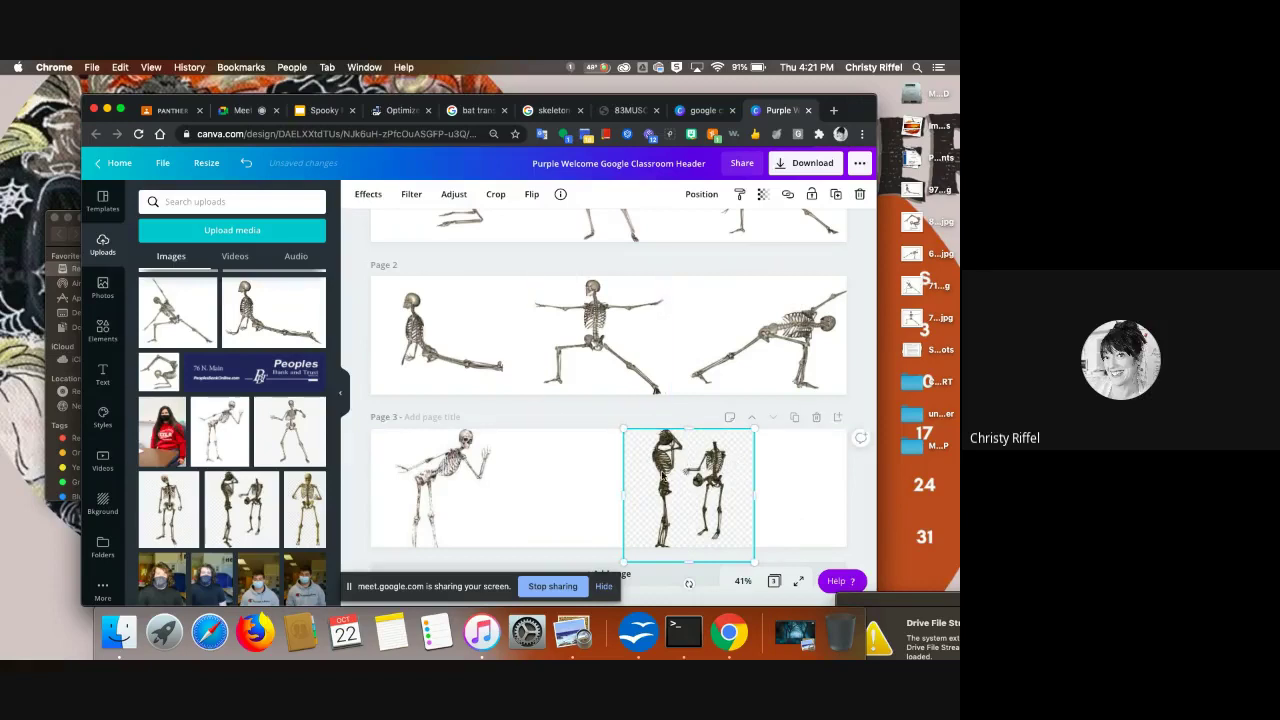
left_click_drag(620, 560, 600, 572)
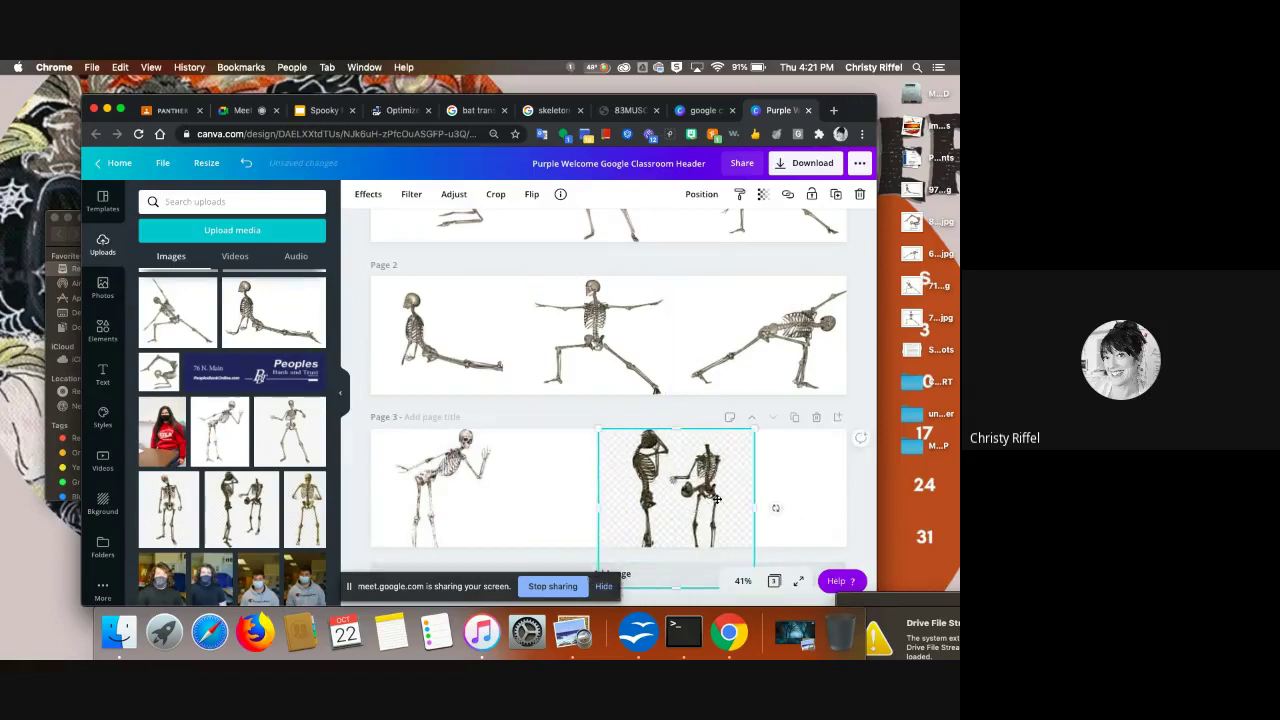
left_click_drag(709, 495, 728, 491)
- Remove the background from page 3's leaning, waving skeleton, then select the two-skeleton picture and return to the uploaded images
left_click(450, 478)
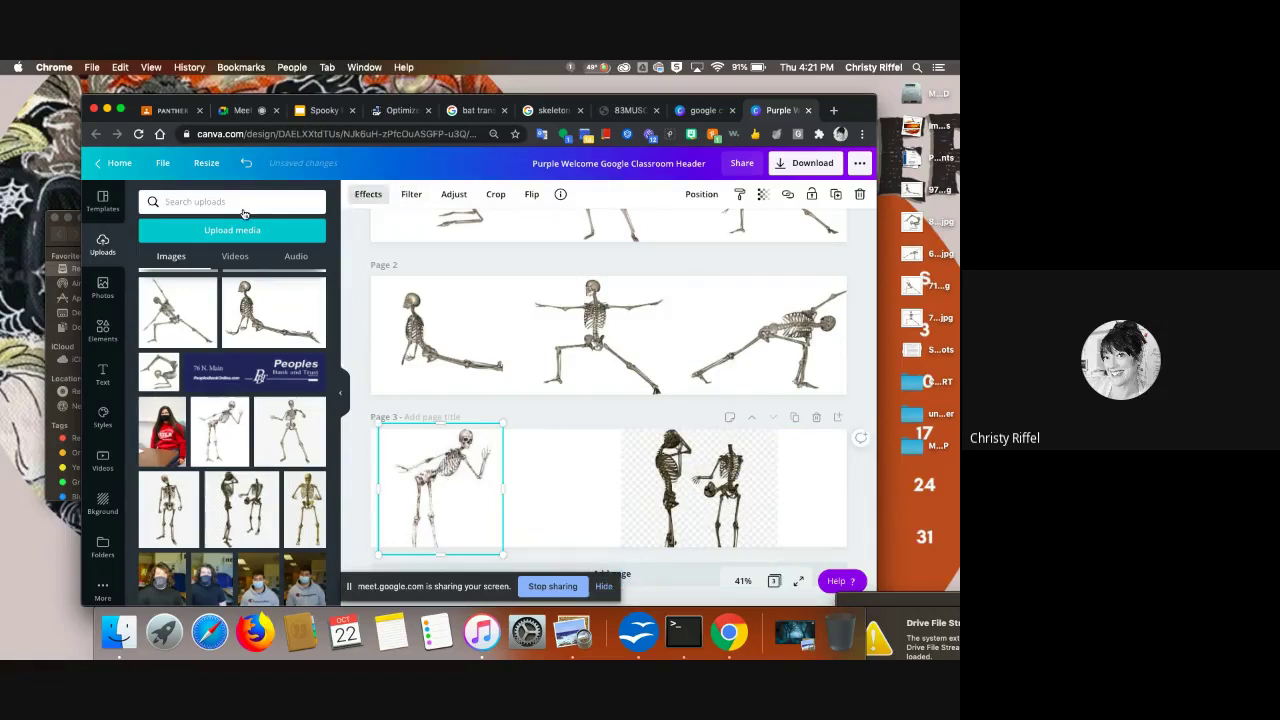
left_click(368, 194)
left_click(200, 236)
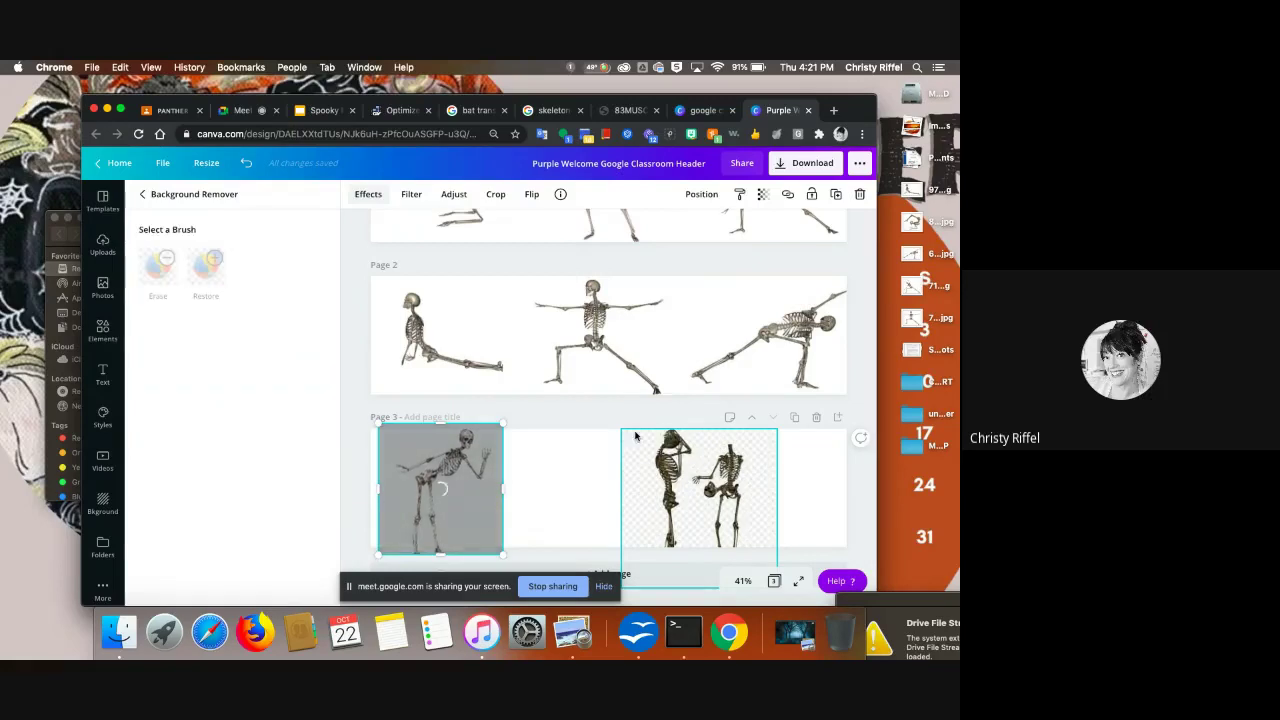
left_click(648, 488)
left_click(102, 243)
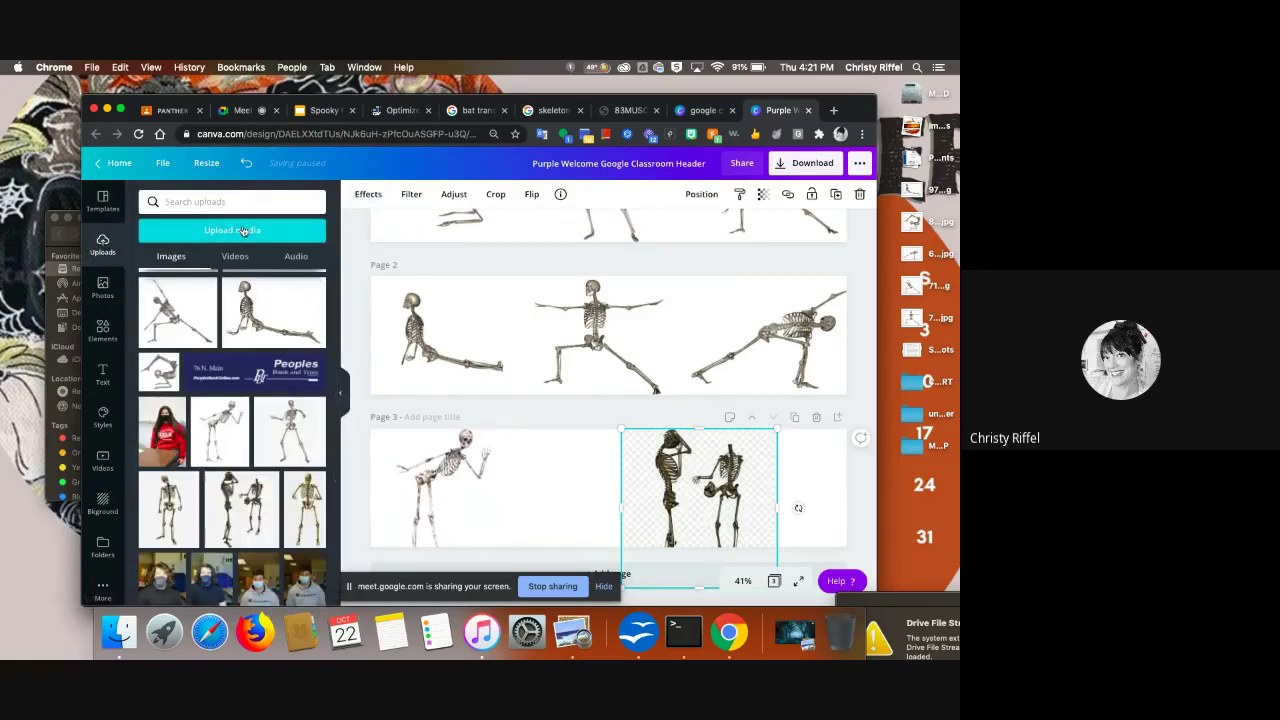
- Remove the background from page 3's two-skeleton picture
left_click(366, 194)
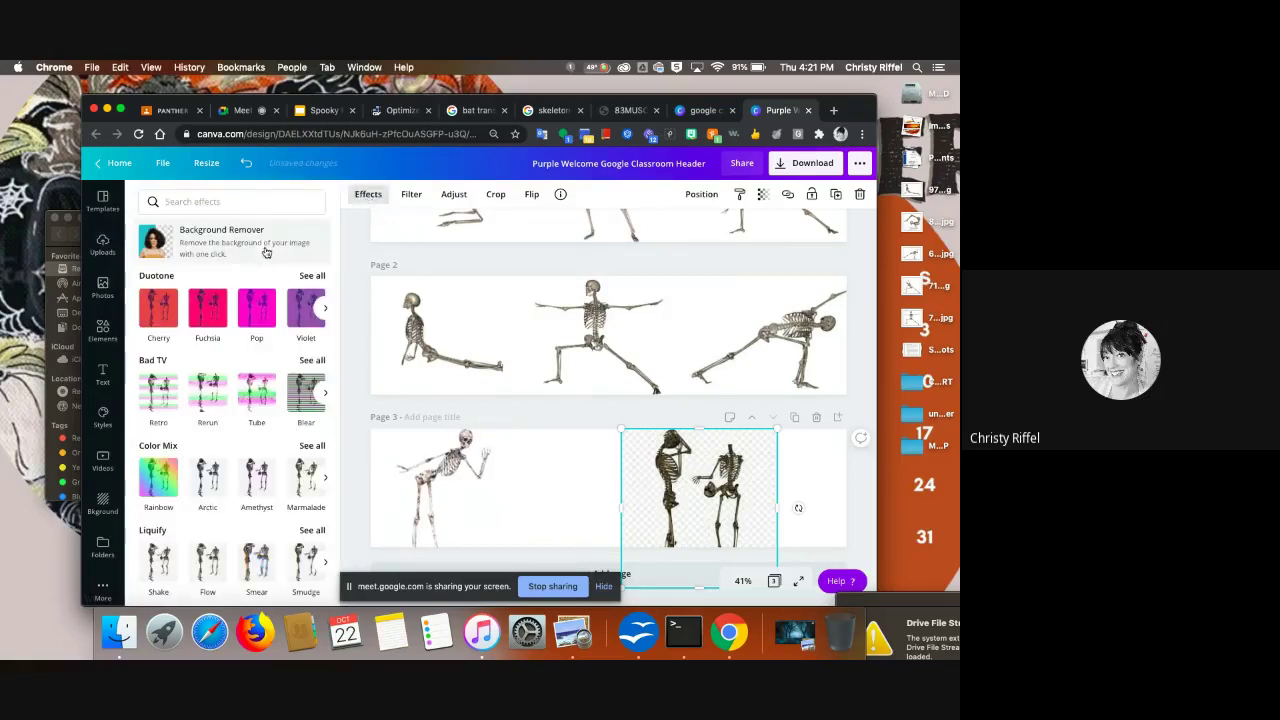
left_click(219, 249)
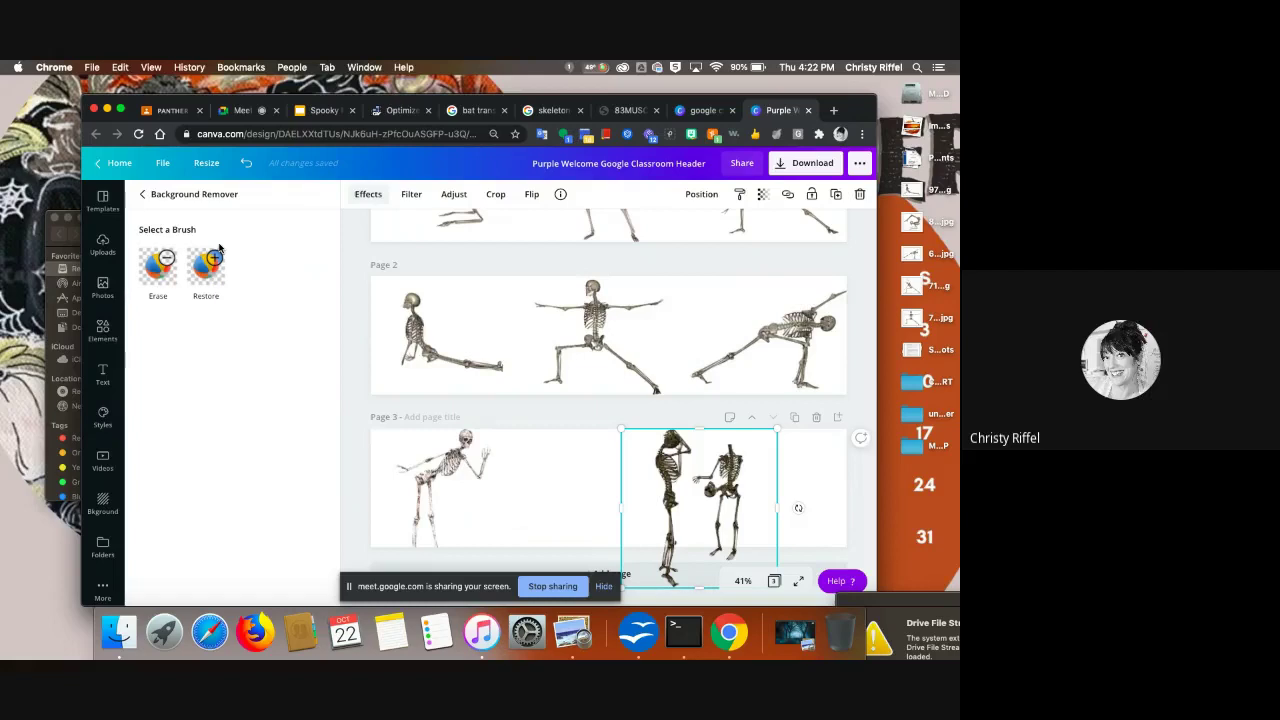
- Download all three header pages as JPG images at quality 100
left_click(785, 168)
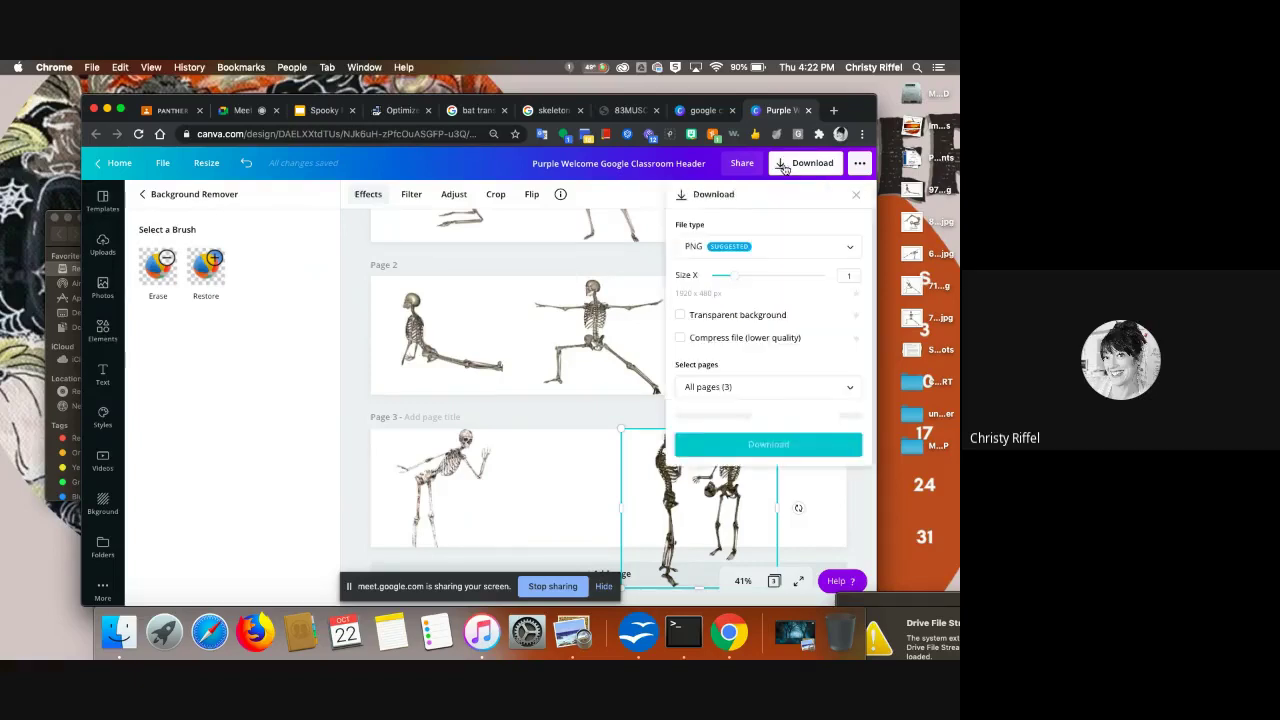
left_click(851, 253)
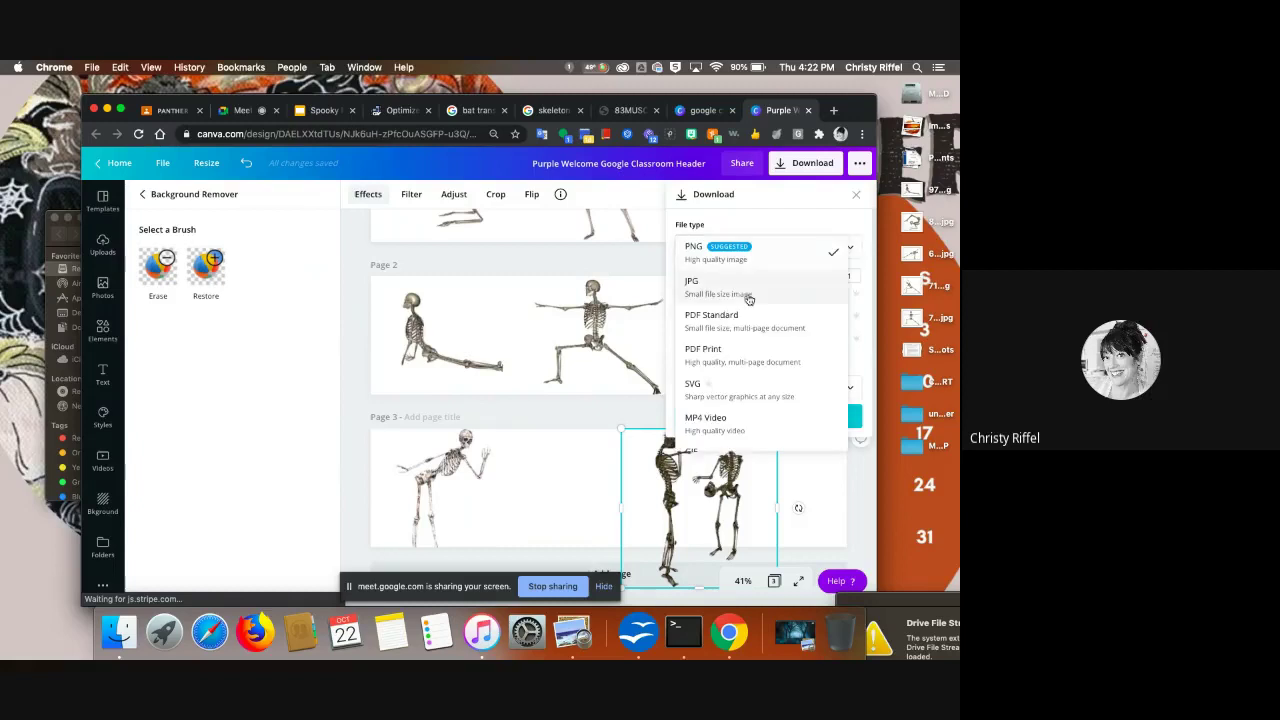
left_click(737, 292)
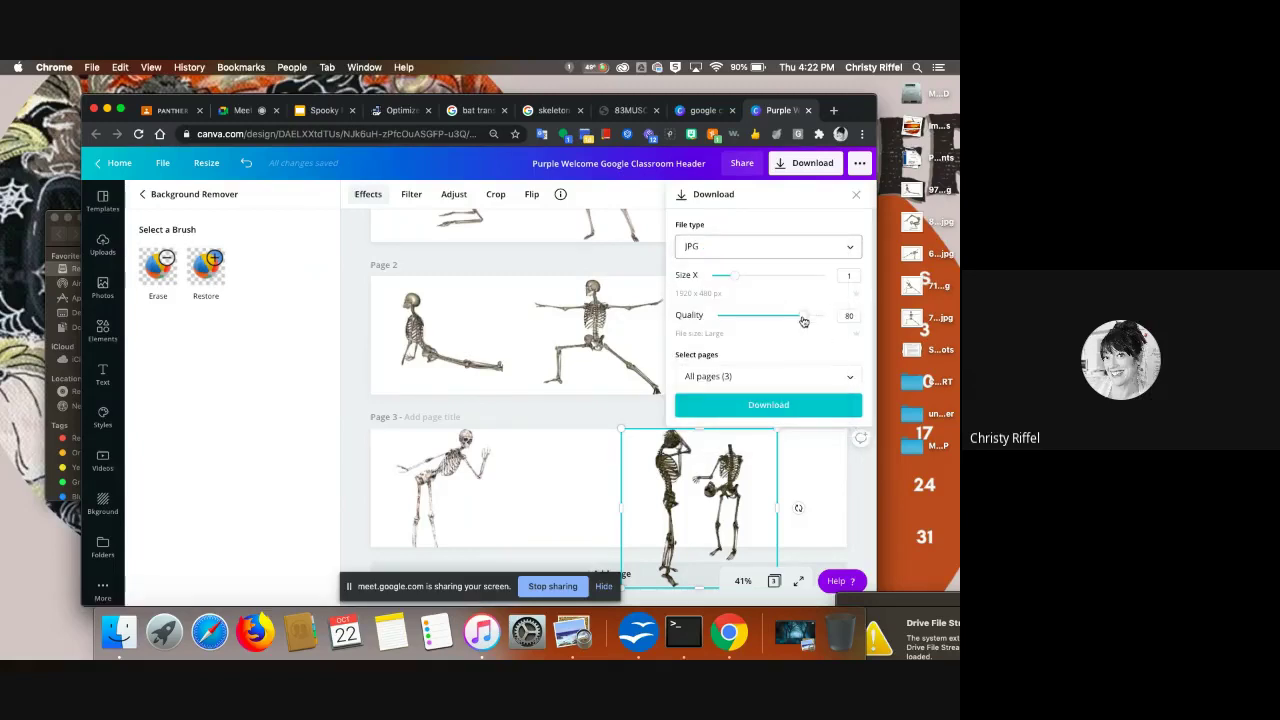
left_click_drag(801, 315, 825, 315)
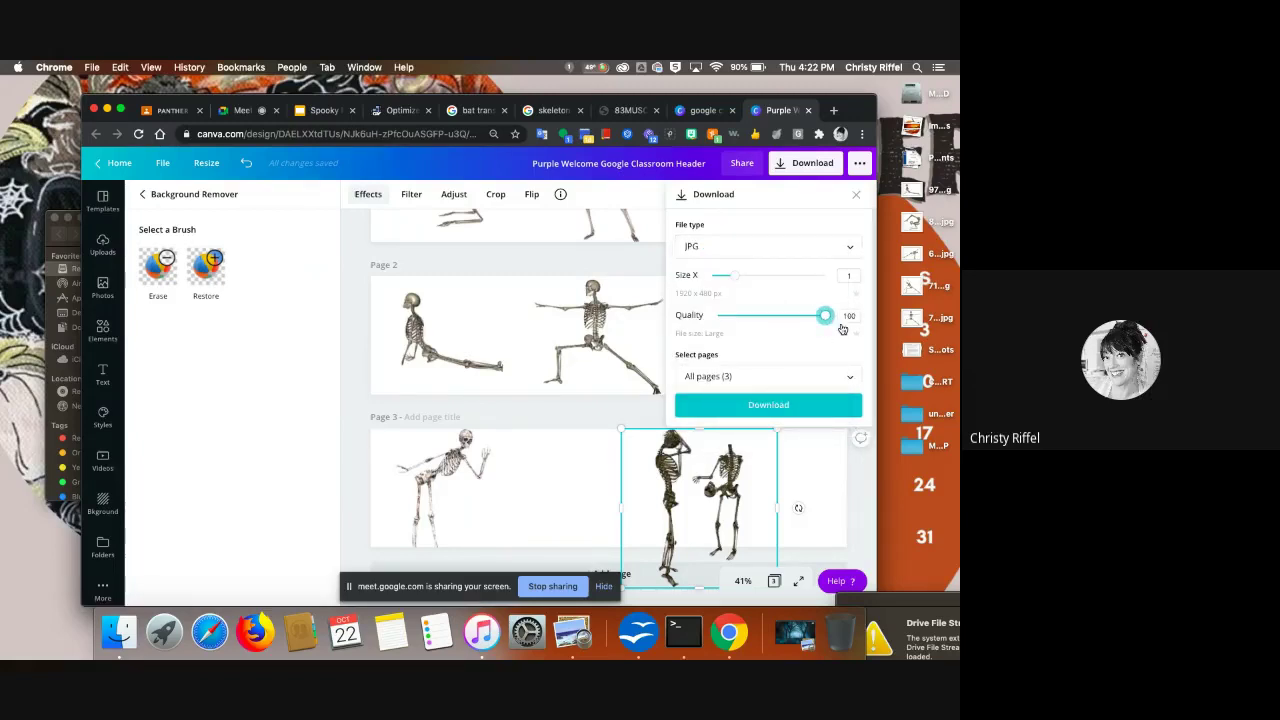
left_click(795, 407)
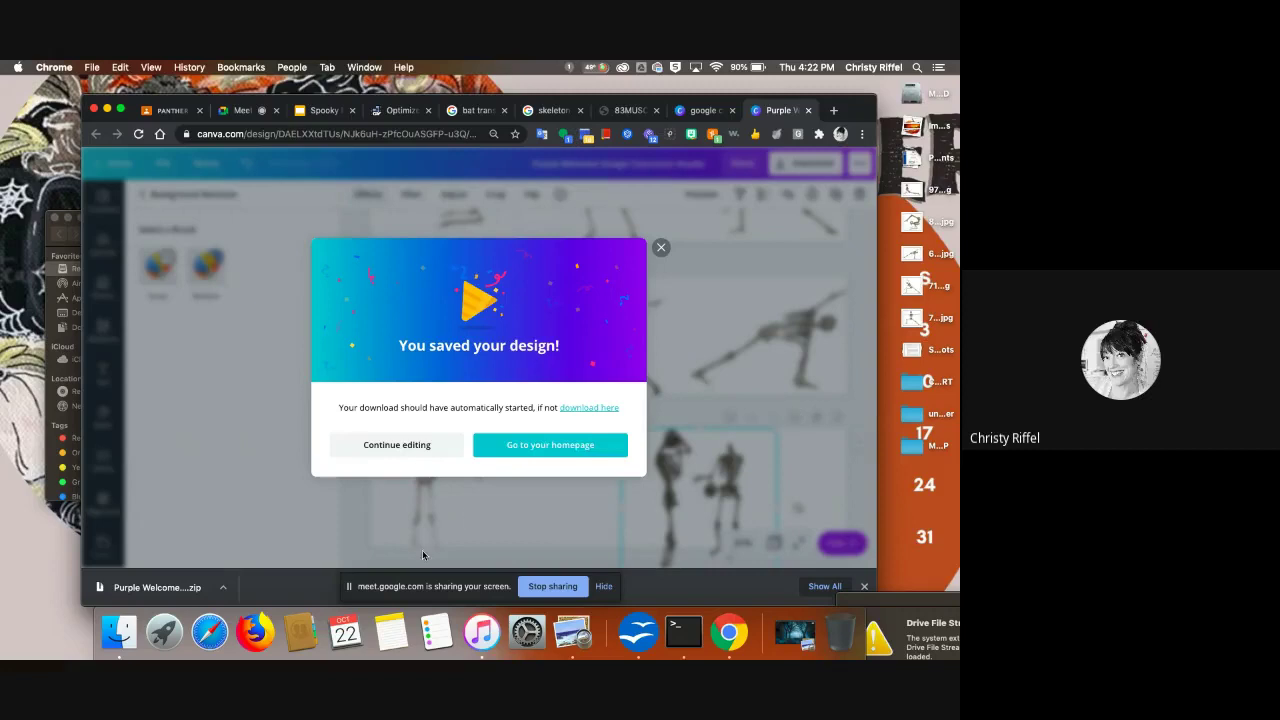
- Extract the downloaded zip and check the banner images in the Purple Welcome Google Classroom Header folder, then close that folder
left_click(226, 591)
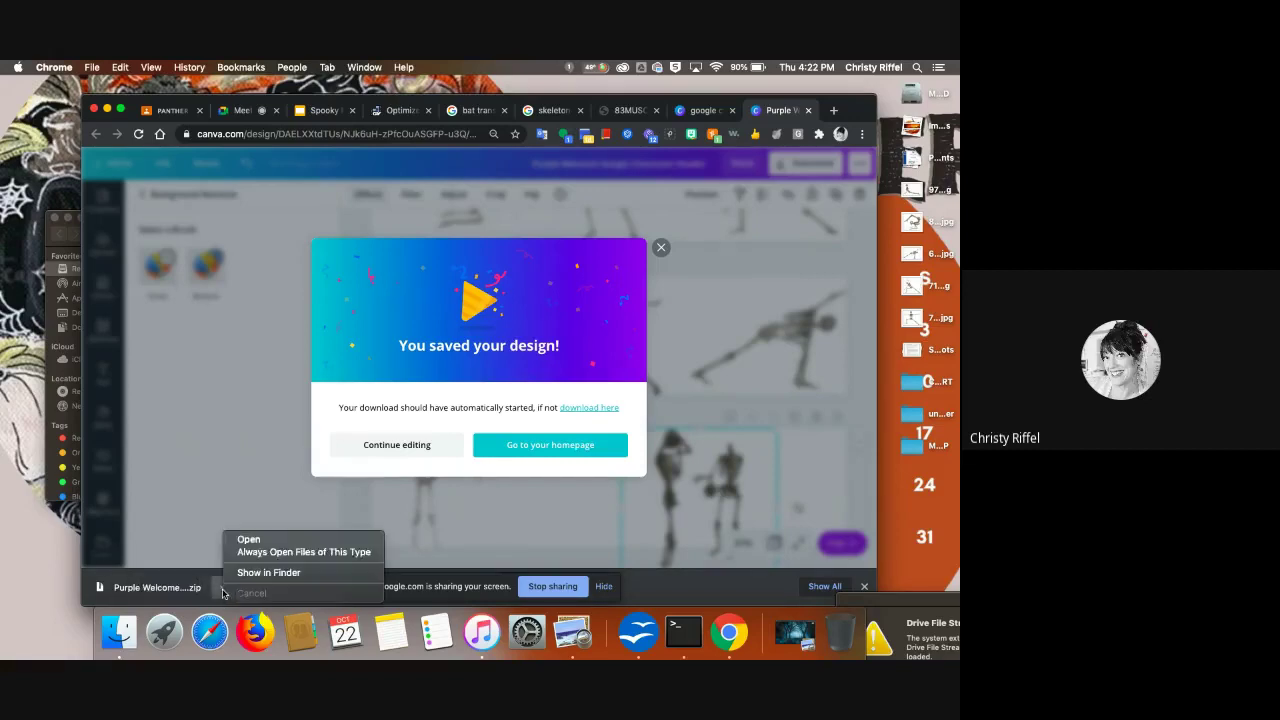
left_click(249, 540)
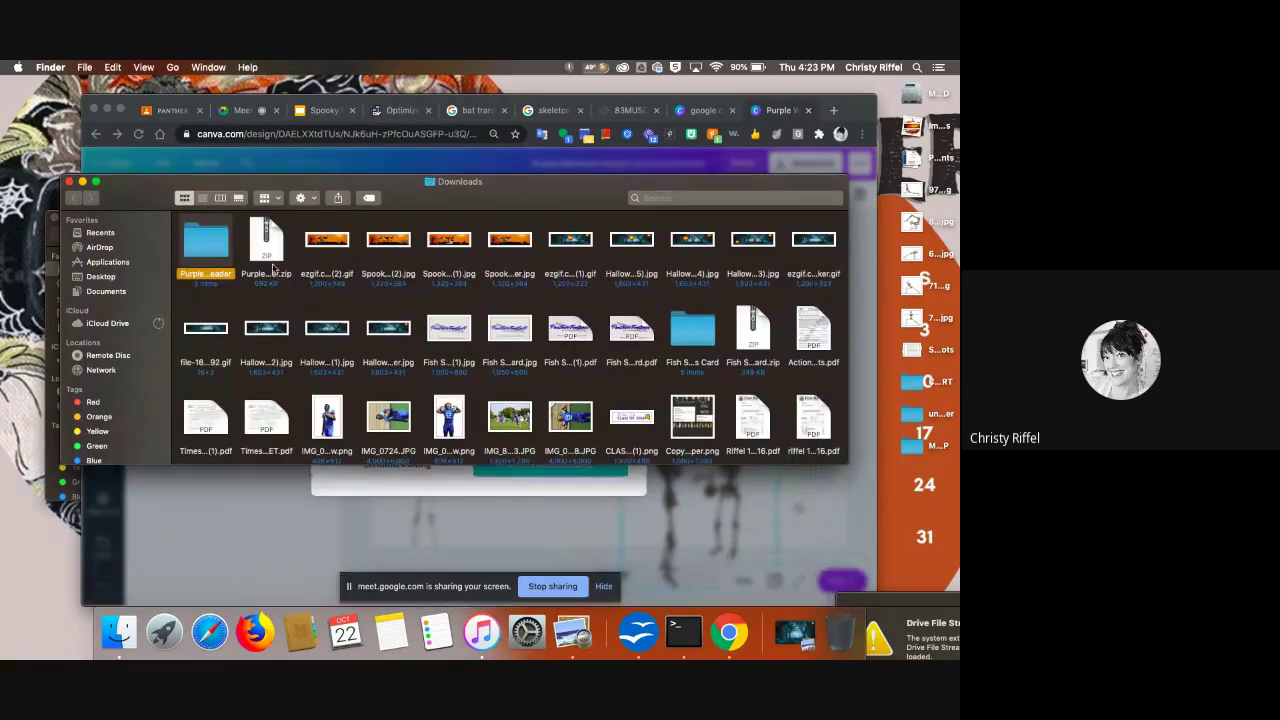
double_click(212, 249)
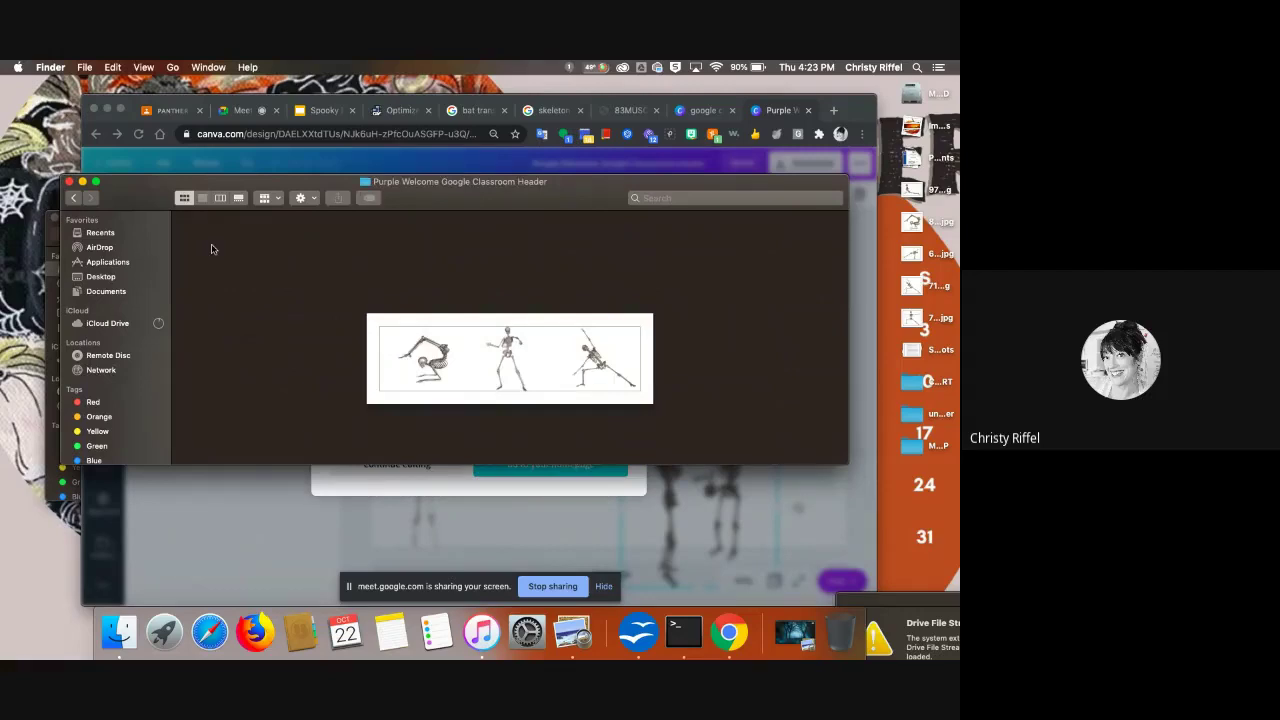
scroll(480, 332, "down", 10)
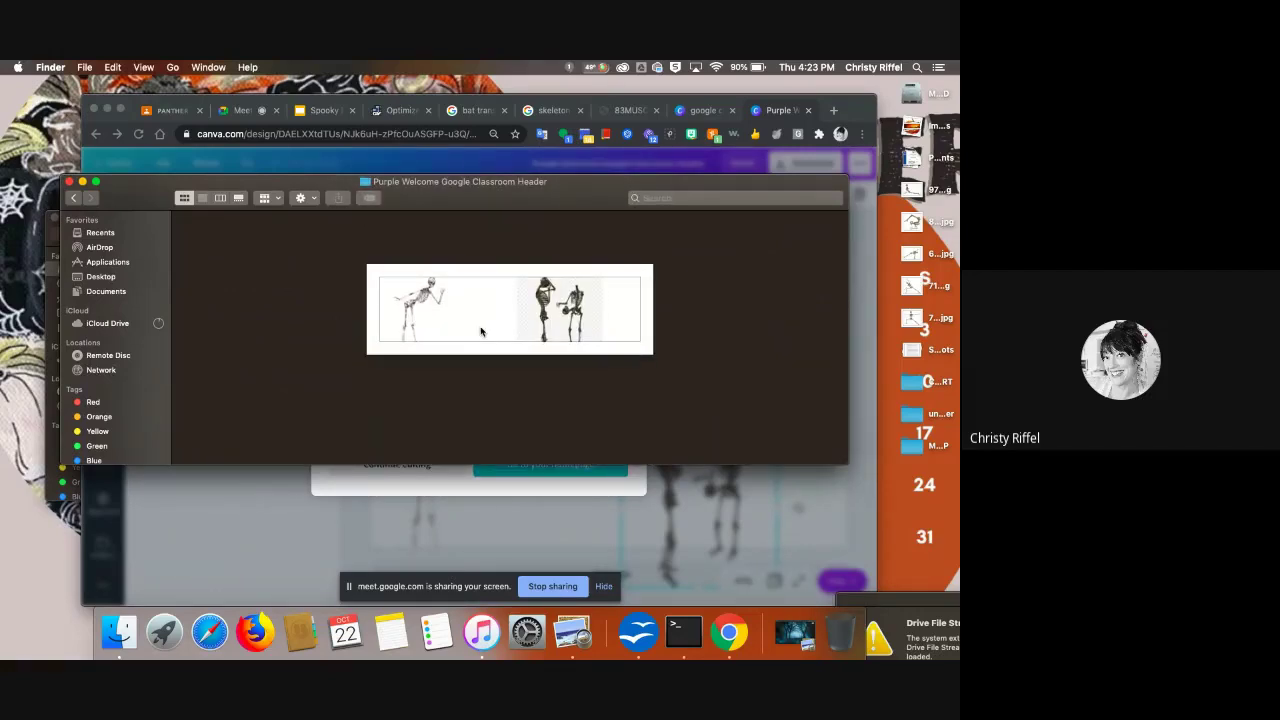
scroll(480, 332, "up", 10)
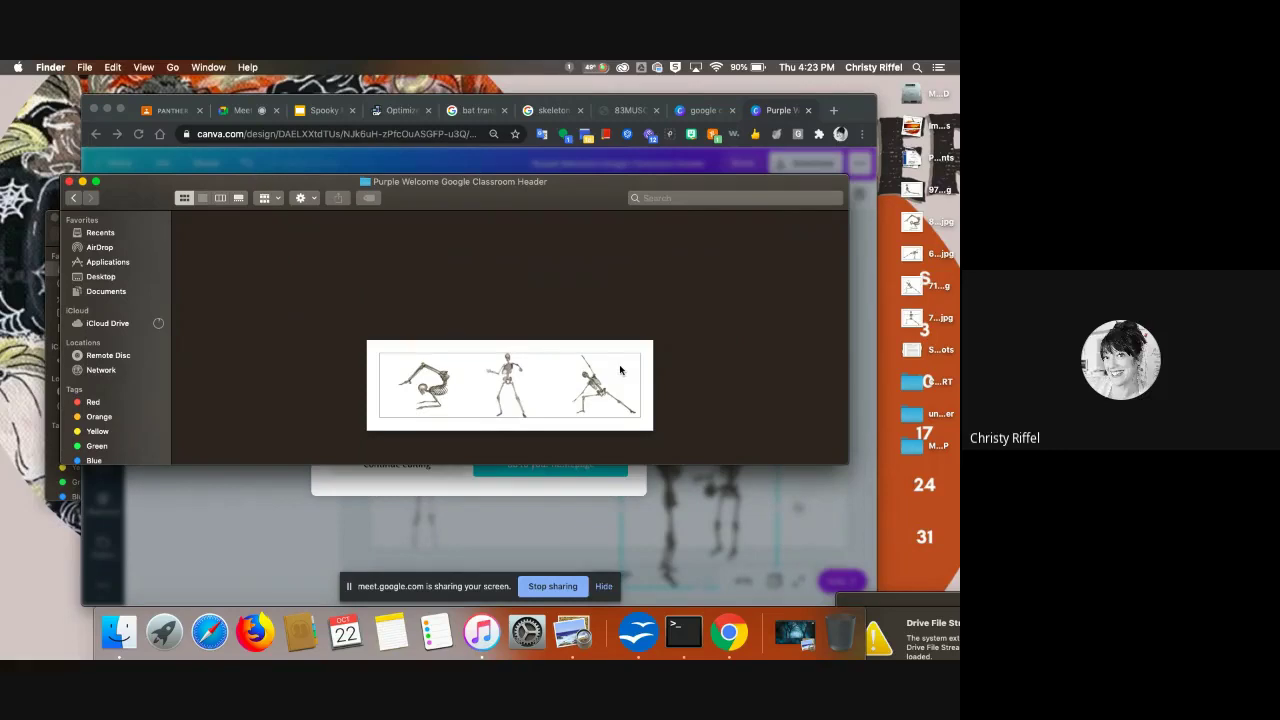
left_click(69, 181)
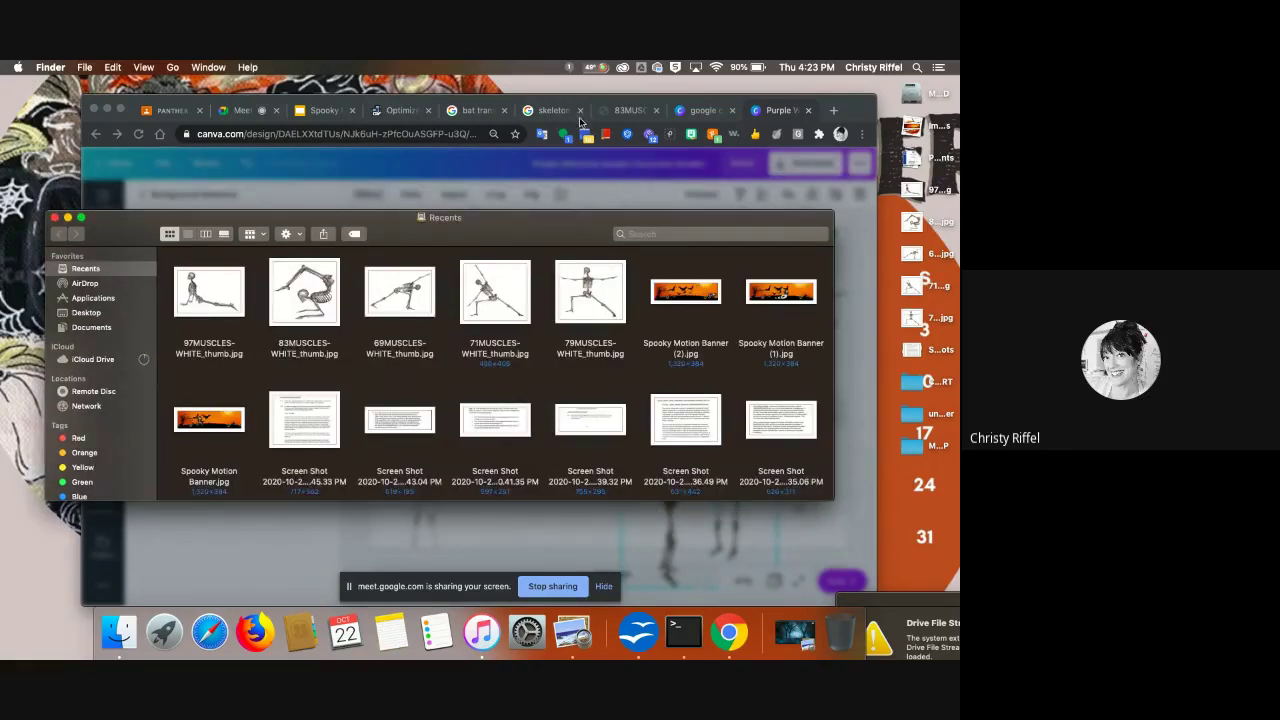
- Switch to the ezgif site, look over the GIF optimizer page and open the Animated GIF Maker
left_click(402, 110)
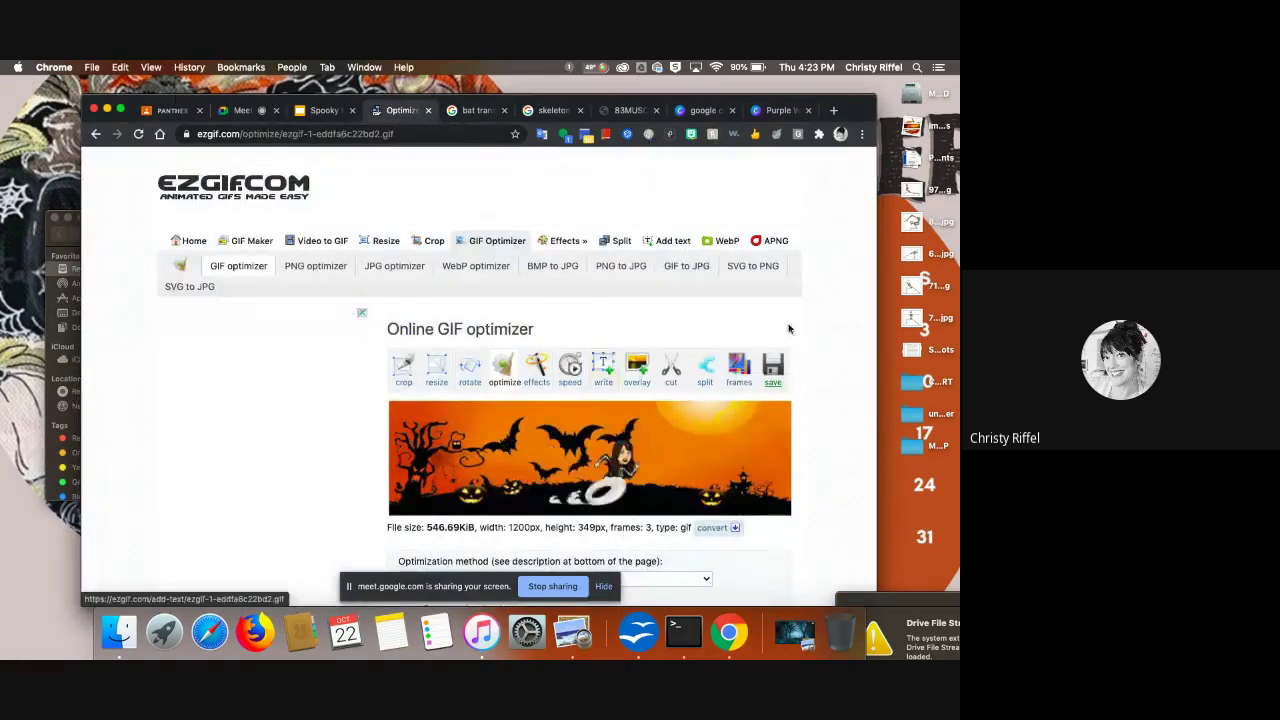
scroll(775, 310, "down", 2)
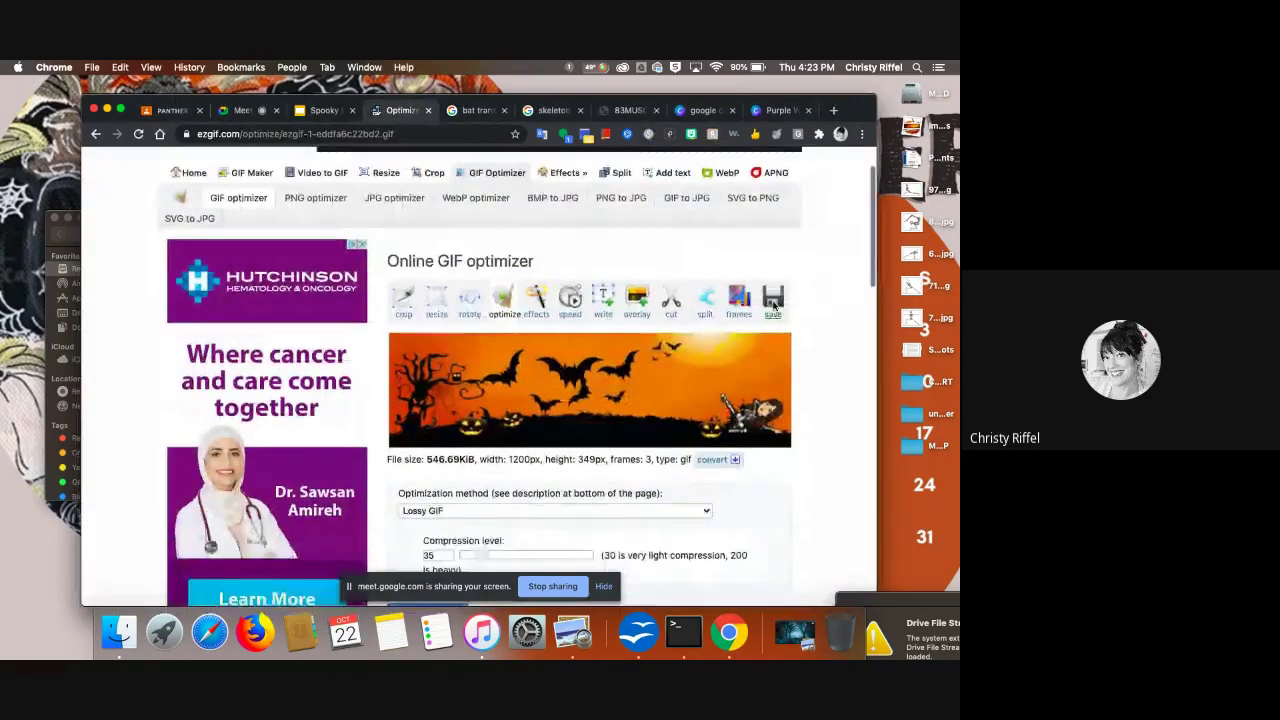
scroll(808, 360, "down", 3)
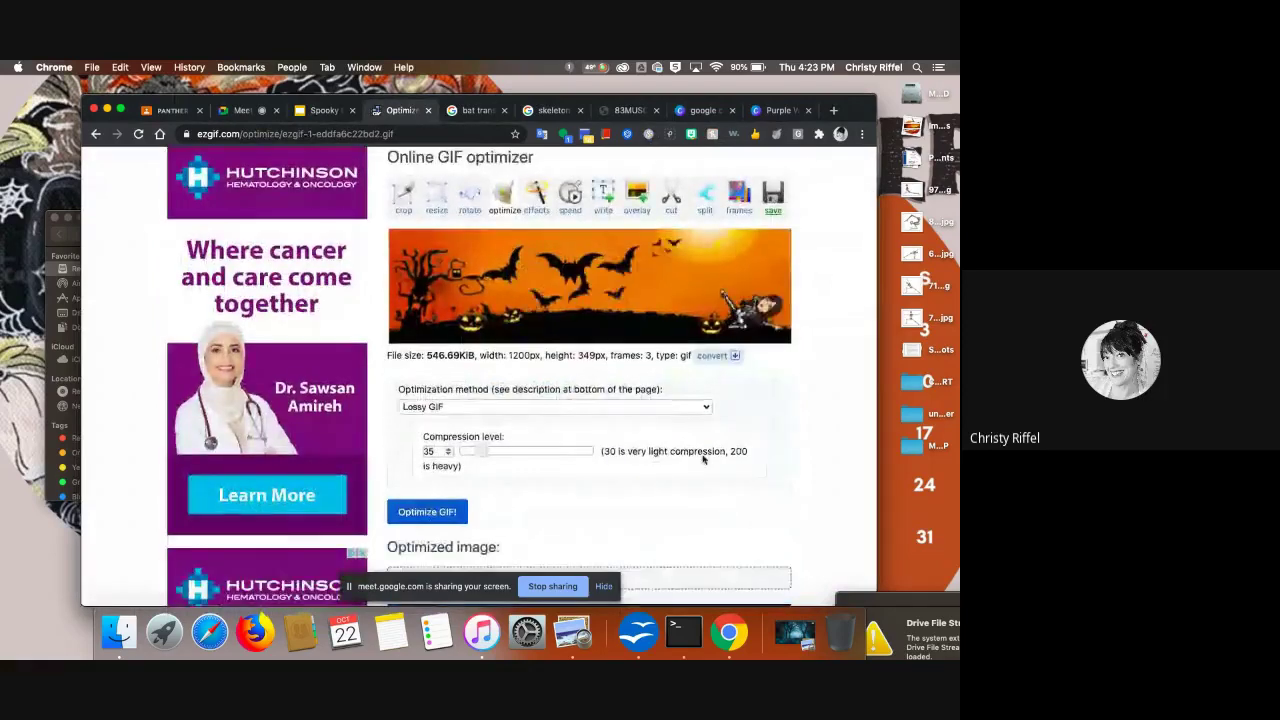
scroll(703, 460, "up", 2)
scroll(690, 440, "down", 5)
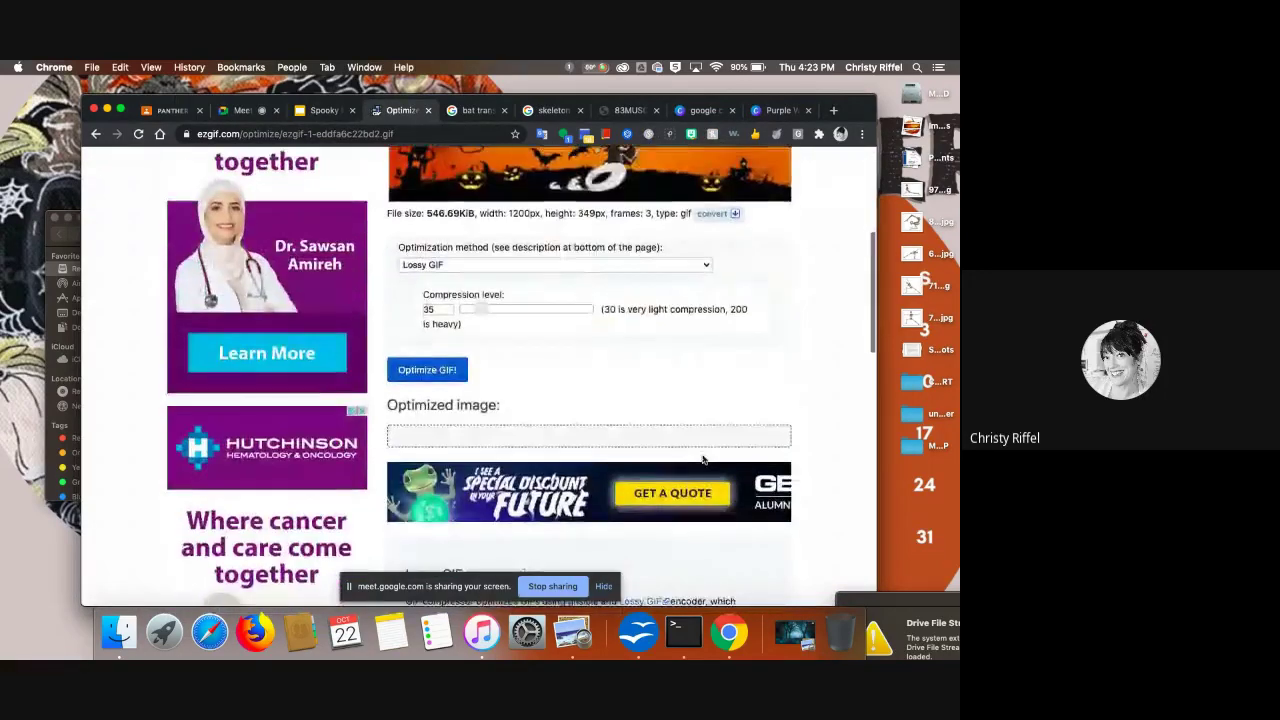
scroll(637, 389, "up", 3)
scroll(637, 392, "down", 6)
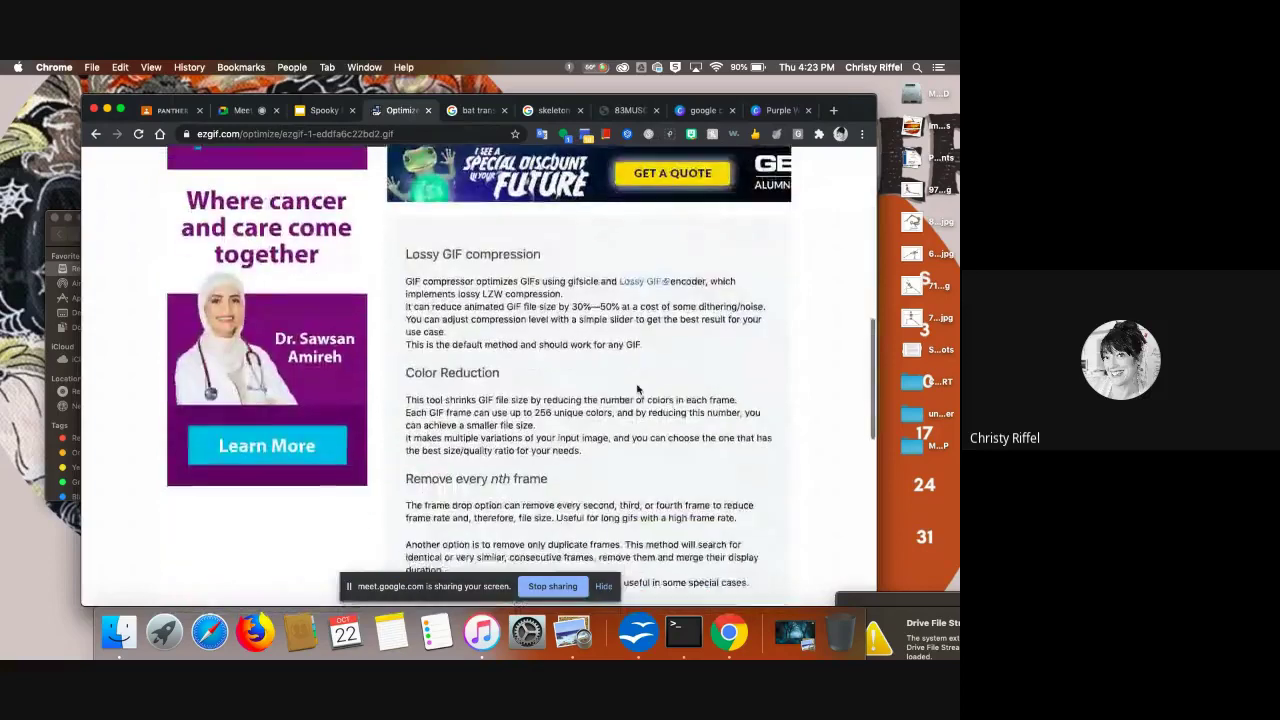
scroll(500, 430, "up", 10)
scroll(417, 460, "down", 1)
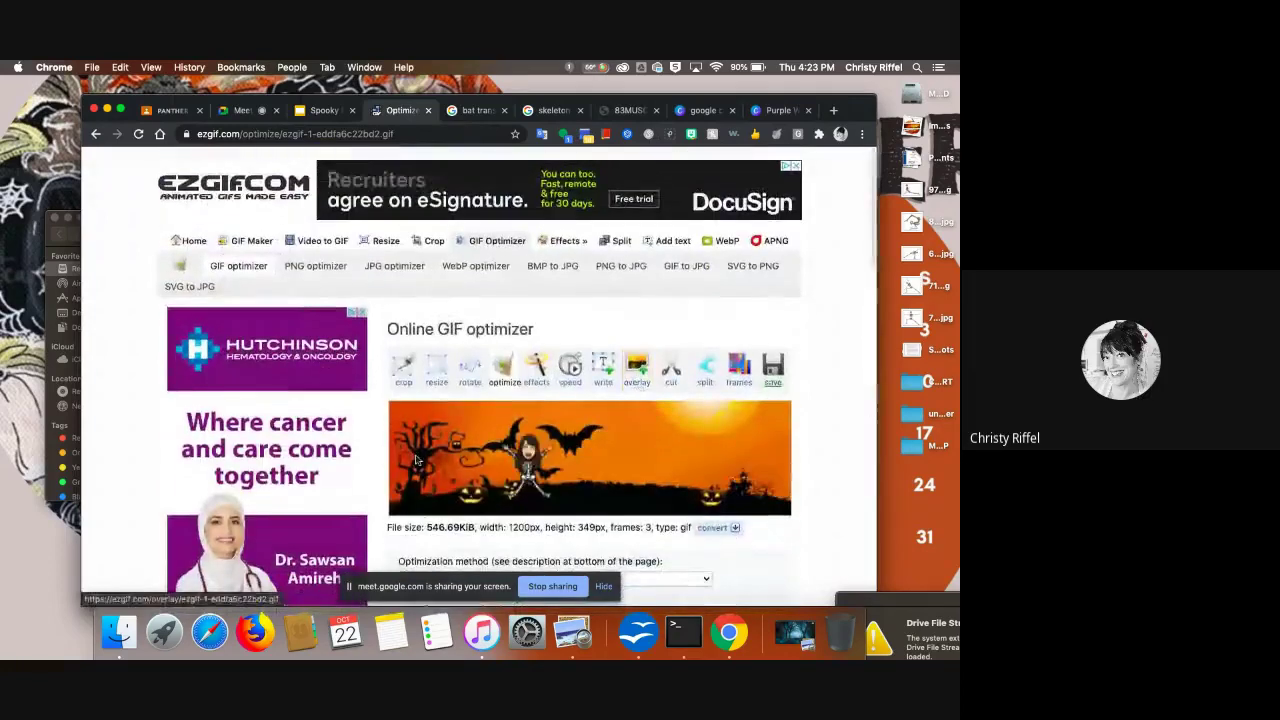
left_click(253, 242)
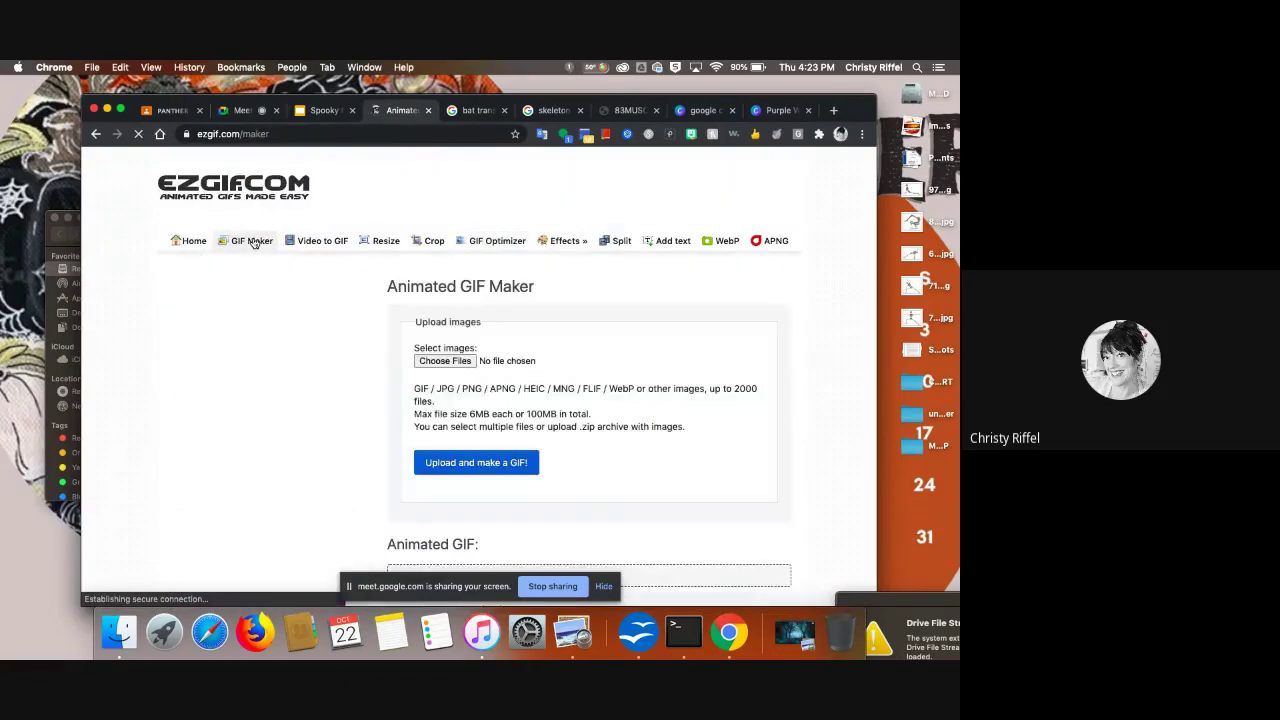
- Upload 1.jpg, 2.jpg and 3.jpg from the Purple Welcome Google Classroom Header folder in Downloads as GIF frames
left_click(446, 360)
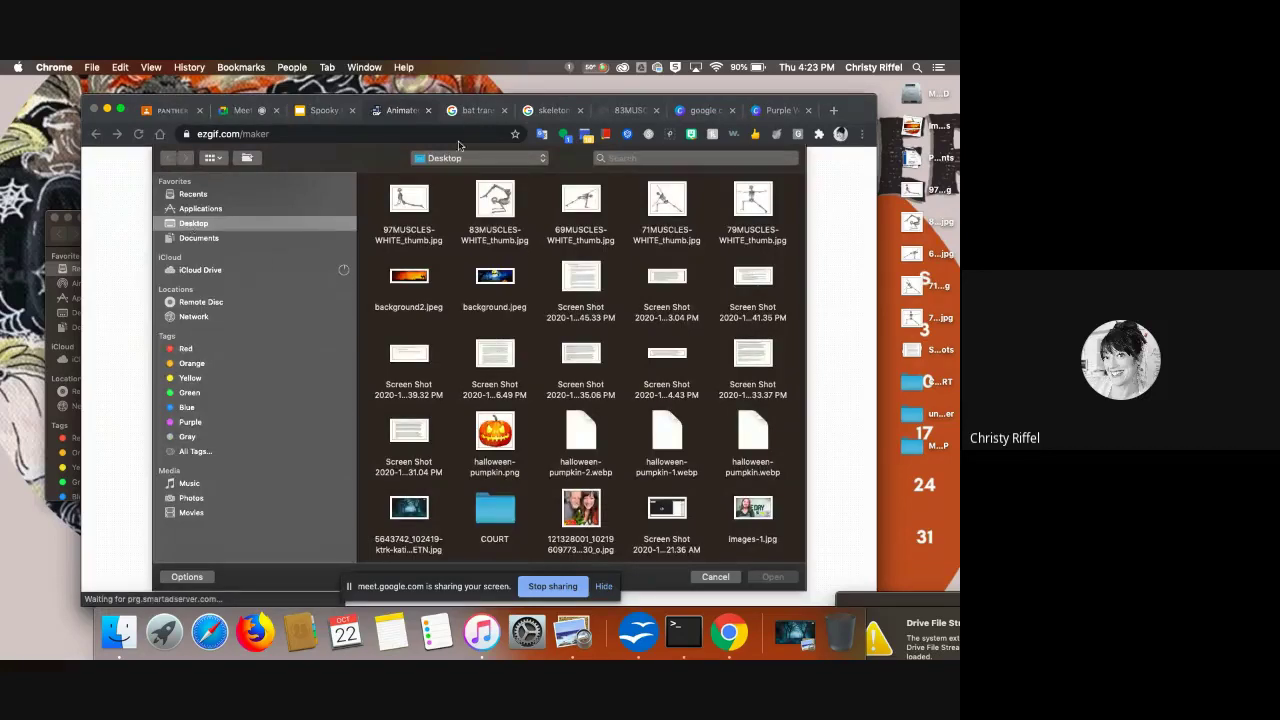
left_click(540, 165)
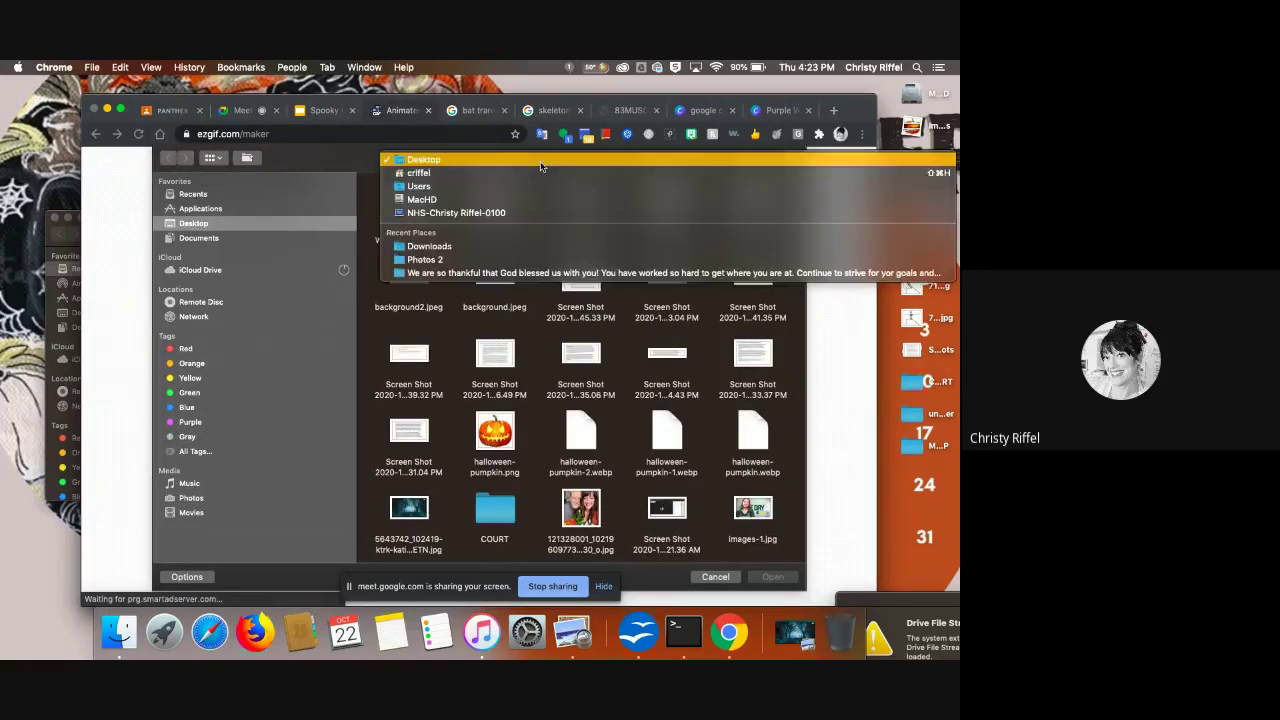
left_click(491, 246)
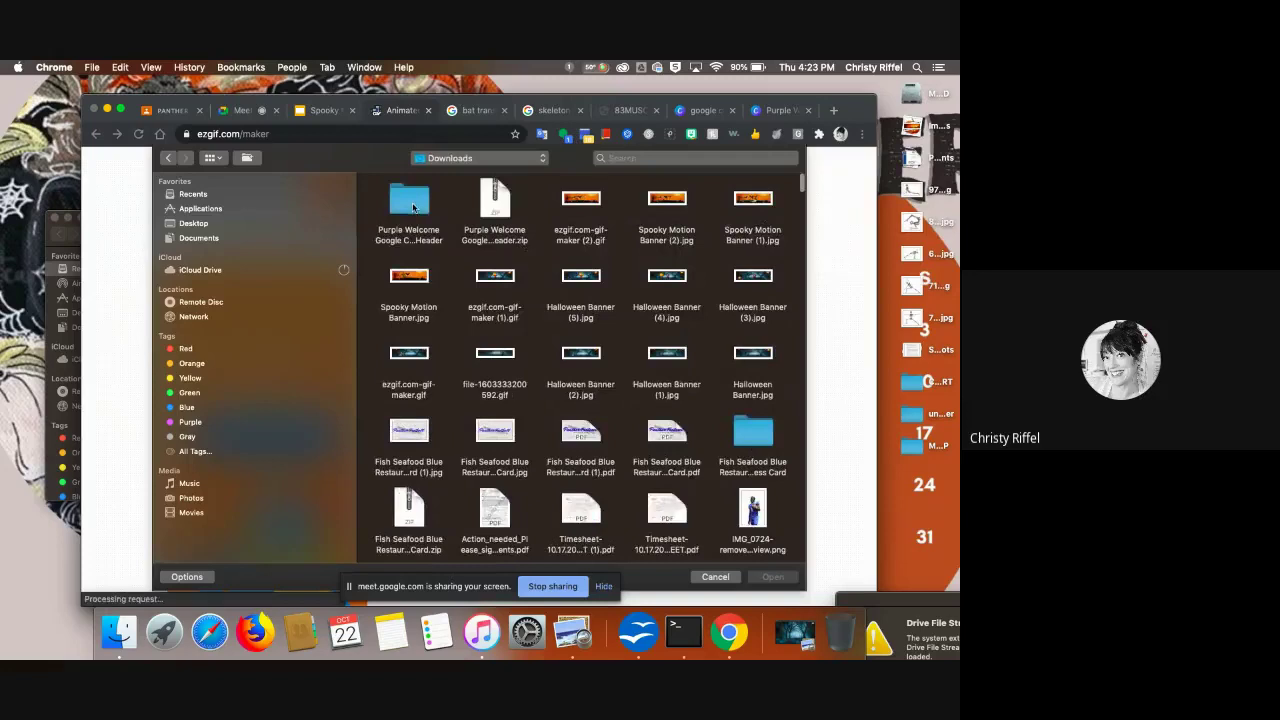
left_click(412, 207)
double_click(412, 207)
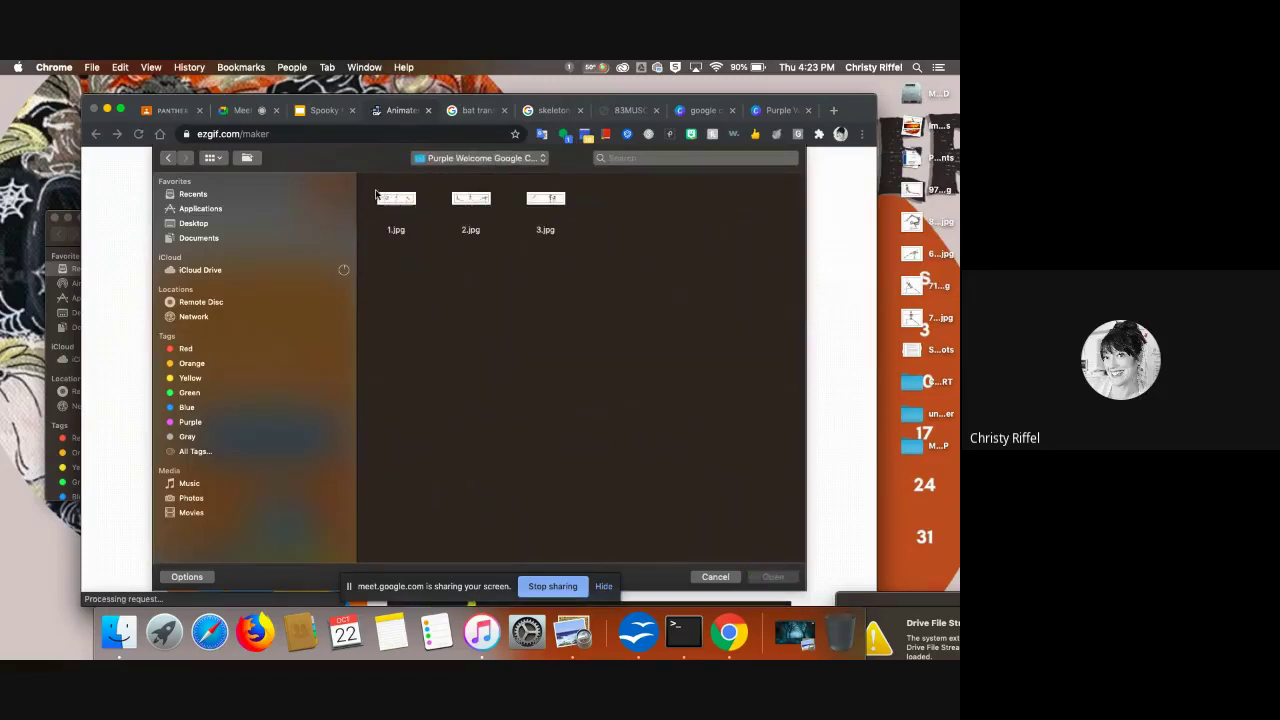
left_click_drag(372, 188, 594, 249)
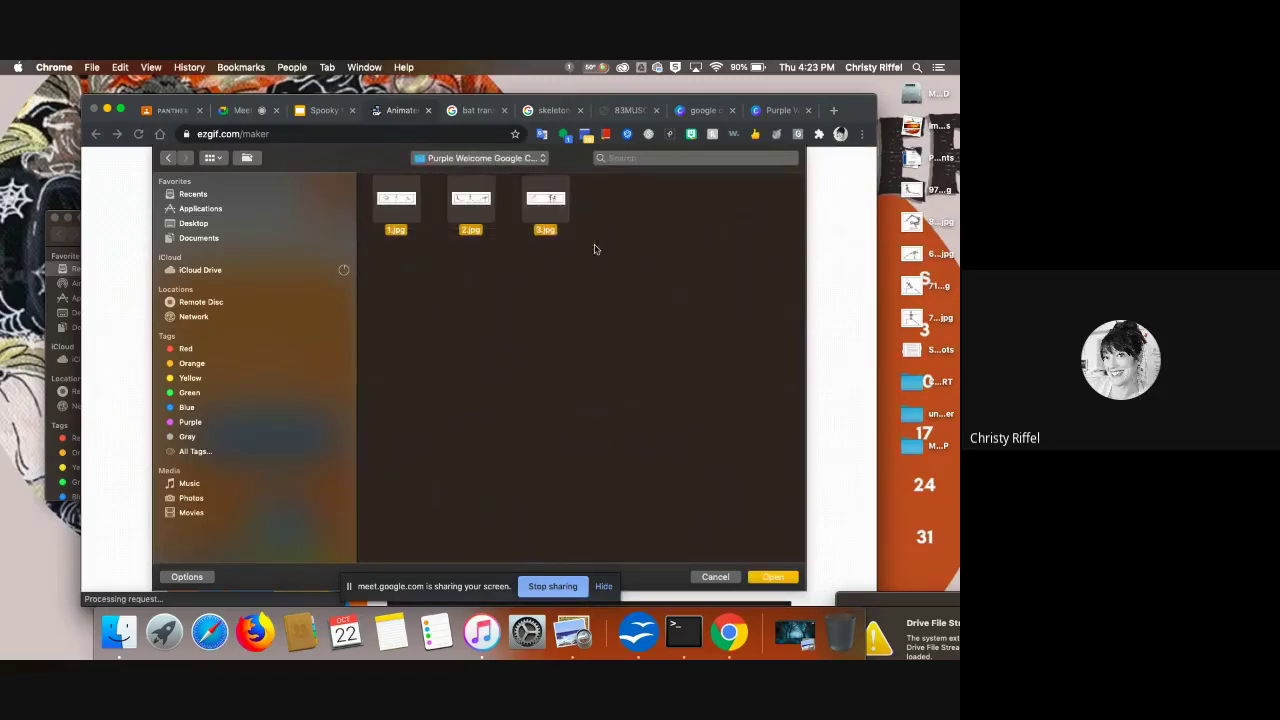
left_click(774, 577)
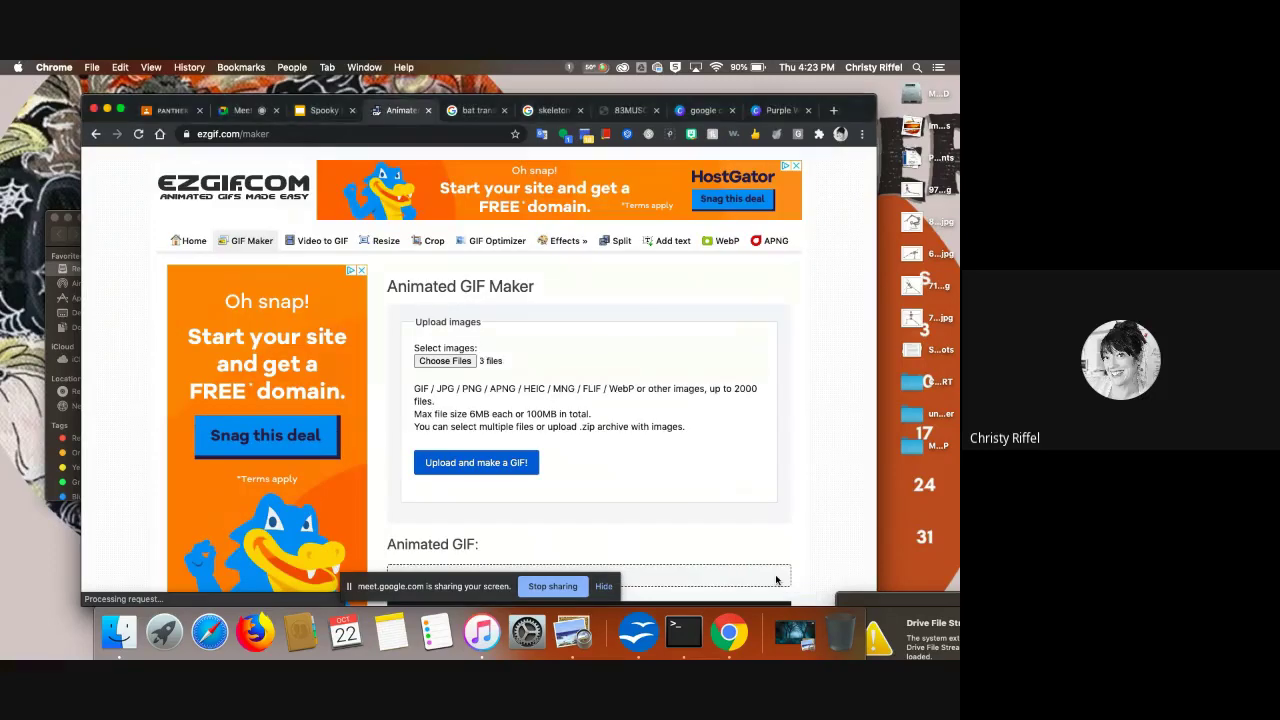
left_click(474, 464)
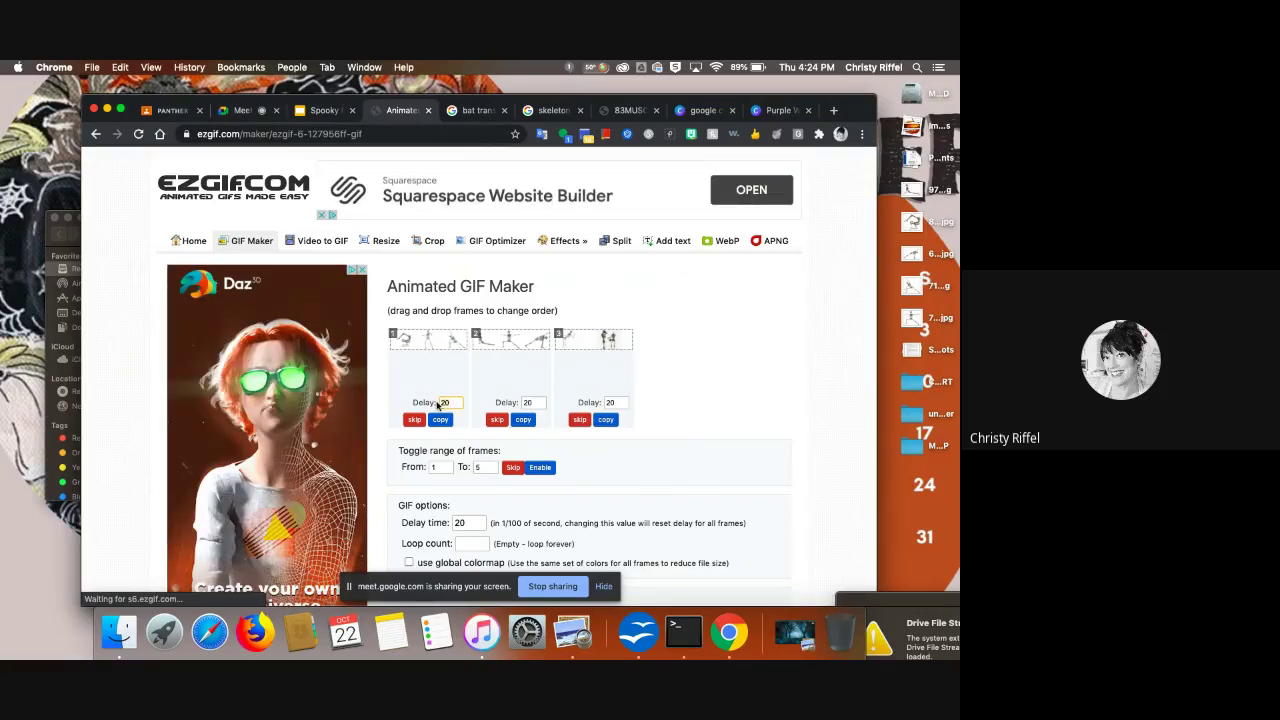
- Set the delay of each of the three frames to 30
type("30")
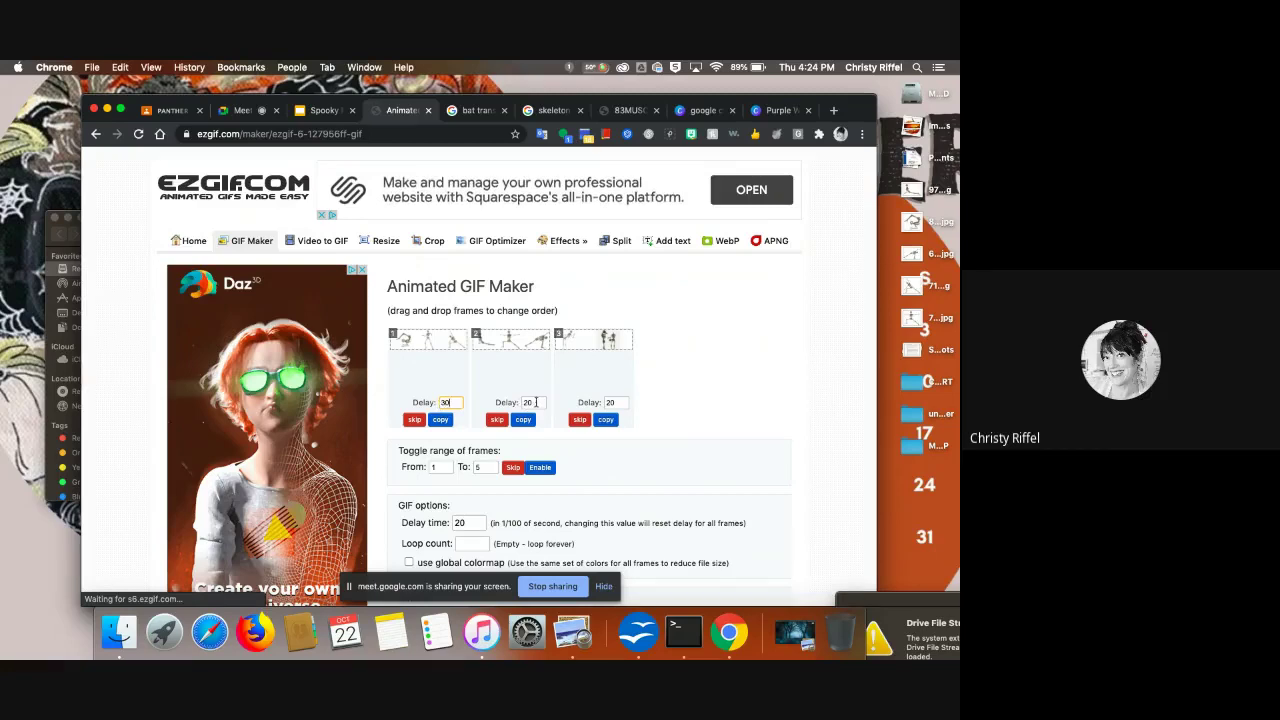
left_click(536, 402)
left_click(621, 402)
type("30")
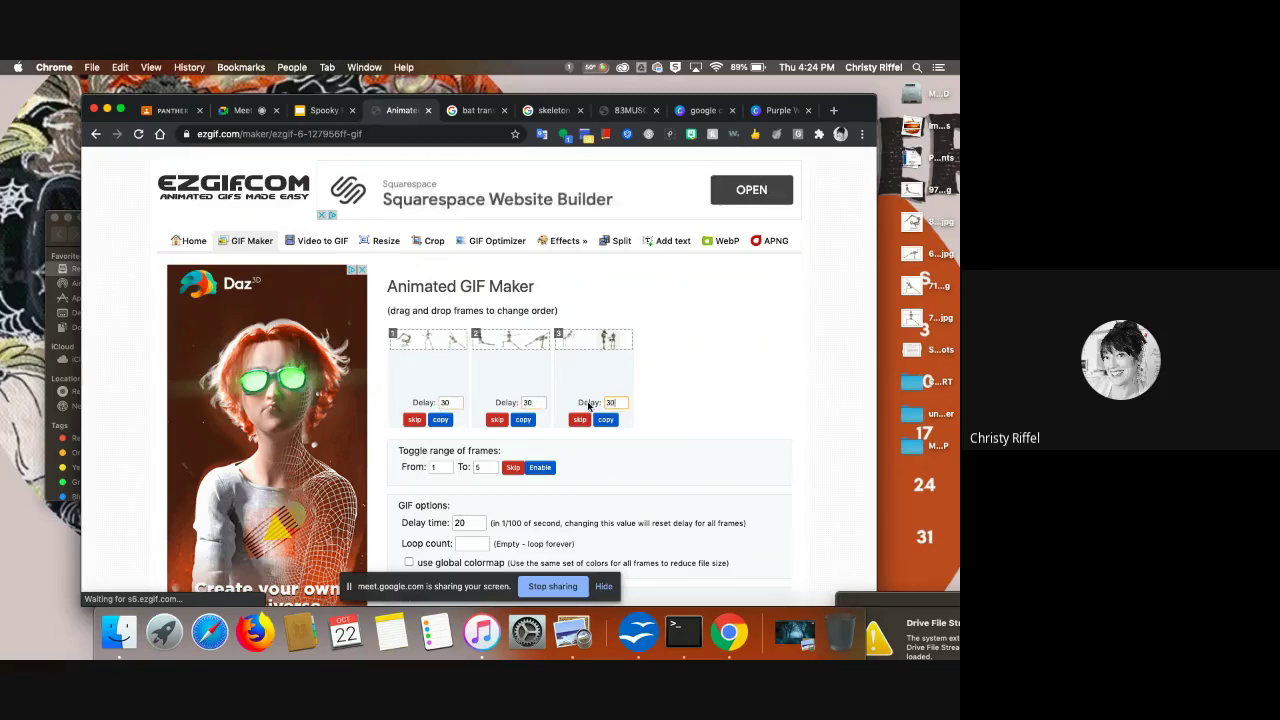
- Generate the animated GIF from the three frames and preview it, then switch back to the Canva header design
scroll(714, 471, "down", 2)
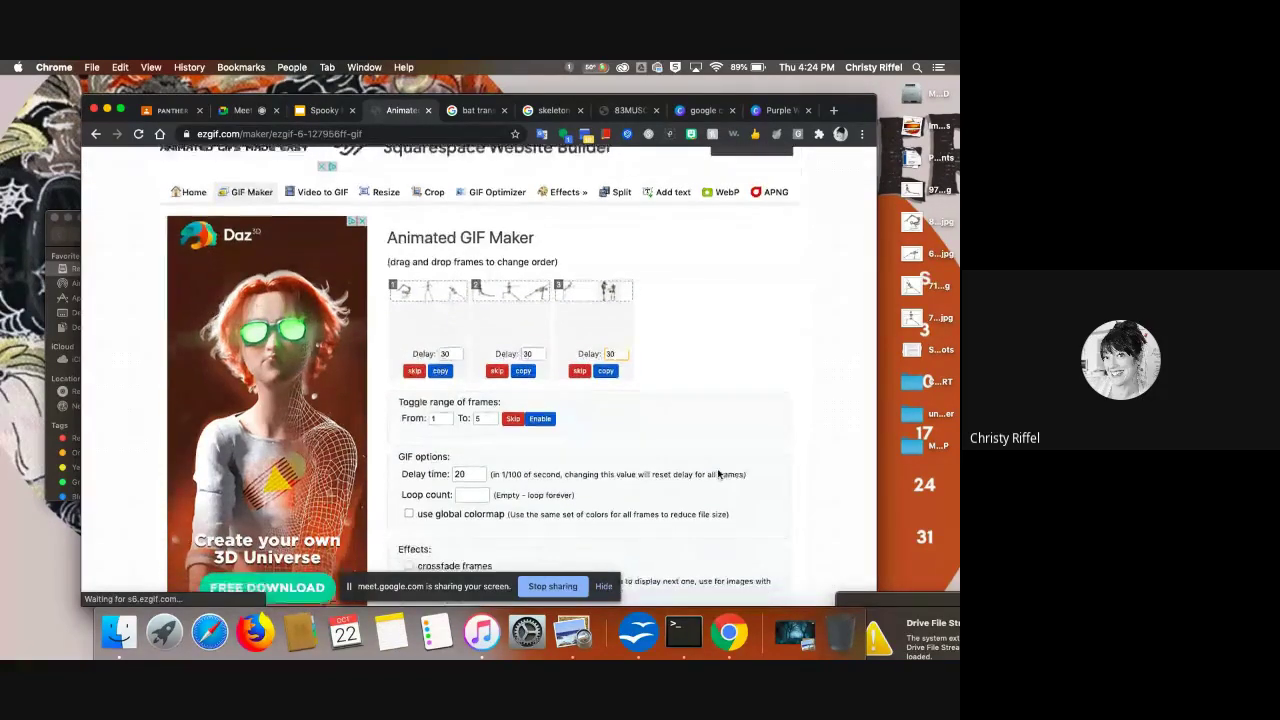
scroll(717, 474, "down", 2)
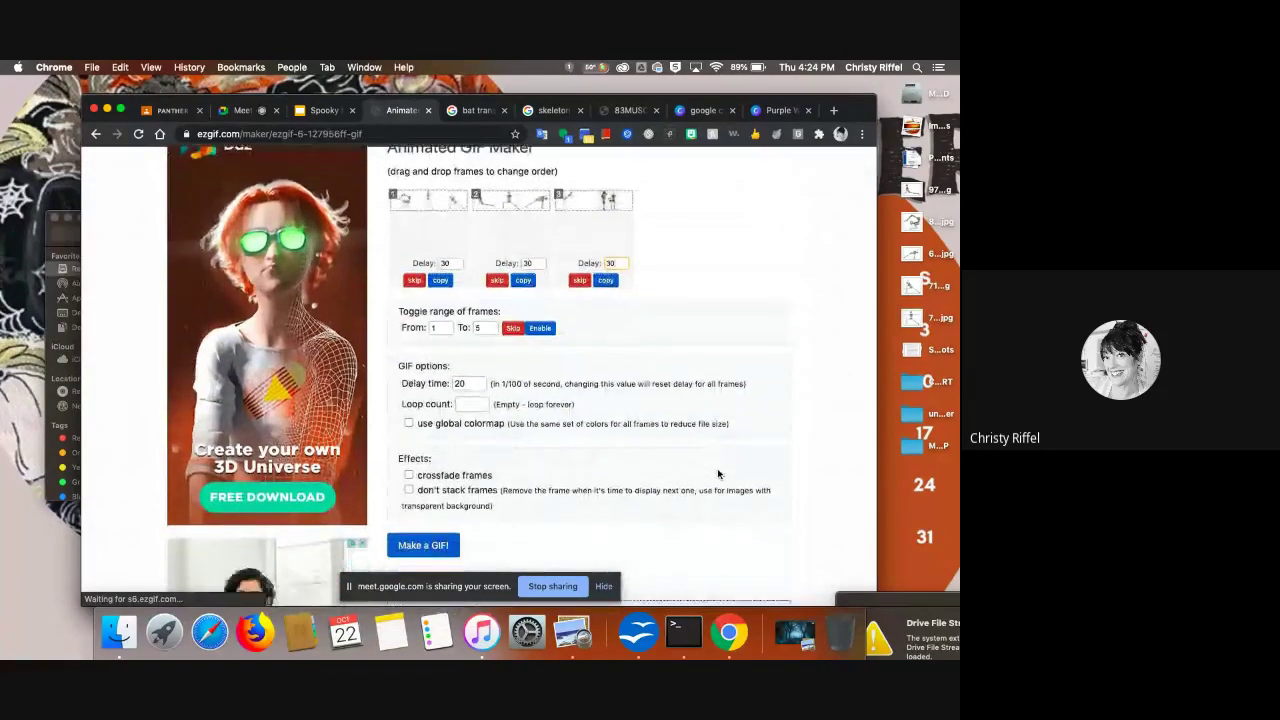
left_click(422, 545)
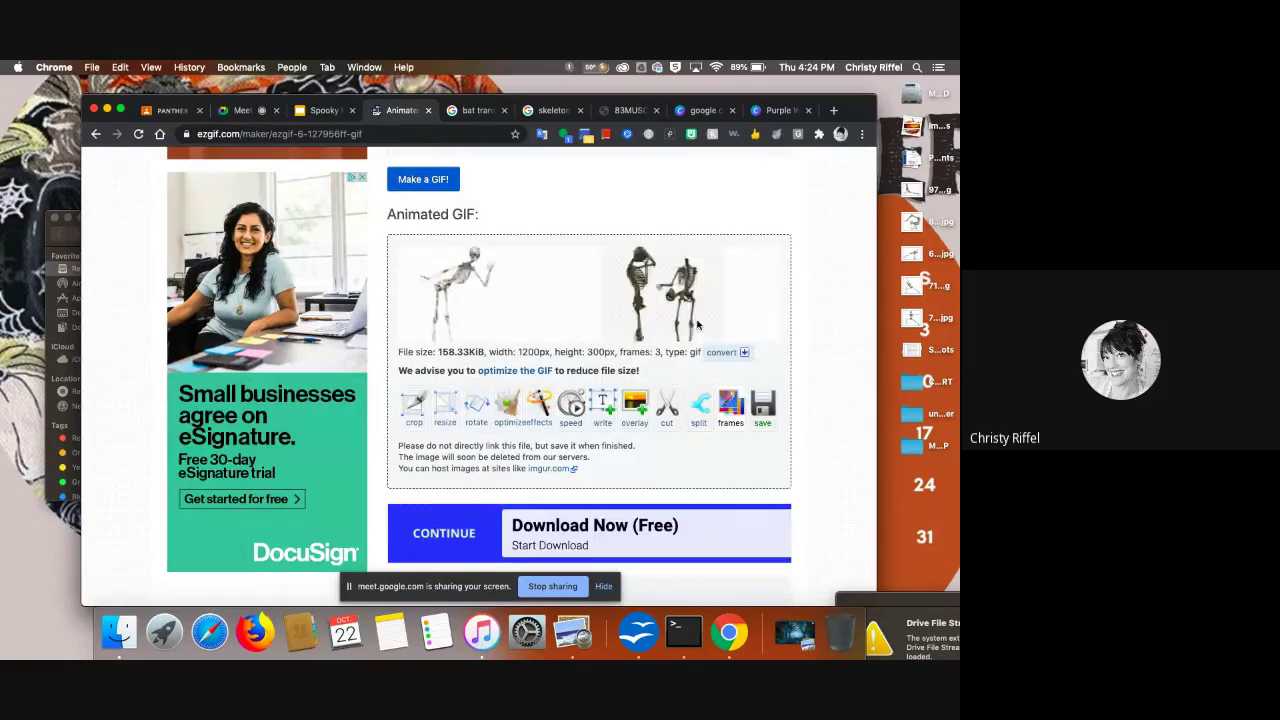
scroll(688, 295, "down", 1)
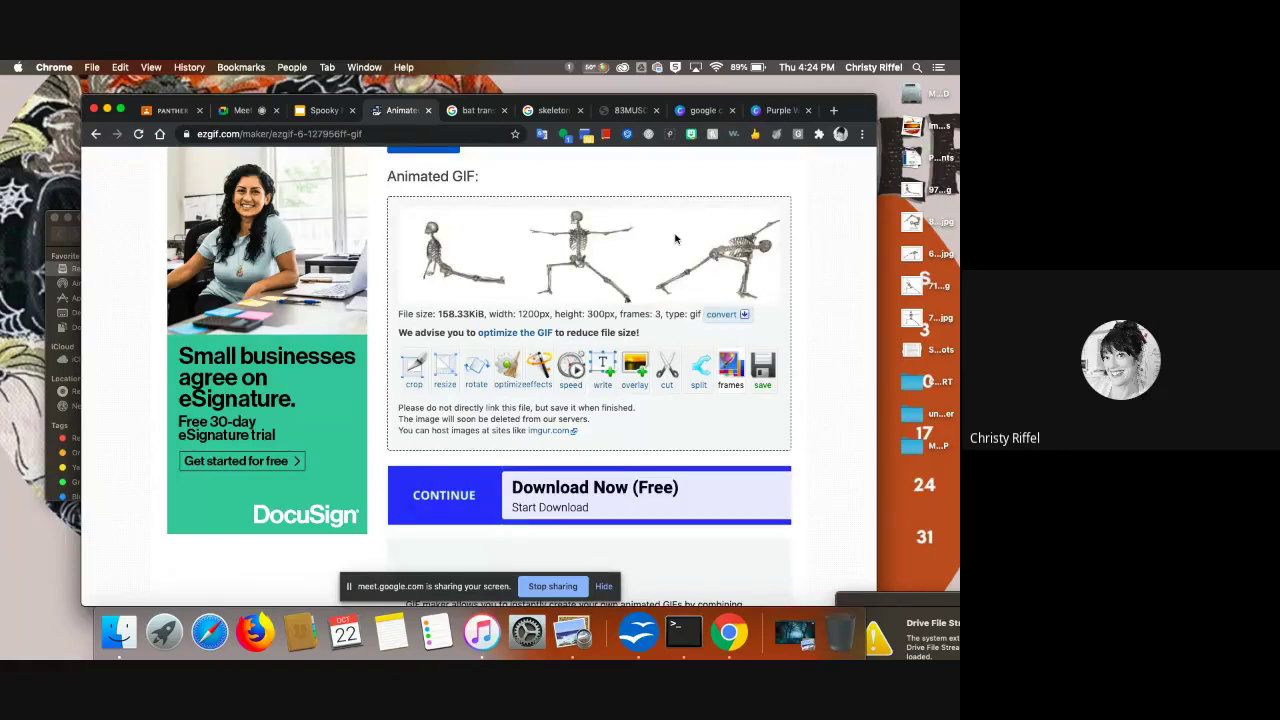
scroll(678, 240, "up", 10)
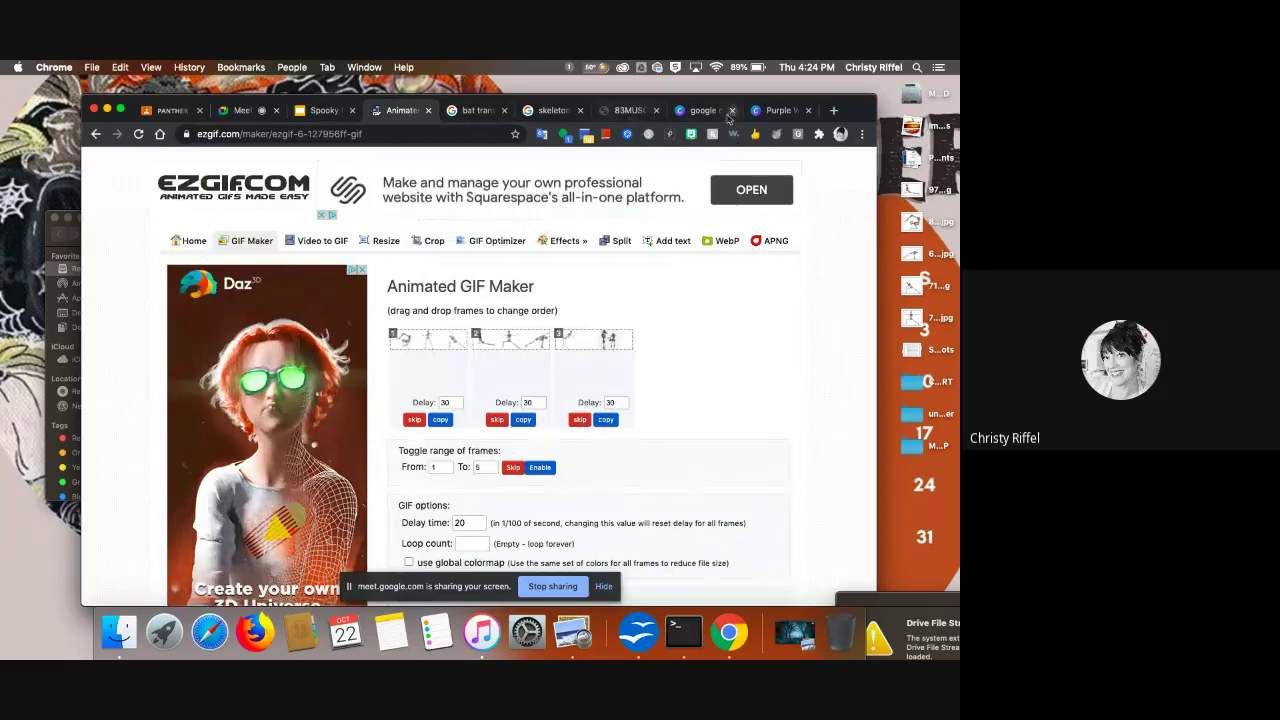
left_click(782, 110)
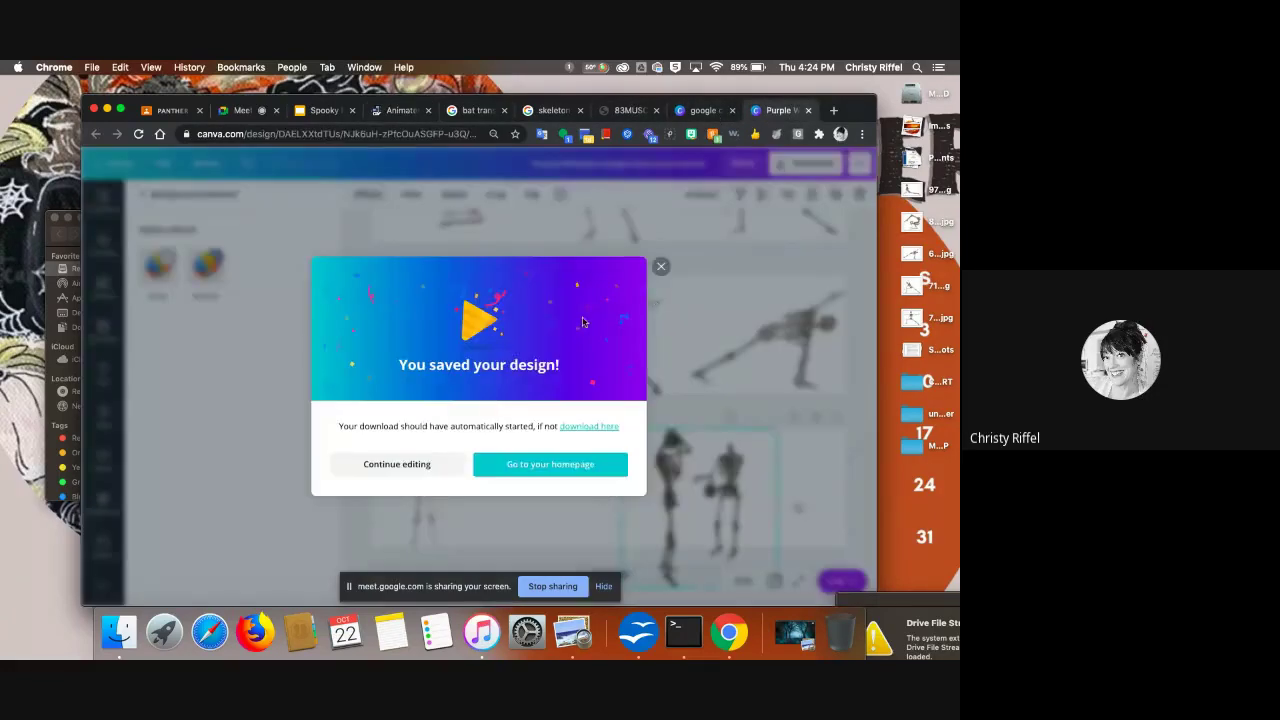
- Clear the background of the two-skeleton image on page 3 using Background Remover
left_click(661, 268)
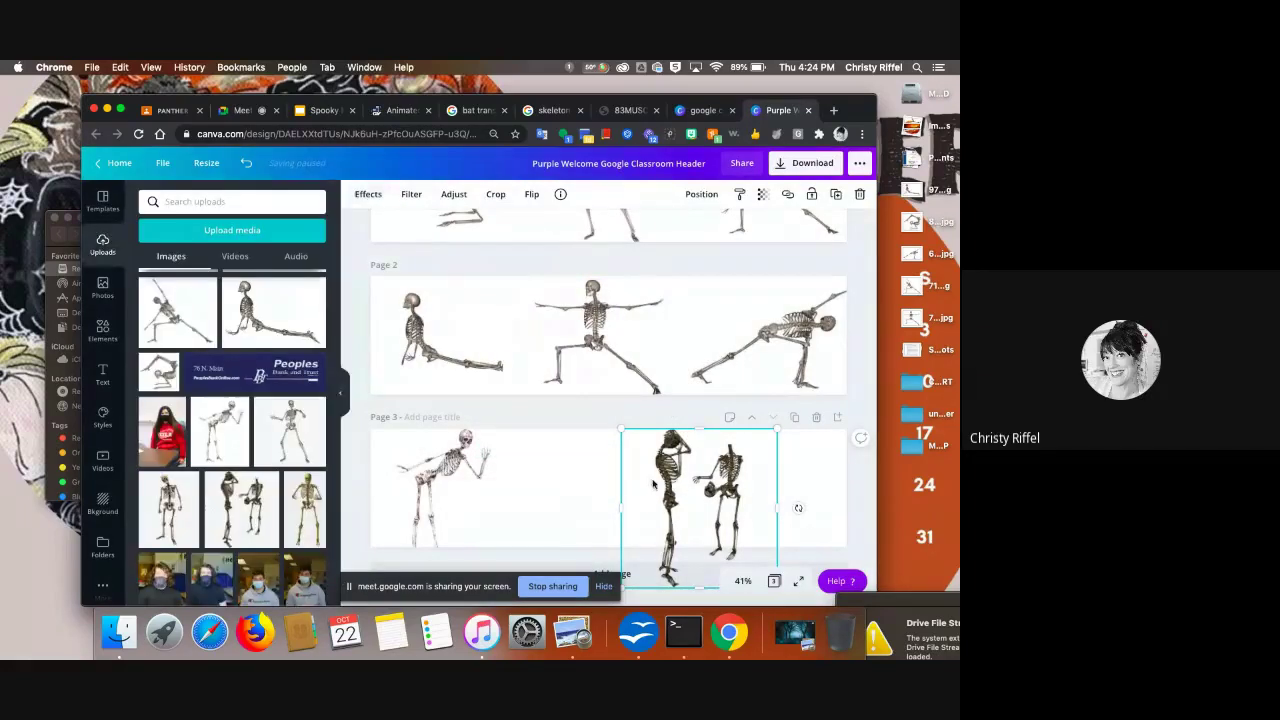
left_click(358, 200)
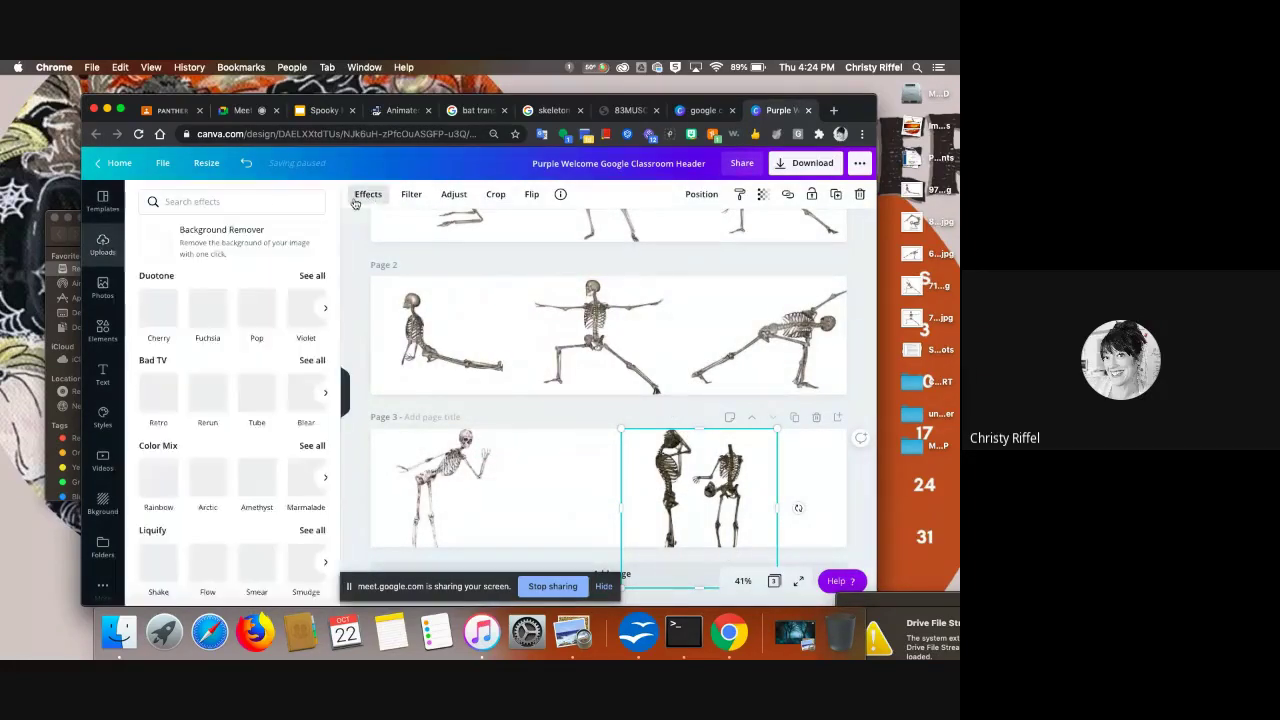
left_click(235, 245)
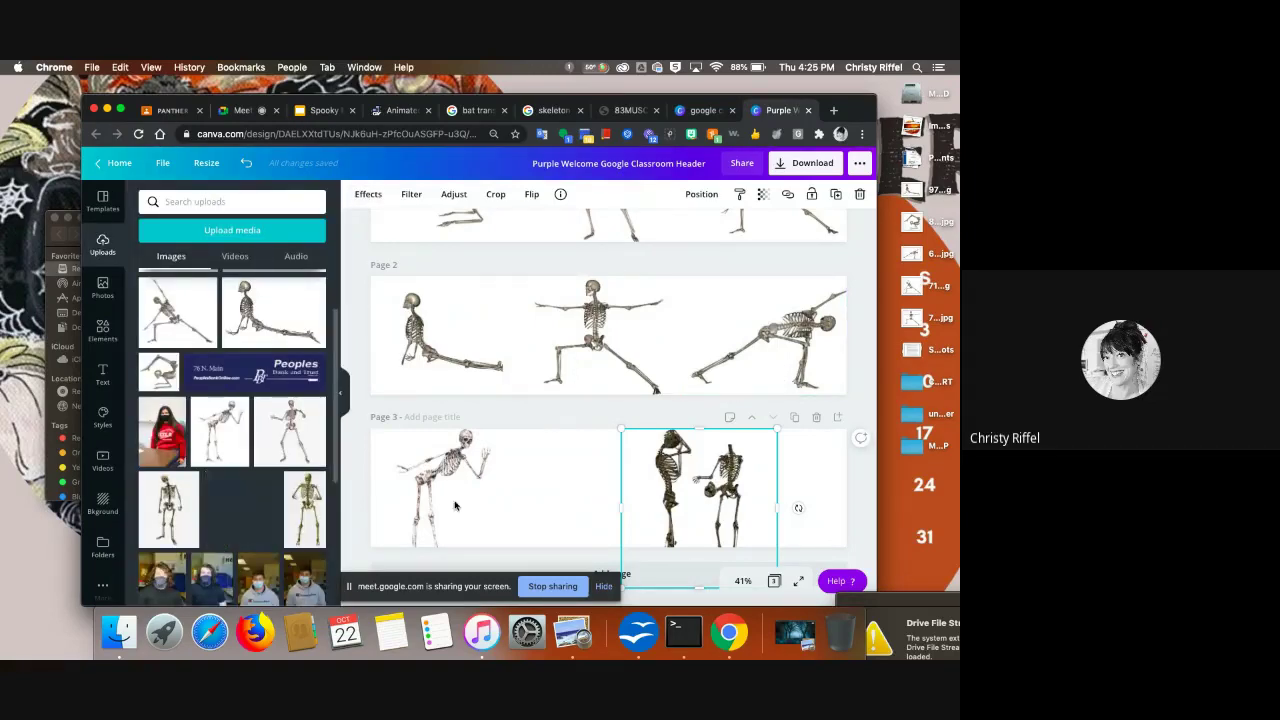
left_click(557, 477)
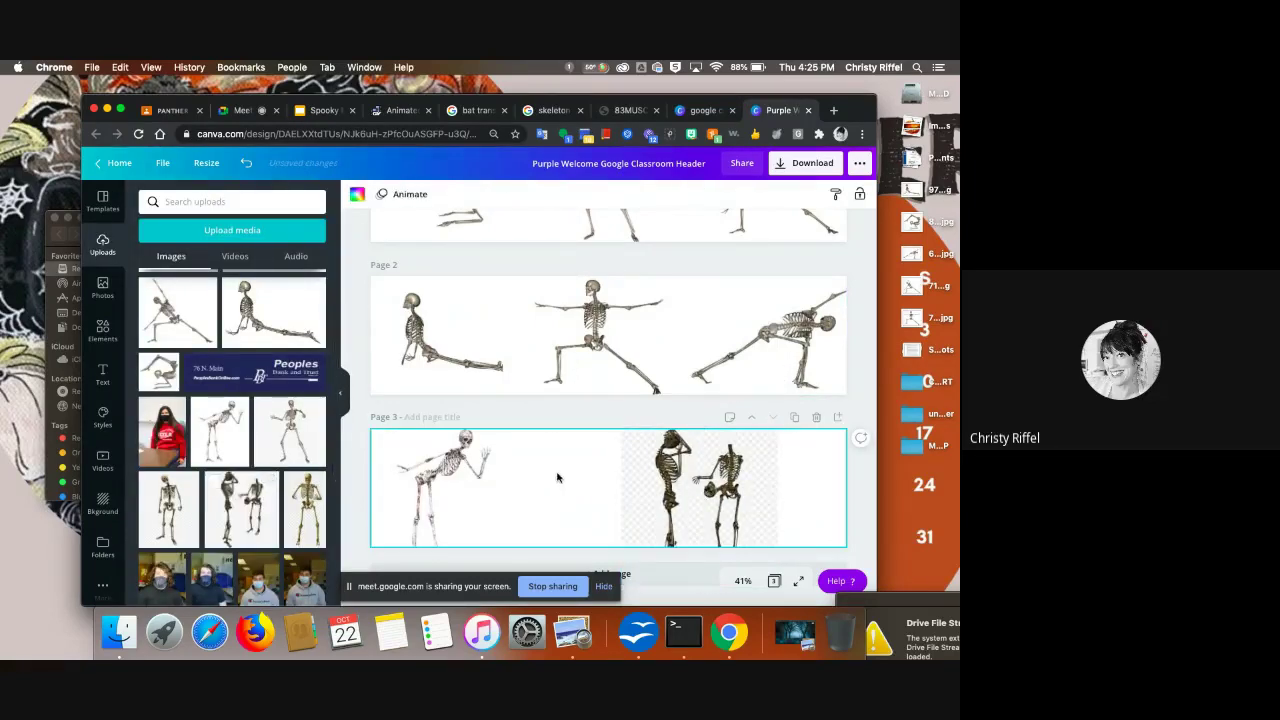
left_click(703, 492)
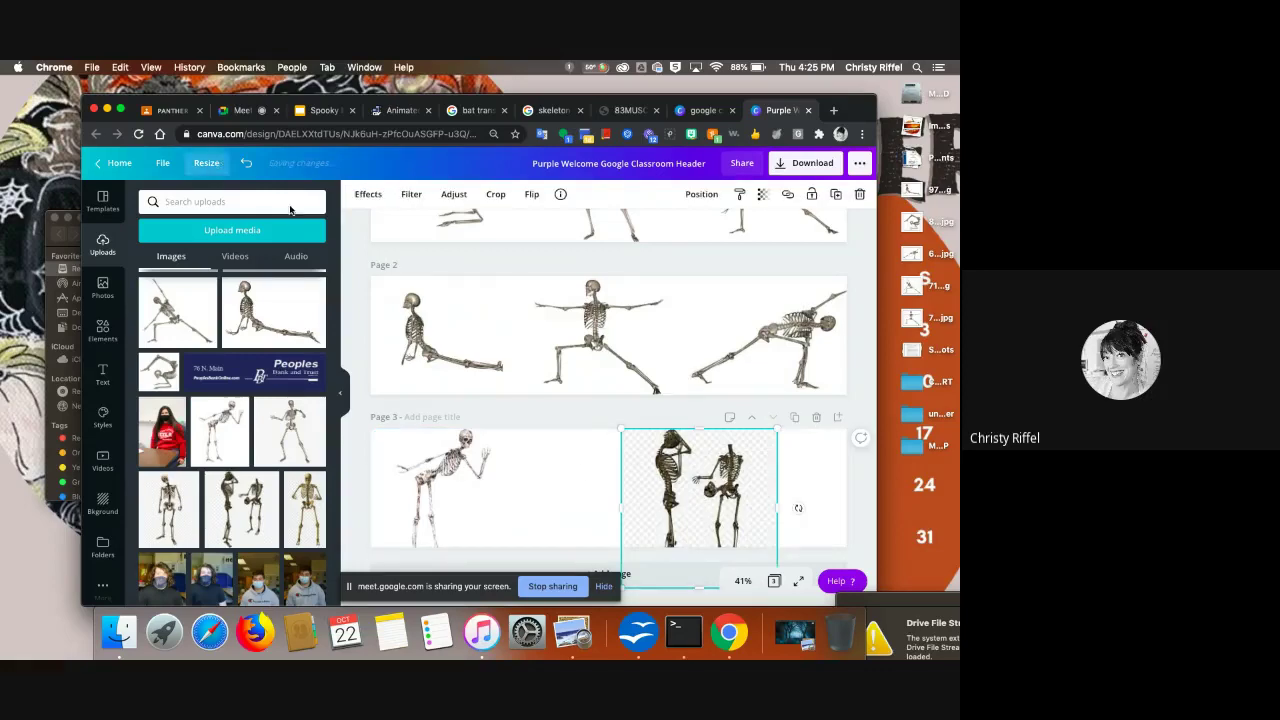
left_click(370, 199)
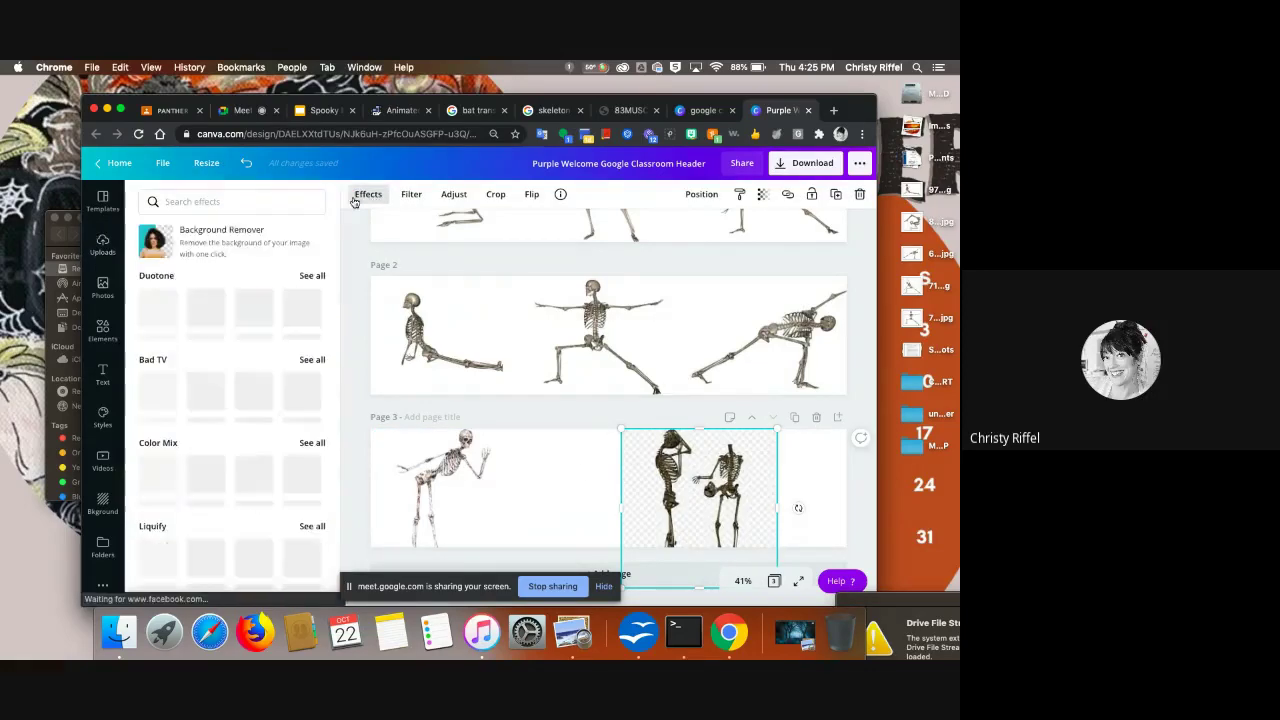
left_click(245, 244)
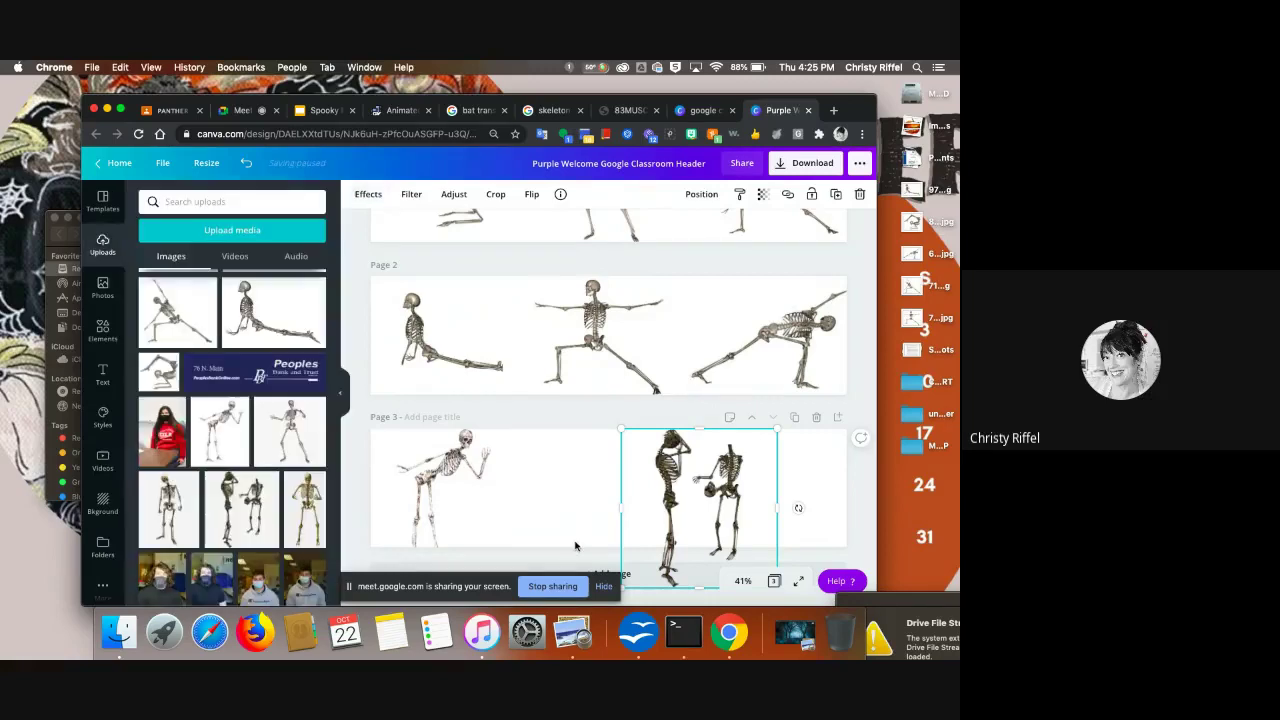
left_click(575, 465)
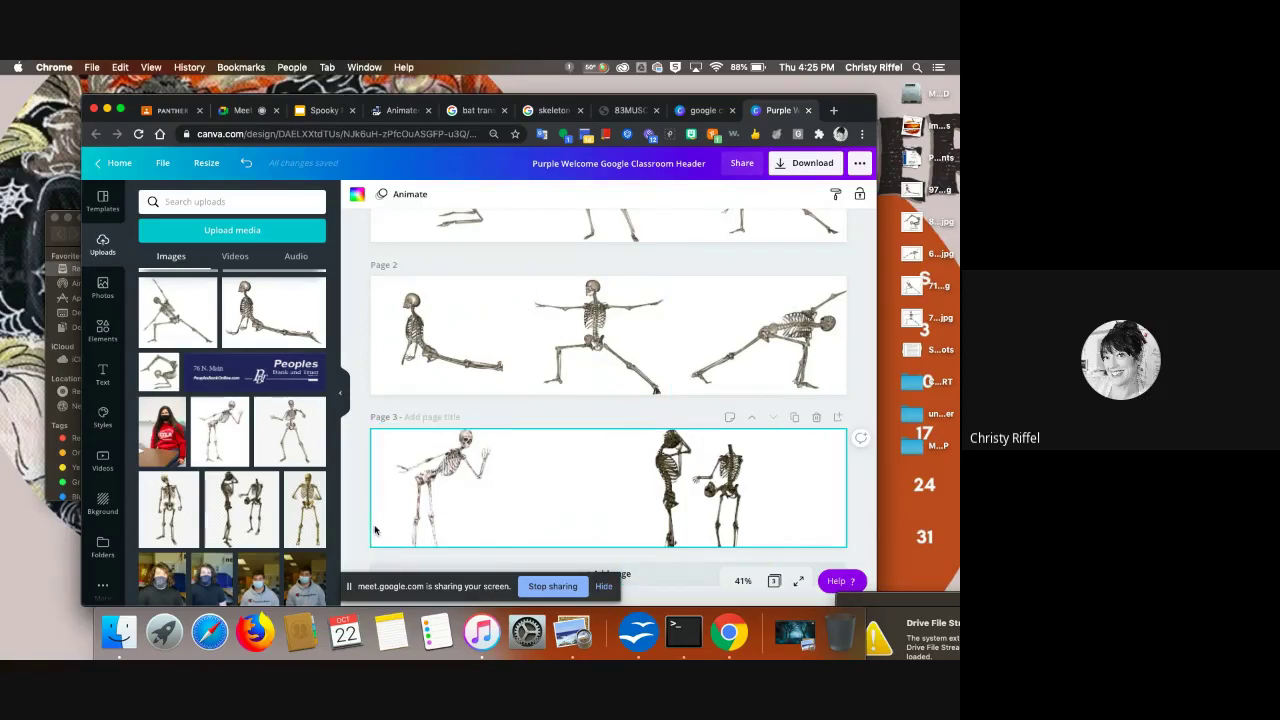
- Download all three pages of the header as JPG files at quality 100
left_click(806, 164)
left_click(850, 248)
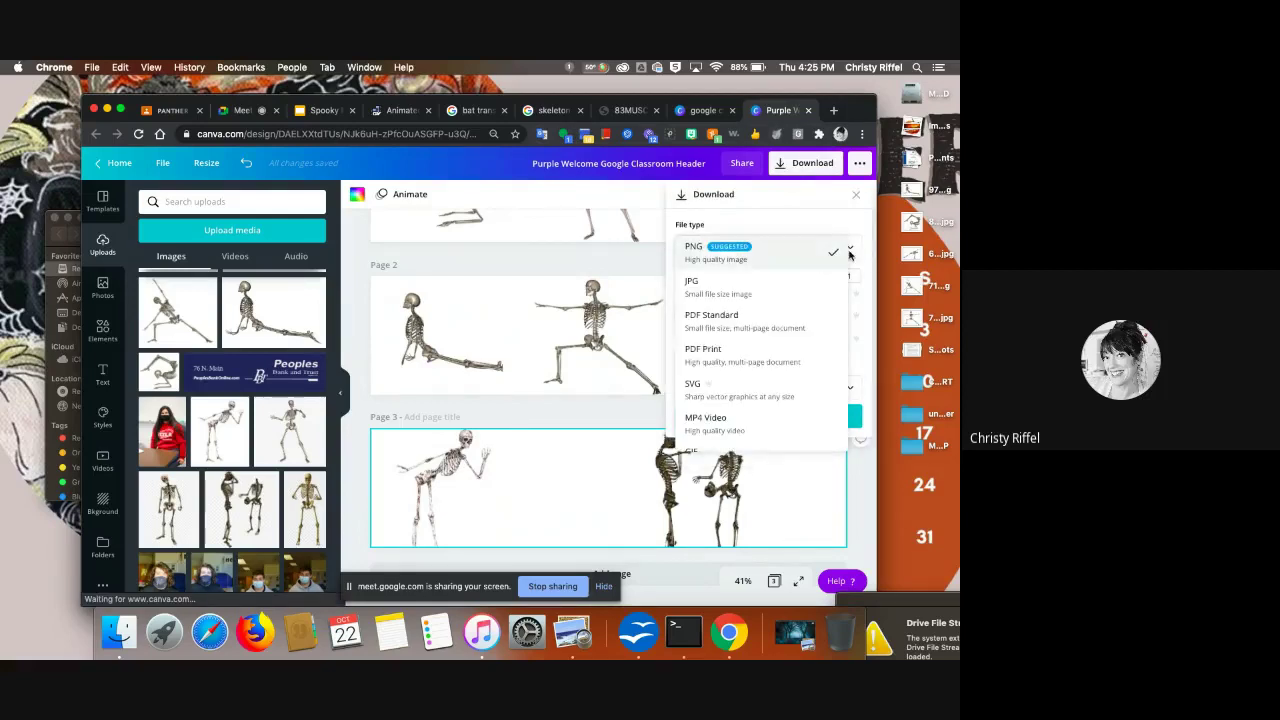
left_click(780, 282)
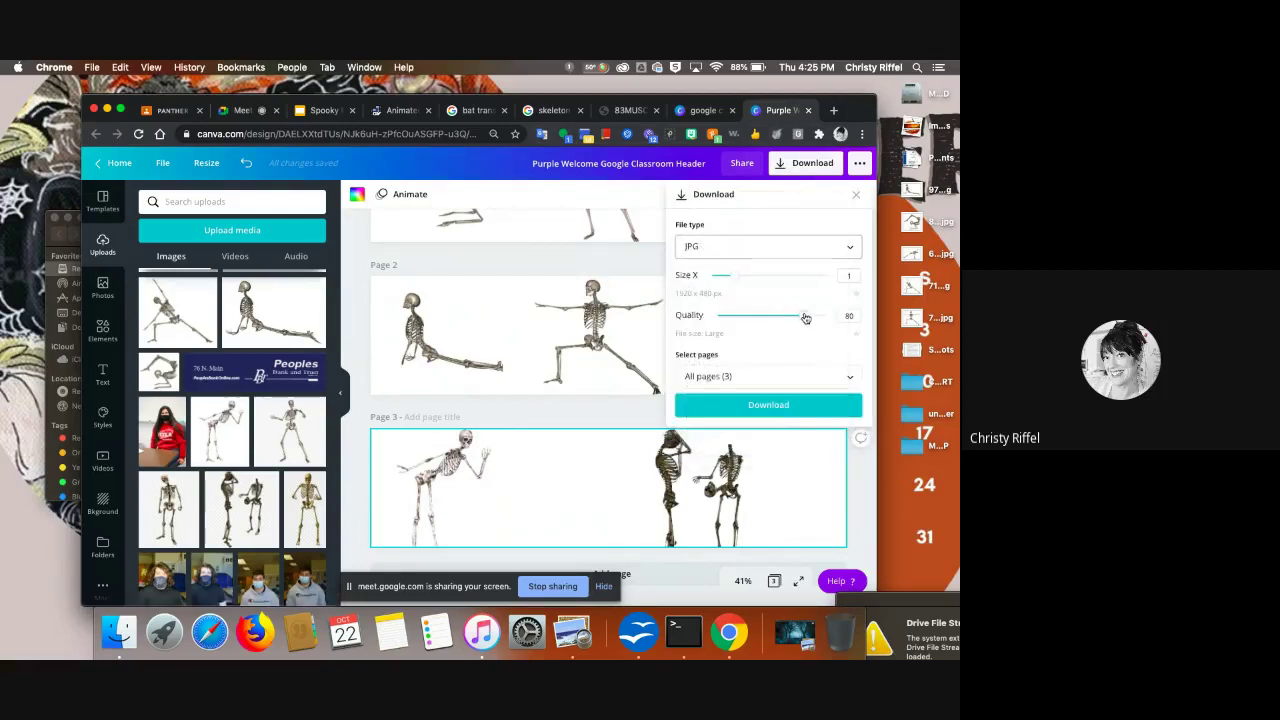
left_click_drag(797, 315, 824, 315)
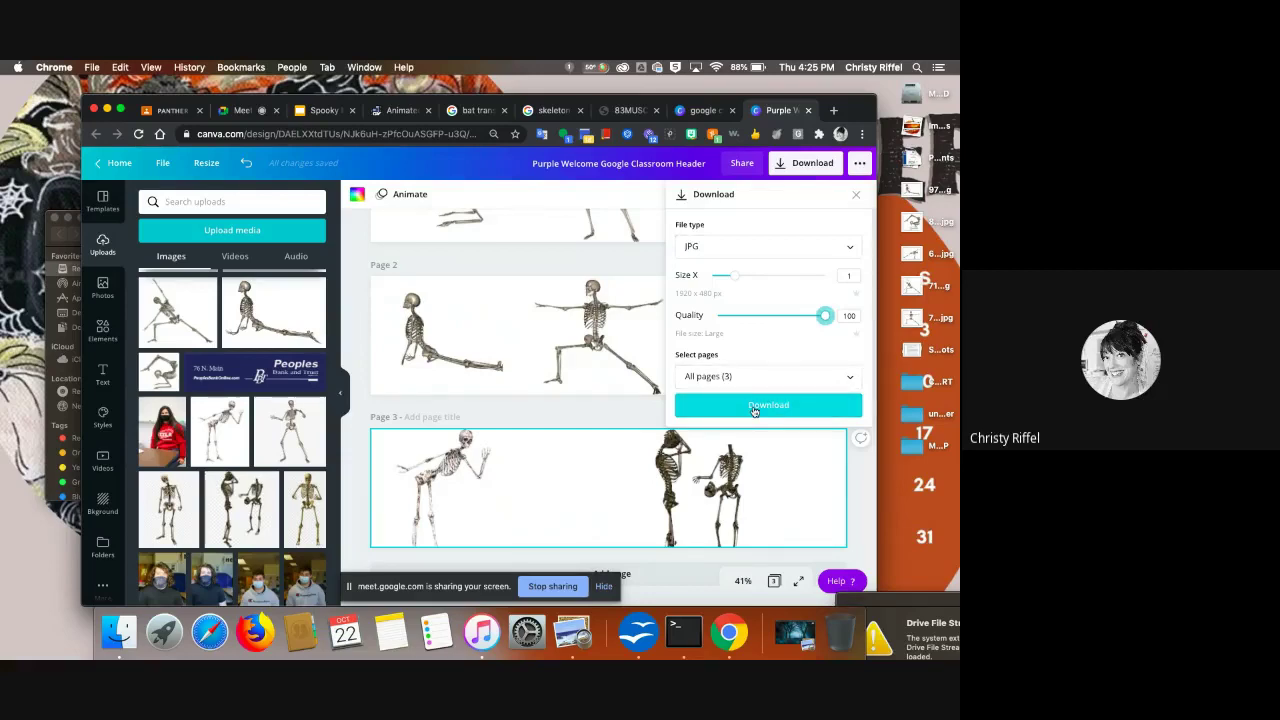
left_click(754, 406)
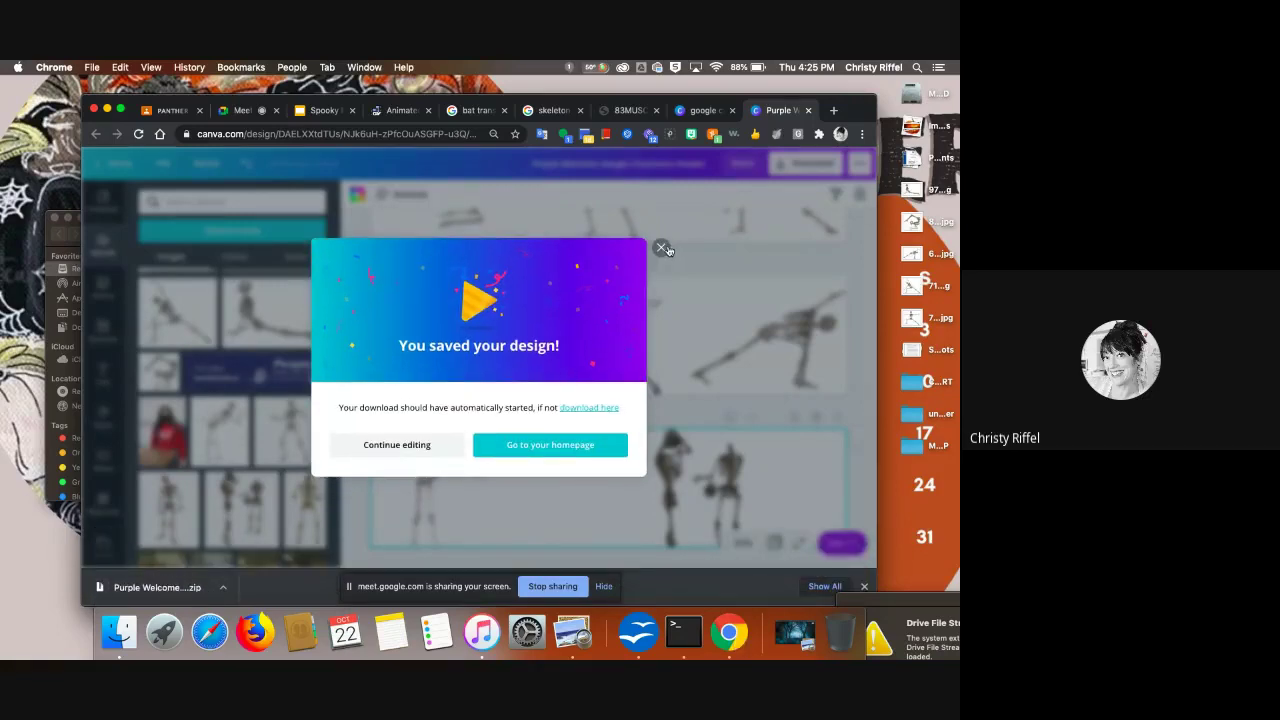
left_click(661, 247)
- Extract the downloaded Purple Welcome zip archive and close the open Finder windows
left_click(222, 593)
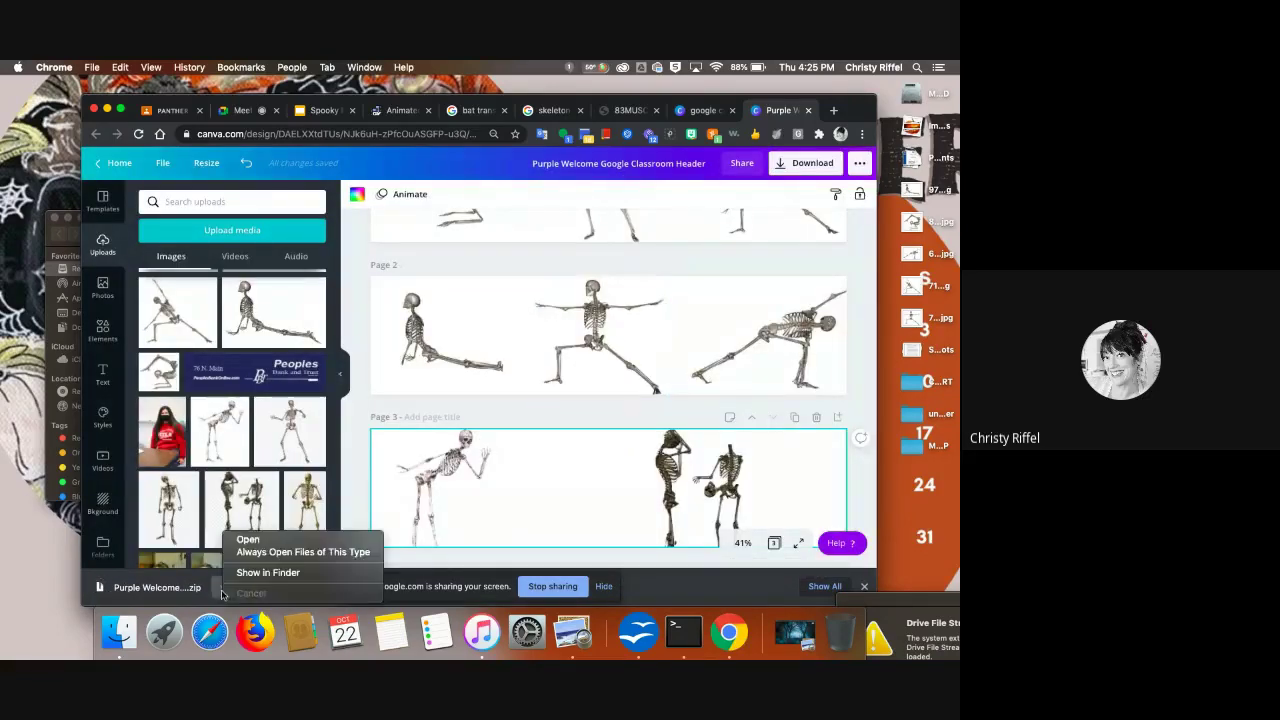
left_click(254, 541)
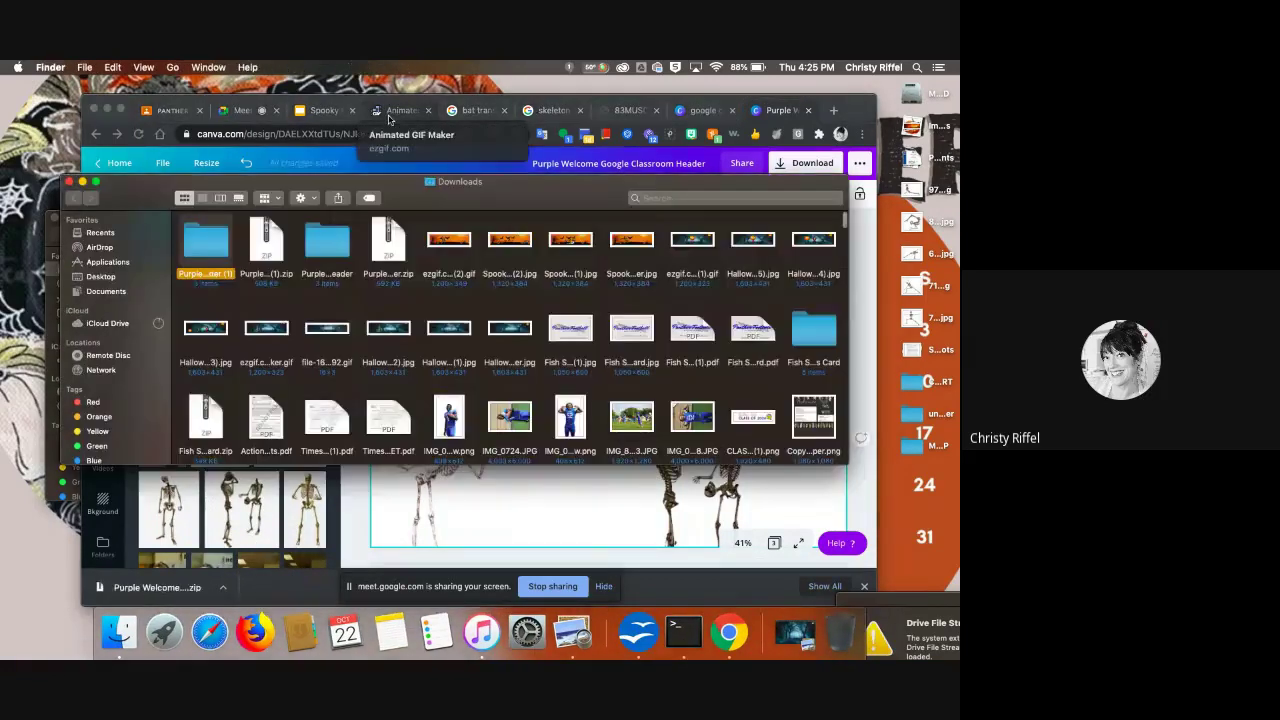
left_click(70, 184)
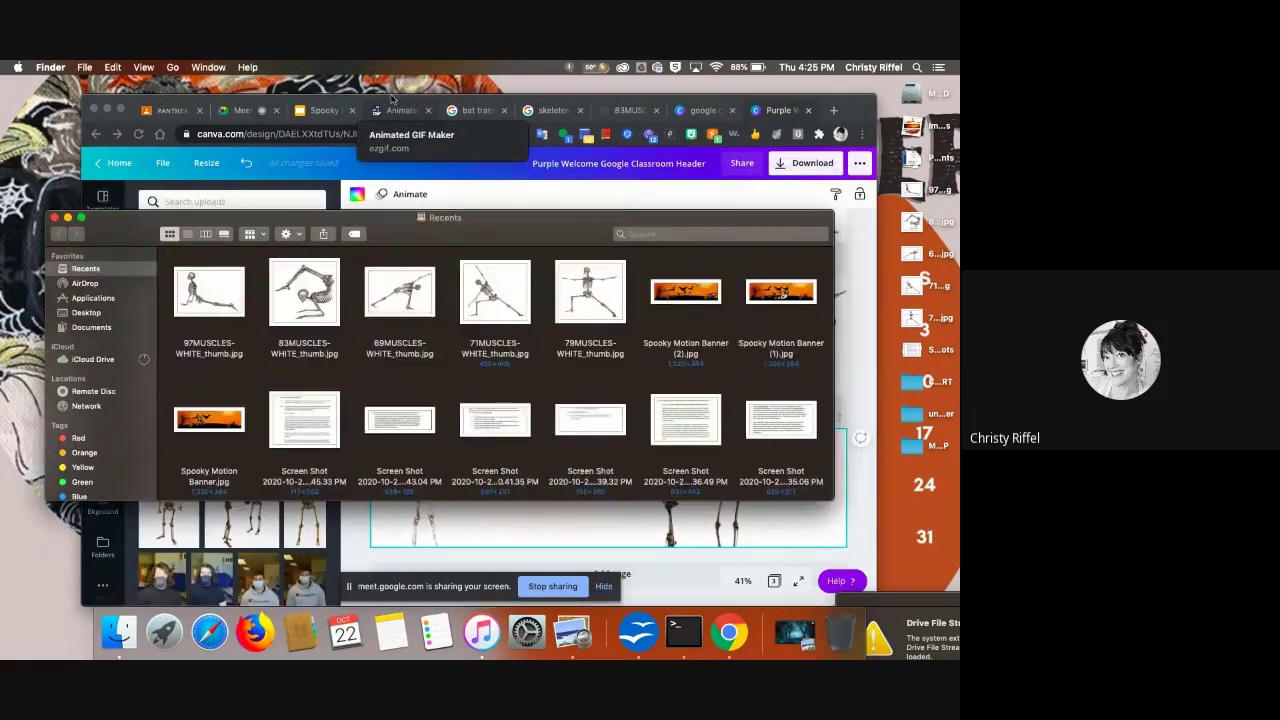
left_click(54, 218)
- Start a new GIF in ezgif's GIF Maker from 1.jpg, 2.jpg and 3.jpg in the Purple Welcome Google Classroom Header (1) folder in Downloads
left_click(400, 110)
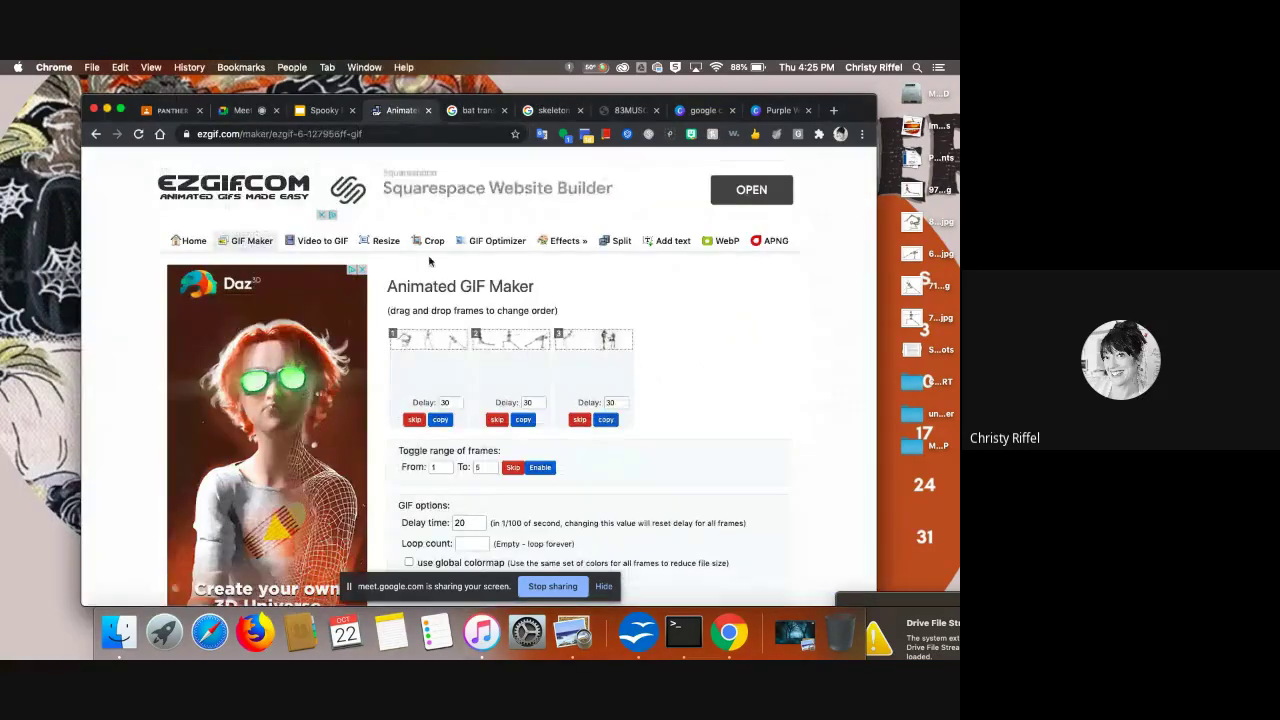
left_click(252, 242)
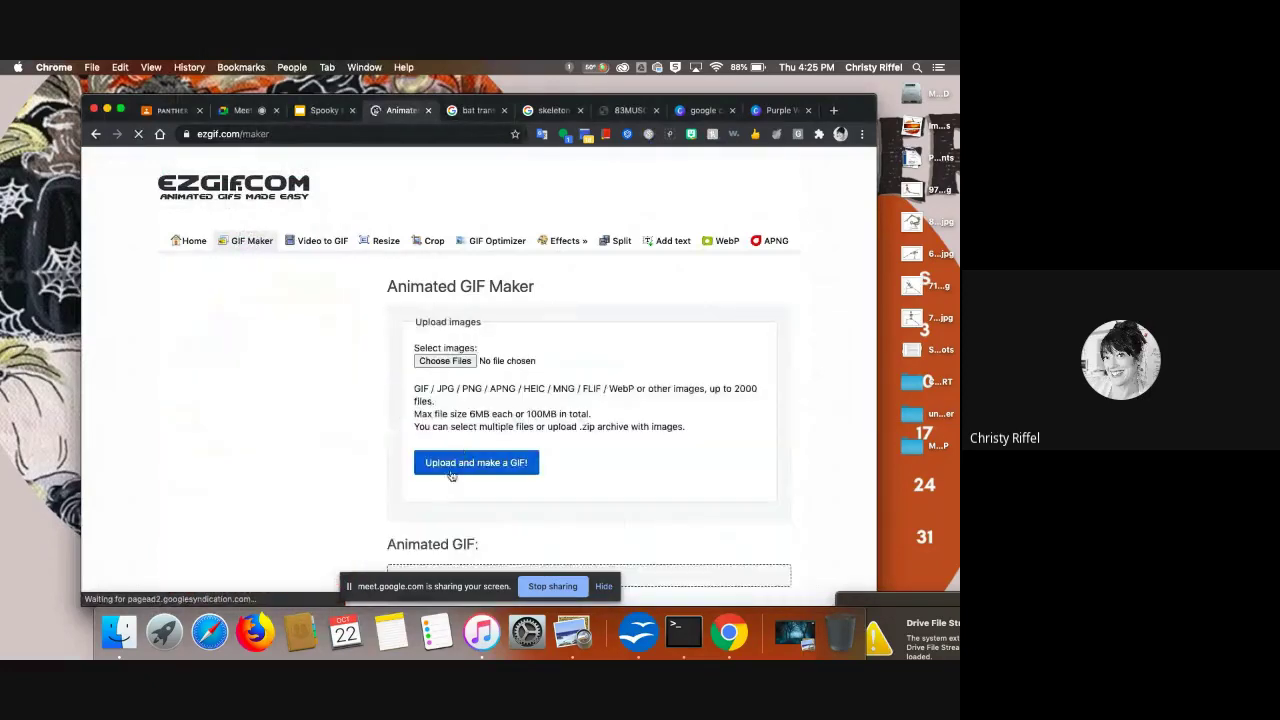
left_click(446, 361)
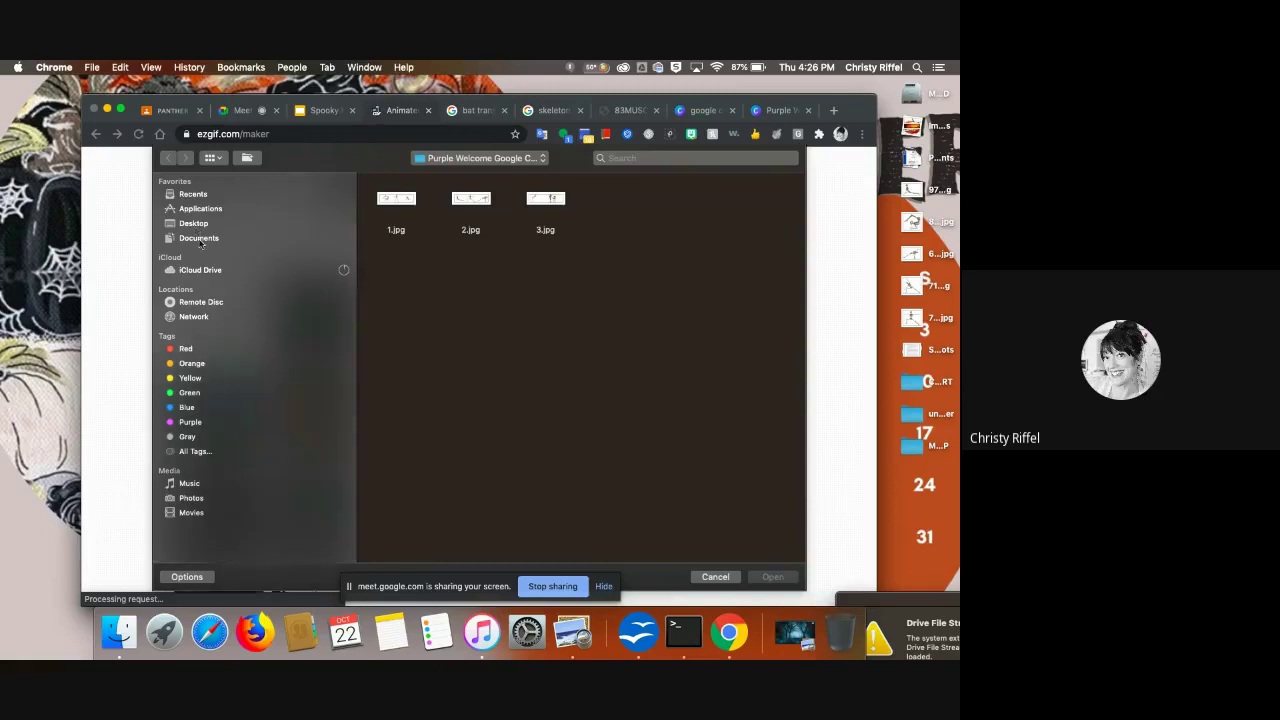
left_click(542, 161)
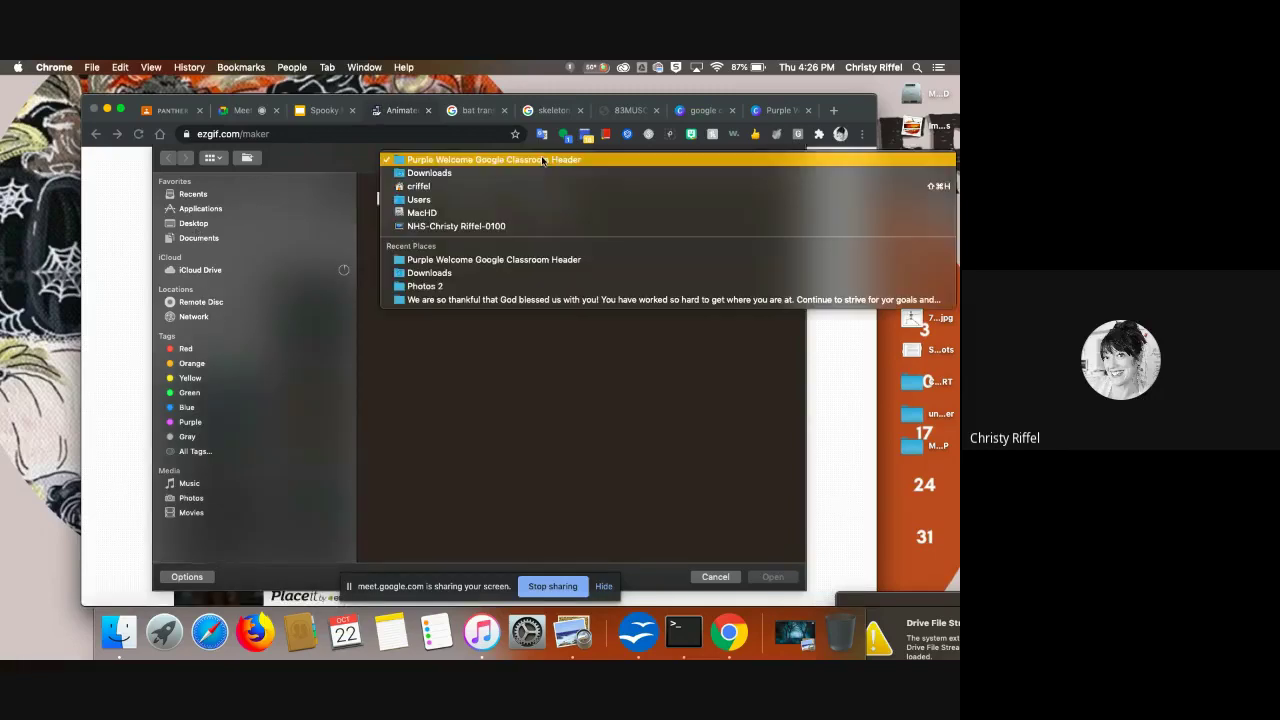
left_click(478, 168)
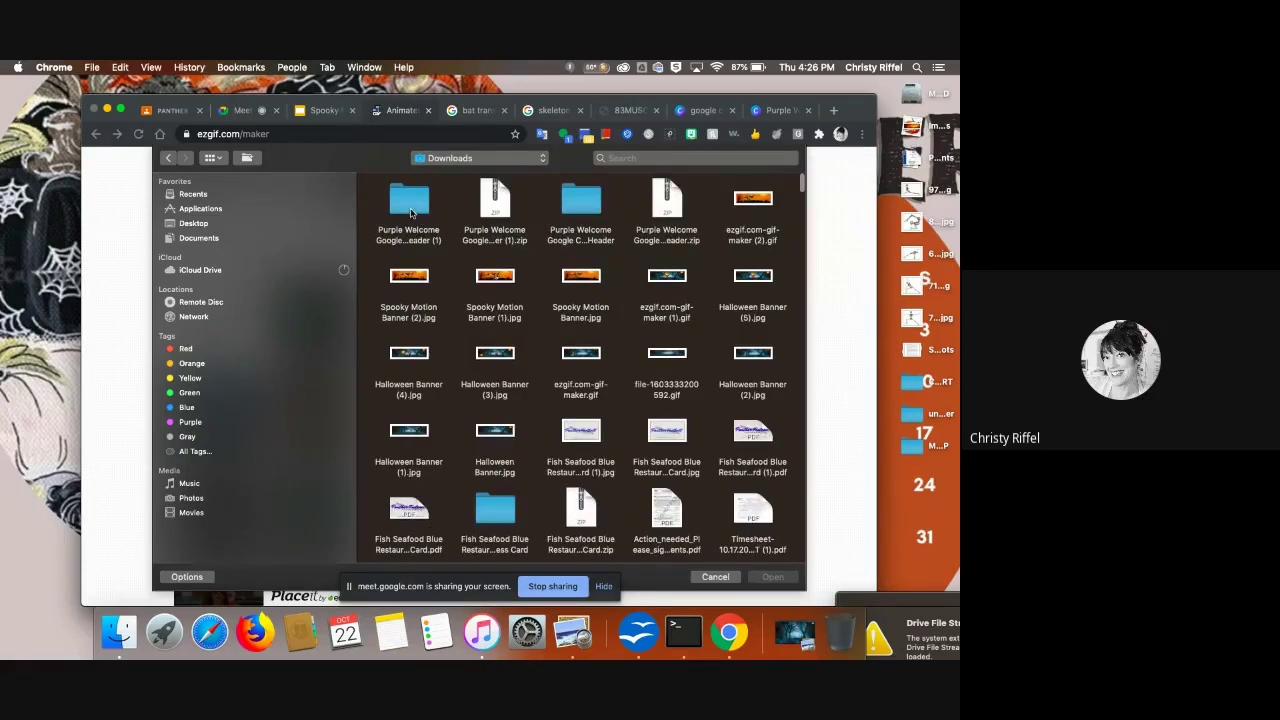
double_click(410, 207)
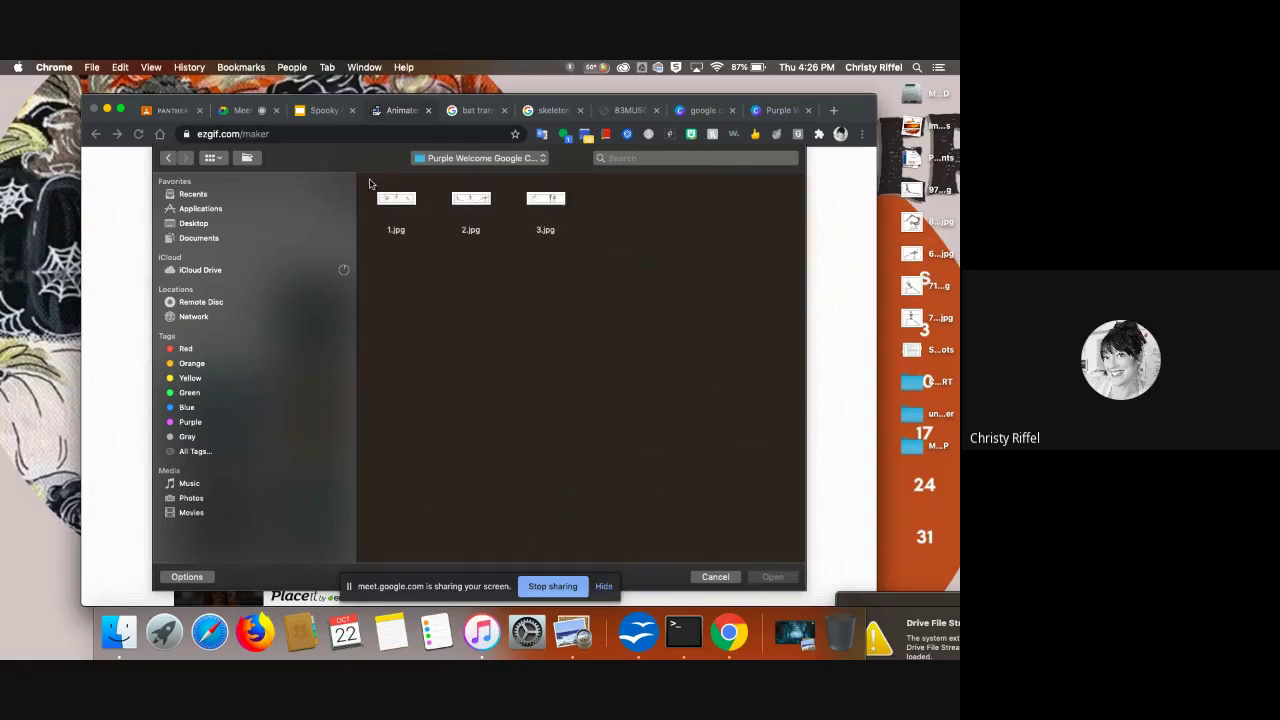
left_click_drag(369, 183, 589, 229)
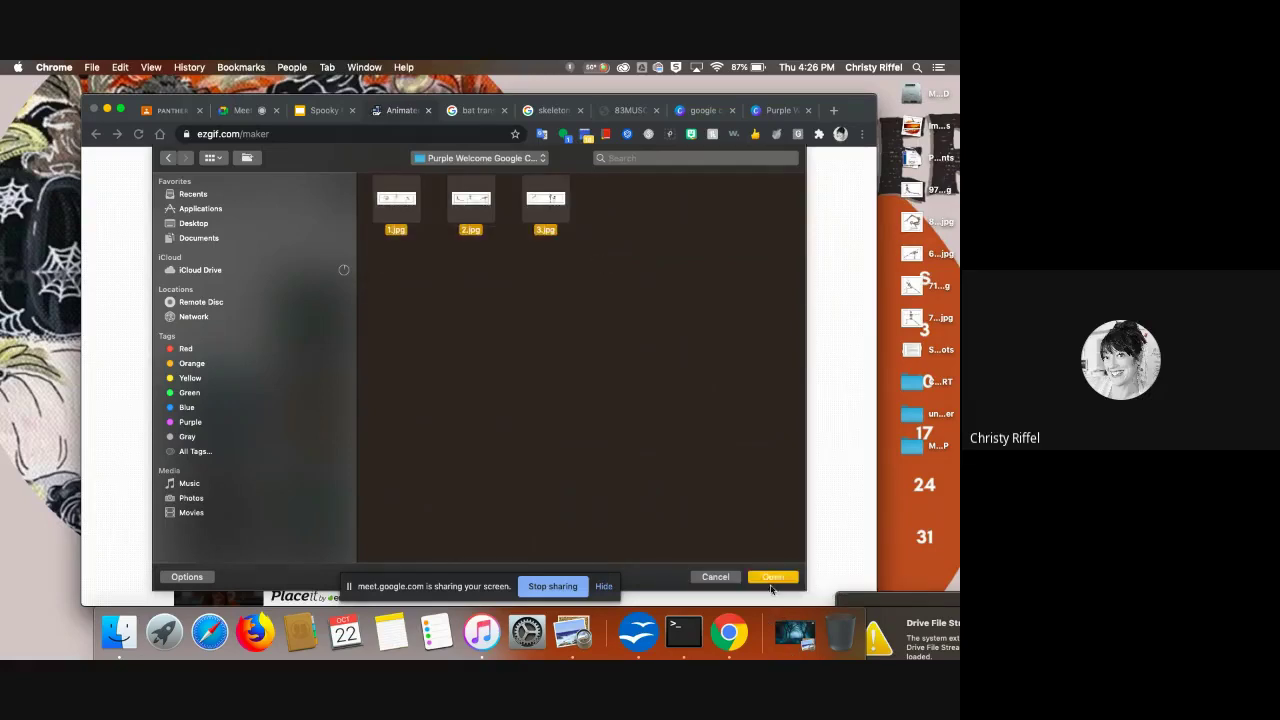
left_click(772, 578)
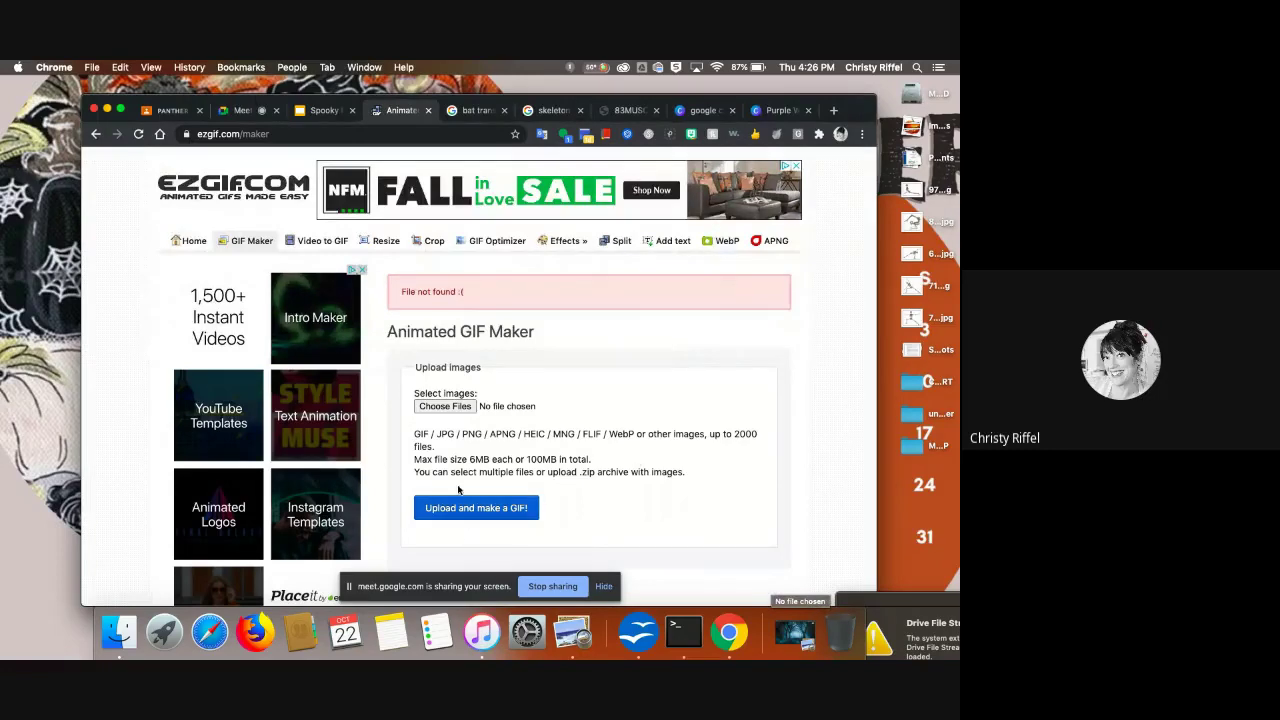
left_click(448, 406)
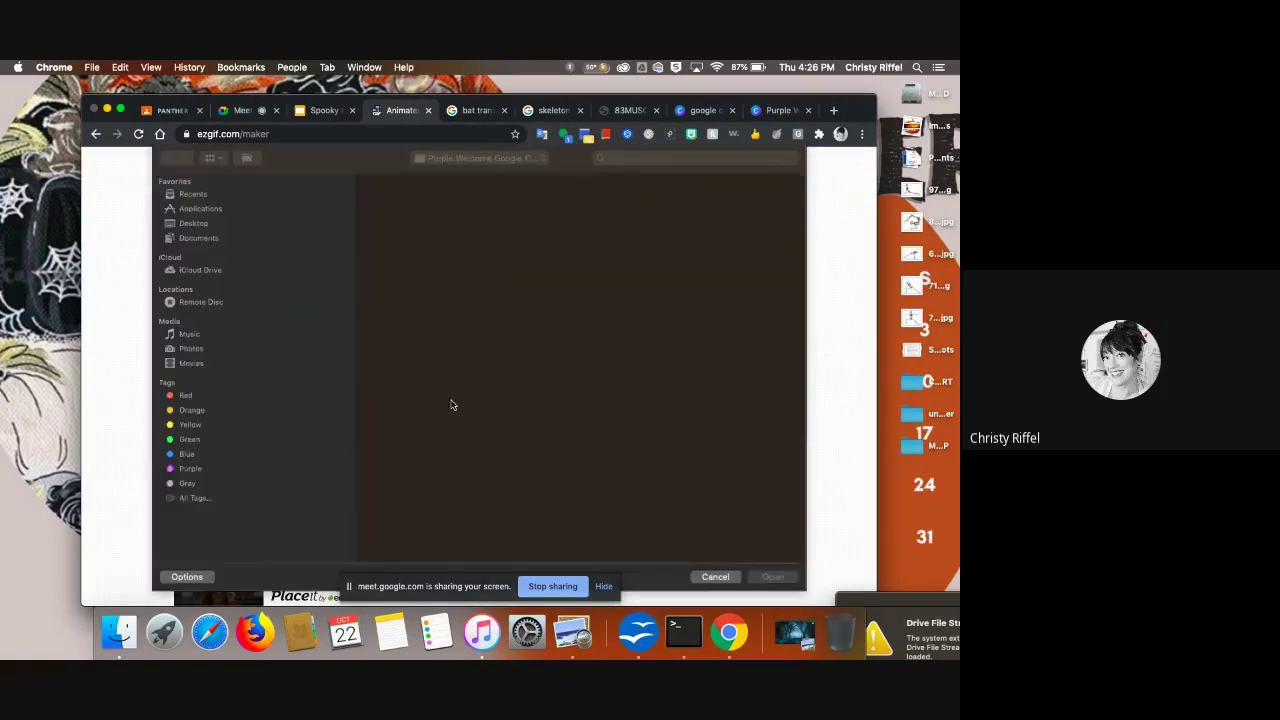
left_click_drag(385, 190, 614, 262)
left_click(779, 577)
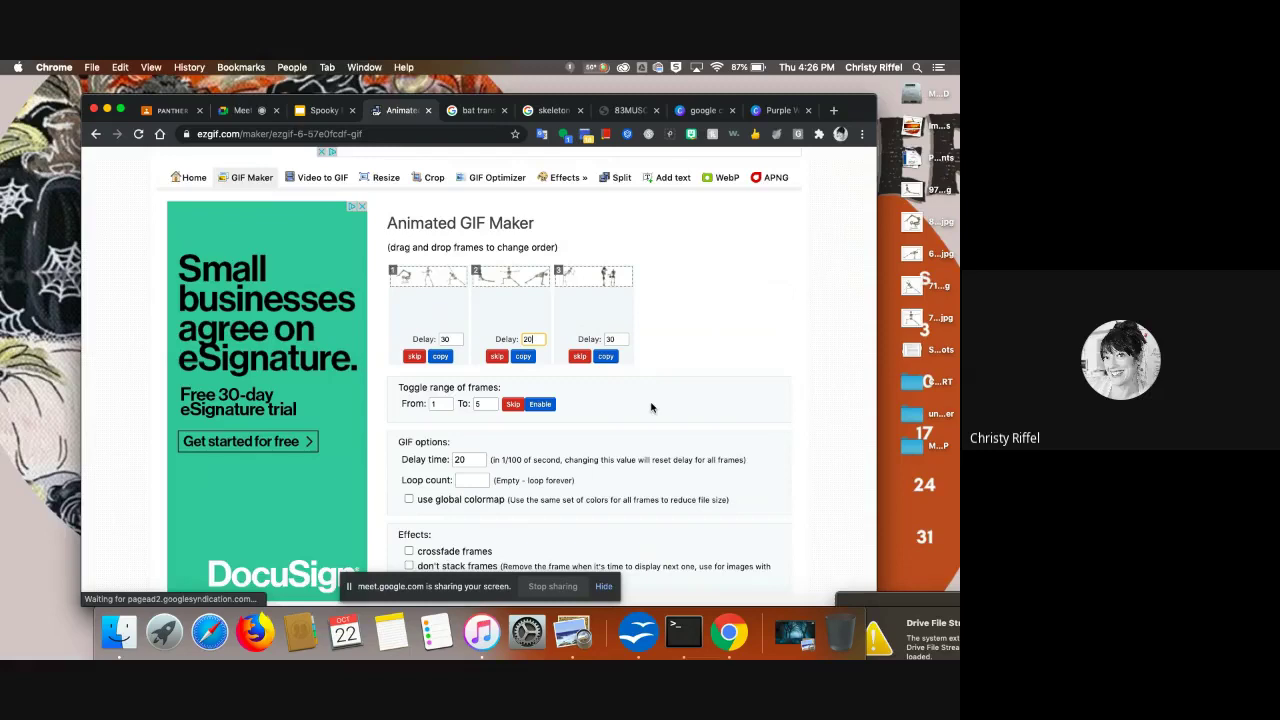
- Generate the new animated GIF from the re-uploaded frames and preview the animation
scroll(651, 407, "down", 4)
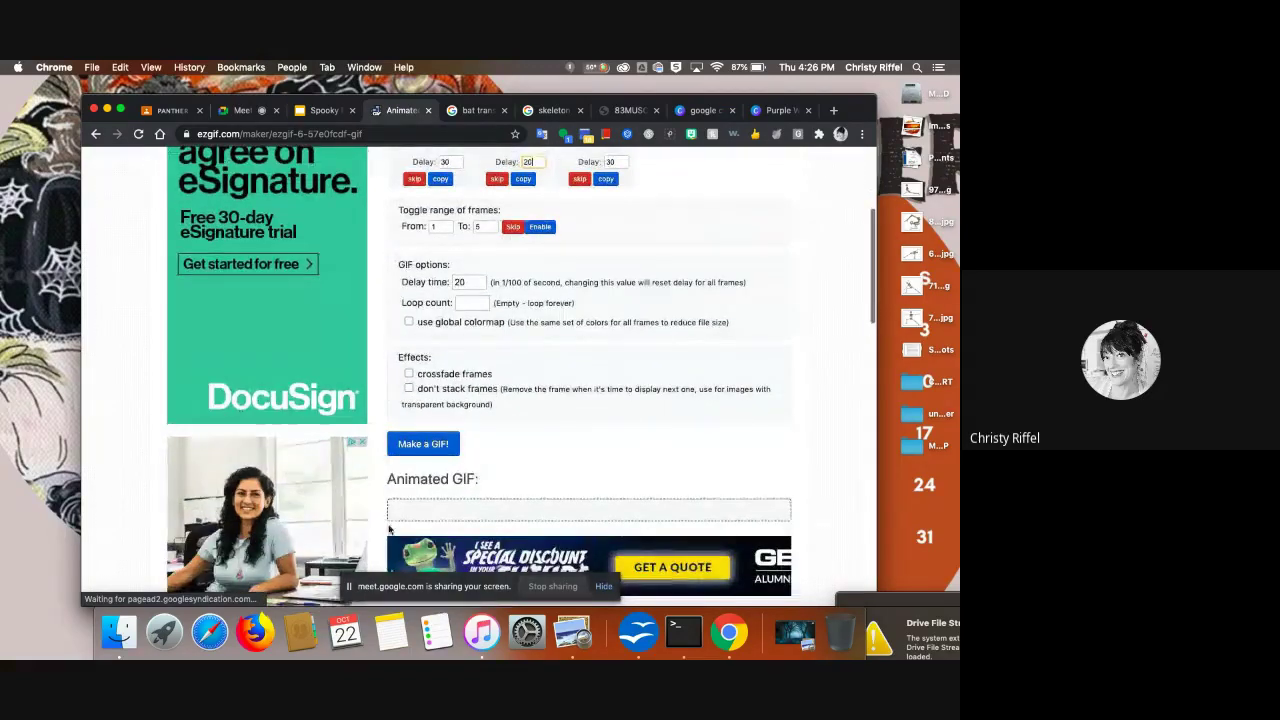
left_click(420, 448)
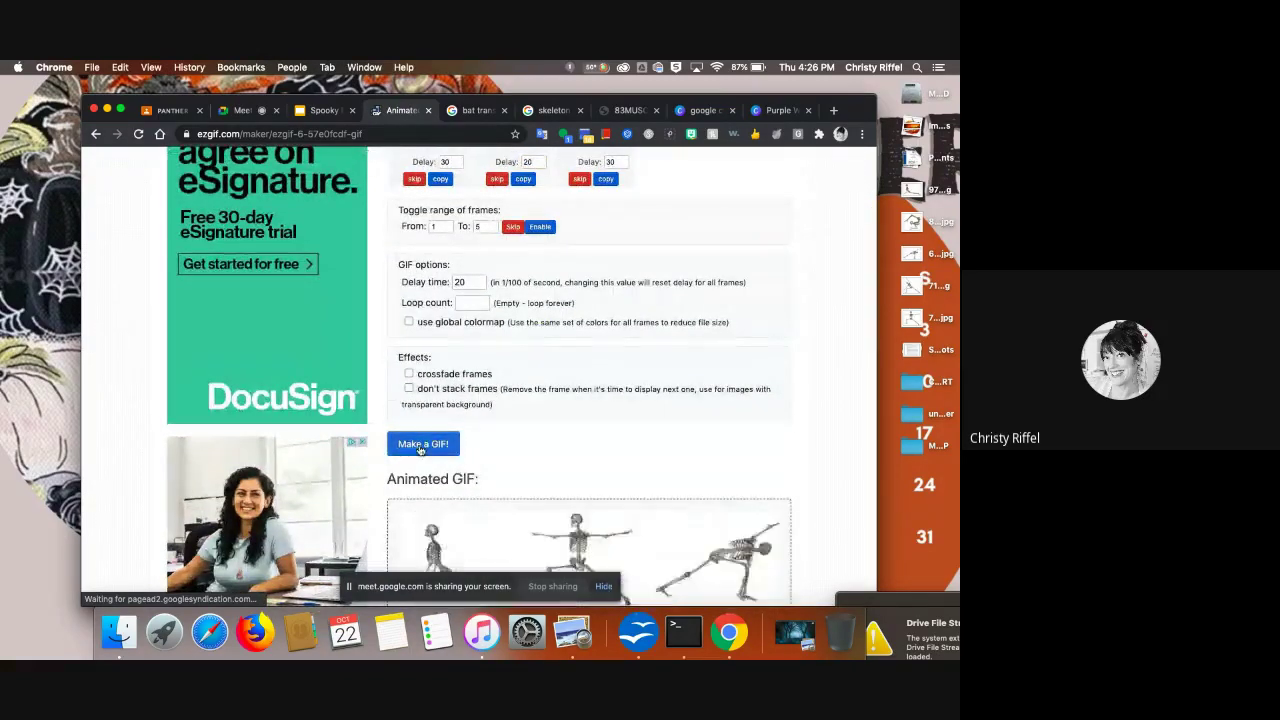
scroll(570, 400, "down", 5)
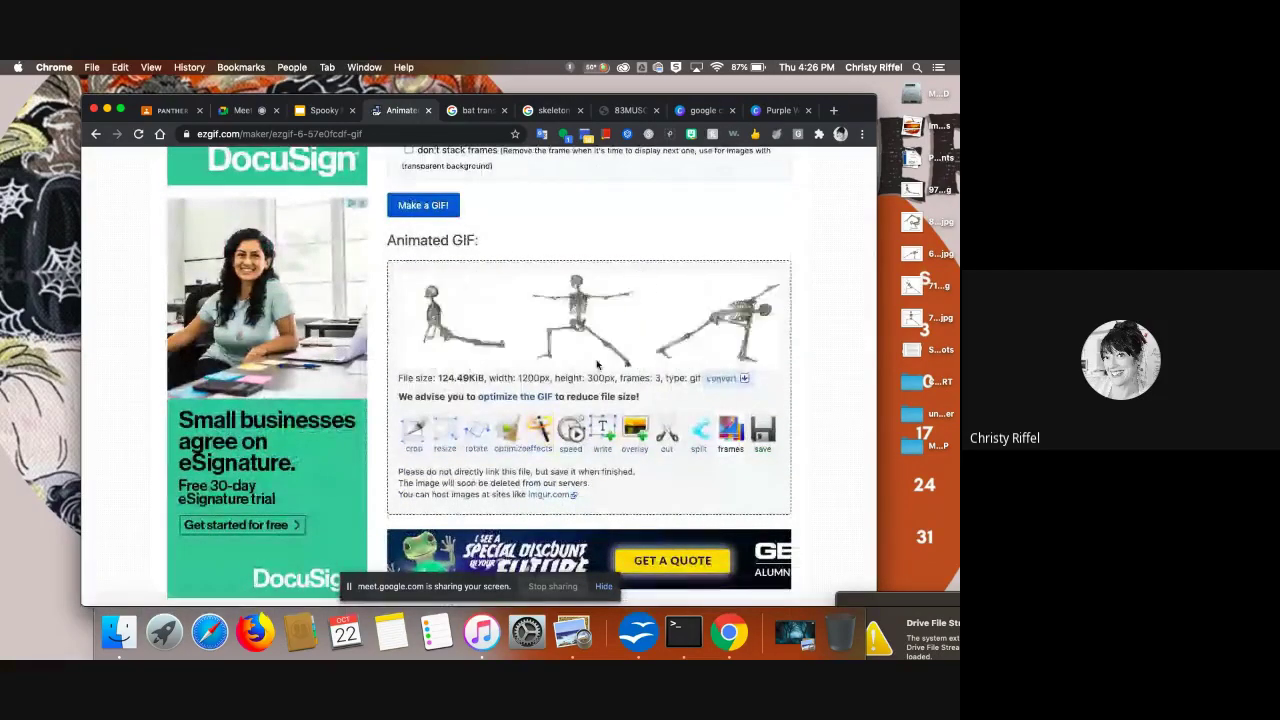
scroll(597, 365, "down", 3)
scroll(597, 365, "down", 1)
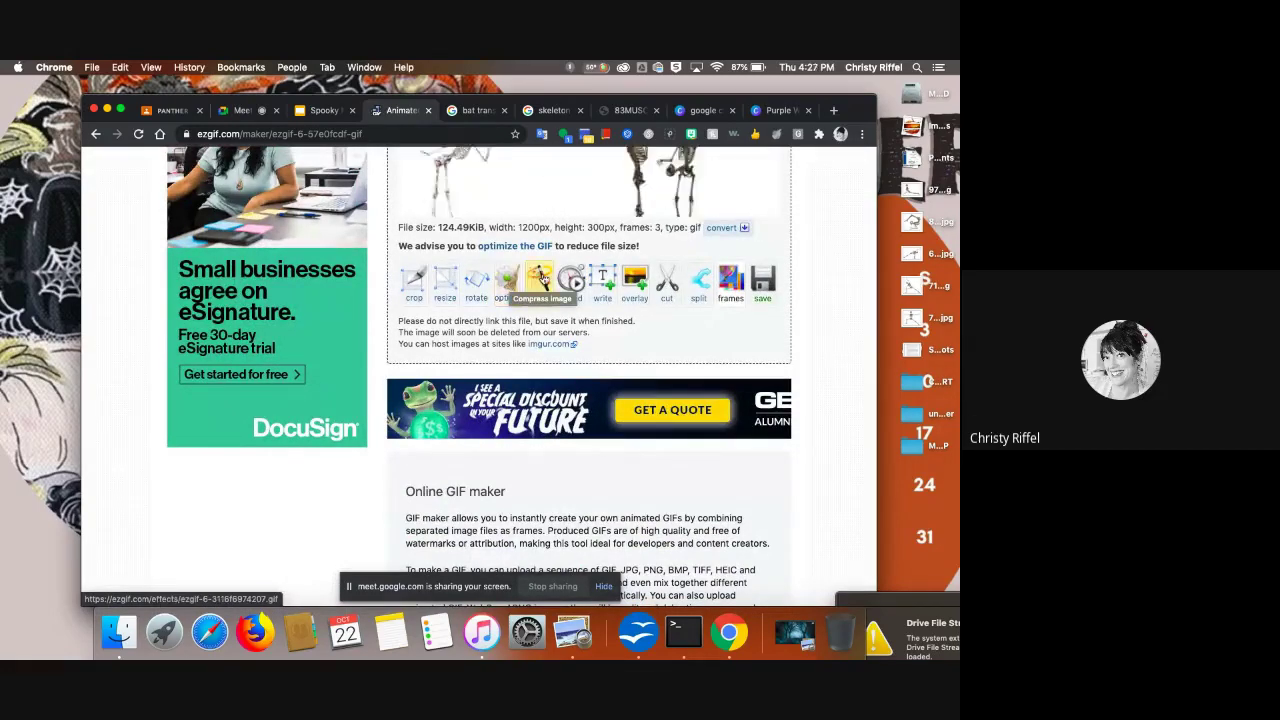
- Open the generated GIF in ezgif's effects tool and enable the negative (invert colors) color preset
left_click(540, 280)
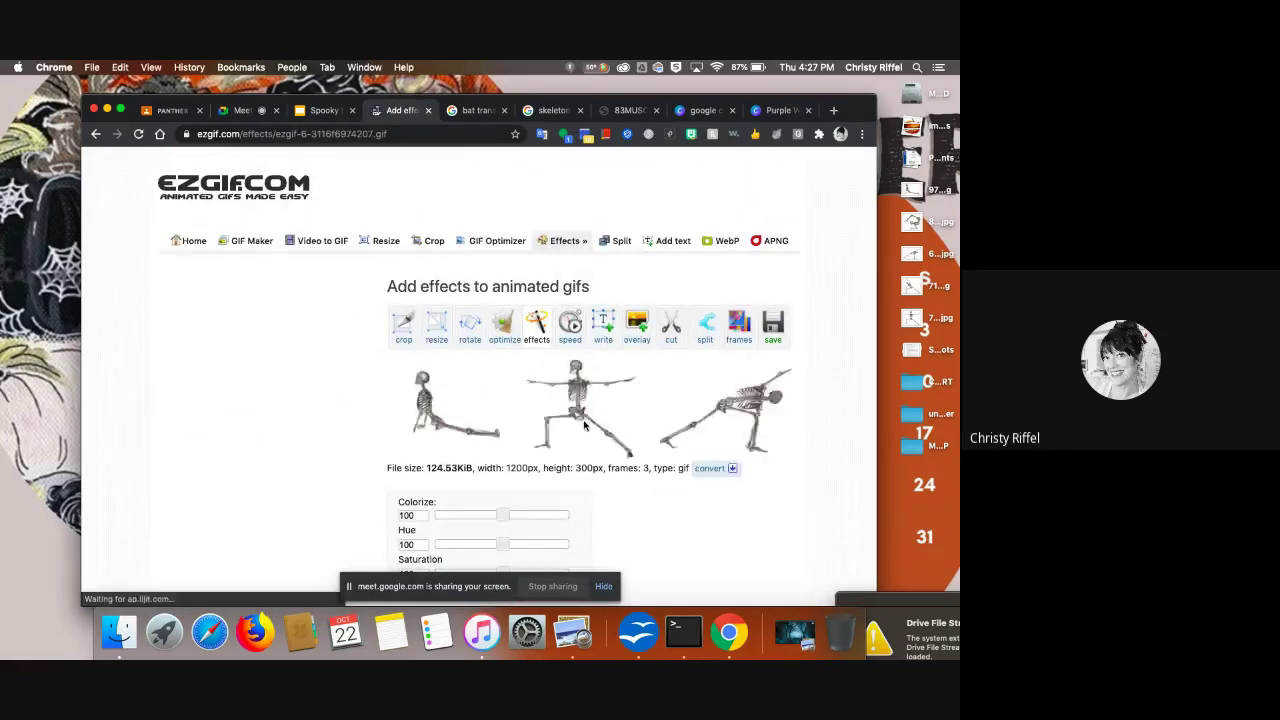
scroll(582, 439, "down", 3)
scroll(582, 439, "down", 2)
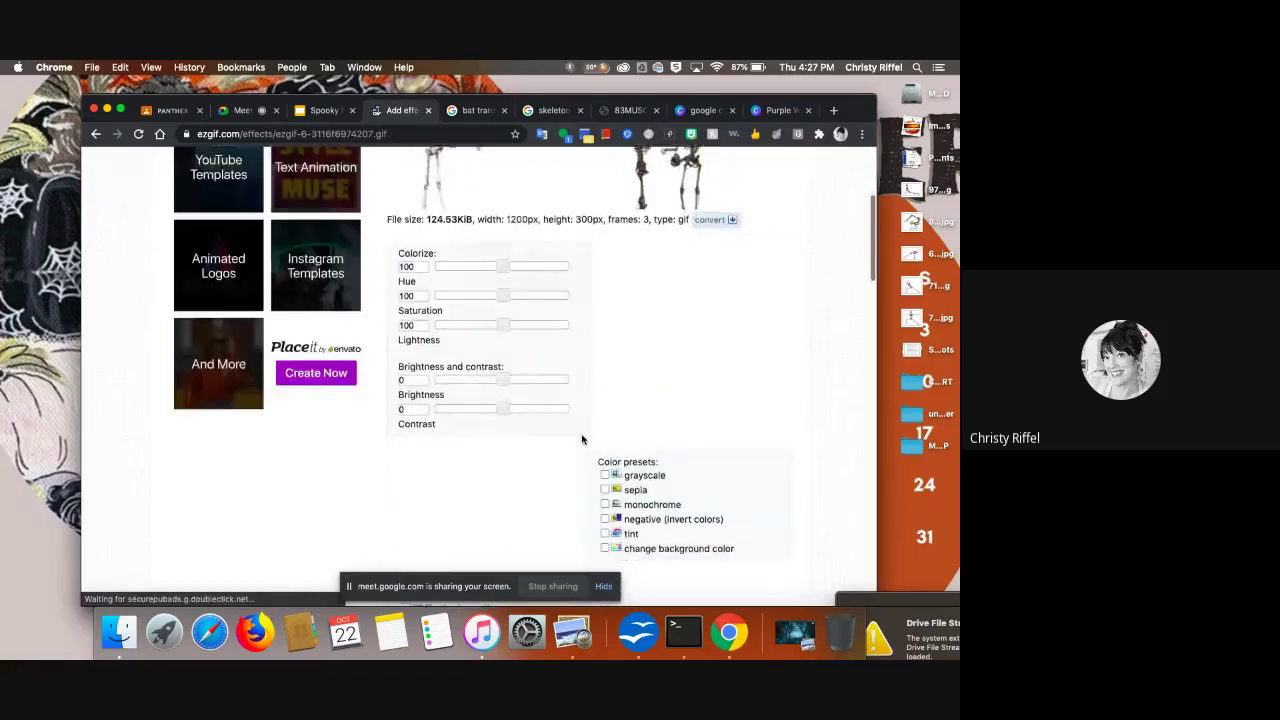
scroll(582, 439, "down", 1)
scroll(582, 439, "down", 3)
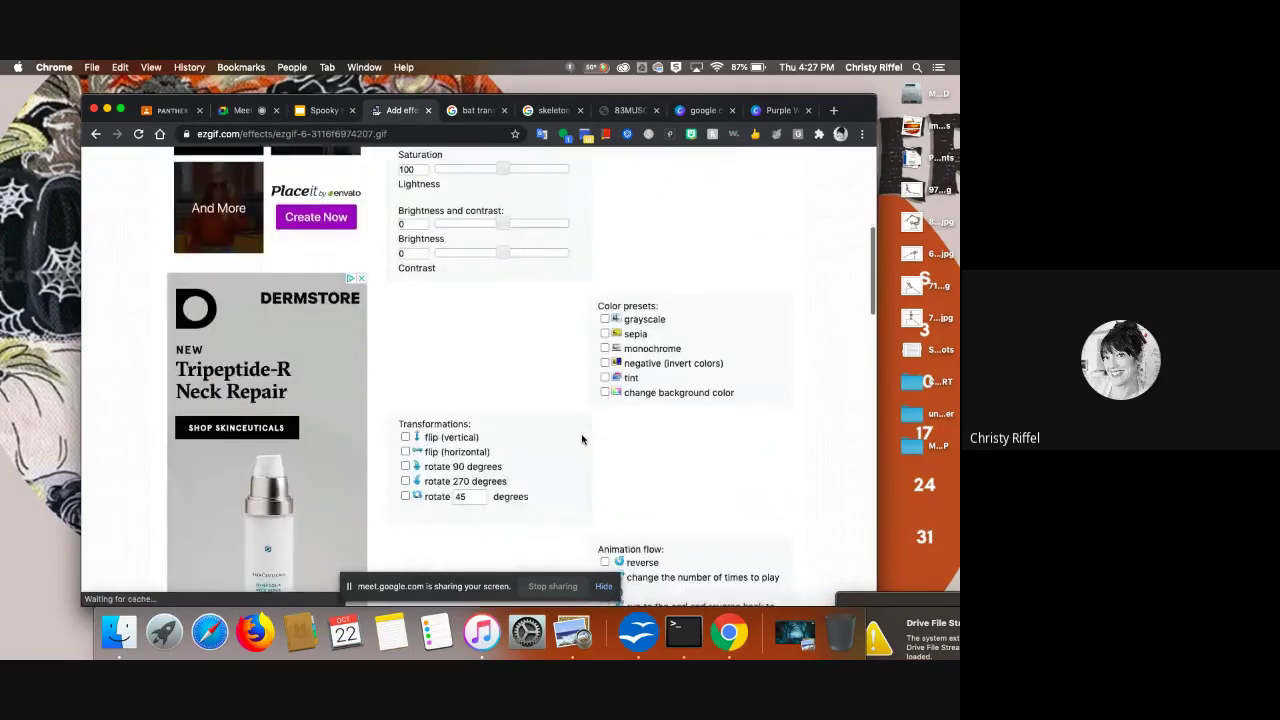
scroll(600, 445, "up", 3)
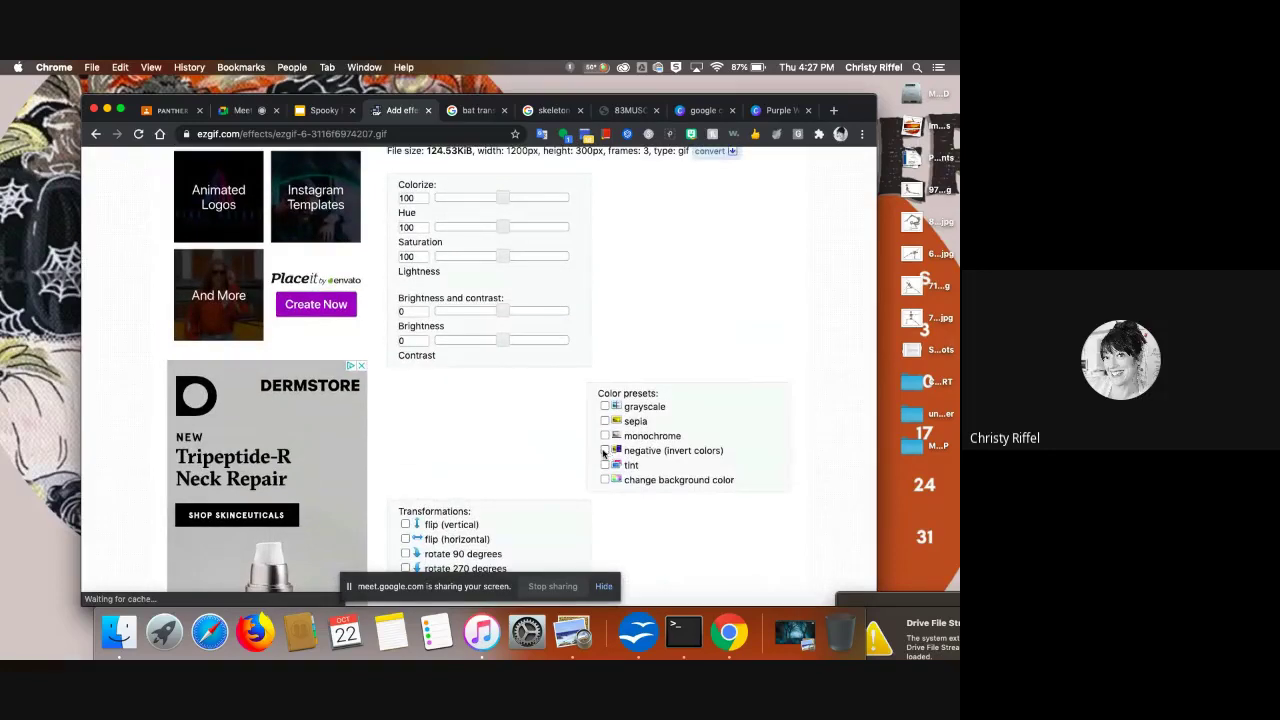
scroll(721, 327, "up", 3)
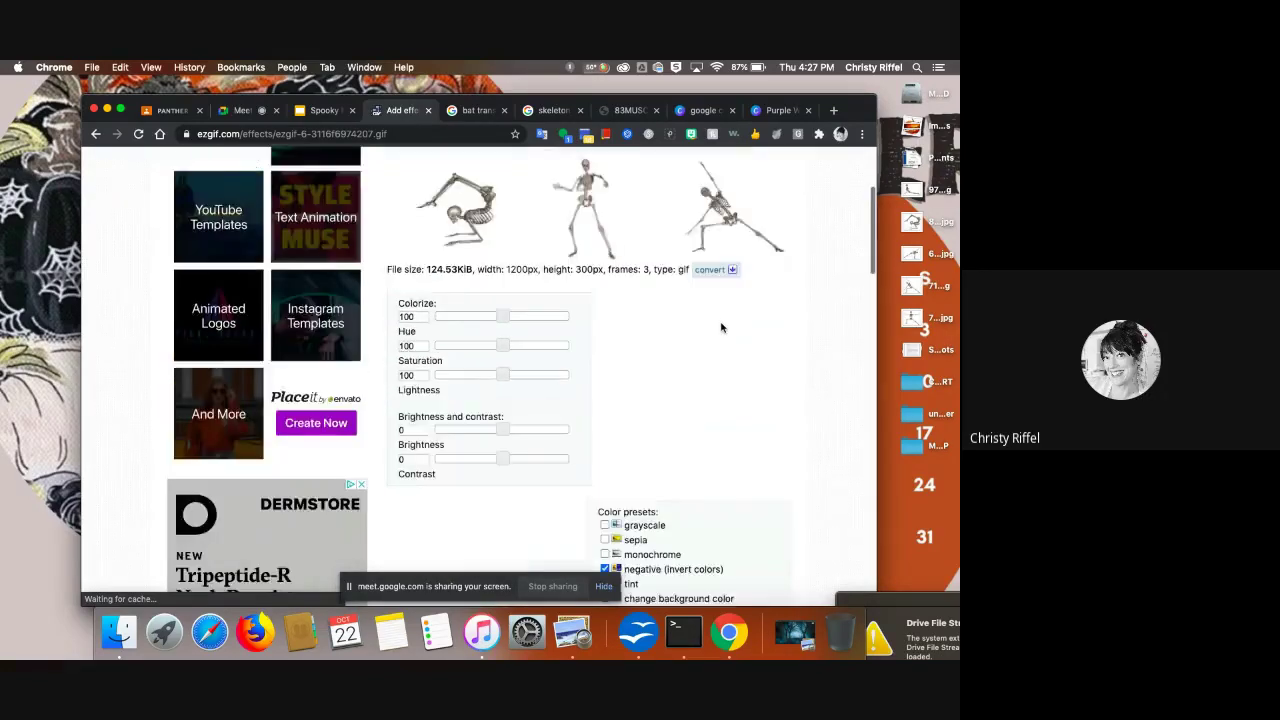
- Look through the remaining effect options, apply the selected color inversion to the GIF and preview the processed animation
scroll(721, 327, "down", 6)
scroll(721, 327, "up", 1)
scroll(721, 327, "down", 2)
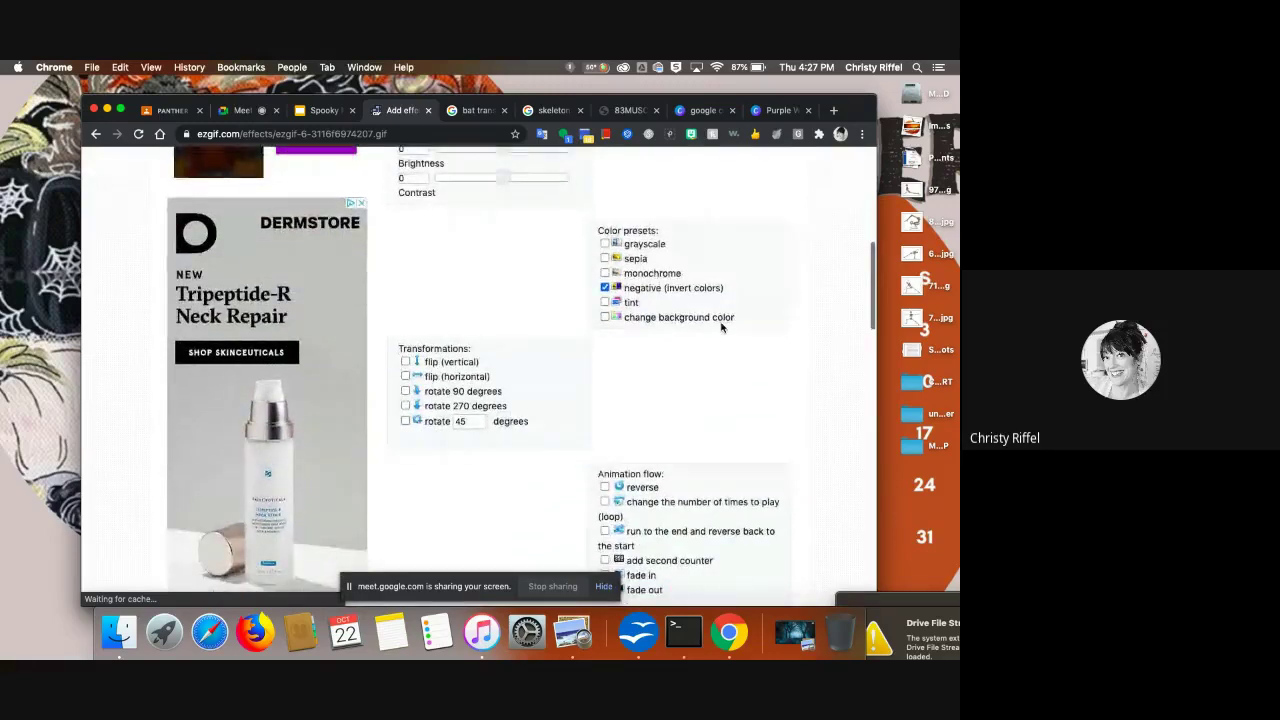
scroll(677, 385, "down", 2)
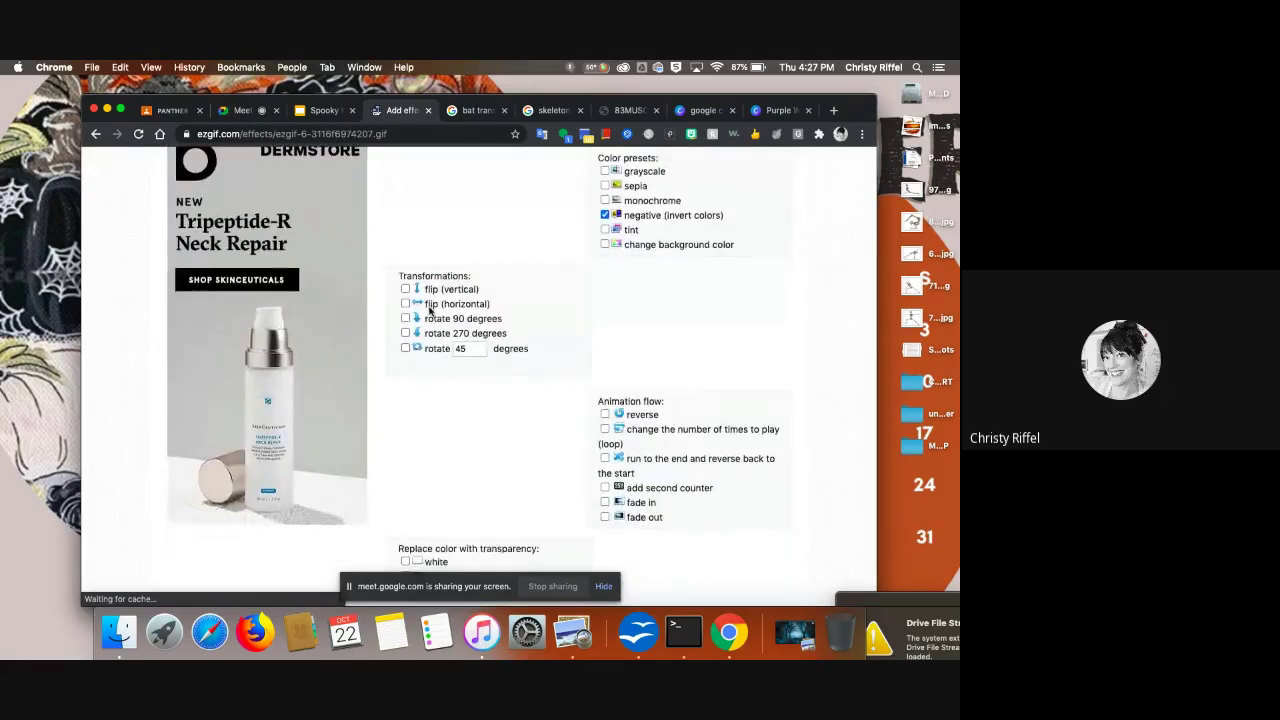
scroll(626, 331, "down", 2)
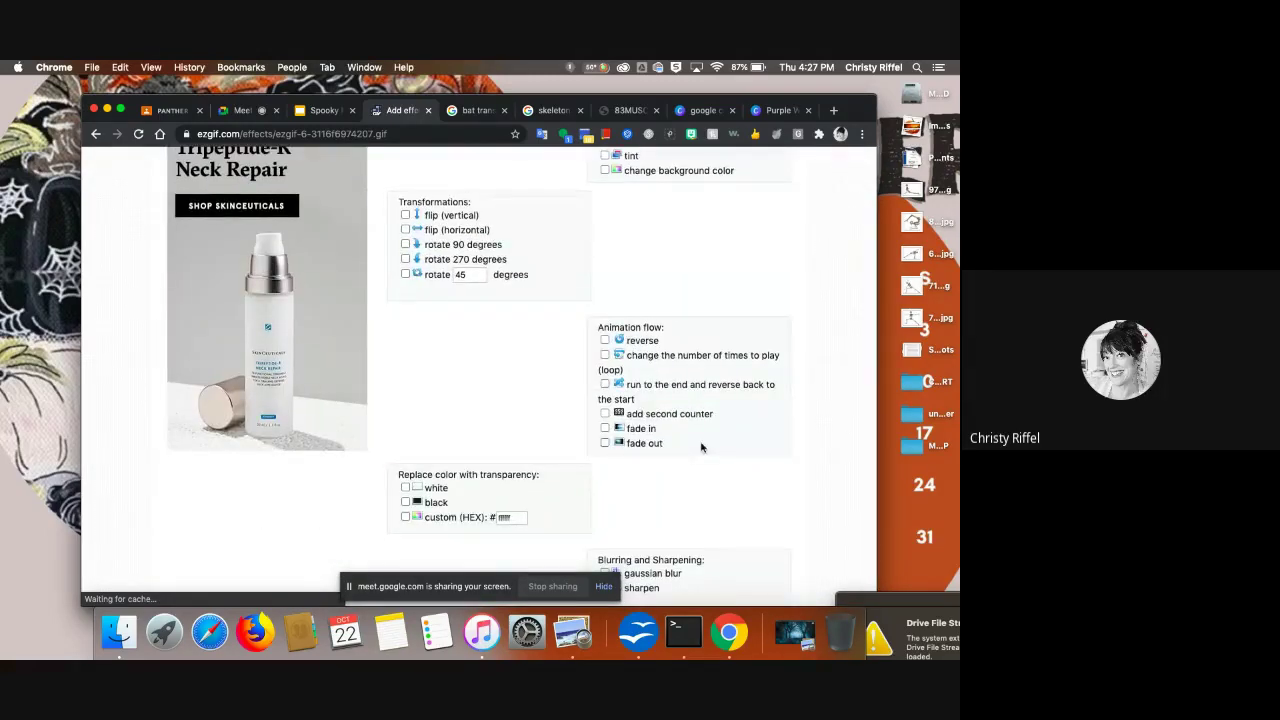
scroll(701, 447, "down", 3)
scroll(715, 503, "down", 10)
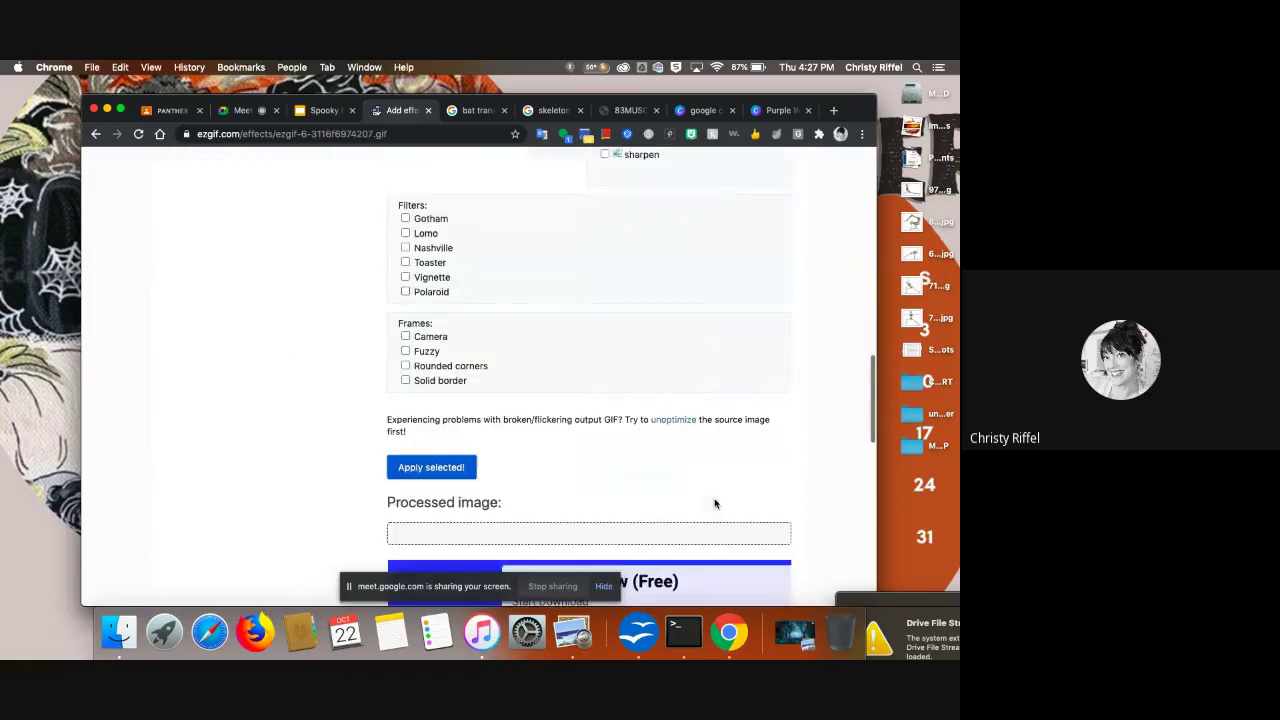
scroll(715, 503, "down", 1)
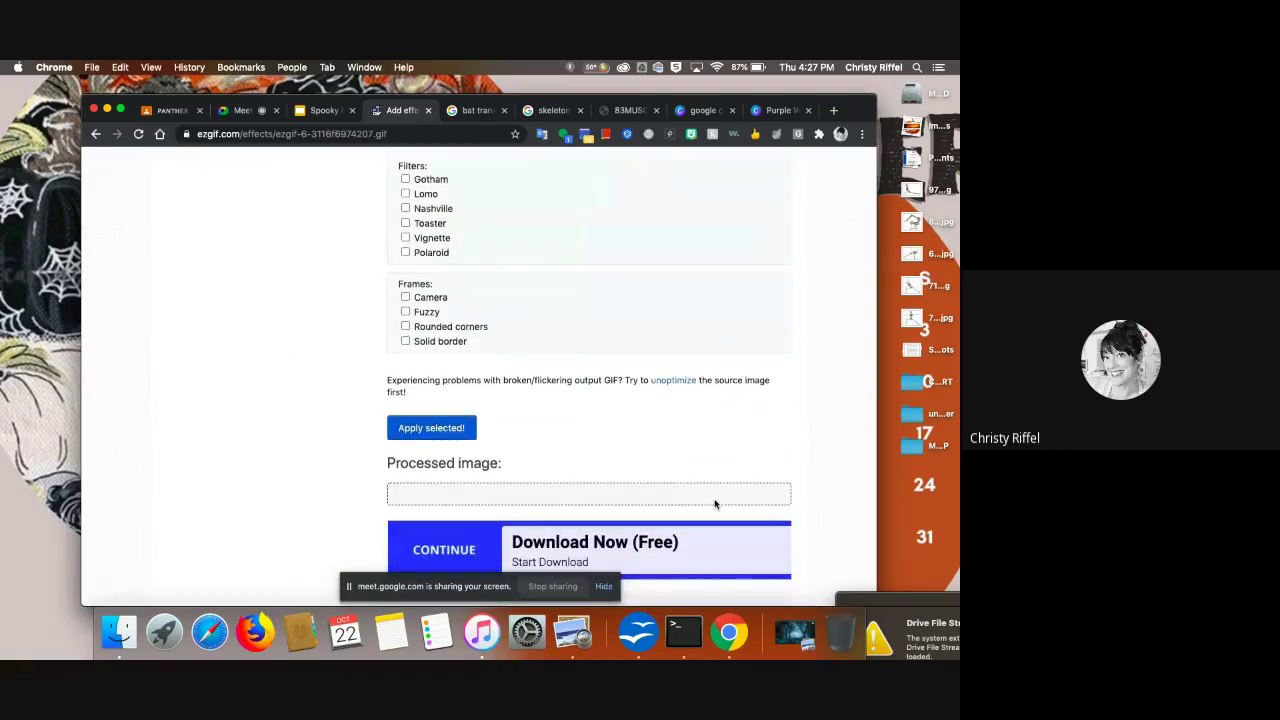
left_click(436, 430)
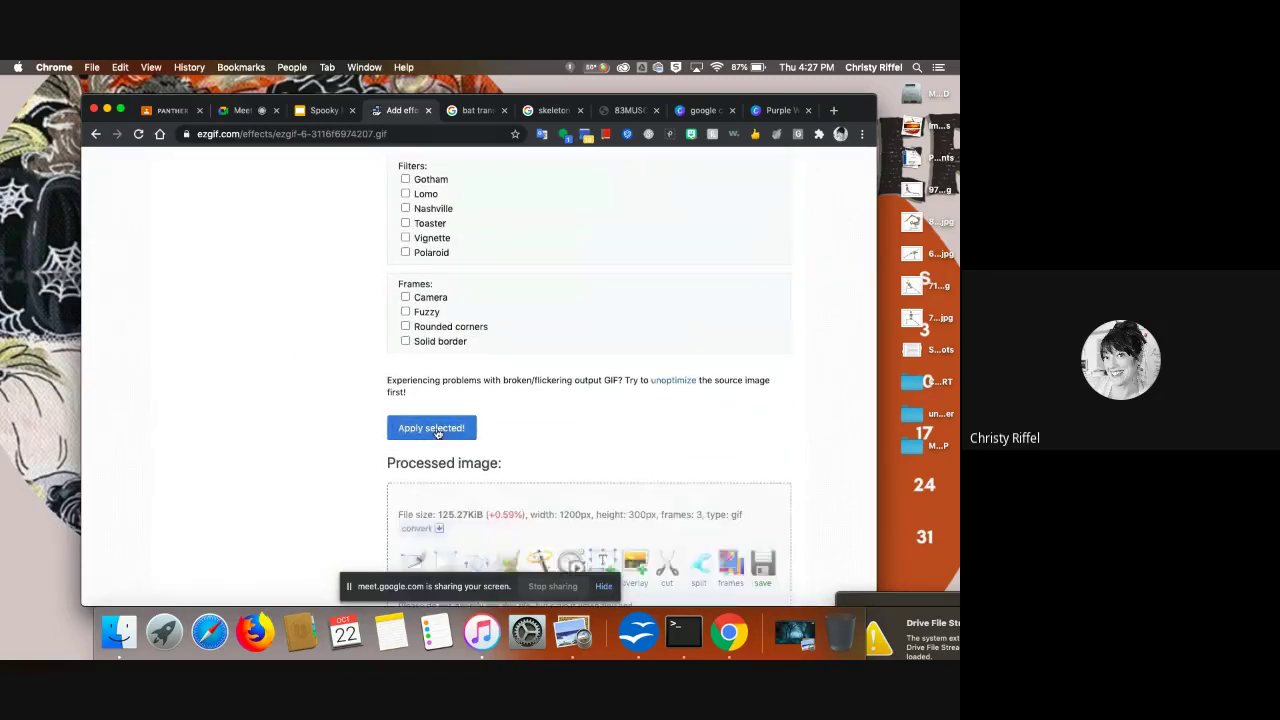
scroll(731, 444, "down", 5)
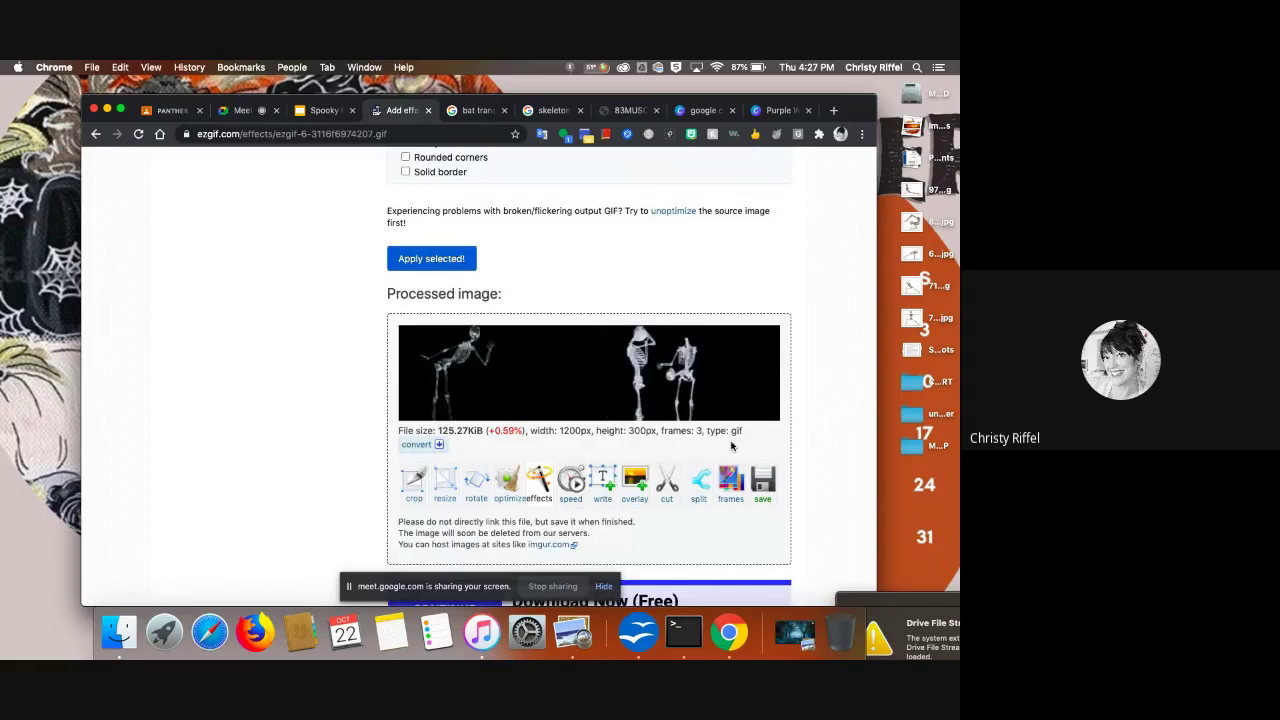
- Save the processed inverted GIF to the computer
scroll(731, 444, "down", 5)
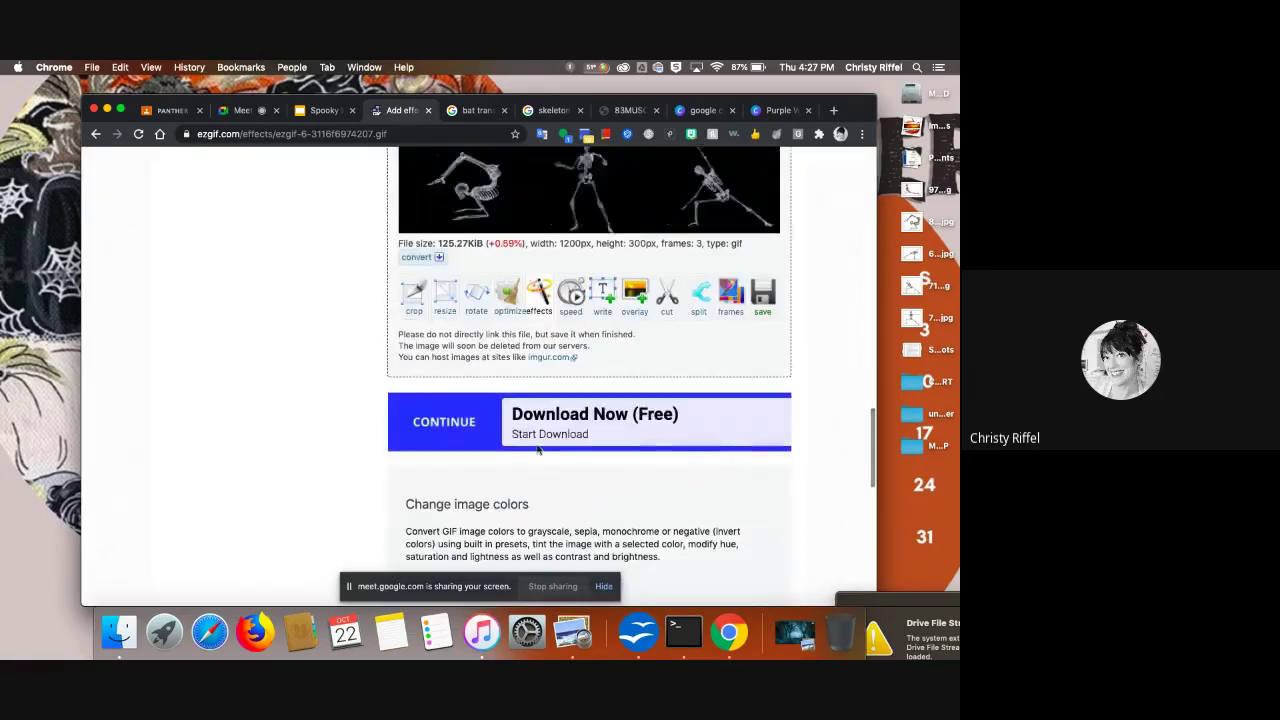
scroll(620, 476, "down", 1)
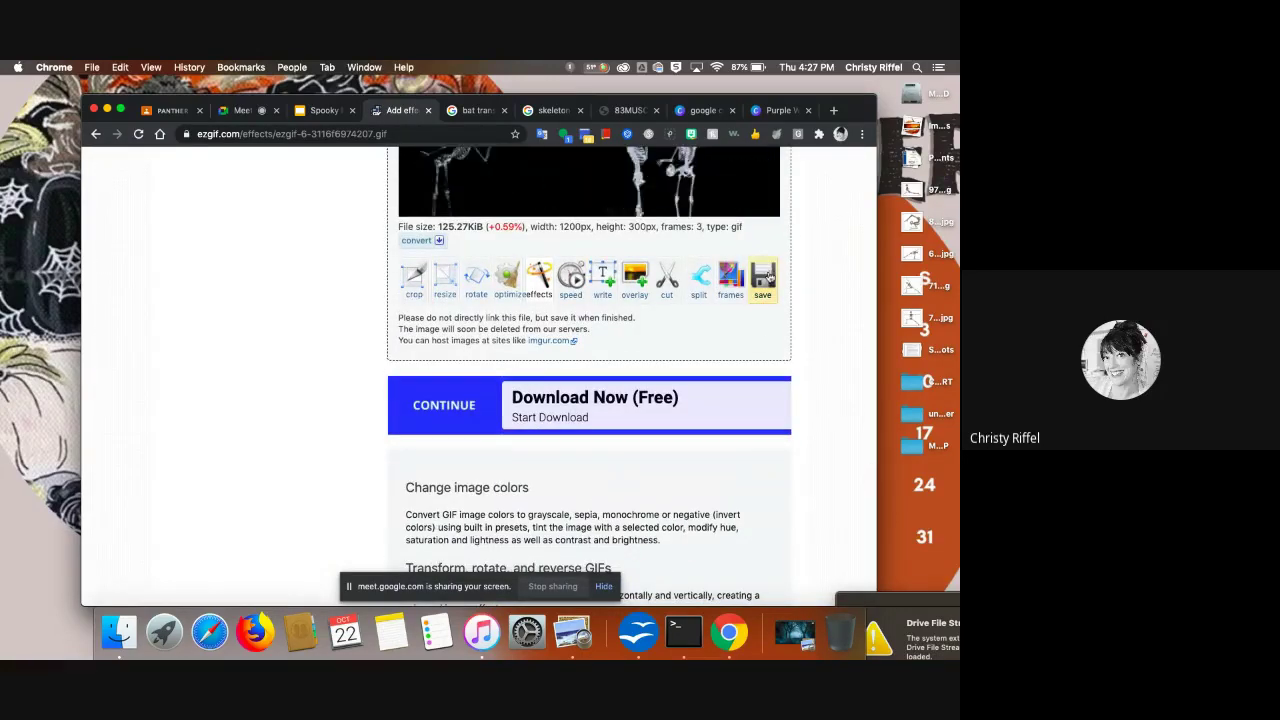
left_click(768, 277)
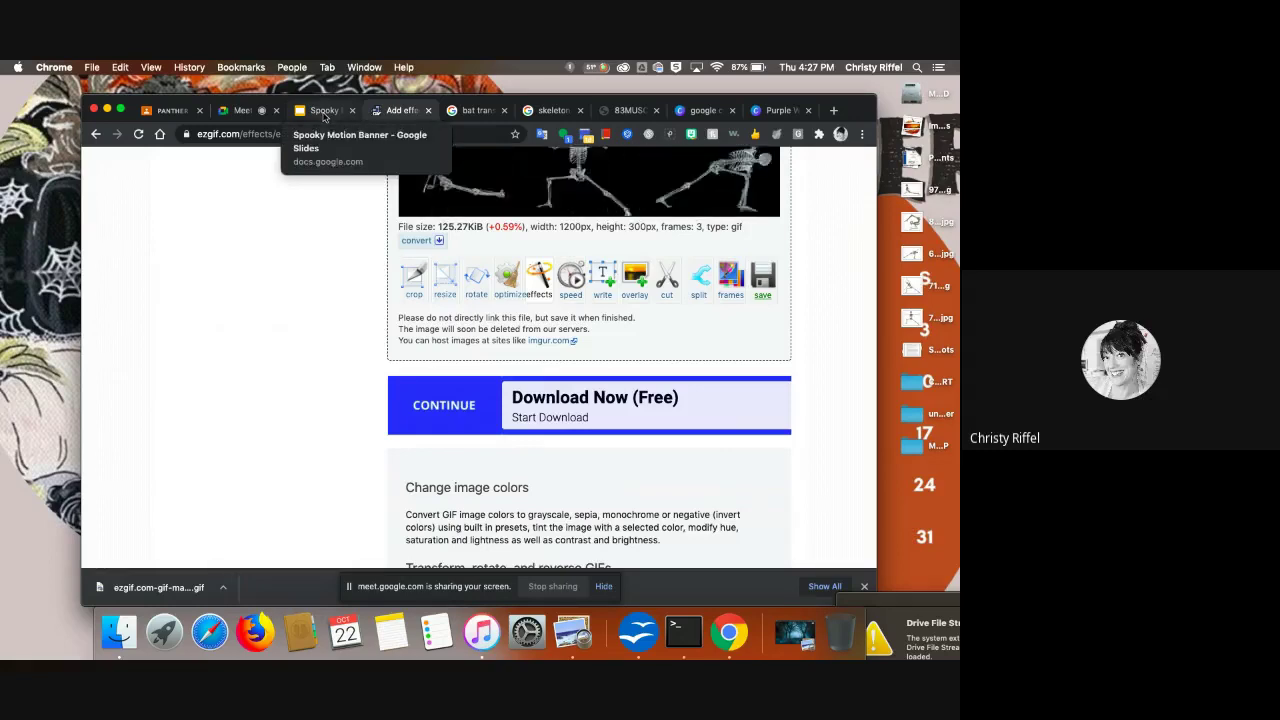
- Switch to Google Classroom and open the PANTHER TV 6th HOUR class
left_click(173, 114)
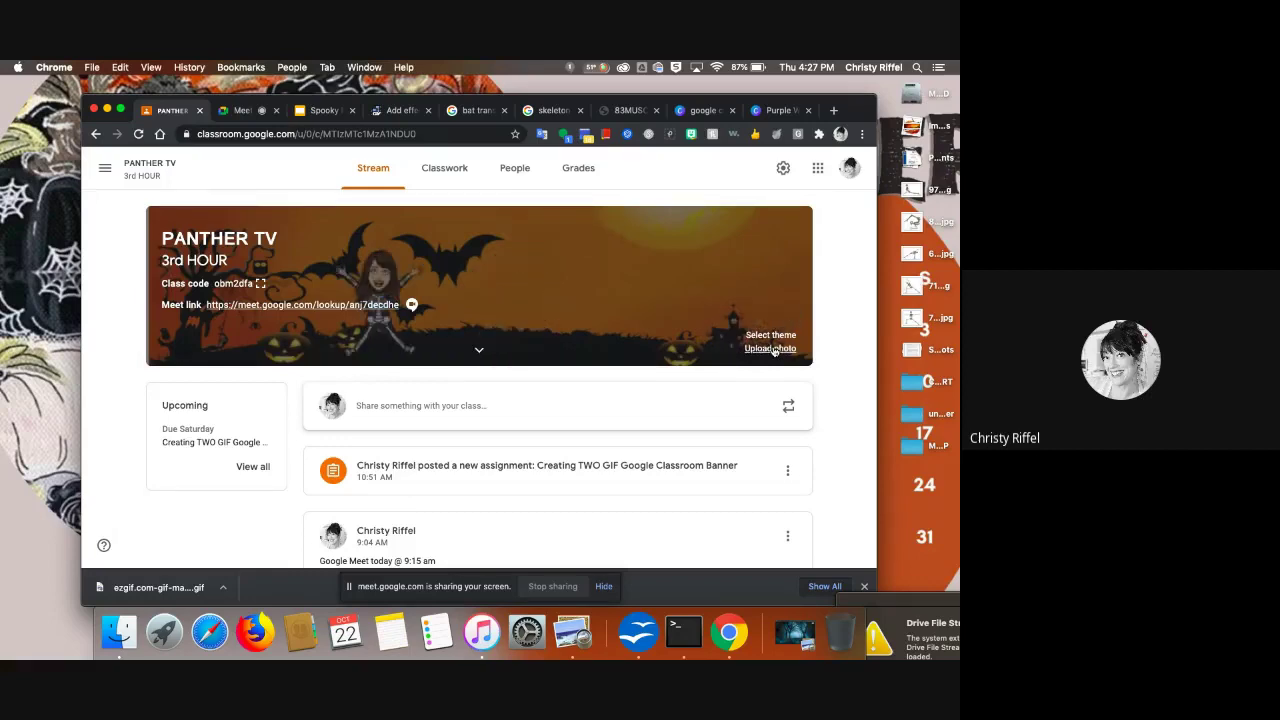
left_click(104, 167)
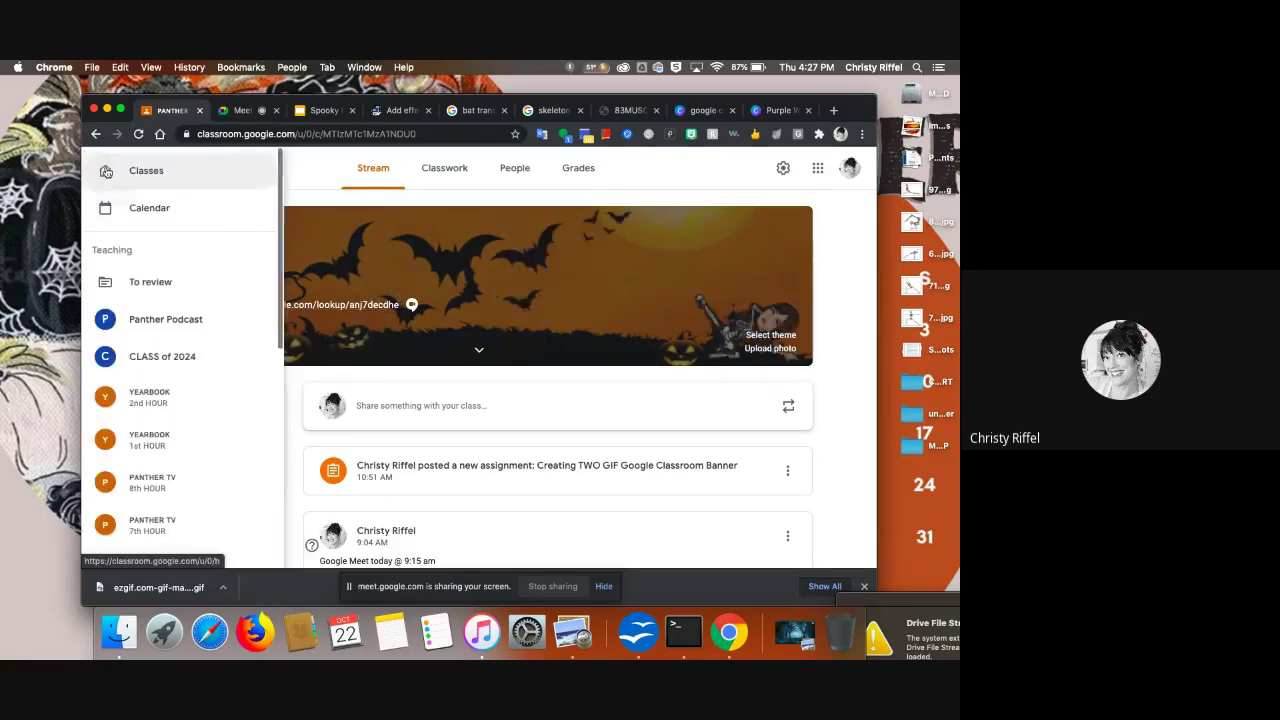
scroll(171, 415, "down", 2)
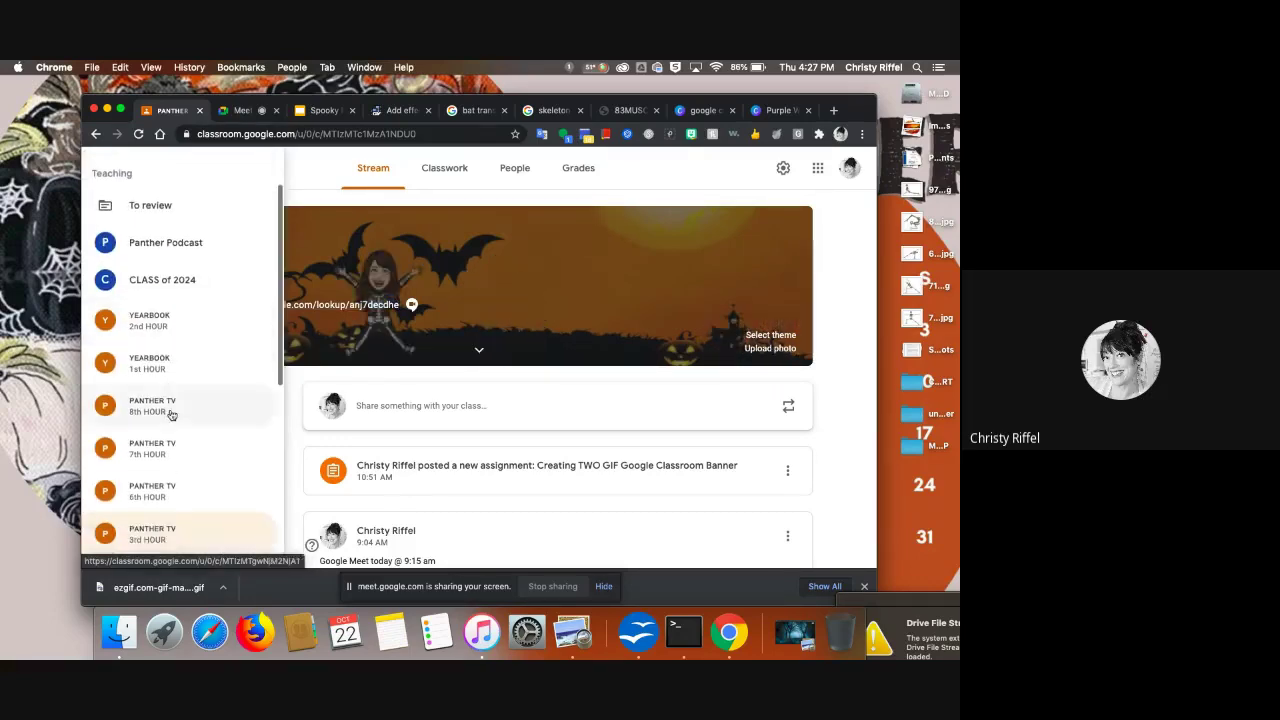
left_click(171, 491)
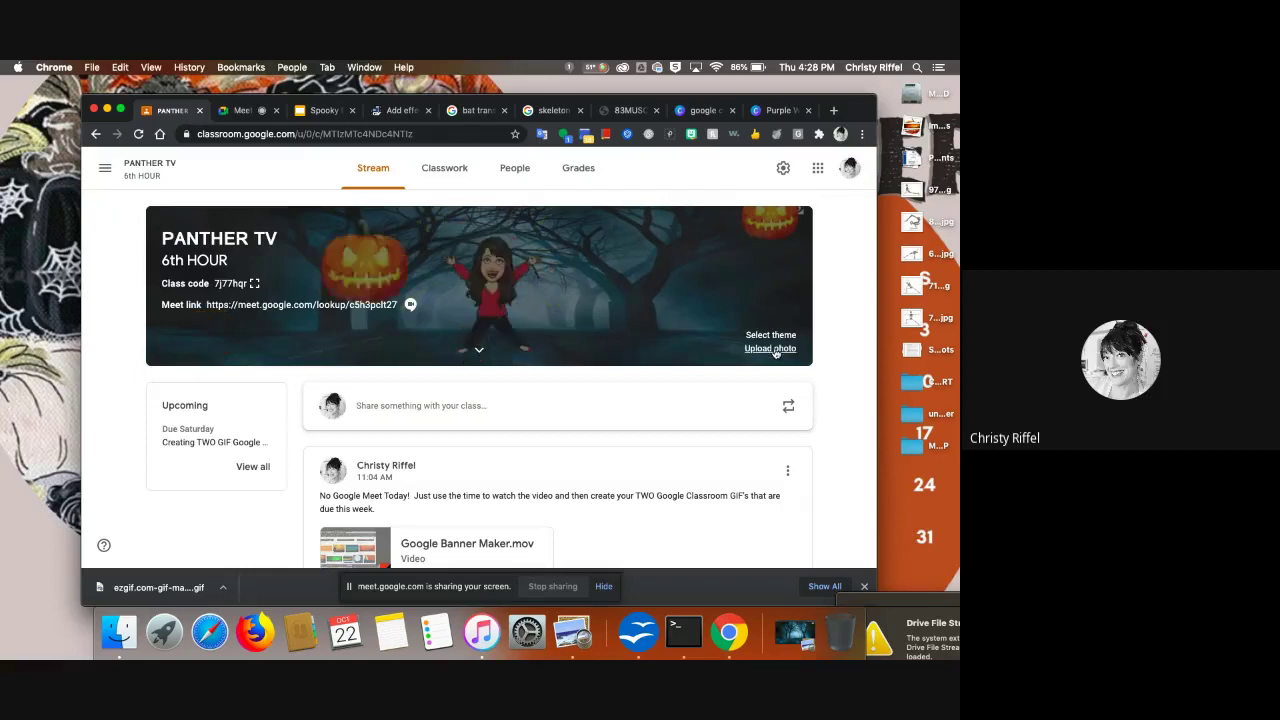
- Upload ezgif.com-gif-maker (3).gif from Downloads as the class's banner photo
left_click(772, 349)
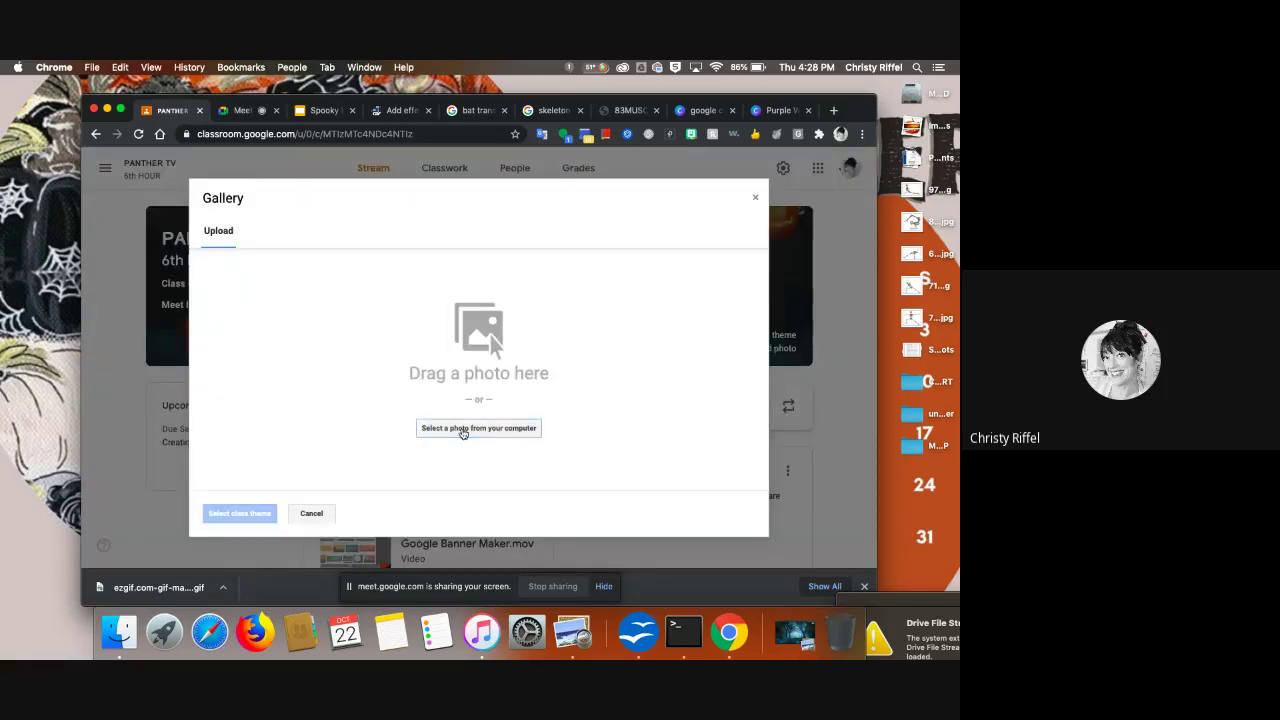
left_click(463, 431)
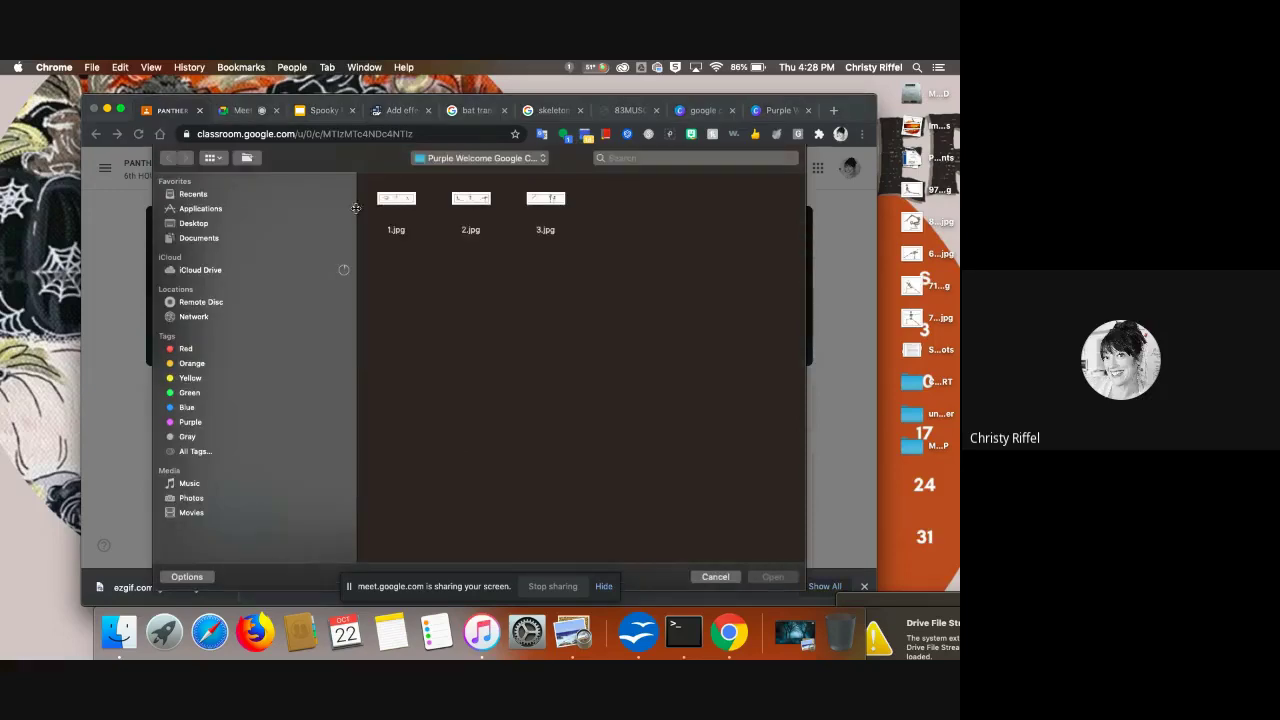
left_click(541, 160)
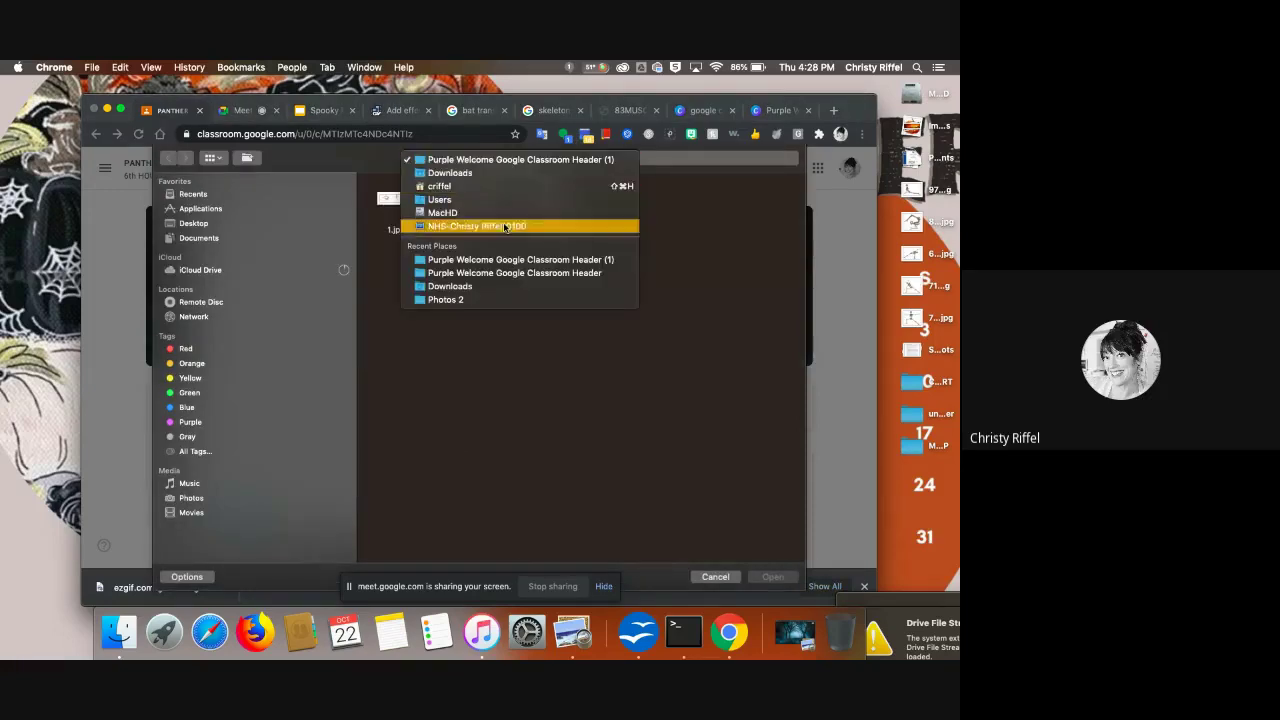
left_click(474, 292)
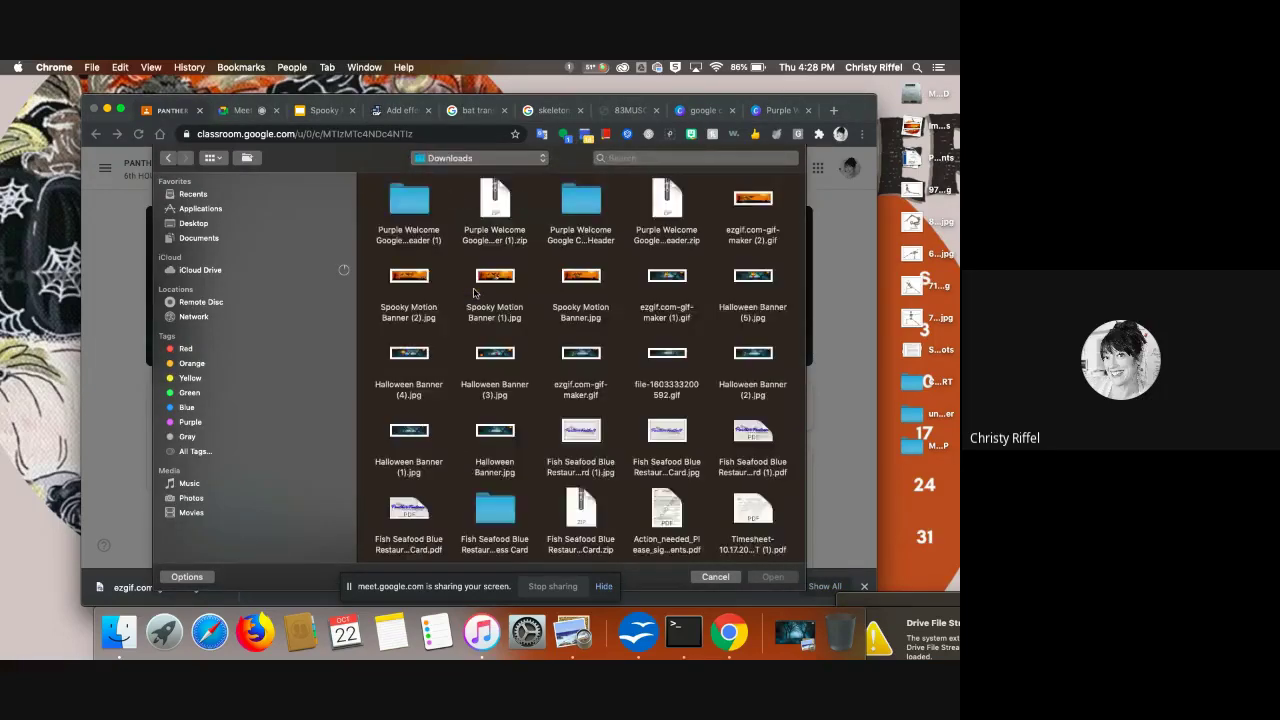
left_click(416, 203)
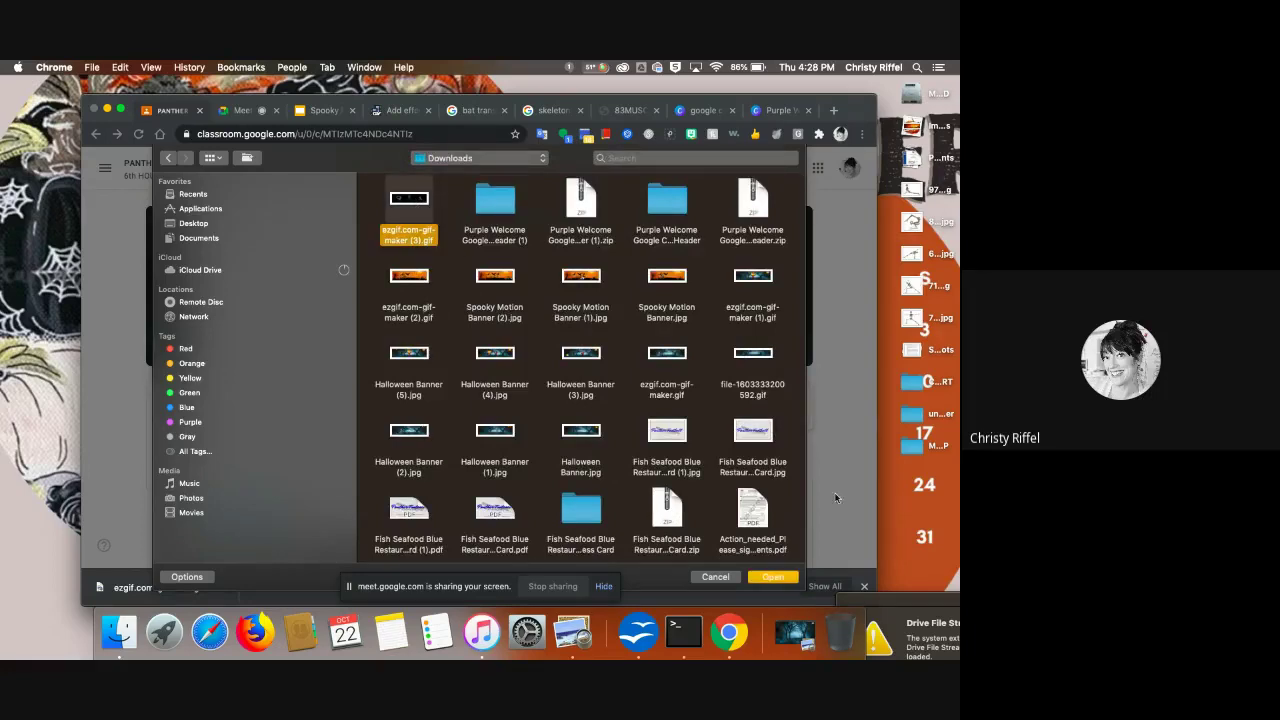
left_click(773, 577)
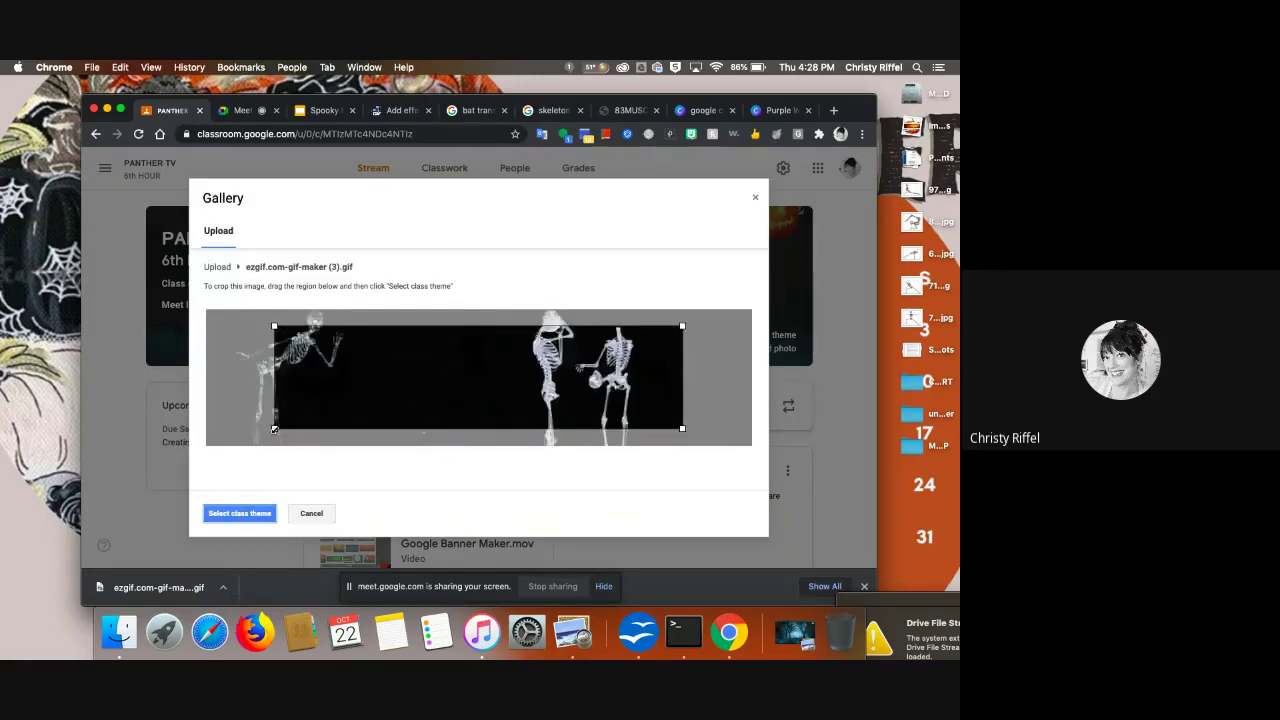
- Enlarge the crop region to cover nearly the whole skeleton image, out to its right edge, and set it as the class theme
left_click_drag(274, 429, 318, 417)
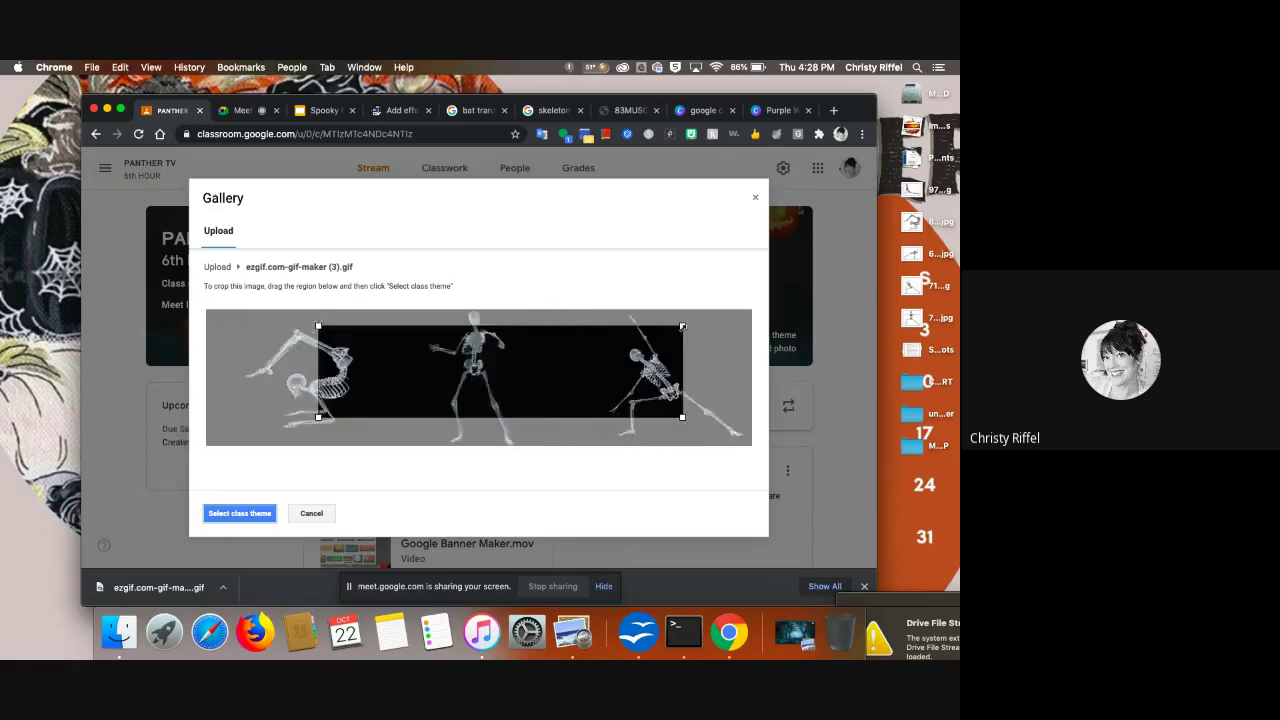
left_click_drag(682, 326, 637, 337)
left_click_drag(318, 417, 250, 434)
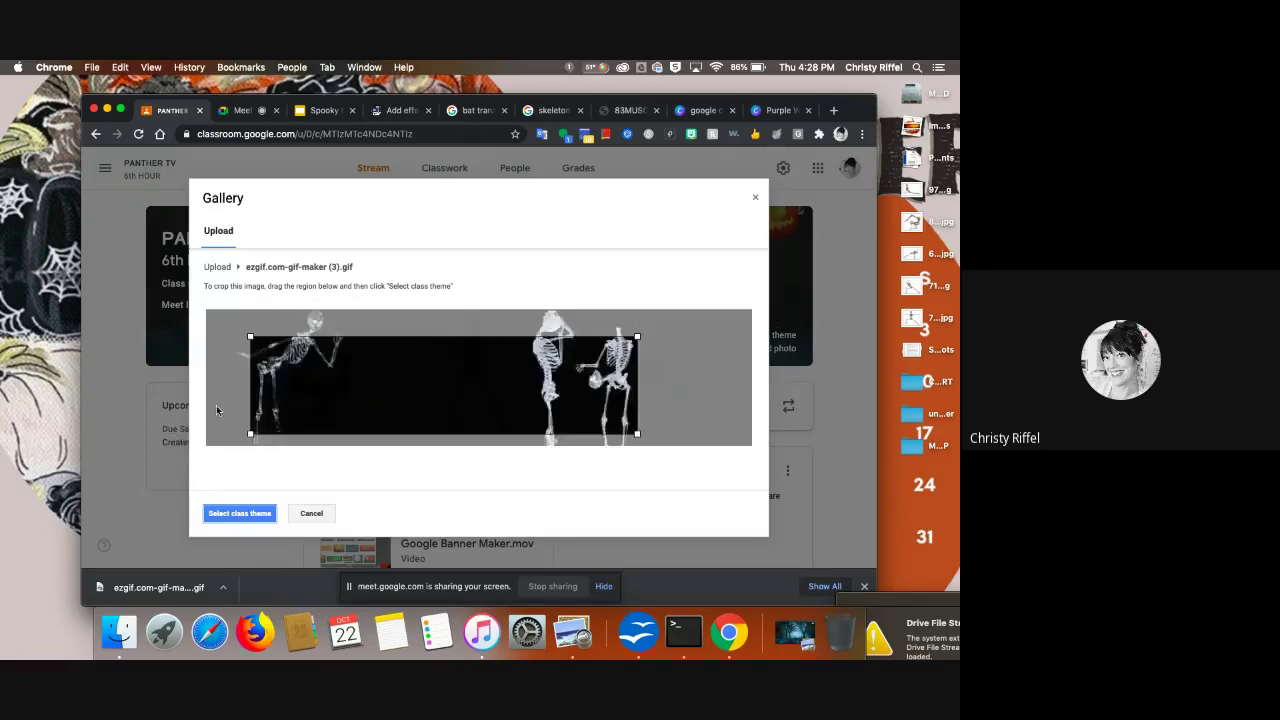
left_click_drag(250, 337, 725, 446)
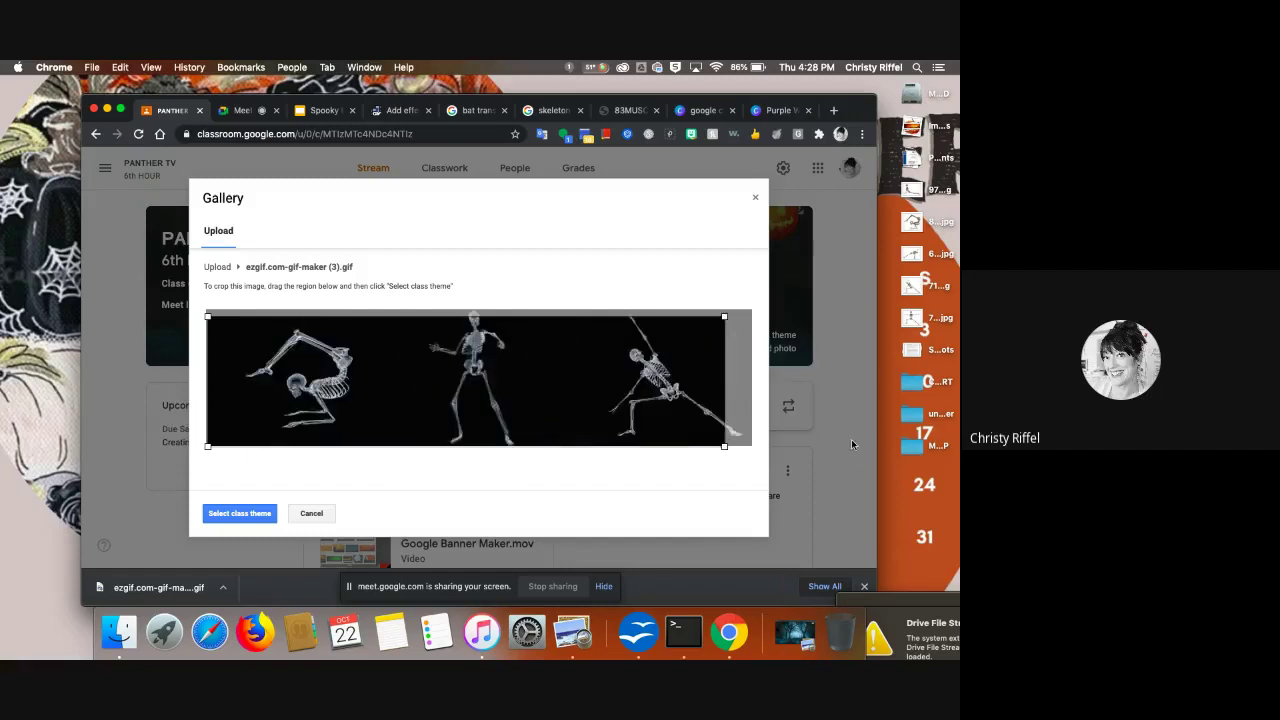
right_click(842, 488)
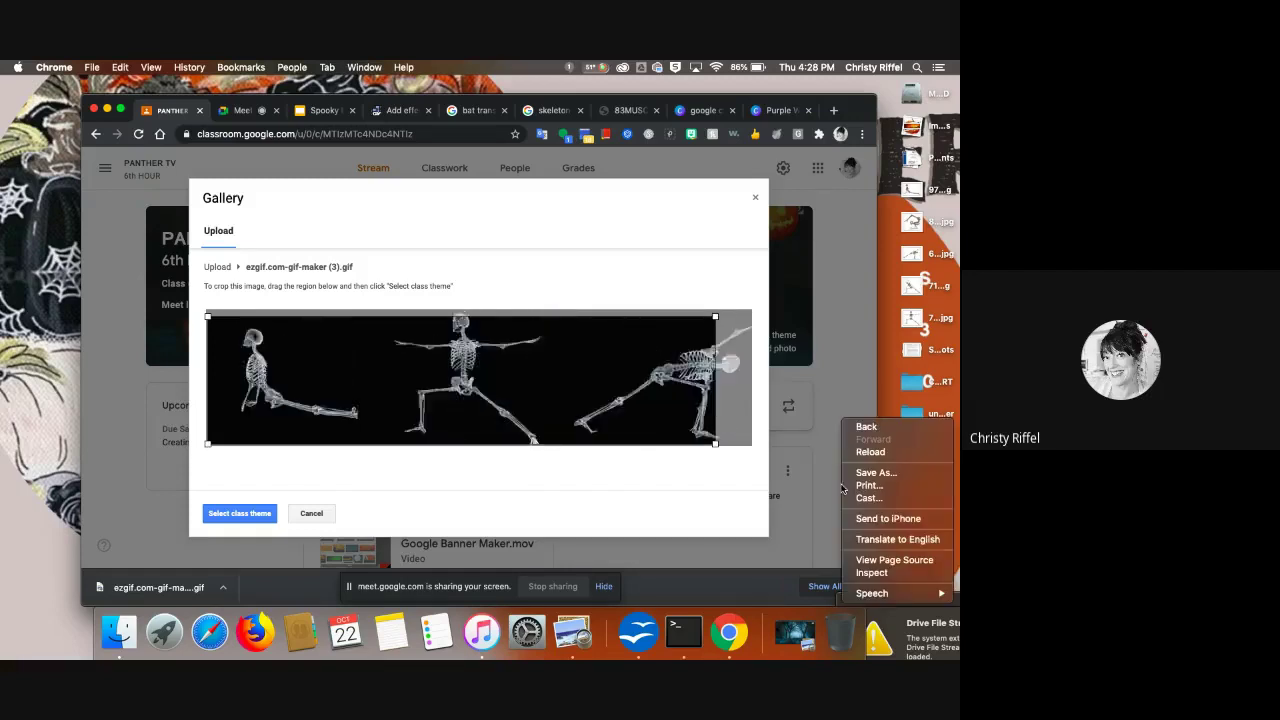
key("Escape")
mouse_move(715, 443)
left_mouse_down()
mouse_move(571, 408)
mouse_move(723, 447)
mouse_move(606, 434)
mouse_move(710, 442)
left_mouse_up()
right_click(743, 511)
left_click(661, 514)
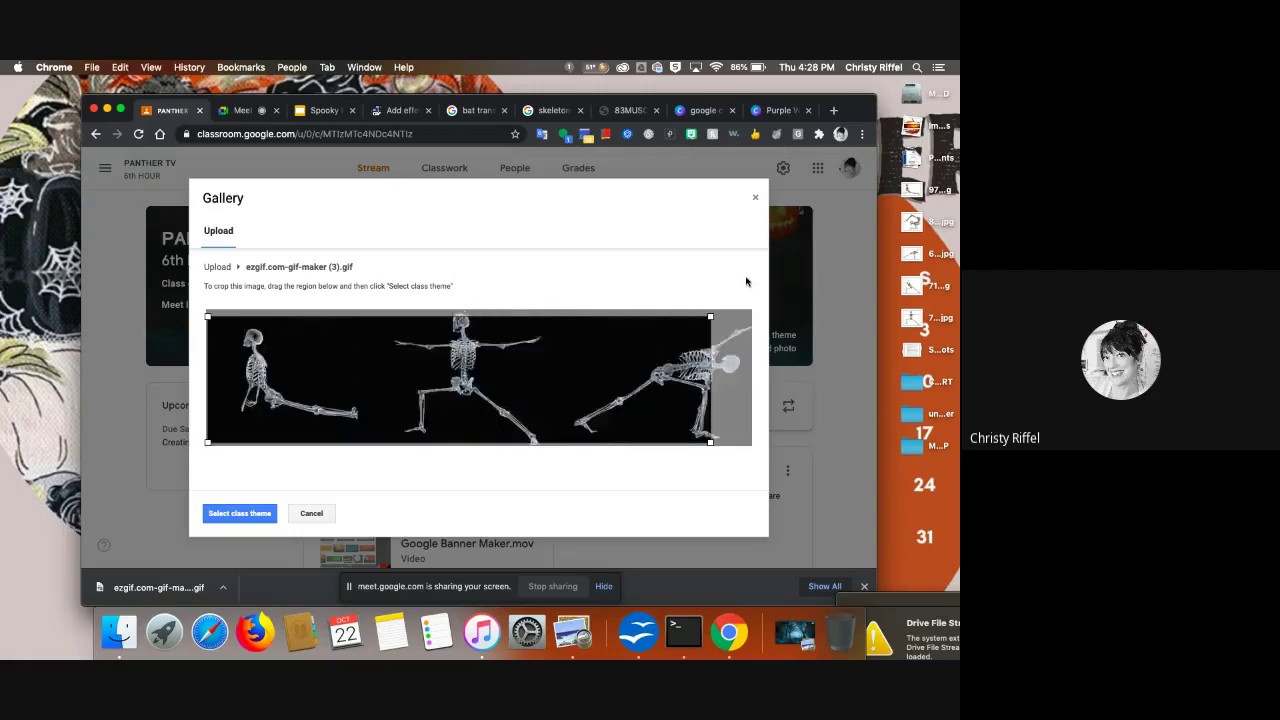
left_click_drag(710, 316, 797, 302)
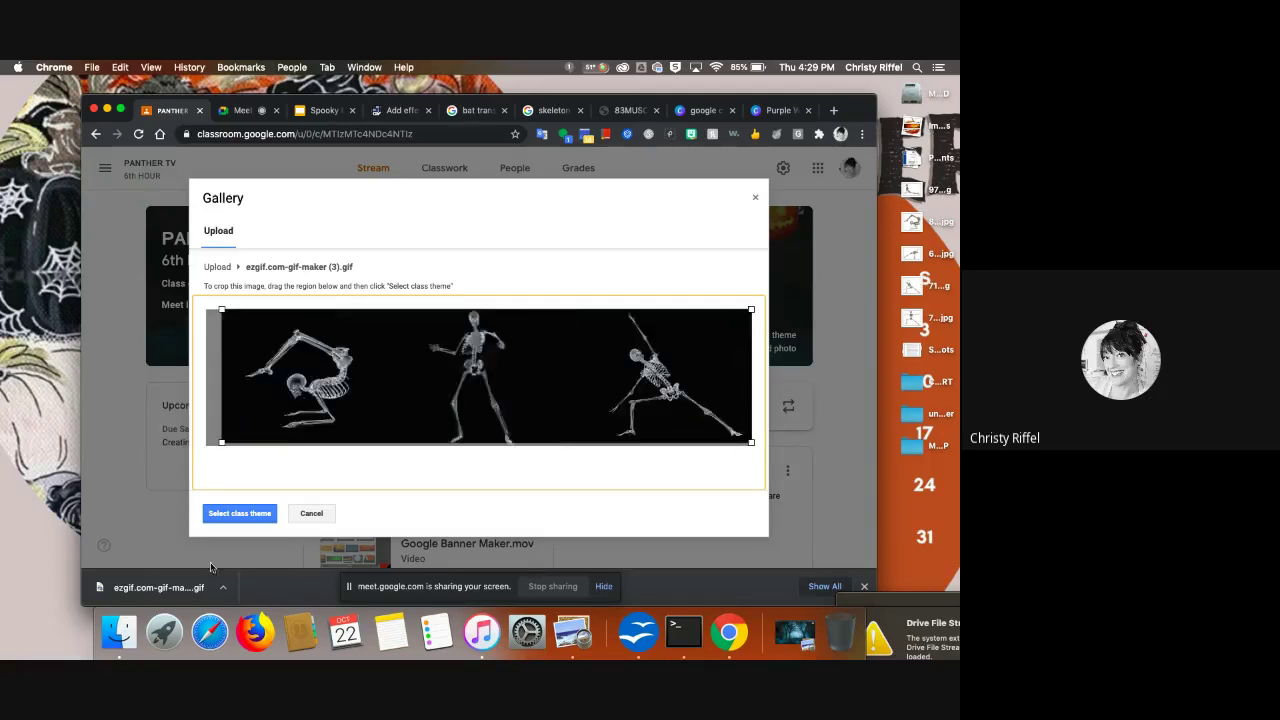
left_click(245, 516)
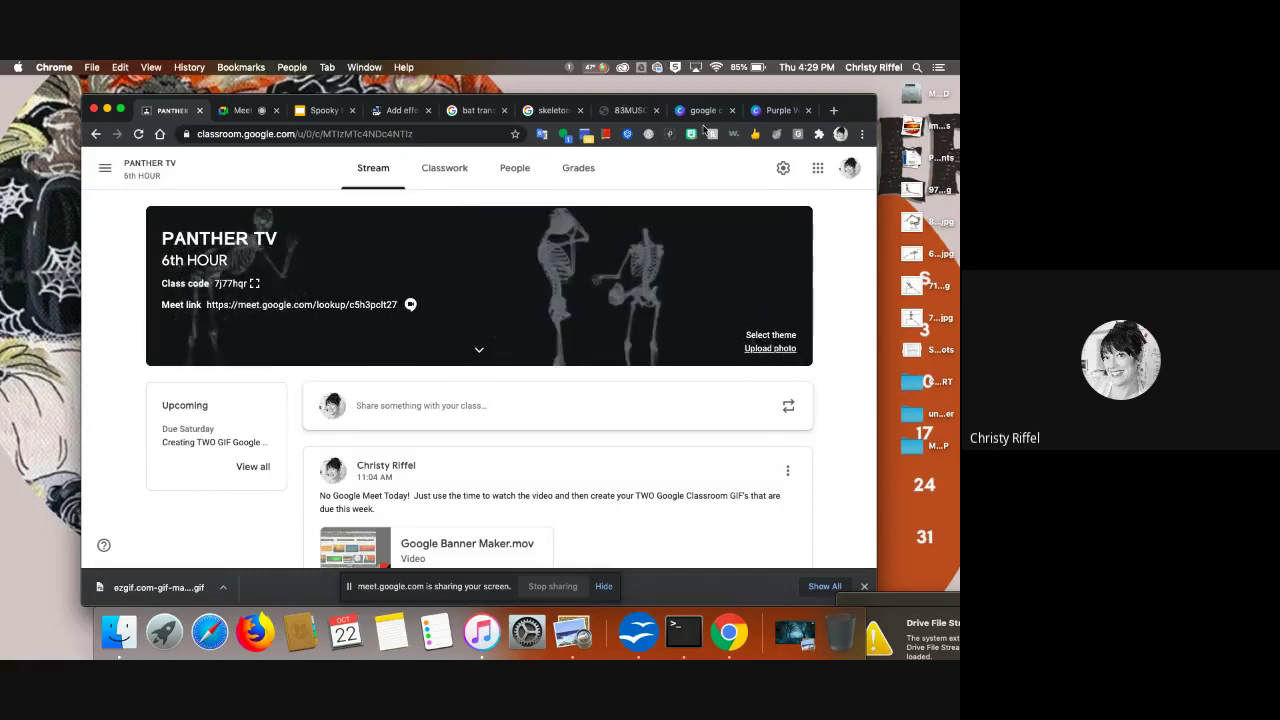
- Switch to the Canva header design and apply the Pop duotone to the first skeleton on page 1
left_click(772, 110)
scroll(615, 326, "up", 3)
left_click(455, 295)
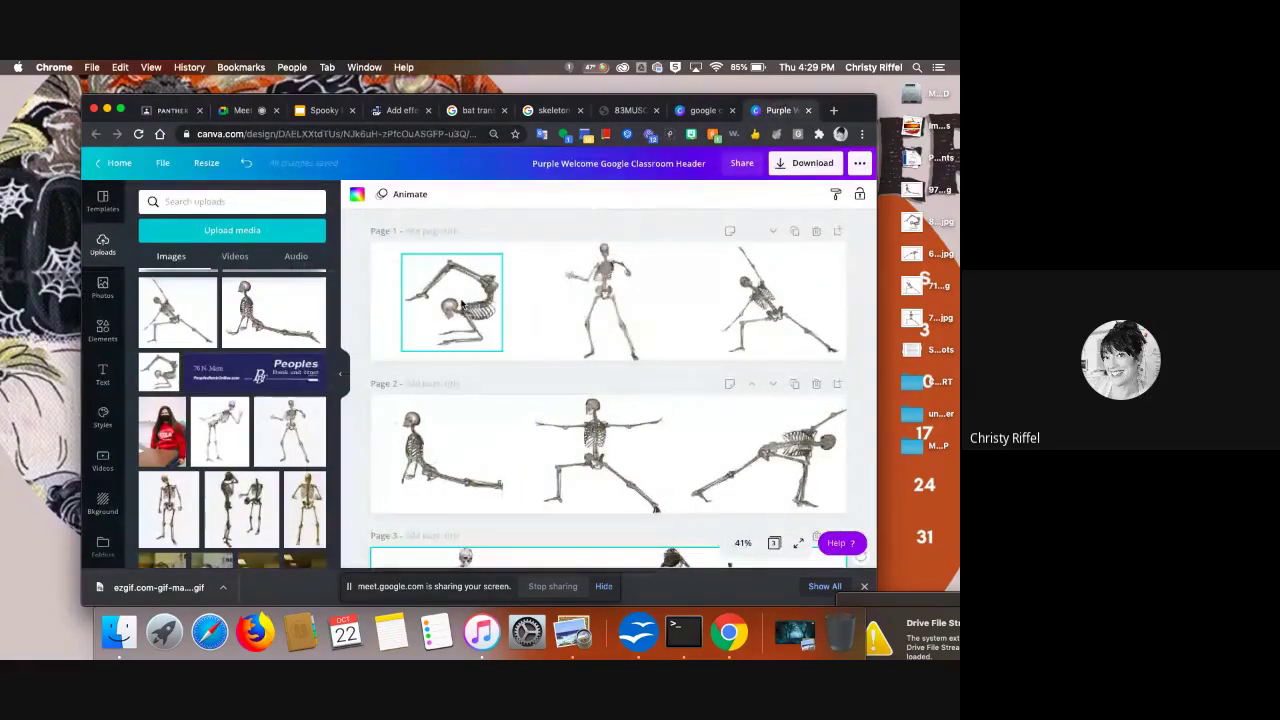
left_click(362, 196)
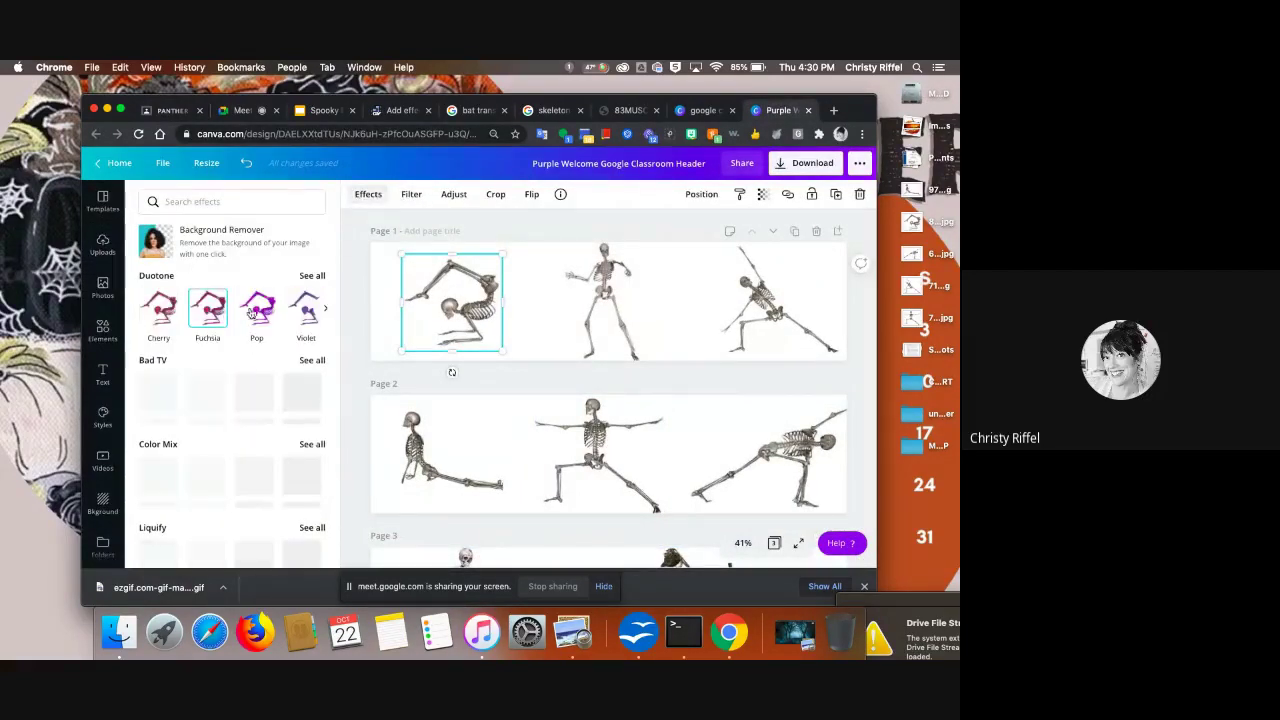
left_click(257, 311)
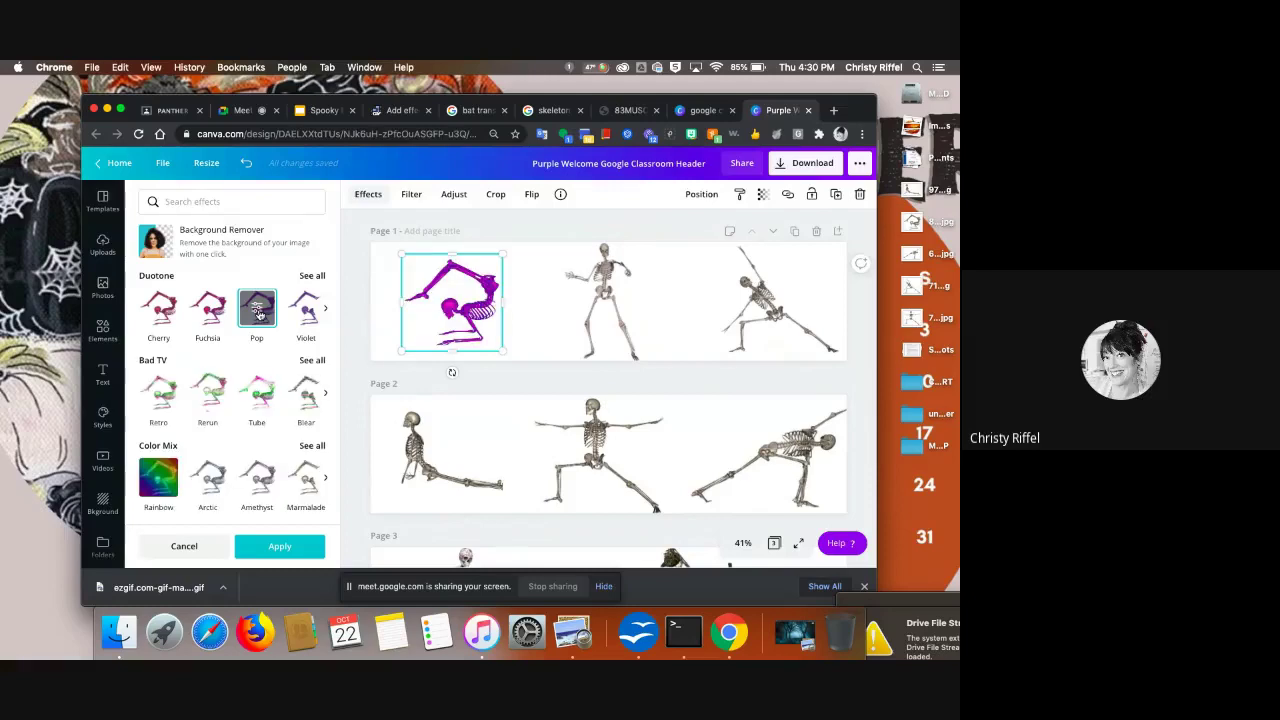
left_click(440, 452)
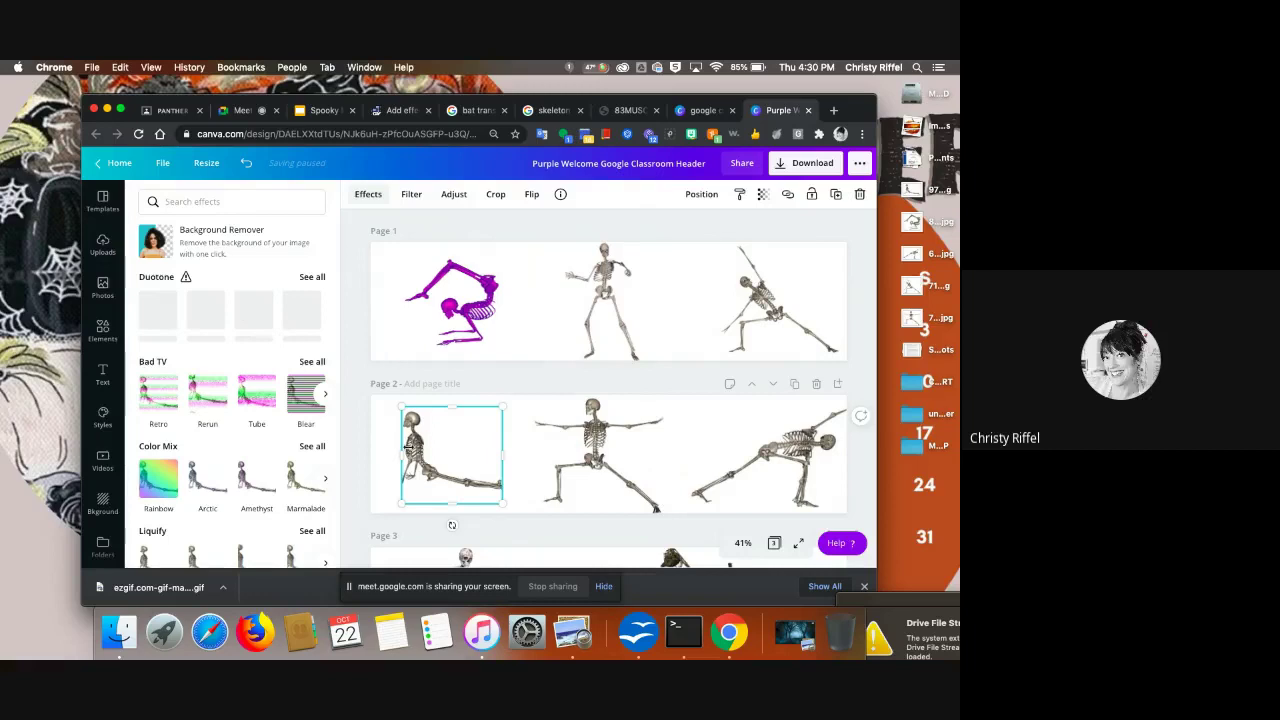
left_click(366, 196)
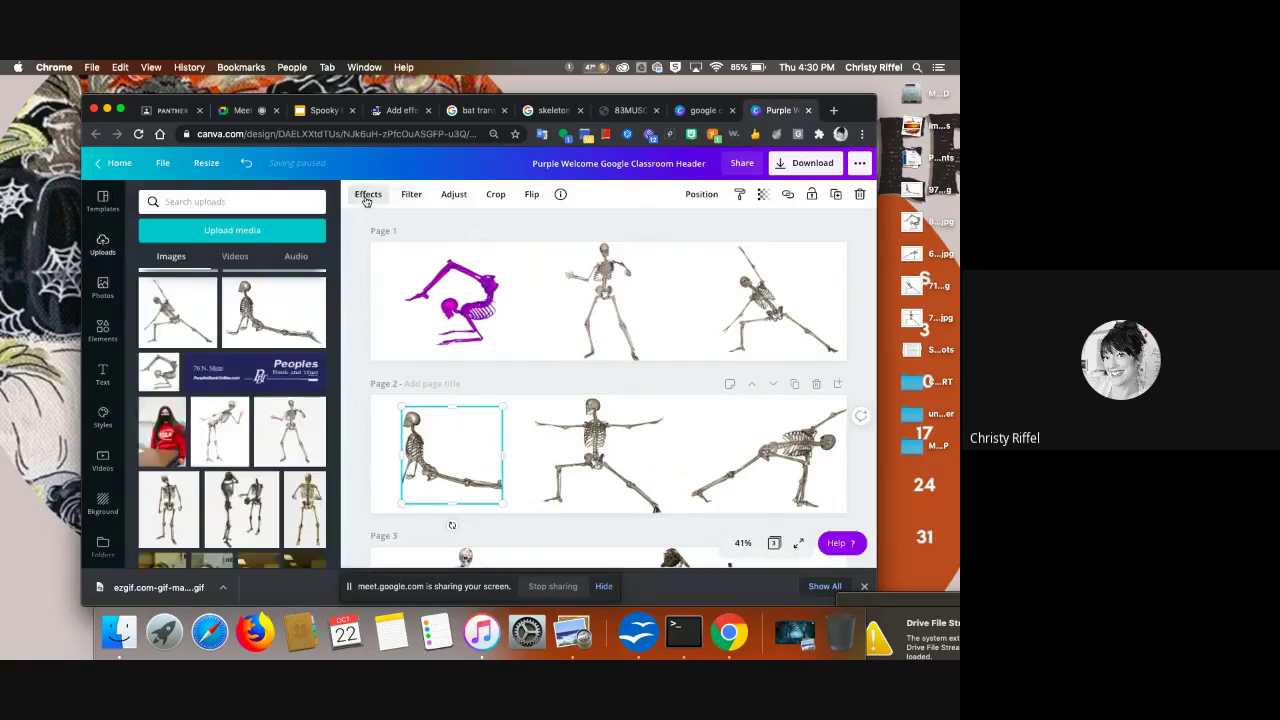
left_click(366, 199)
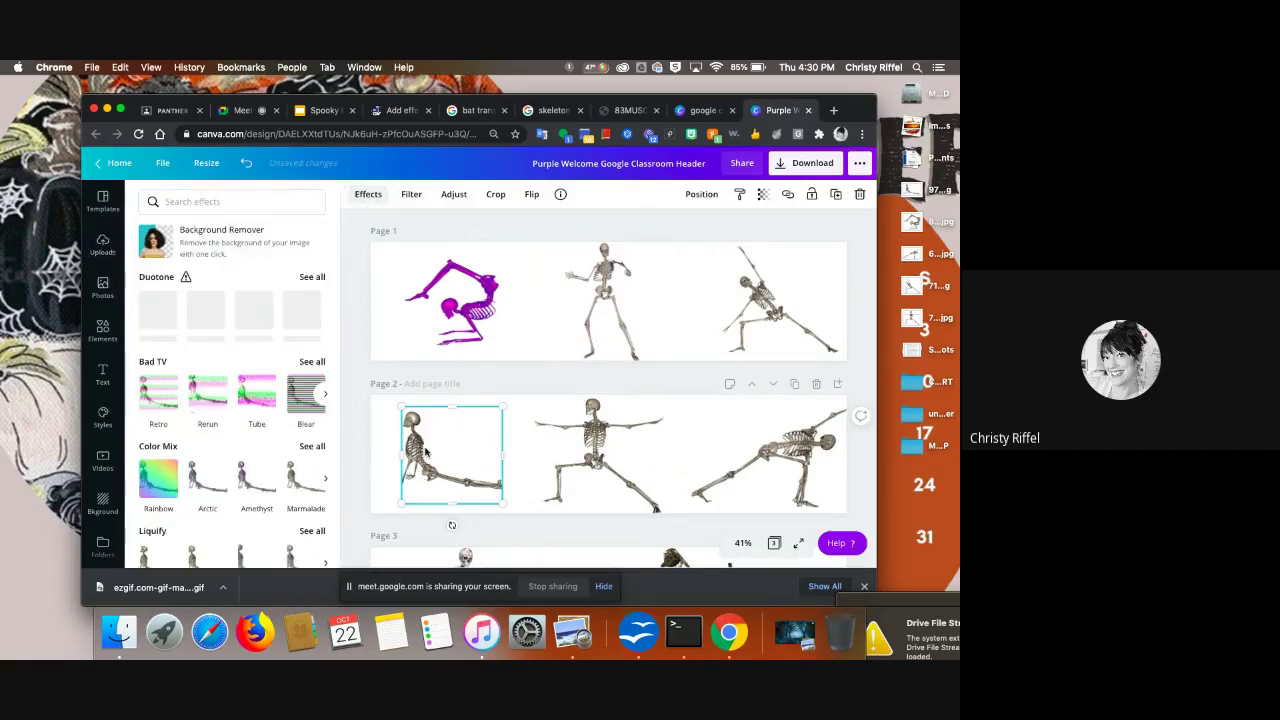
scroll(420, 465, "down", 2)
scroll(449, 470, "up", 2)
- Apply the Sea Green duotone to page 1's middle skeleton and the Mustard duotone to its rightmost one
left_click(540, 338)
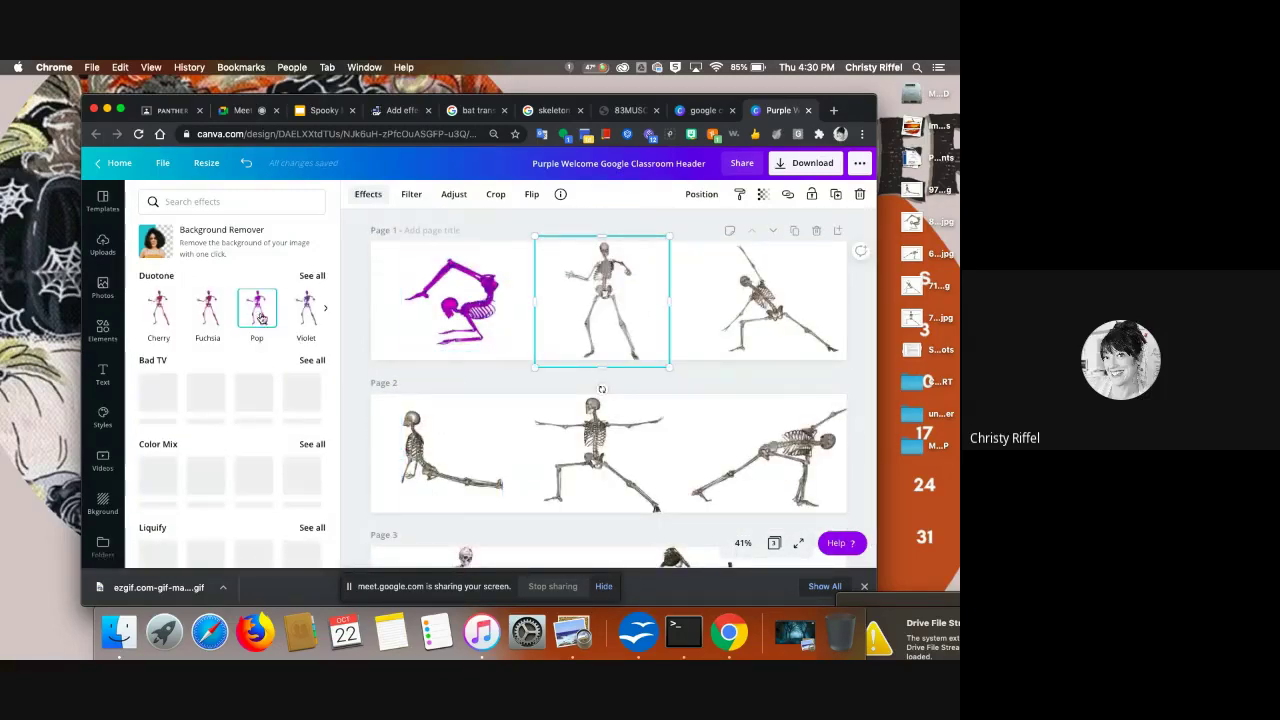
left_click(325, 308)
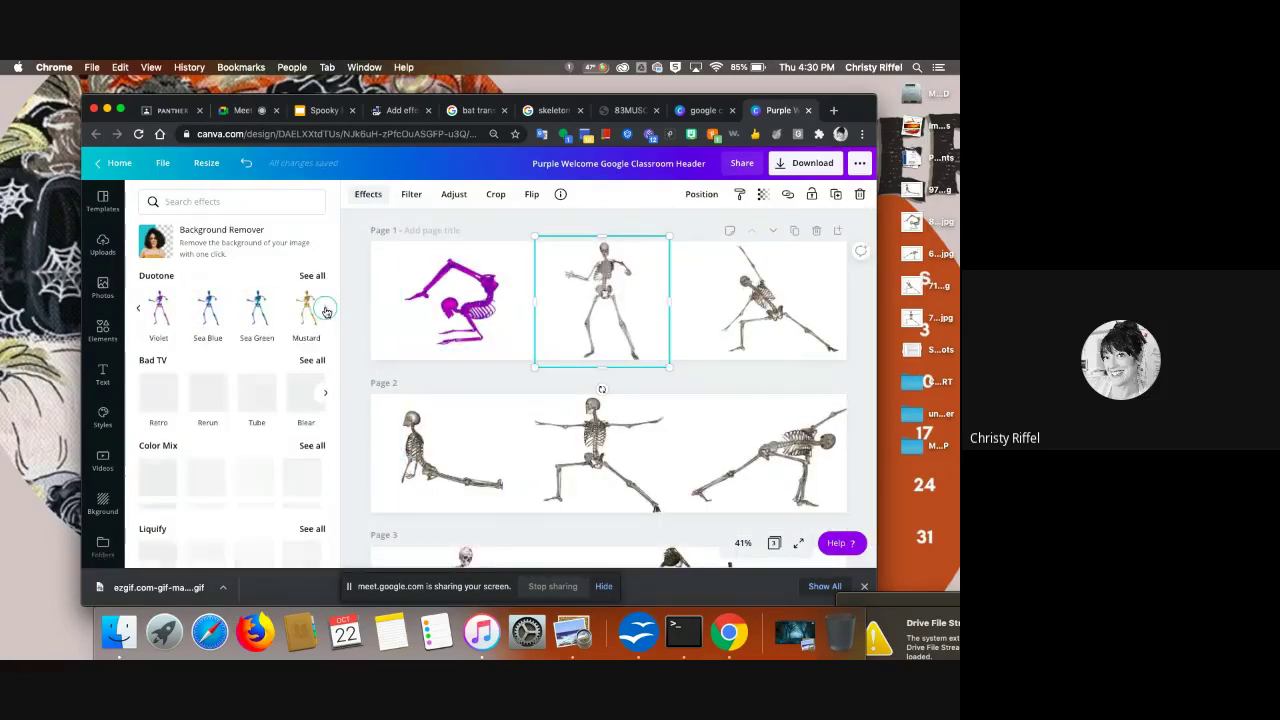
left_click(258, 312)
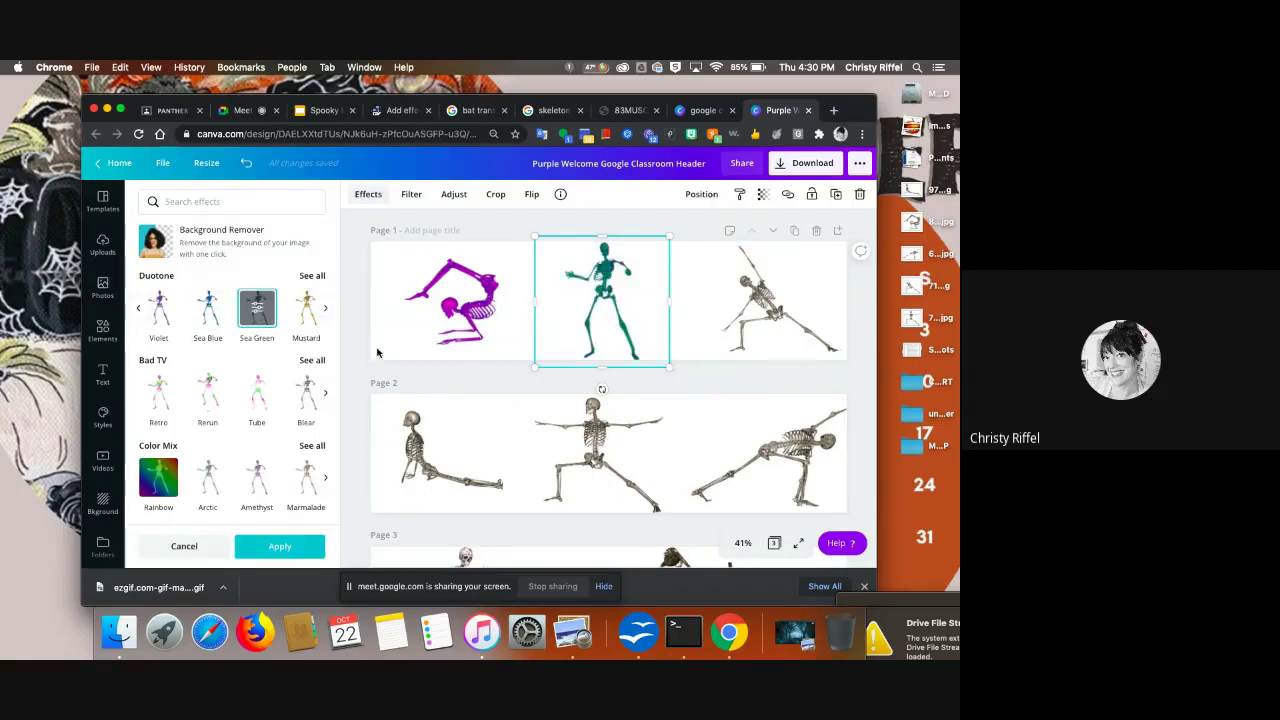
left_click(735, 300)
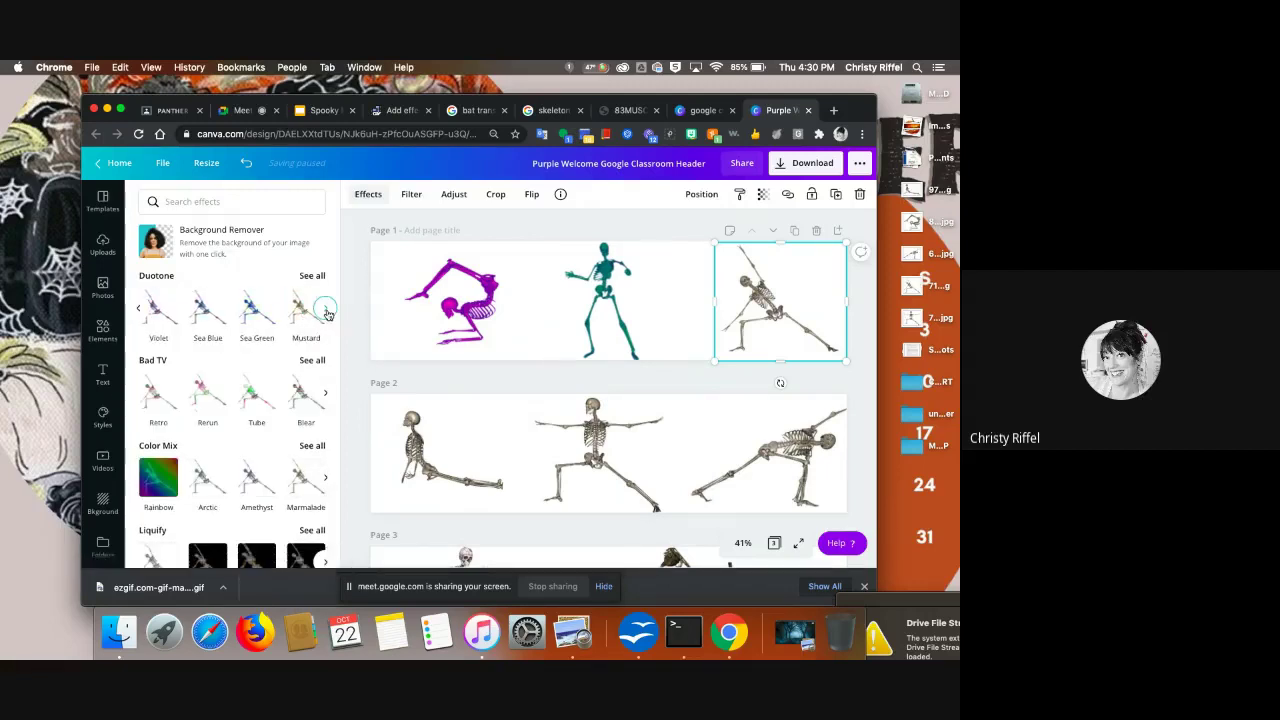
left_click(307, 316)
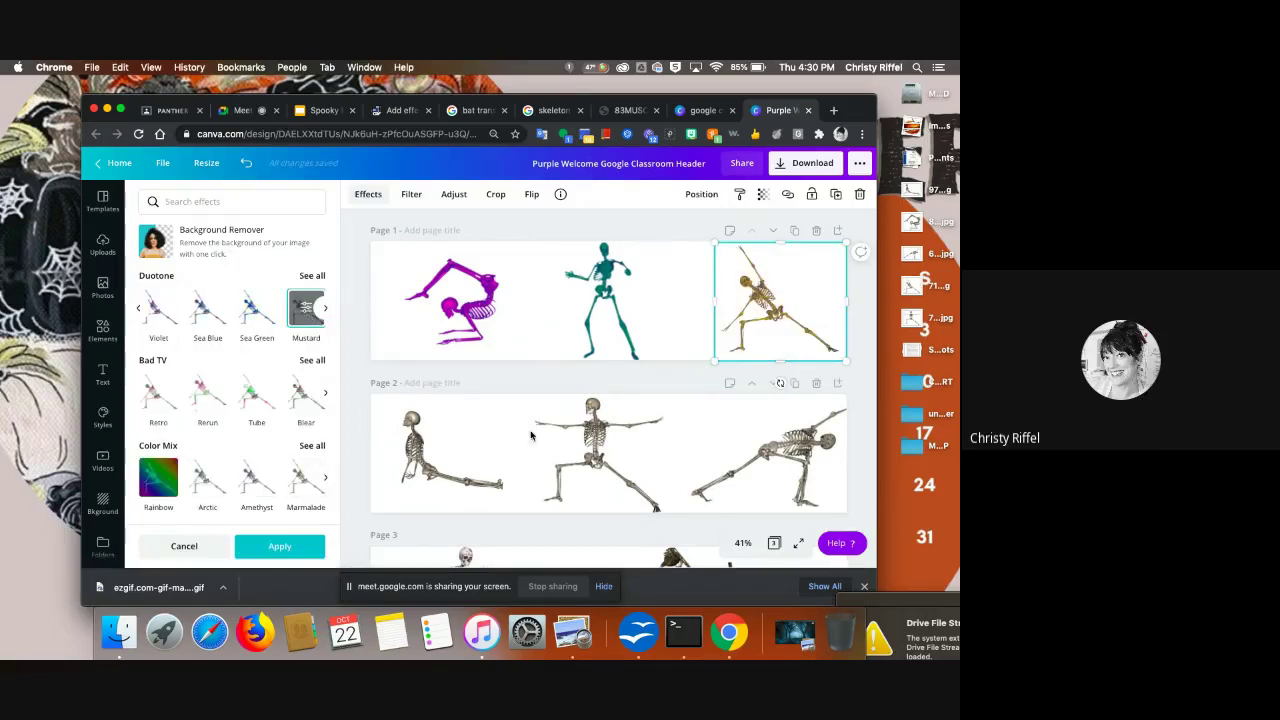
- Apply the Pop duotone to the seated skeleton on page 2
left_click(432, 468)
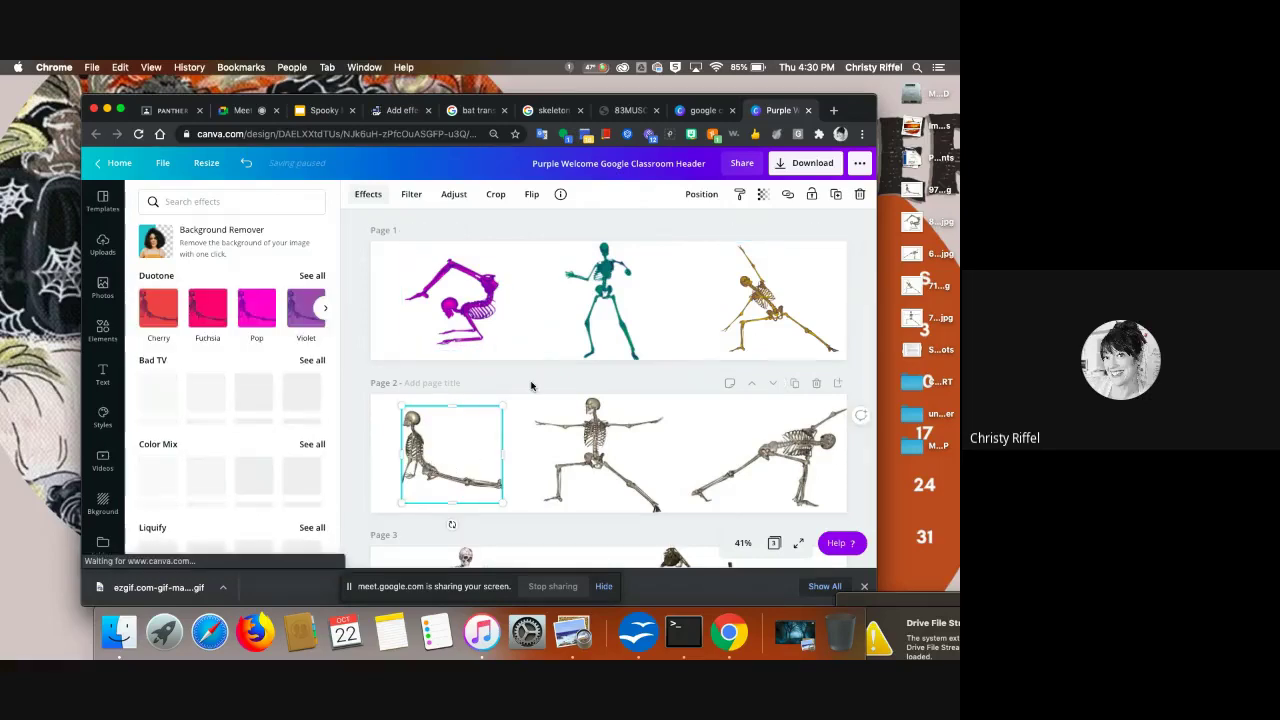
left_click(257, 316)
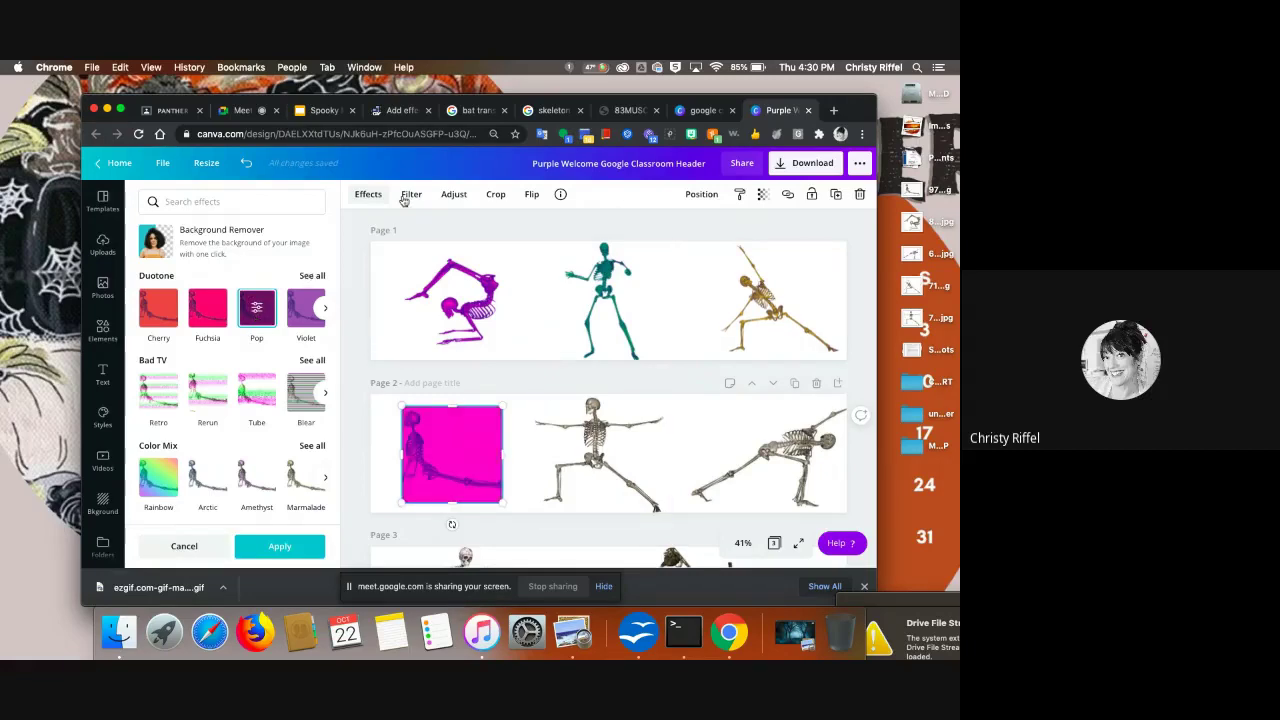
- Undo the Mustard and Sea Green duotones on page 1, and view all Duotone options for page 2's seated skeleton
left_click(248, 165)
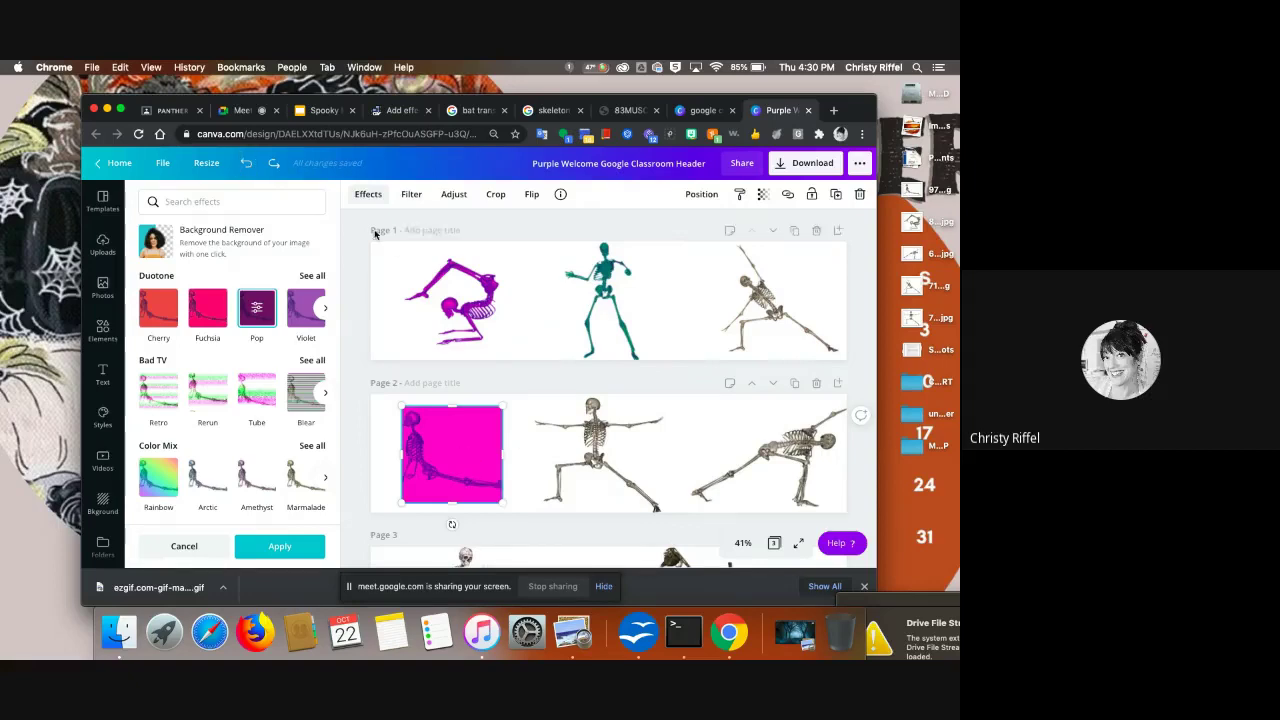
left_click(248, 165)
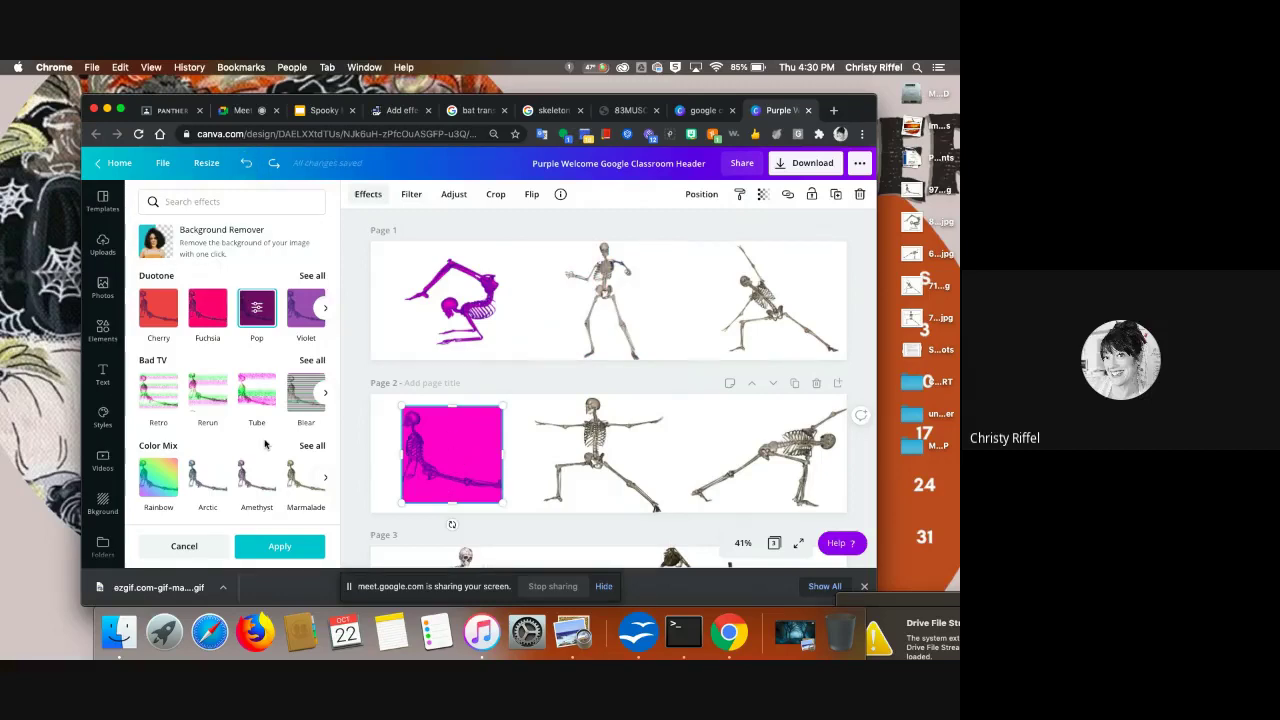
left_click(311, 276)
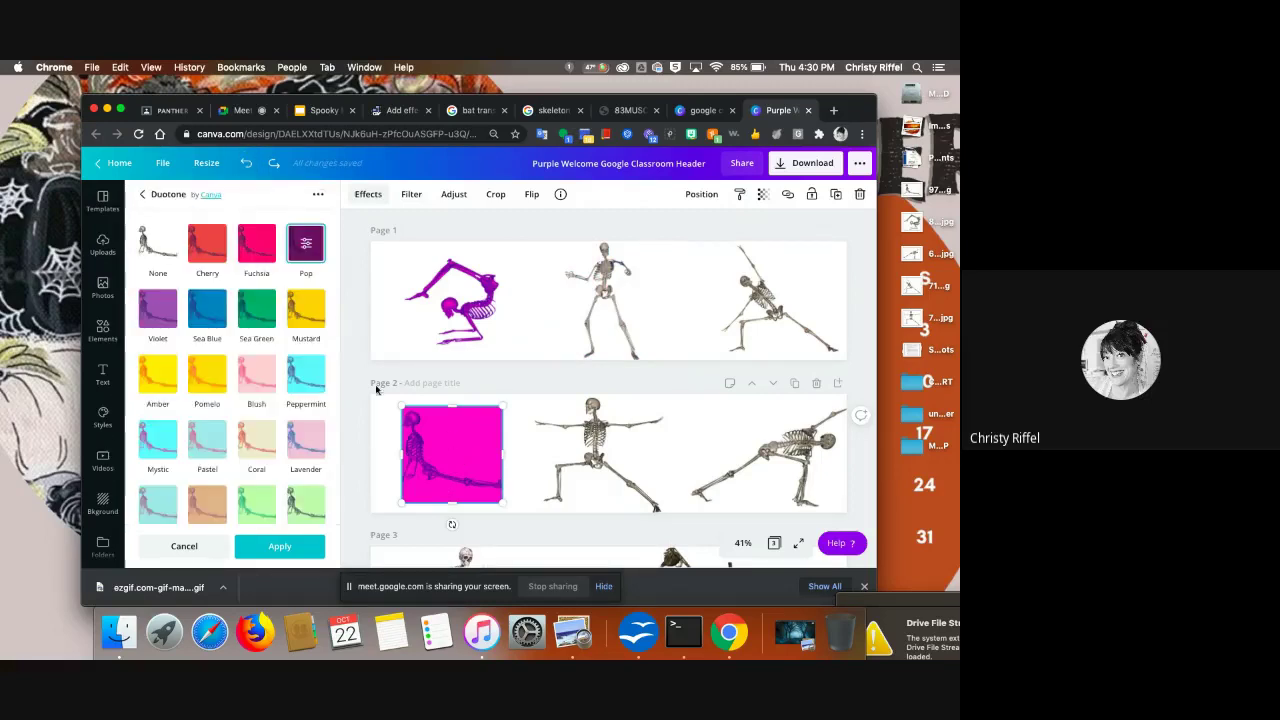
left_click(351, 193)
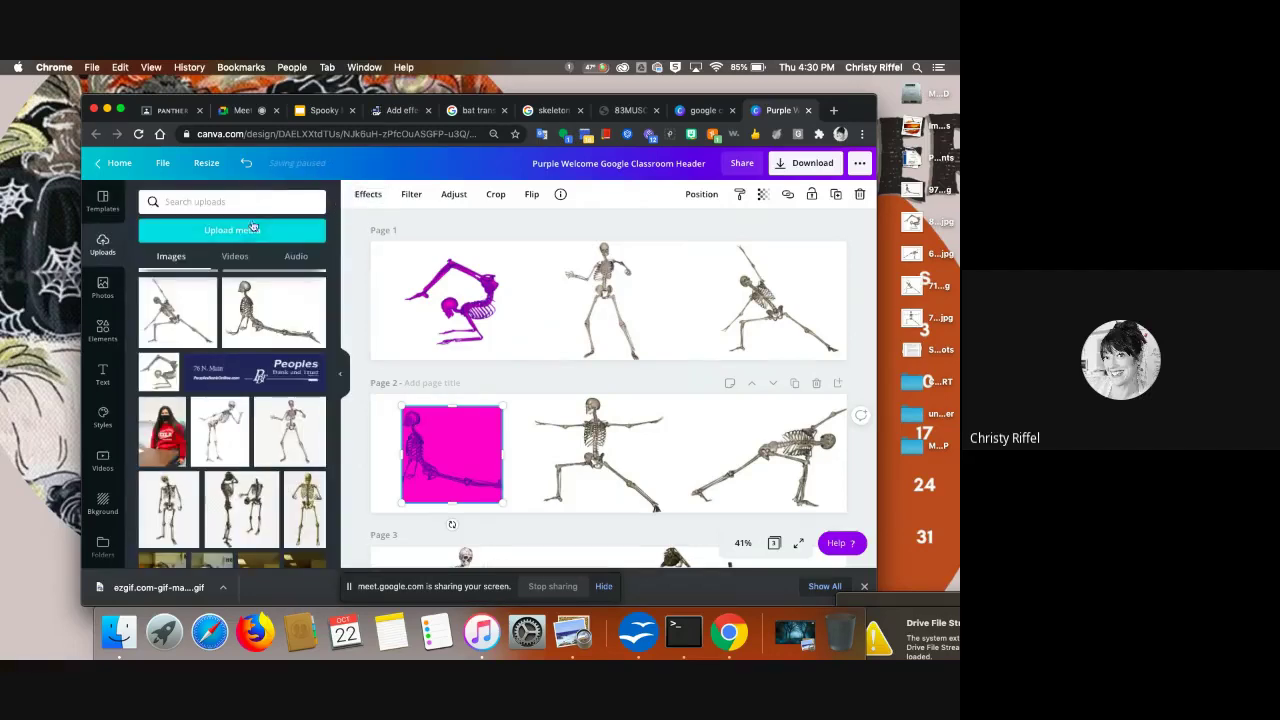
- Remove the background from the seated skeleton image on page 2 with Background Remover
left_click(368, 193)
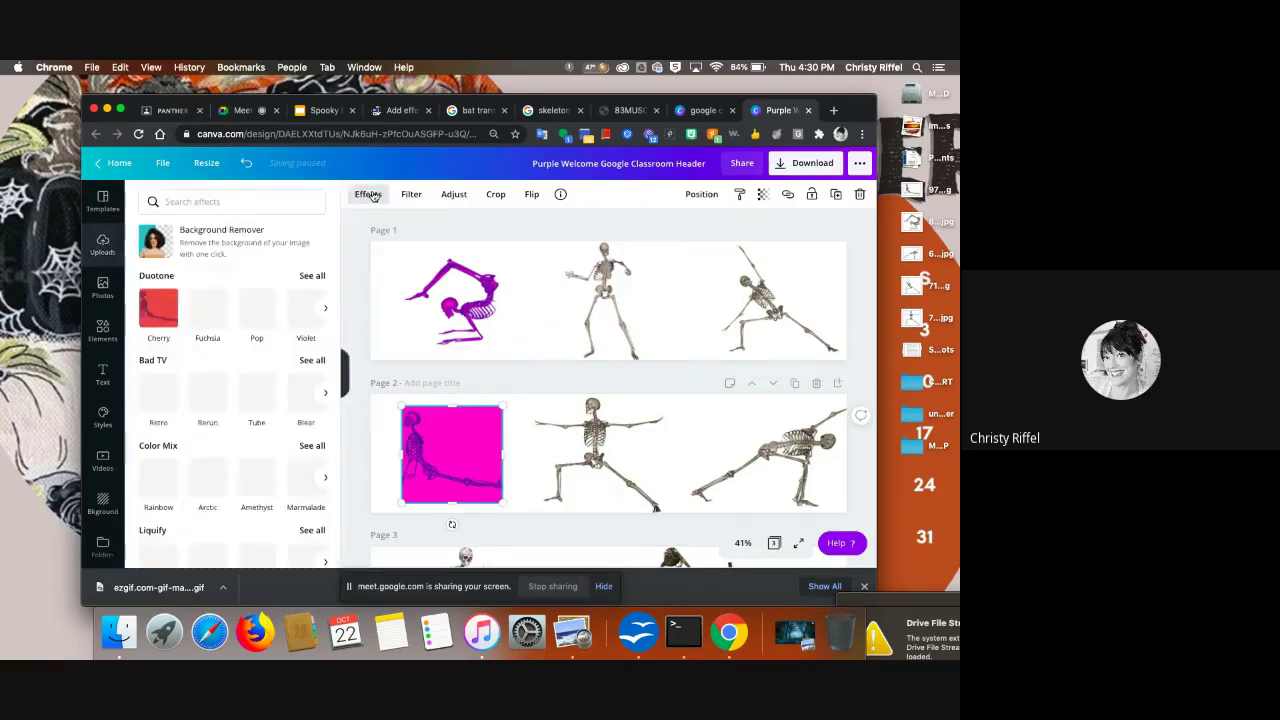
left_click(241, 246)
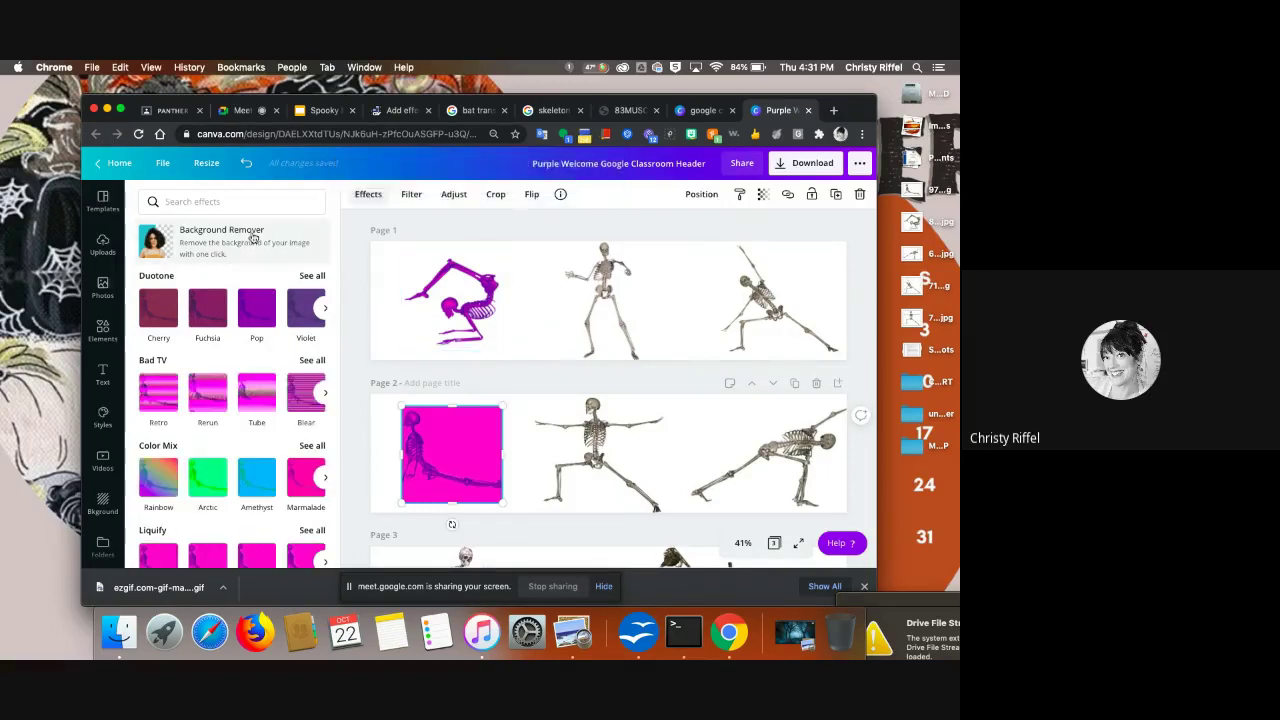
left_click(240, 241)
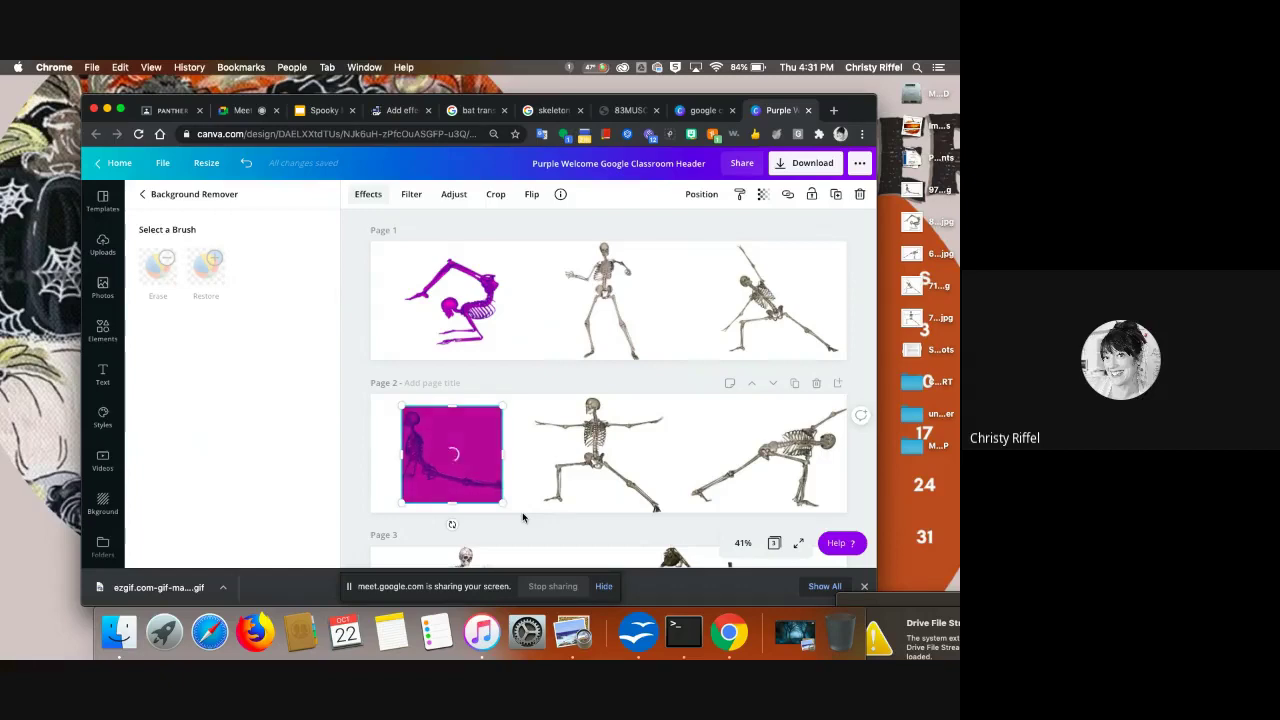
- Apply the Sea Green duotone to the middle skeleton on page 1
left_click(604, 311)
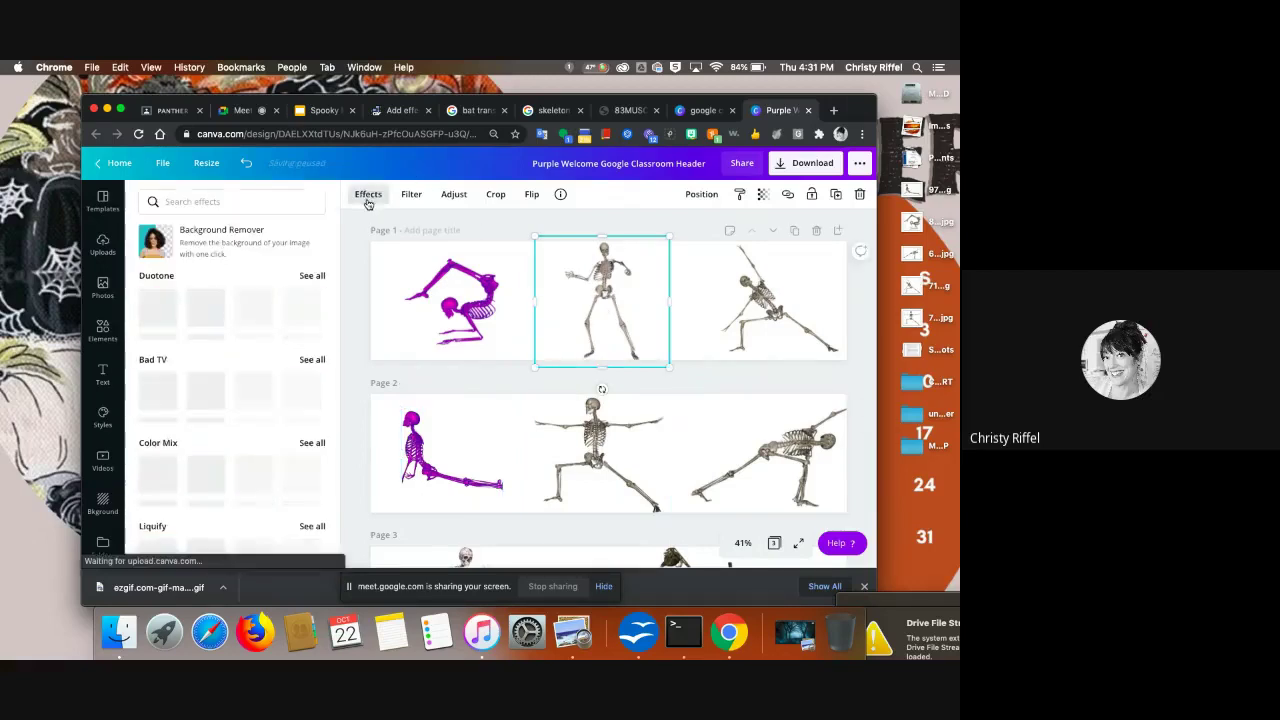
left_click(367, 197)
left_click(367, 197)
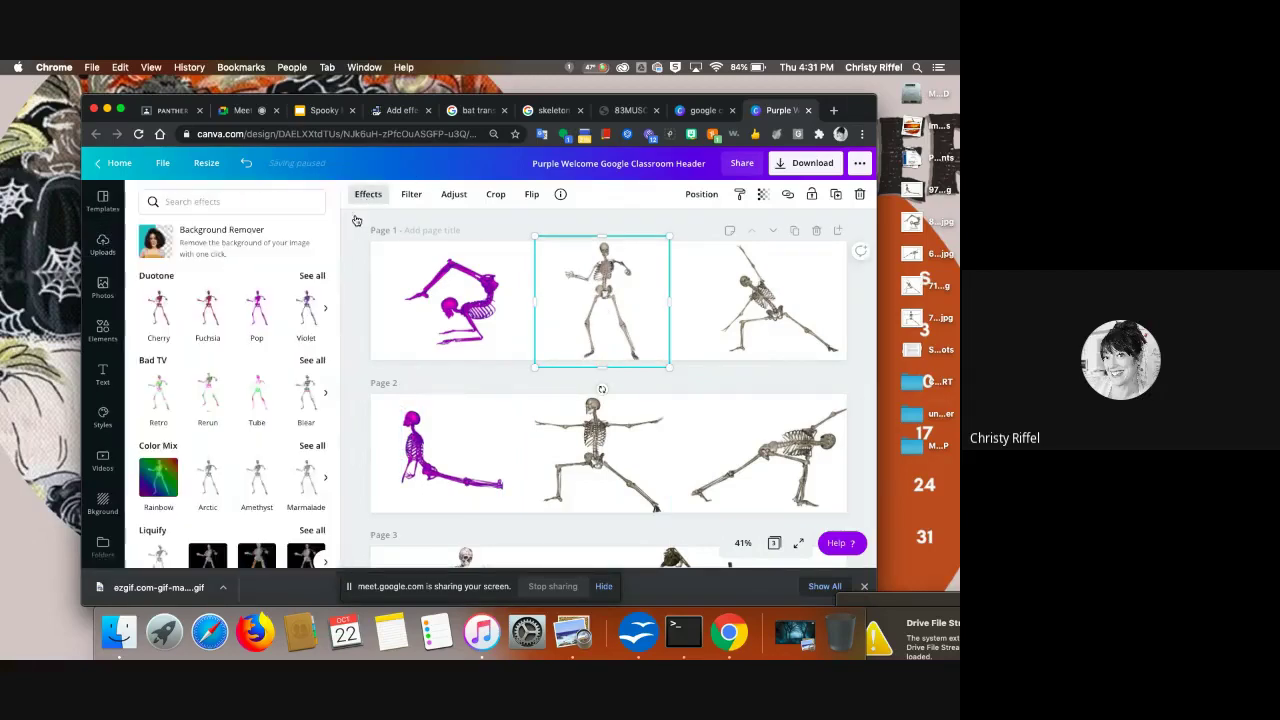
left_click(322, 311)
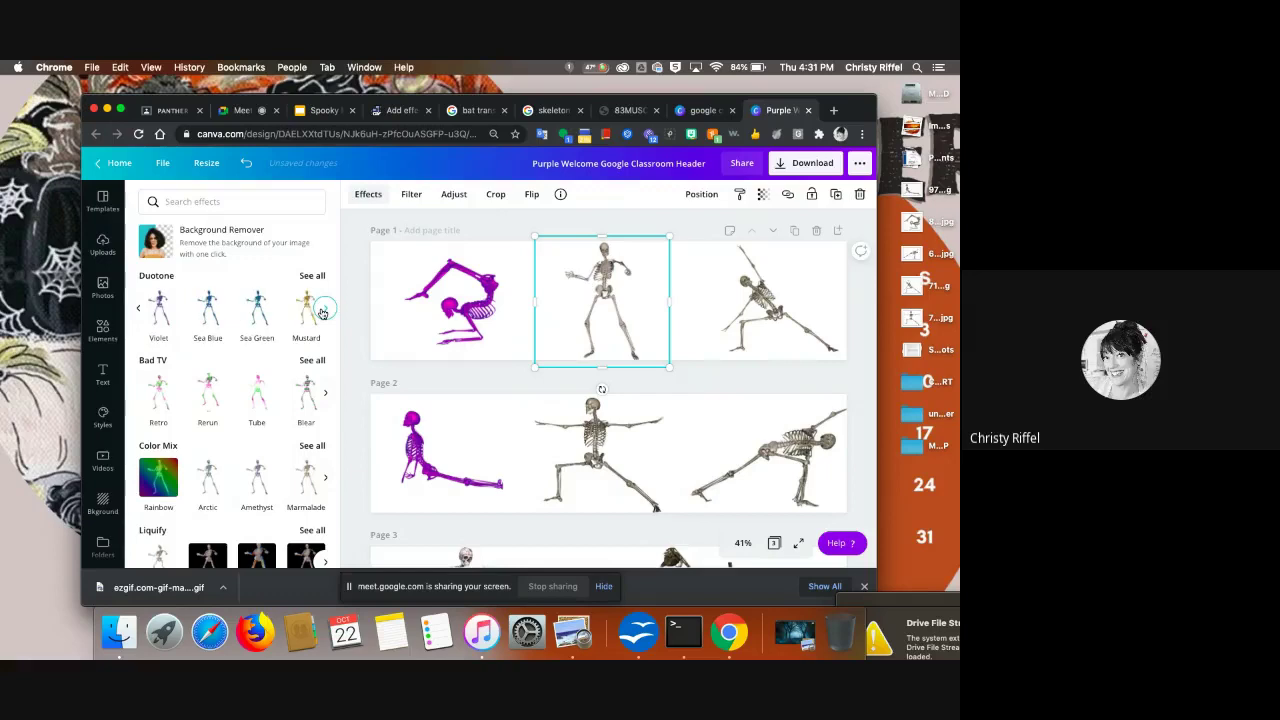
left_click(259, 314)
- Remove the background from page 2's middle skeleton and apply the Sea Green duotone to it
left_click(588, 468)
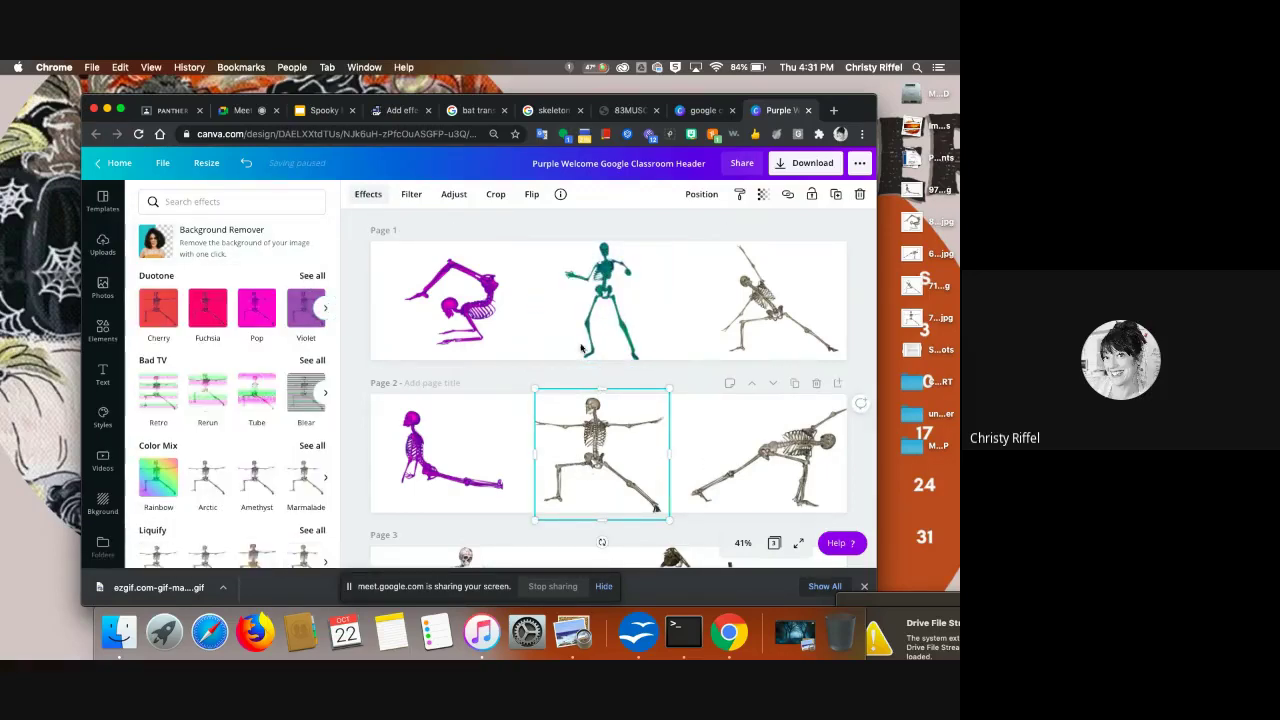
left_click(250, 244)
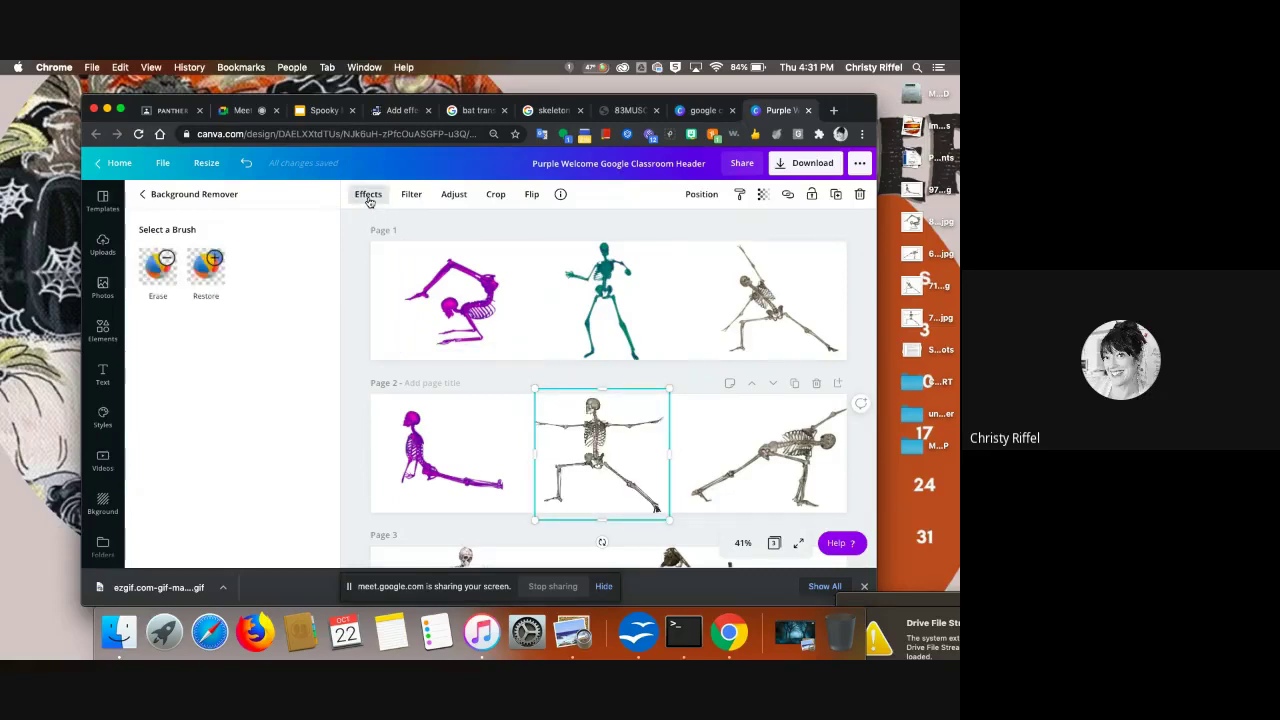
left_click(368, 197)
left_click(368, 197)
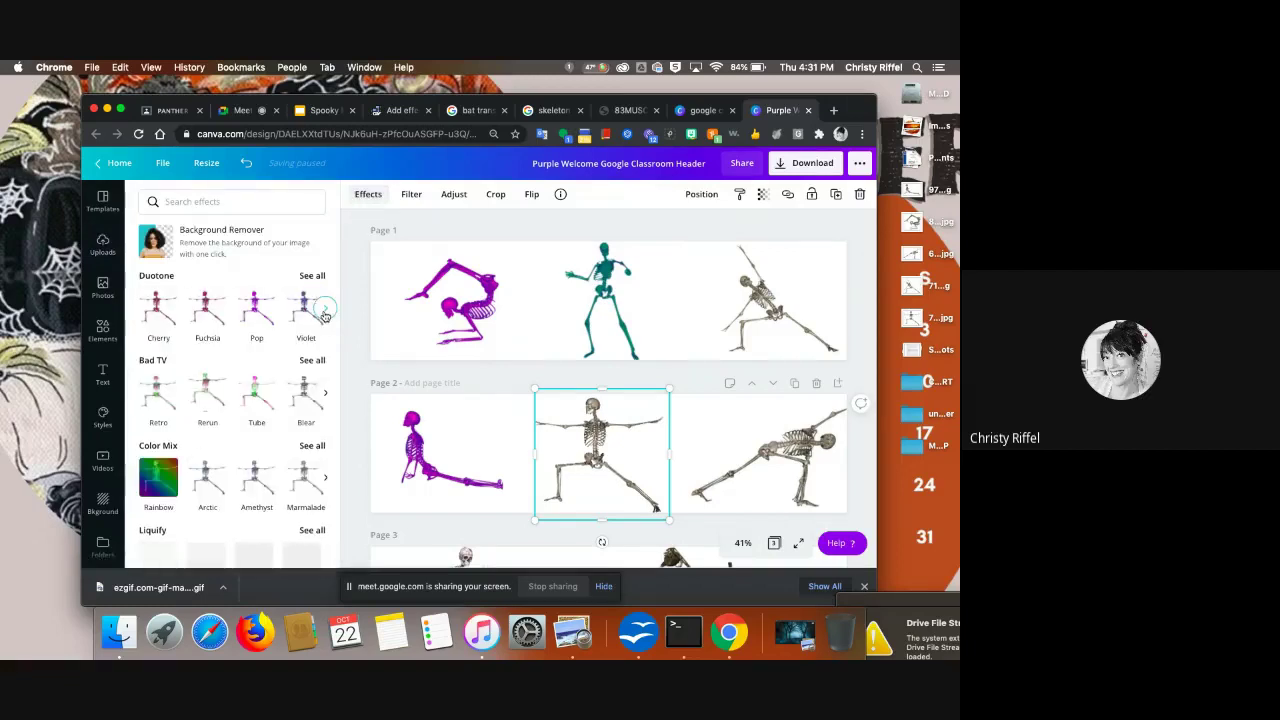
left_click(256, 308)
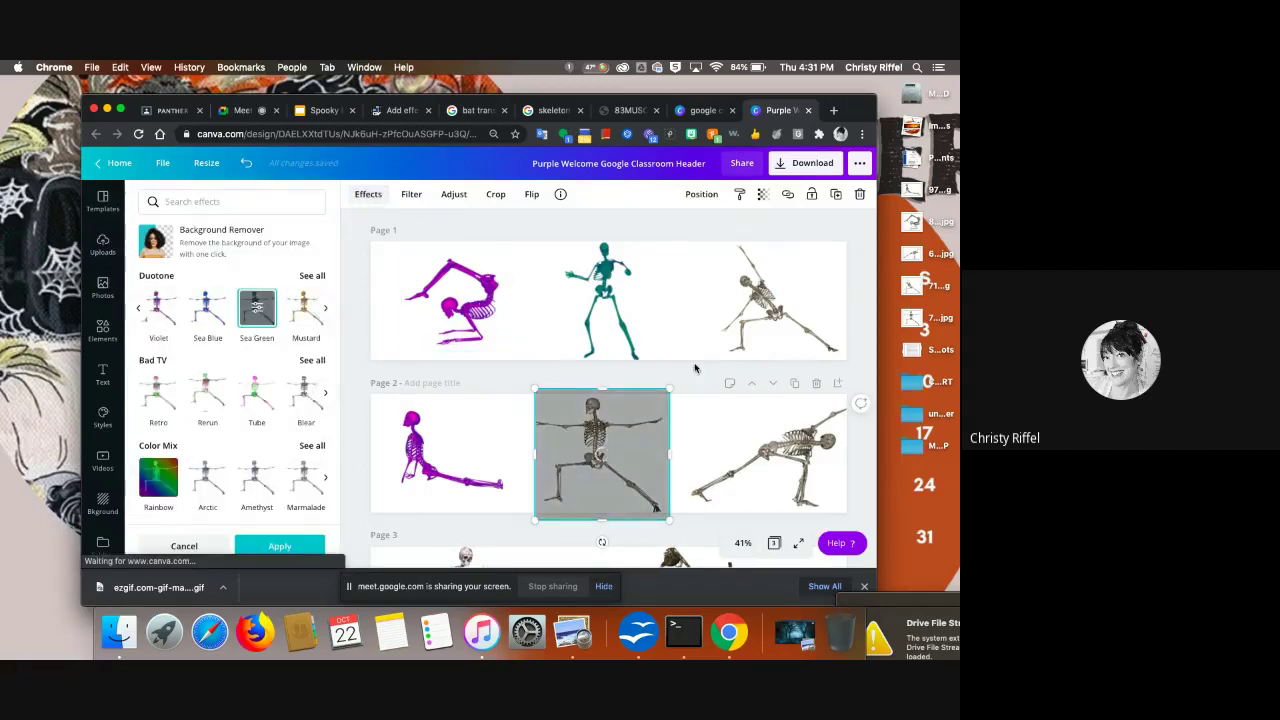
- Apply the Pop duotone to the leaning skeleton on page 3
scroll(669, 477, "down", 2)
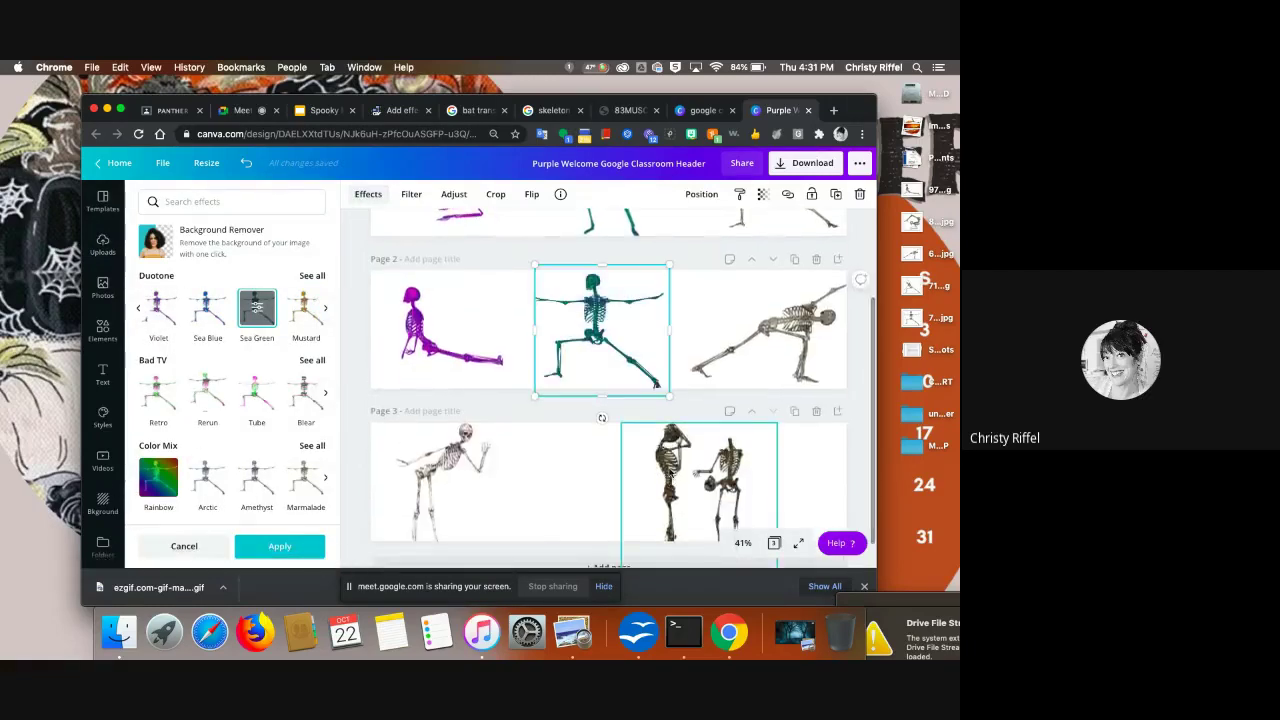
scroll(600, 430, "down", 1)
left_click(440, 450)
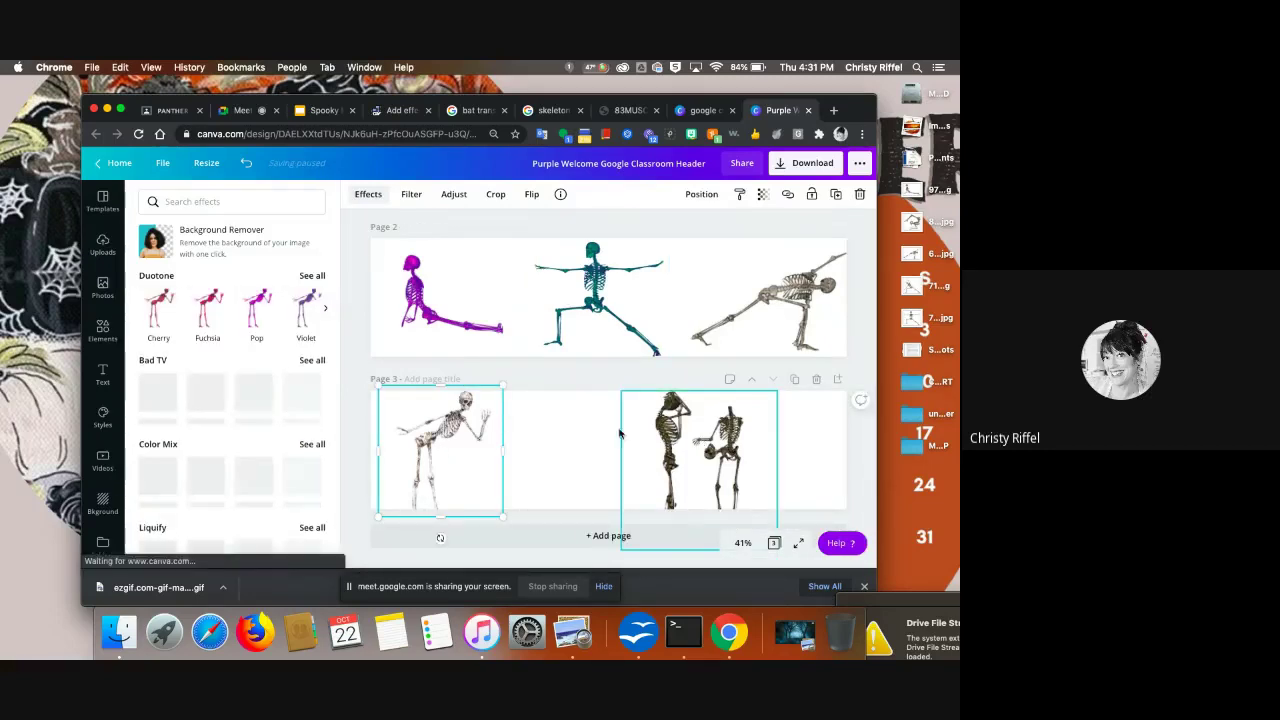
left_click(257, 310)
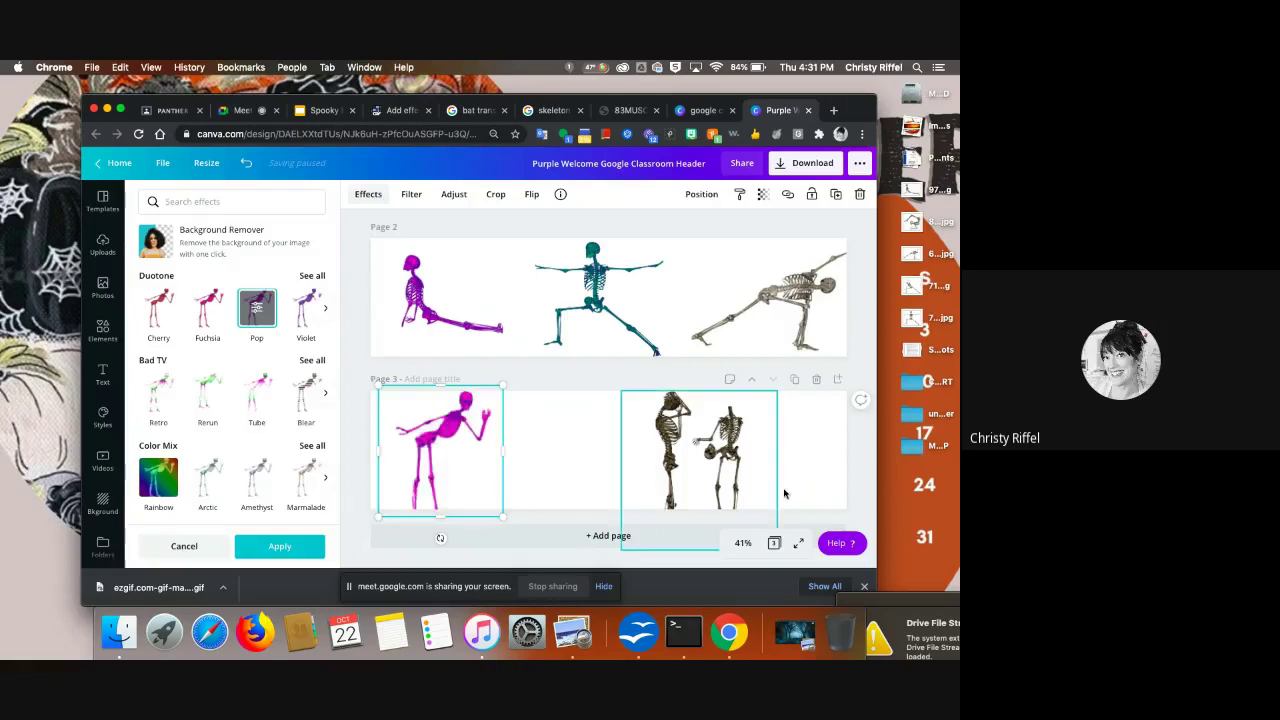
- Apply the Sea Green duotone to the image of two skeletons on page 3
left_click(698, 450)
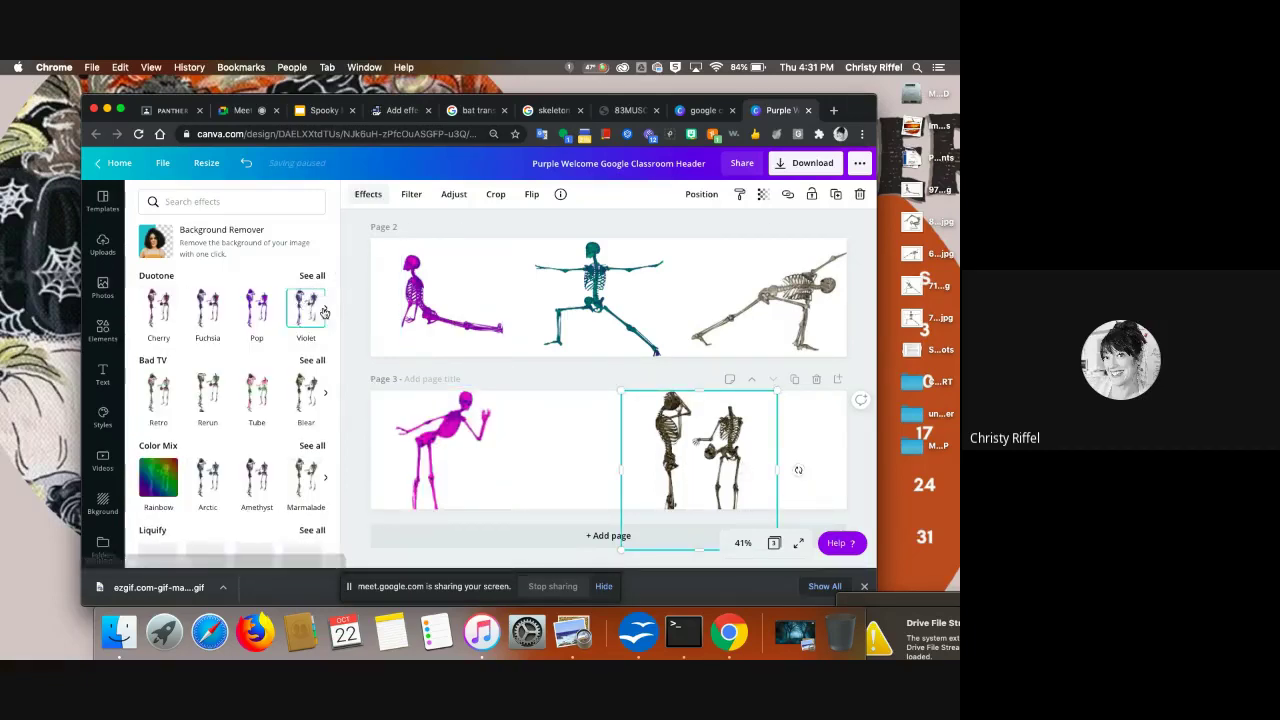
left_click(325, 307)
left_click(257, 316)
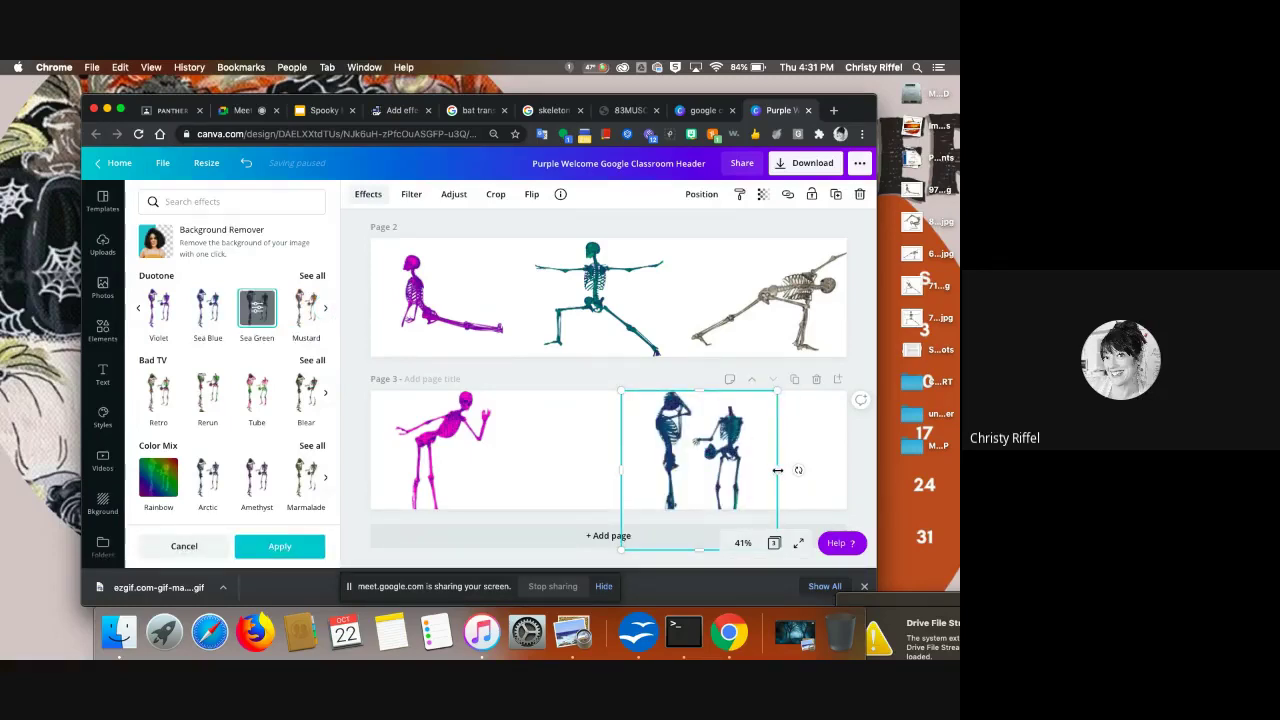
- Split page 3's skeleton pair into two images by cropping and duplicating, and apply the Mustard duotone to the headless skeleton
left_click_drag(778, 470, 695, 461)
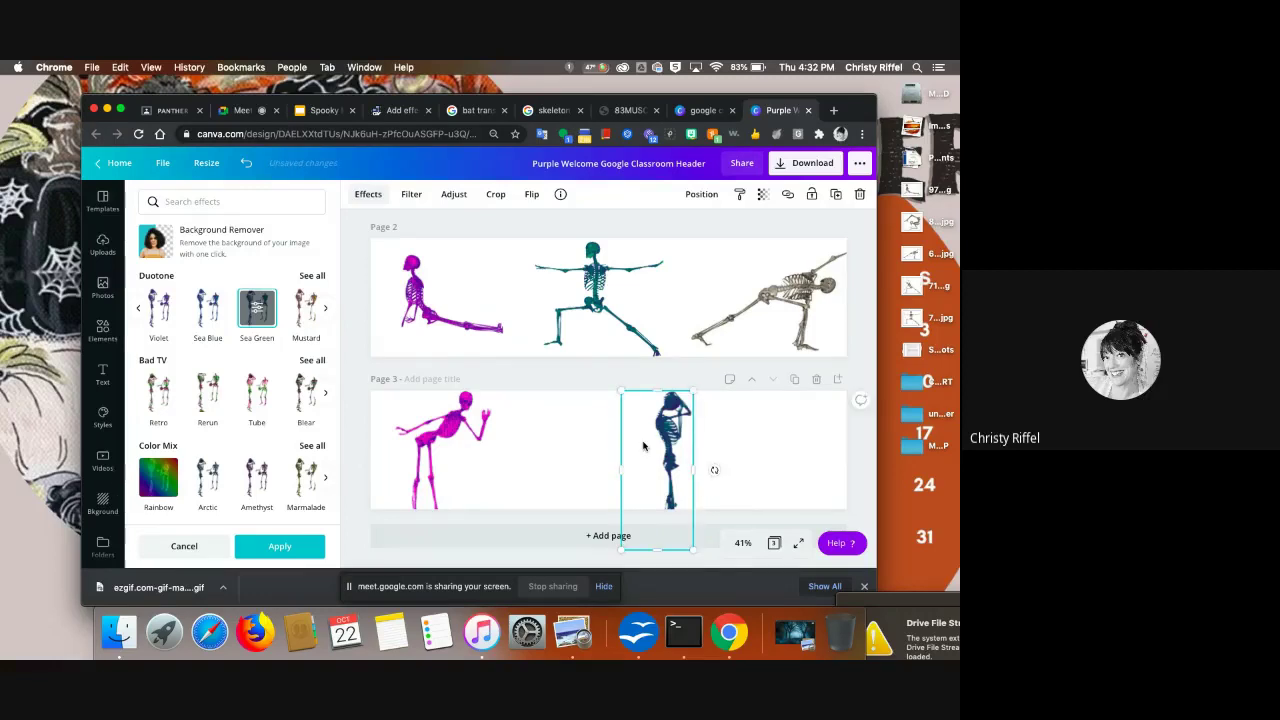
left_click(838, 195)
left_click_drag(678, 445, 820, 469)
left_click_drag(684, 470, 741, 439)
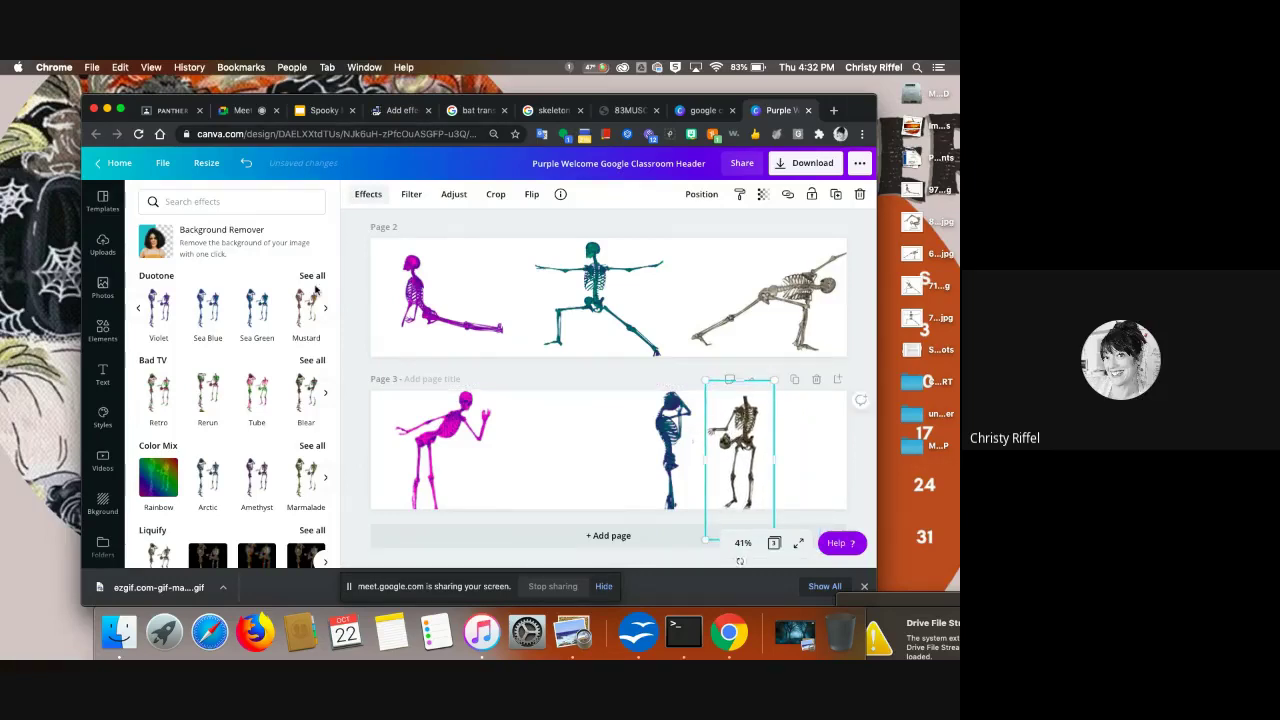
left_click(310, 308)
- Remove the background from the bending skeleton at the far side of page 2 and apply the Mustard duotone to it
left_click(808, 312)
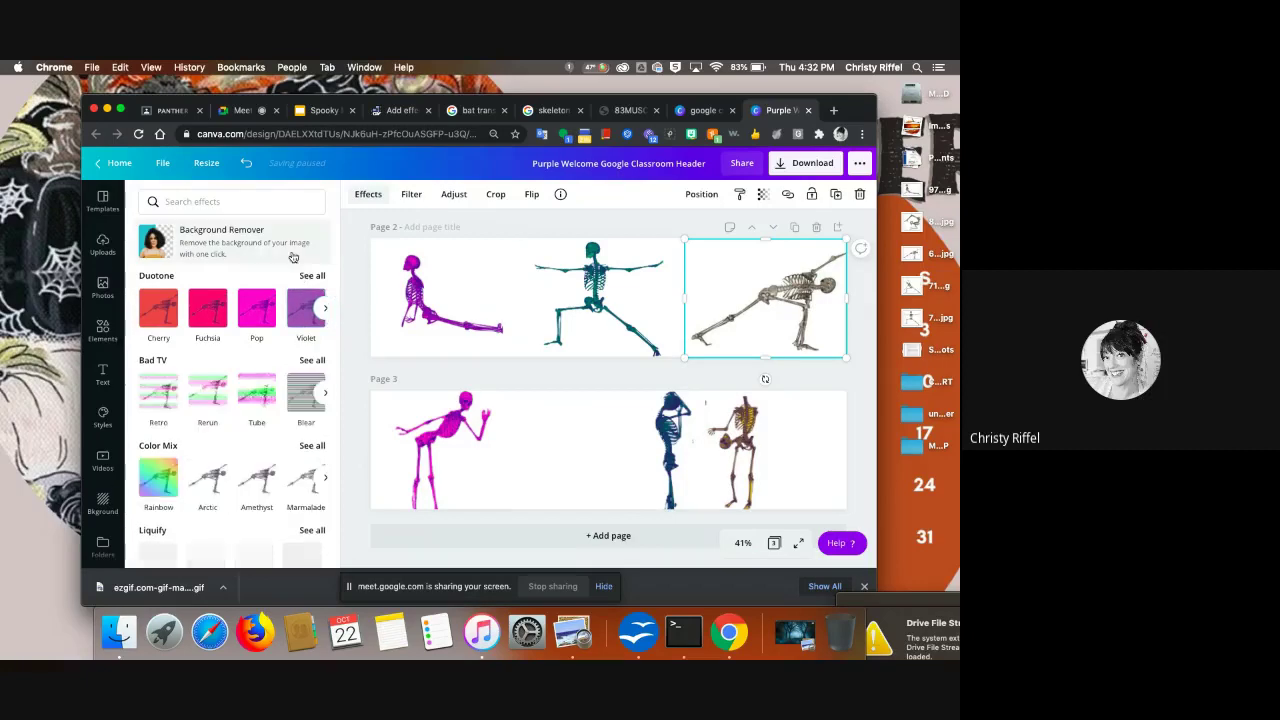
left_click(266, 236)
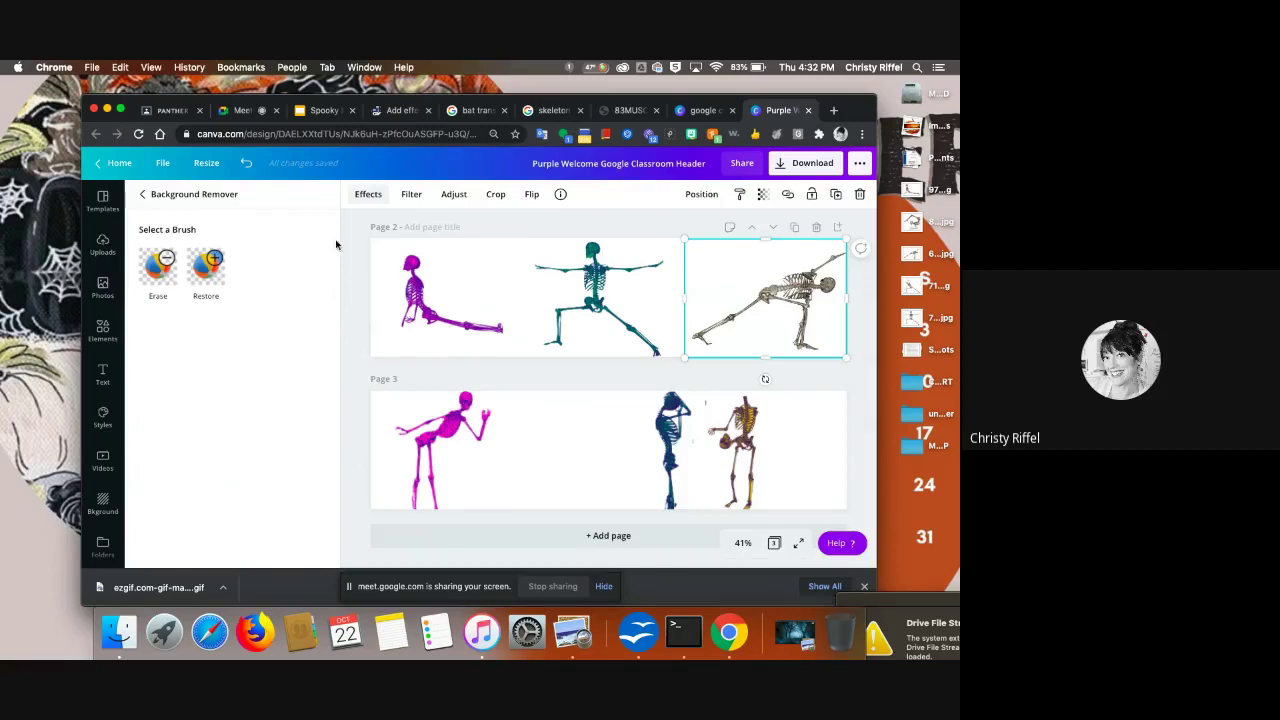
left_click(368, 195)
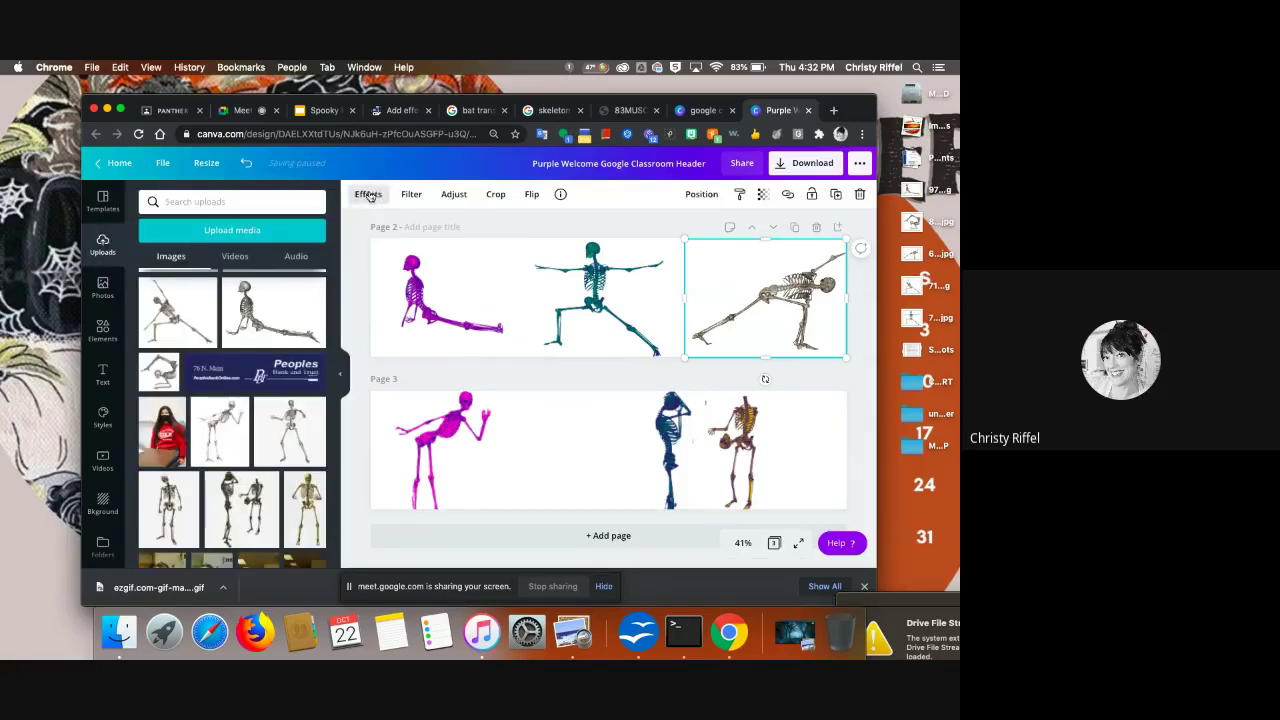
left_click(368, 195)
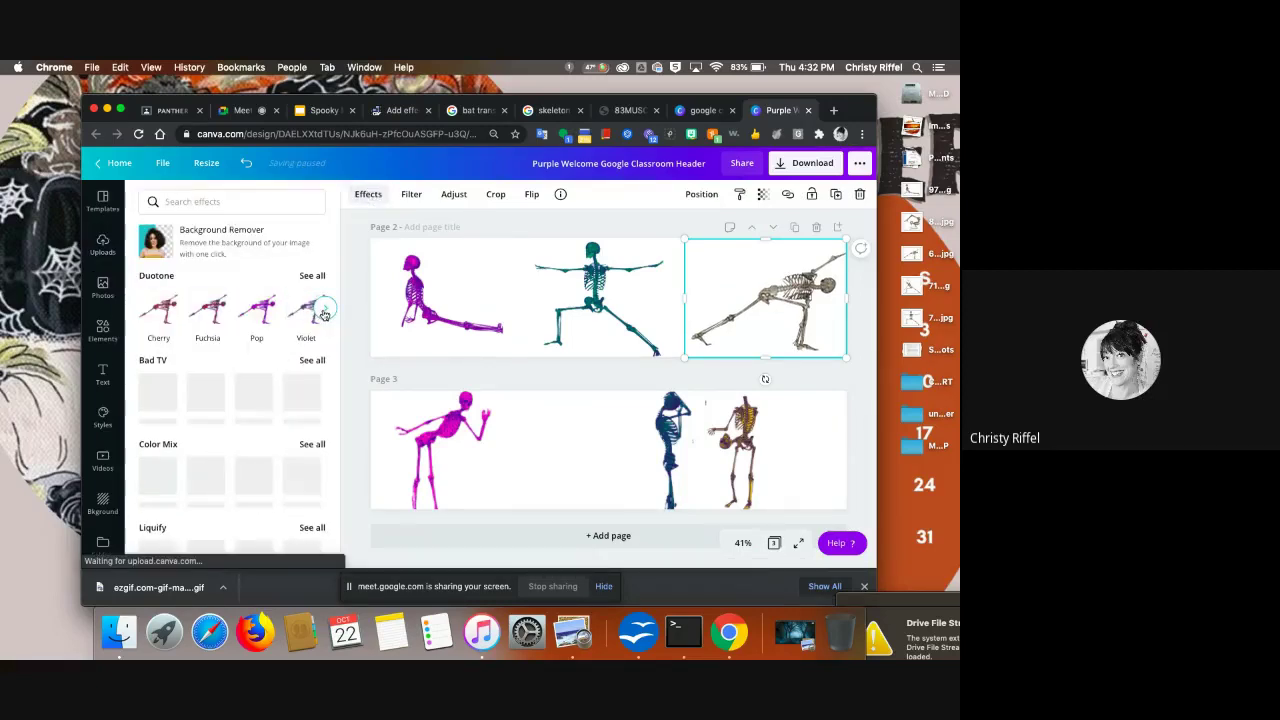
left_click(324, 313)
left_click(306, 308)
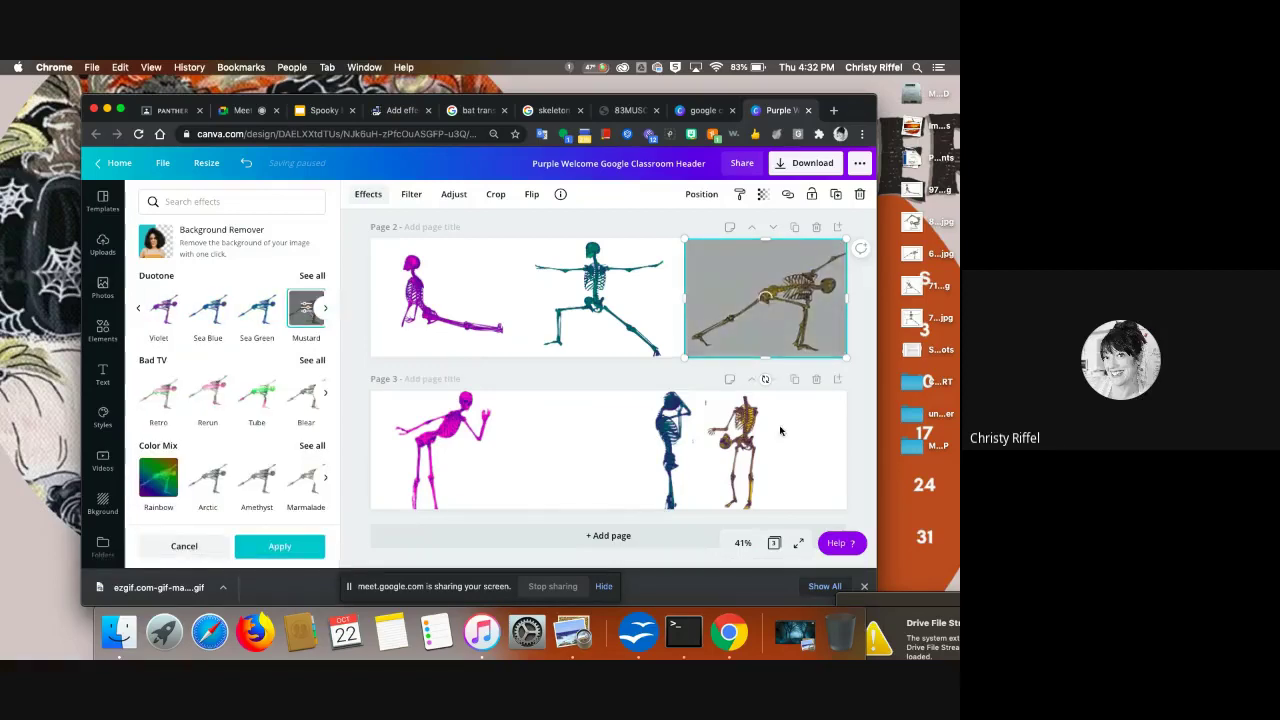
- Apply the Mustard duotone to the uncolored lunging skeleton on page 1
scroll(815, 435, "up", 2)
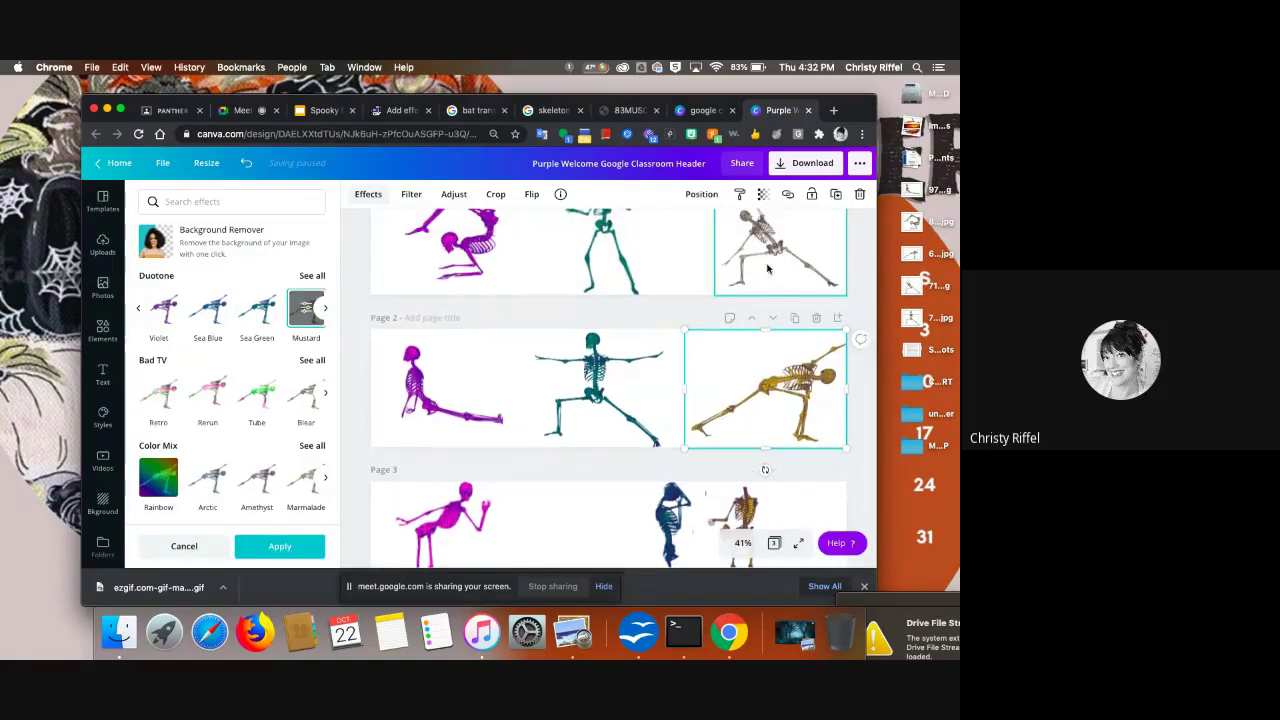
left_click(768, 268)
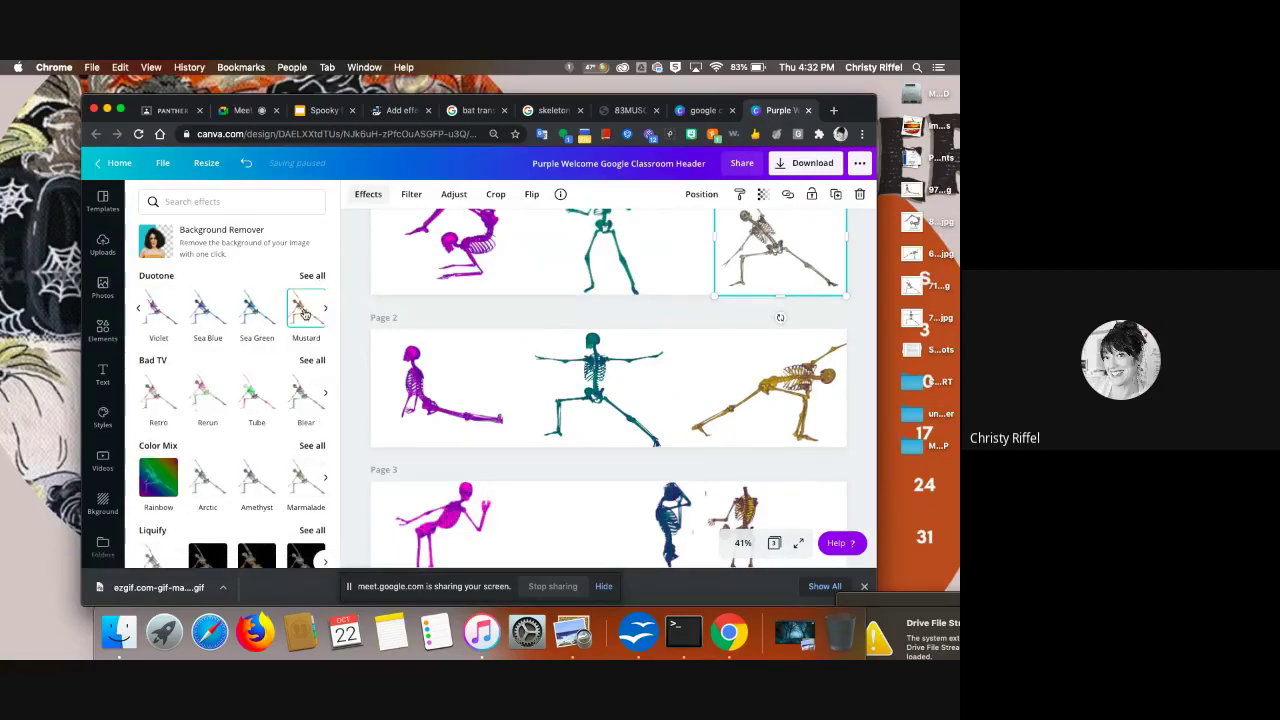
left_click(316, 312)
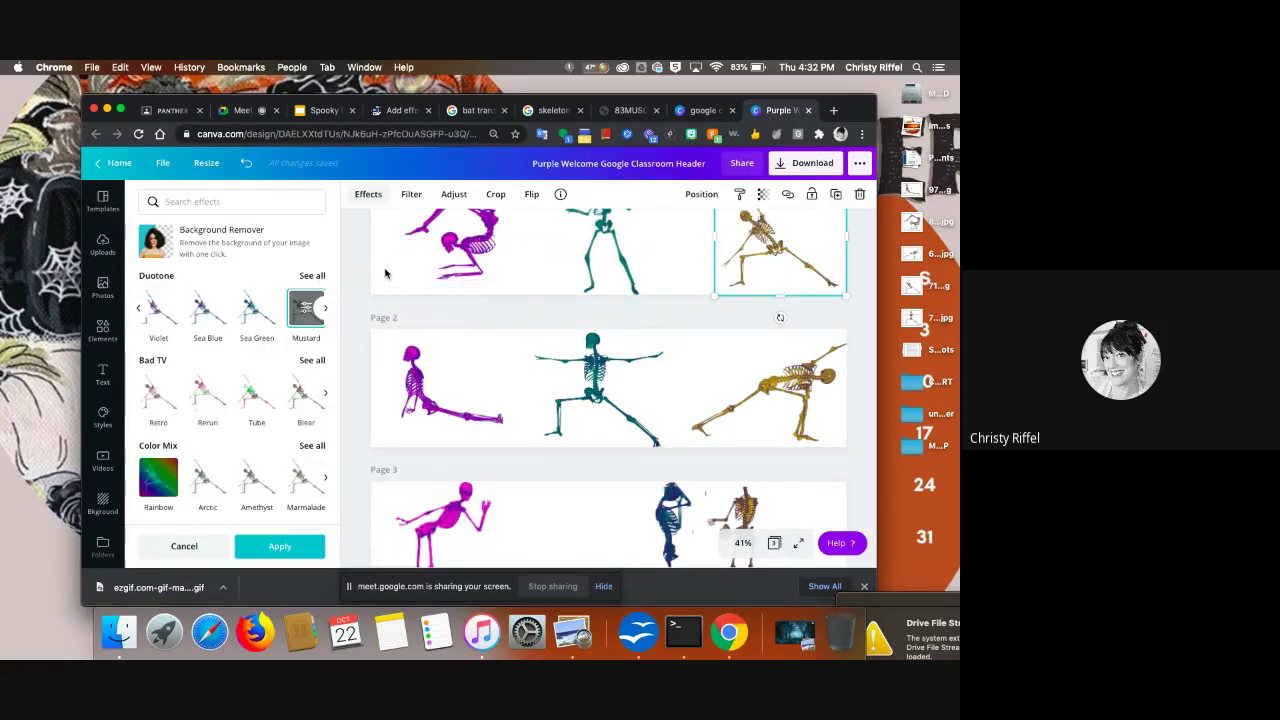
- Set the background of pages 1, 2 and 3 to black
left_click(102, 245)
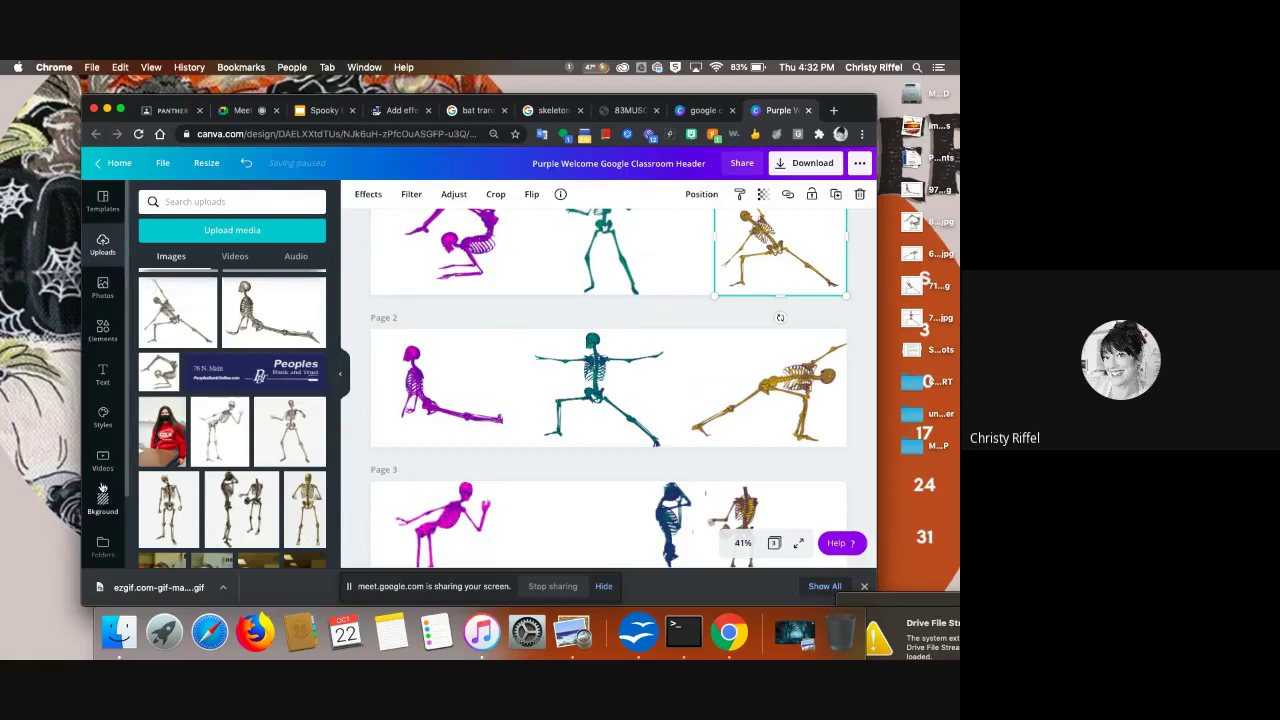
left_click(102, 502)
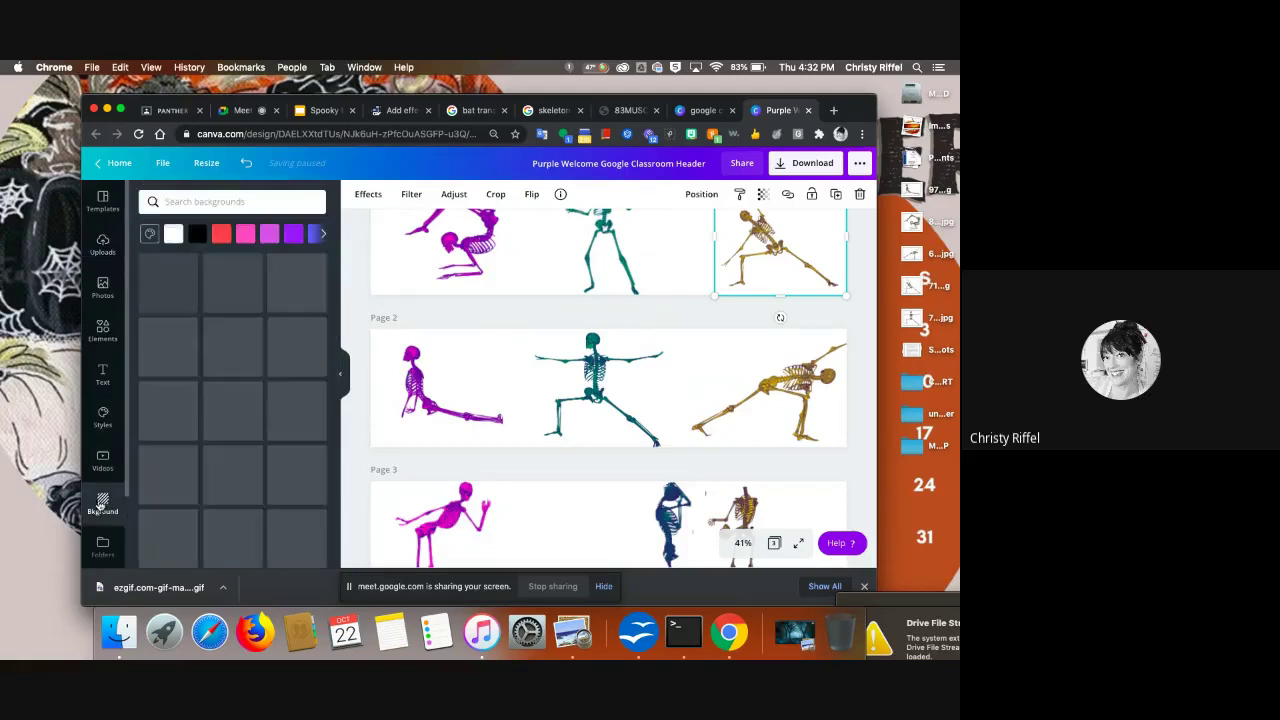
left_click(197, 233)
left_click(392, 421)
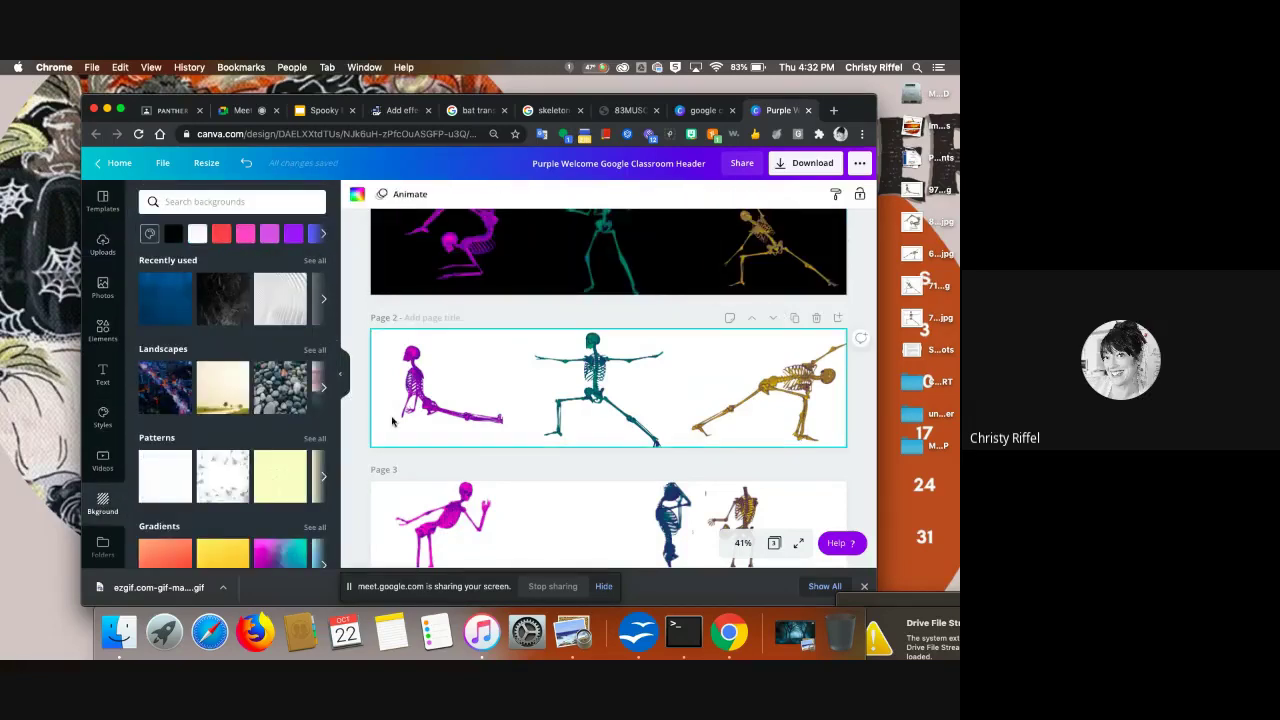
left_click(172, 234)
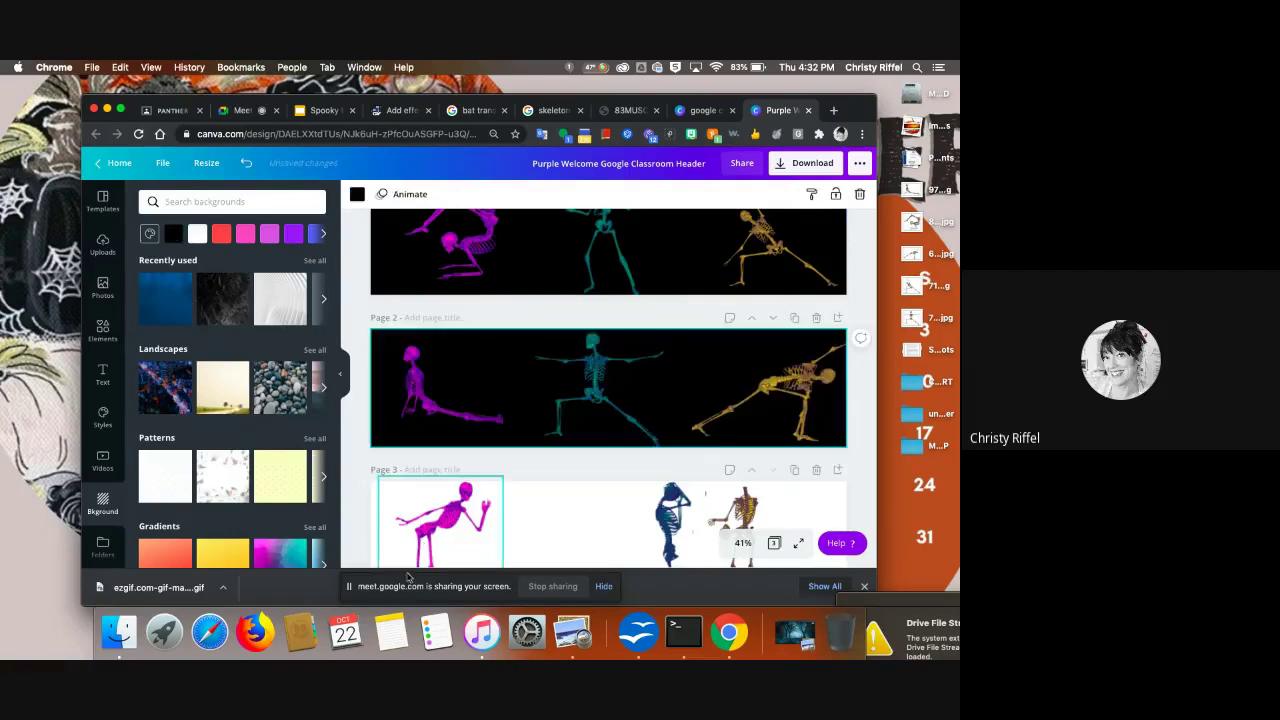
left_click(172, 234)
scroll(784, 478, "down", 1)
scroll(784, 478, "down", 3)
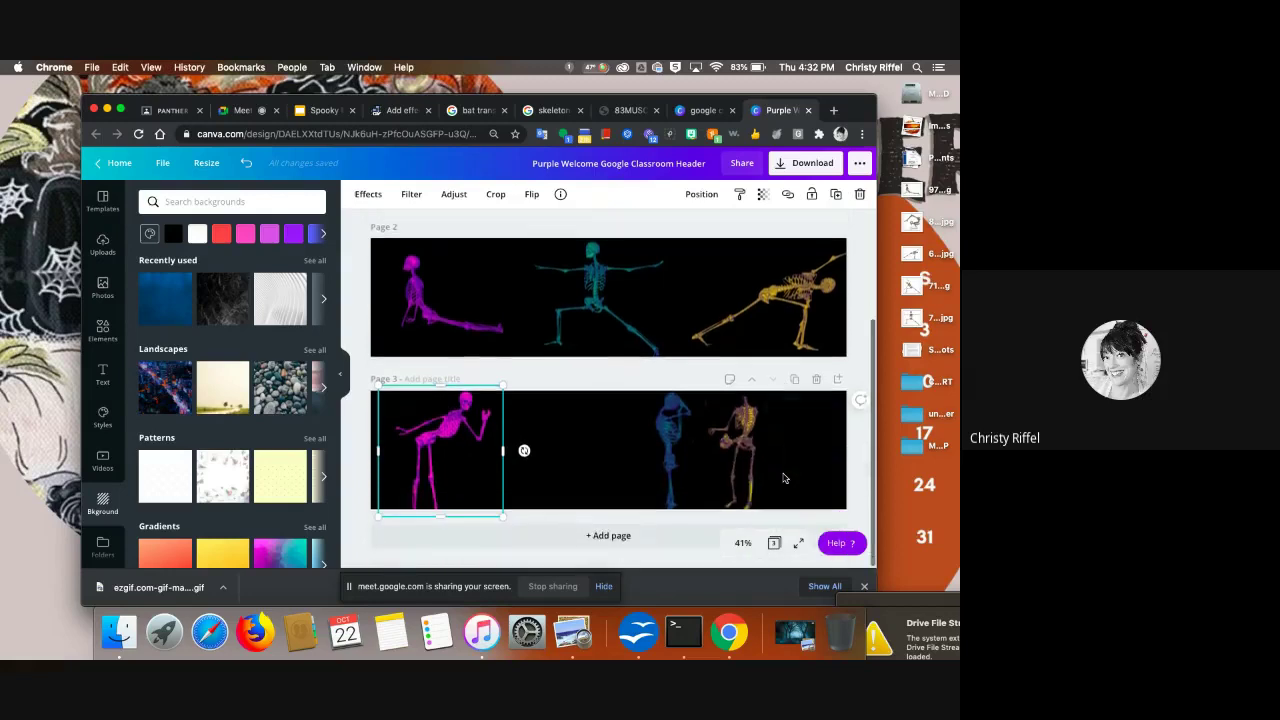
scroll(678, 449, "down", 2)
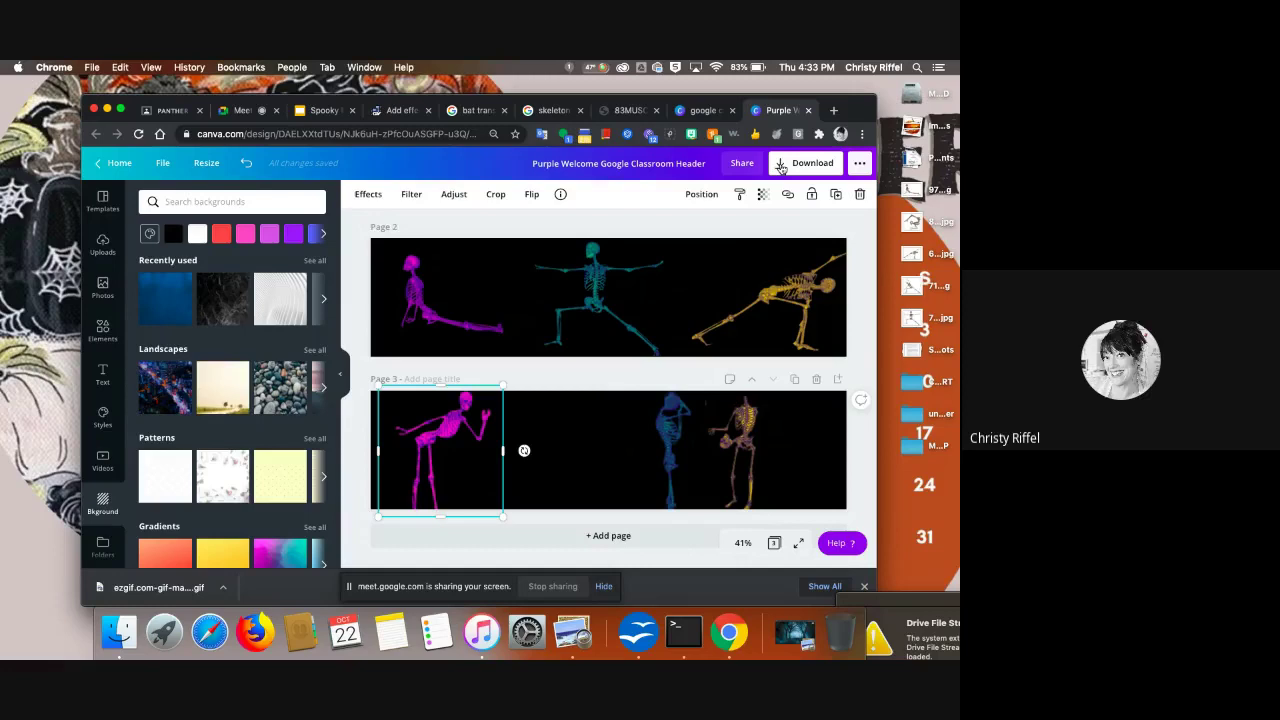
- Switch to the Google Meet call and request to stop recording the meeting
left_click(45, 234)
left_click(242, 110)
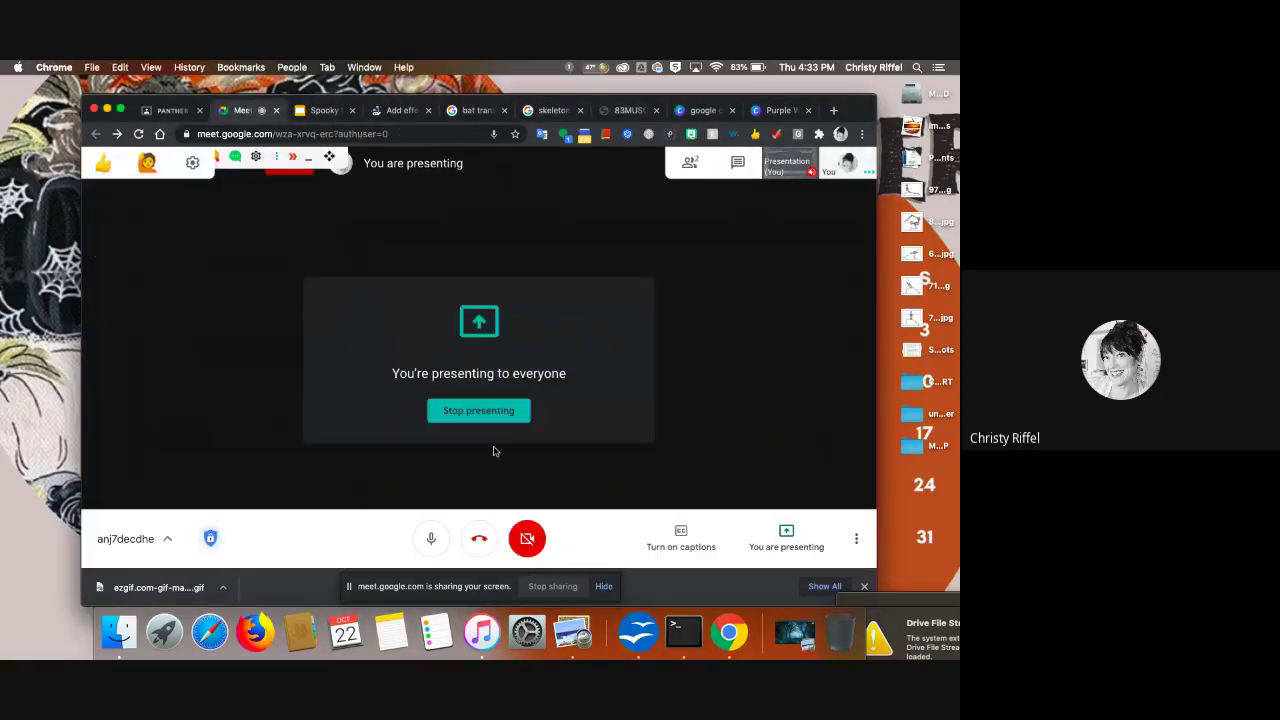
left_click(852, 538)
left_click(800, 240)
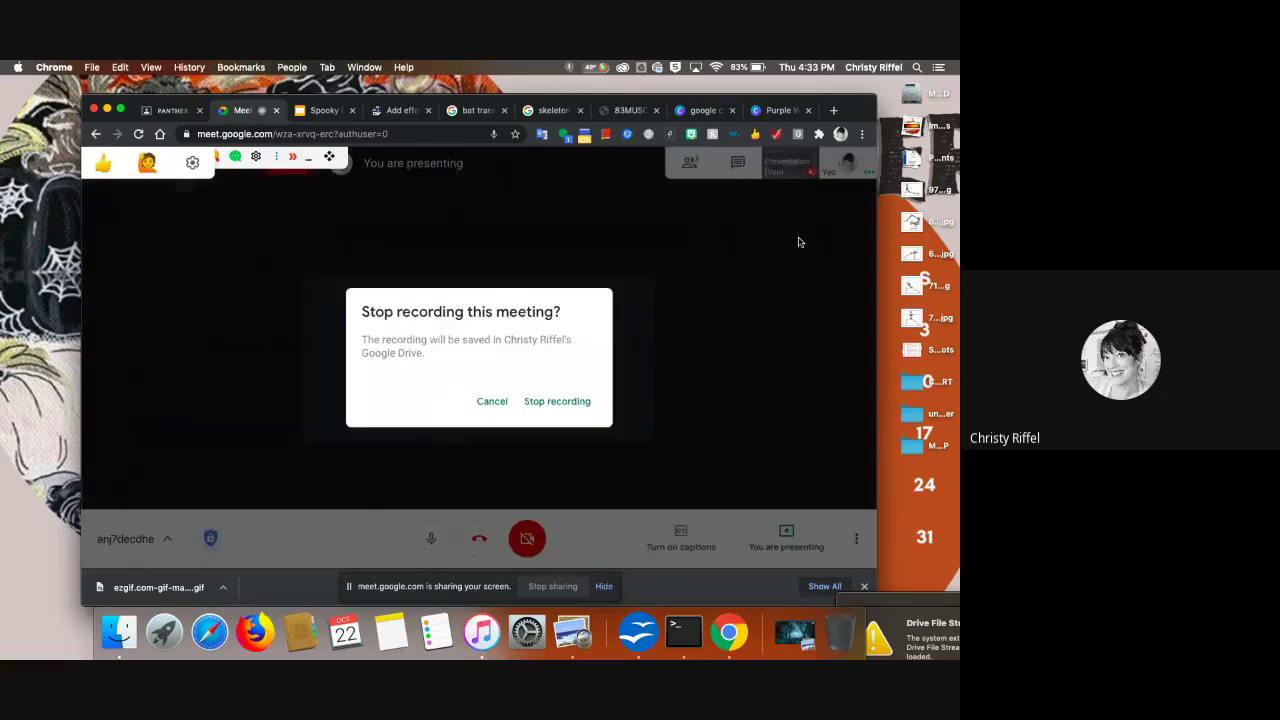